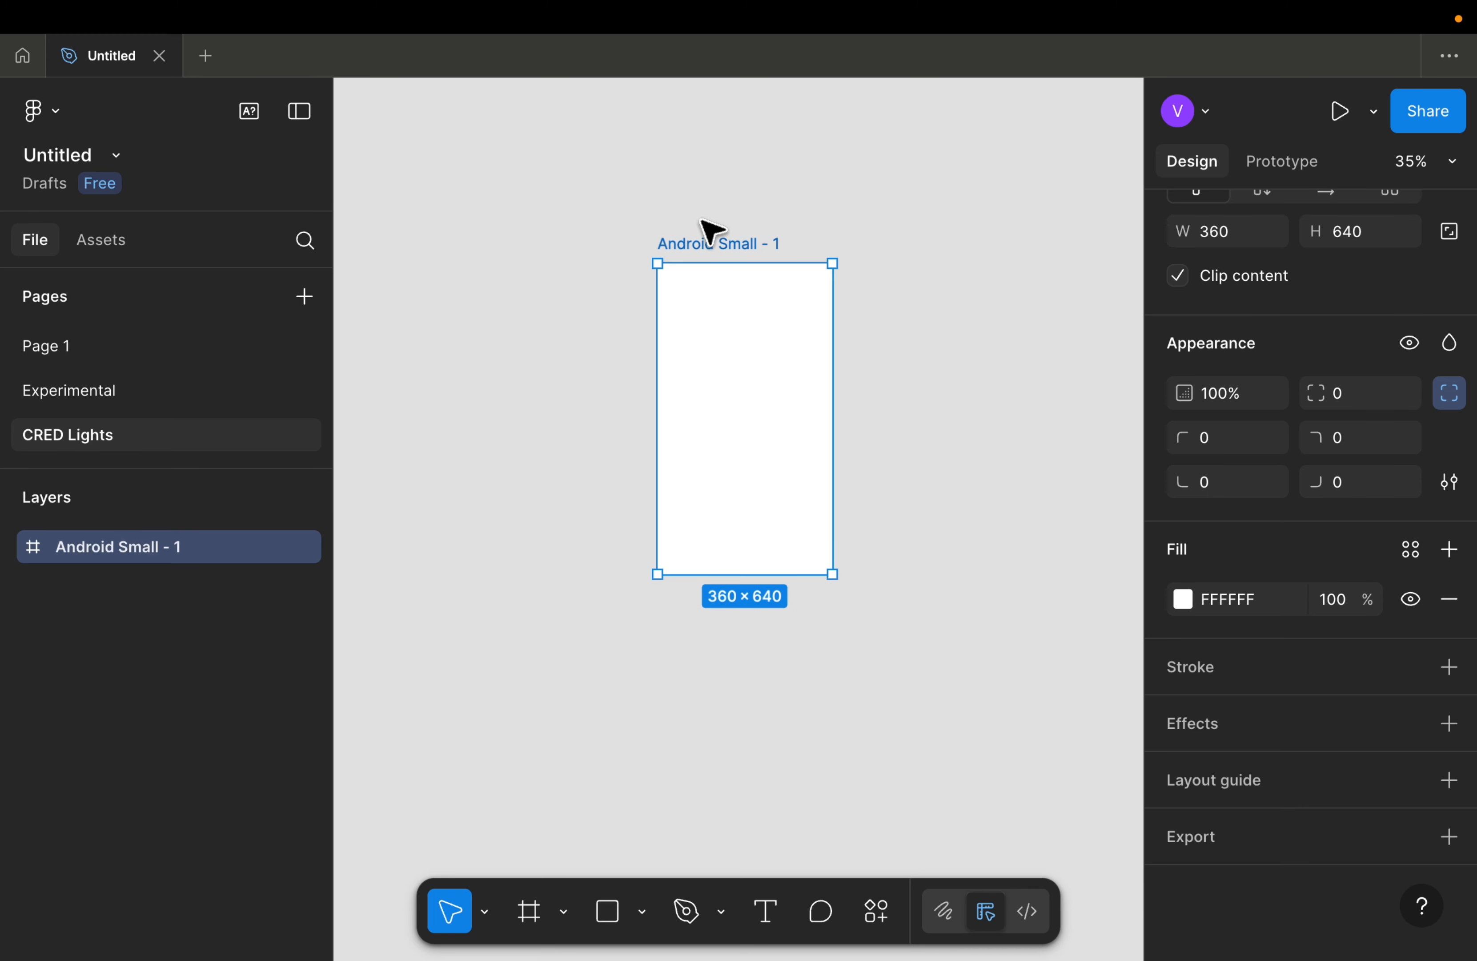
Step: Duplicate the Android Small - 1 frame, move the copy farther right, and narrow it to about 91 × 640
key(super+d)
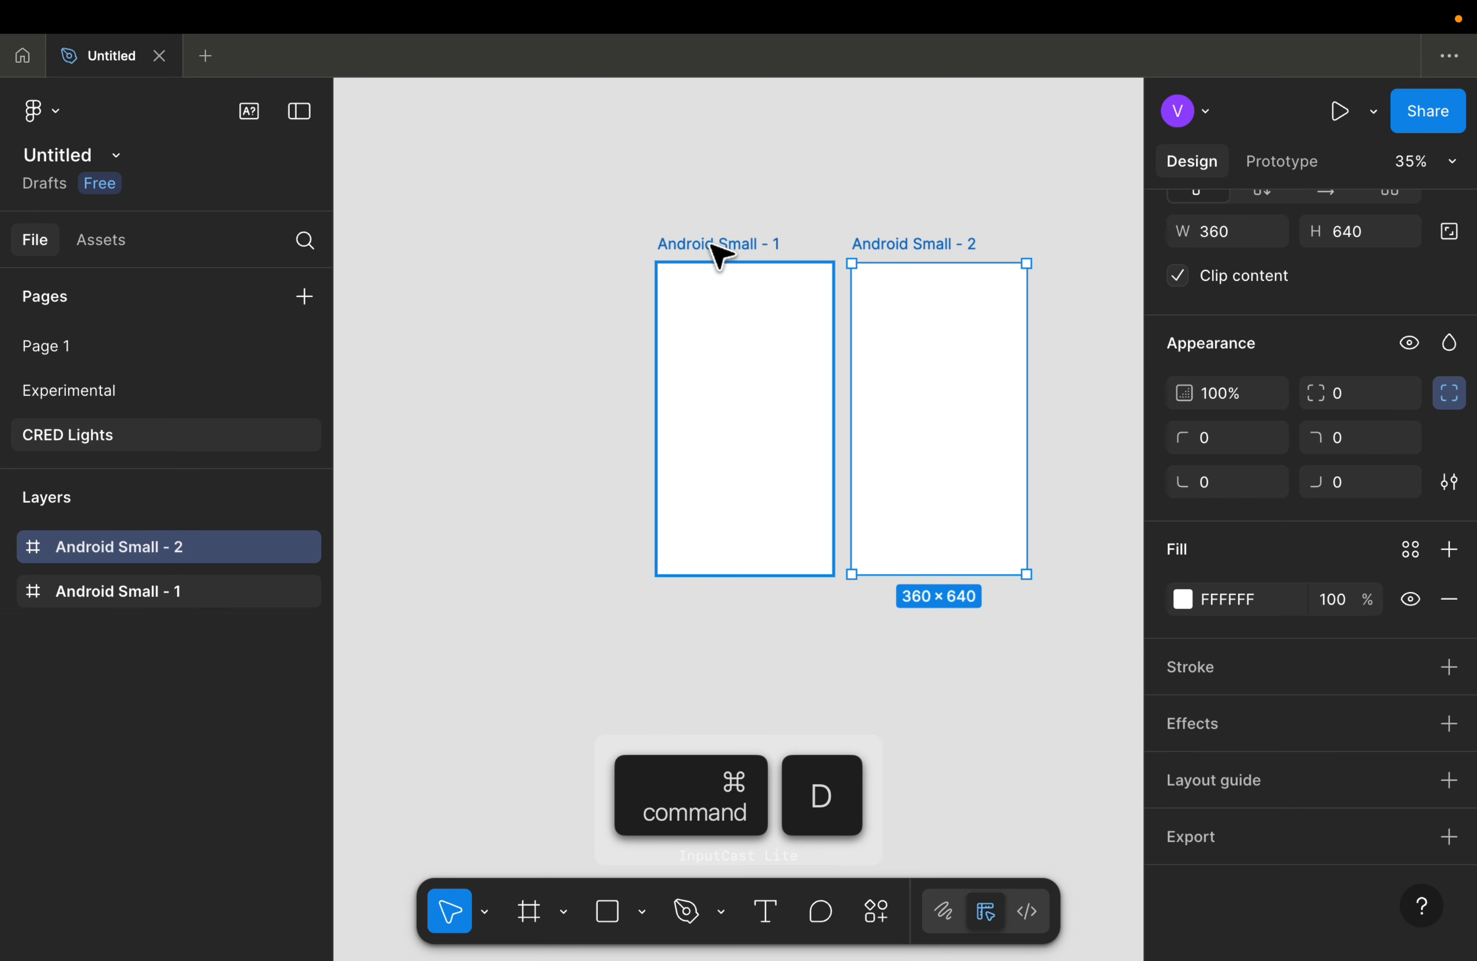
scroll(881, 274, right, 3)
drag(666, 290, 630, 315)
scroll(897, 290, right, 2)
scroll(895, 289, up, 4)
scroll(568, 735, down, 3)
scroll(570, 740, left, 2)
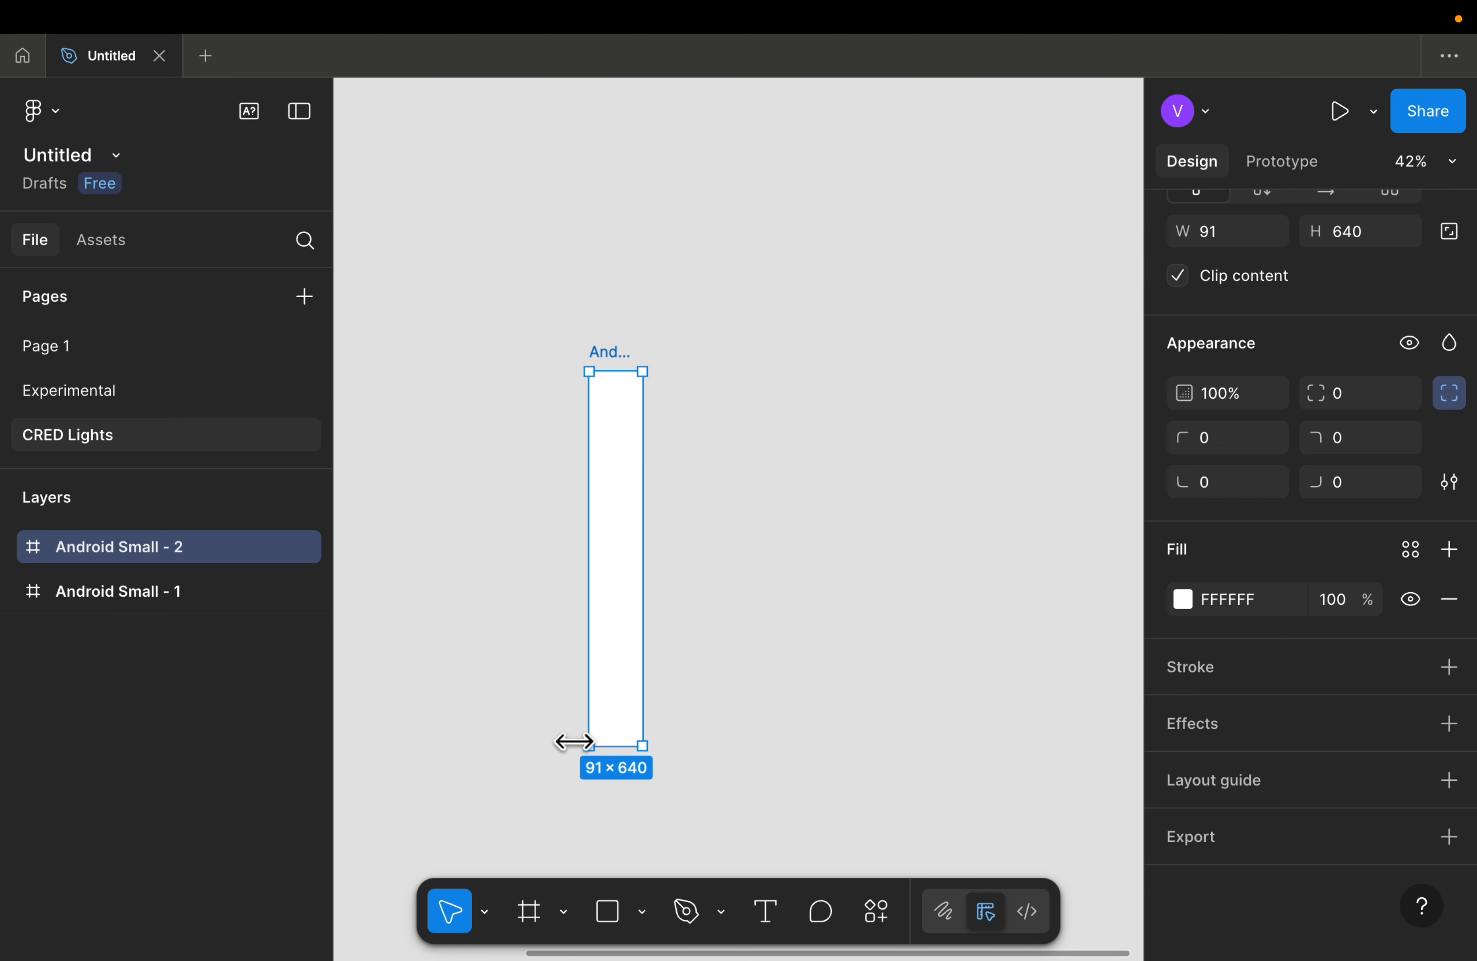
click(692, 342)
scroll(695, 349, down, 3)
scroll(695, 349, left, 2)
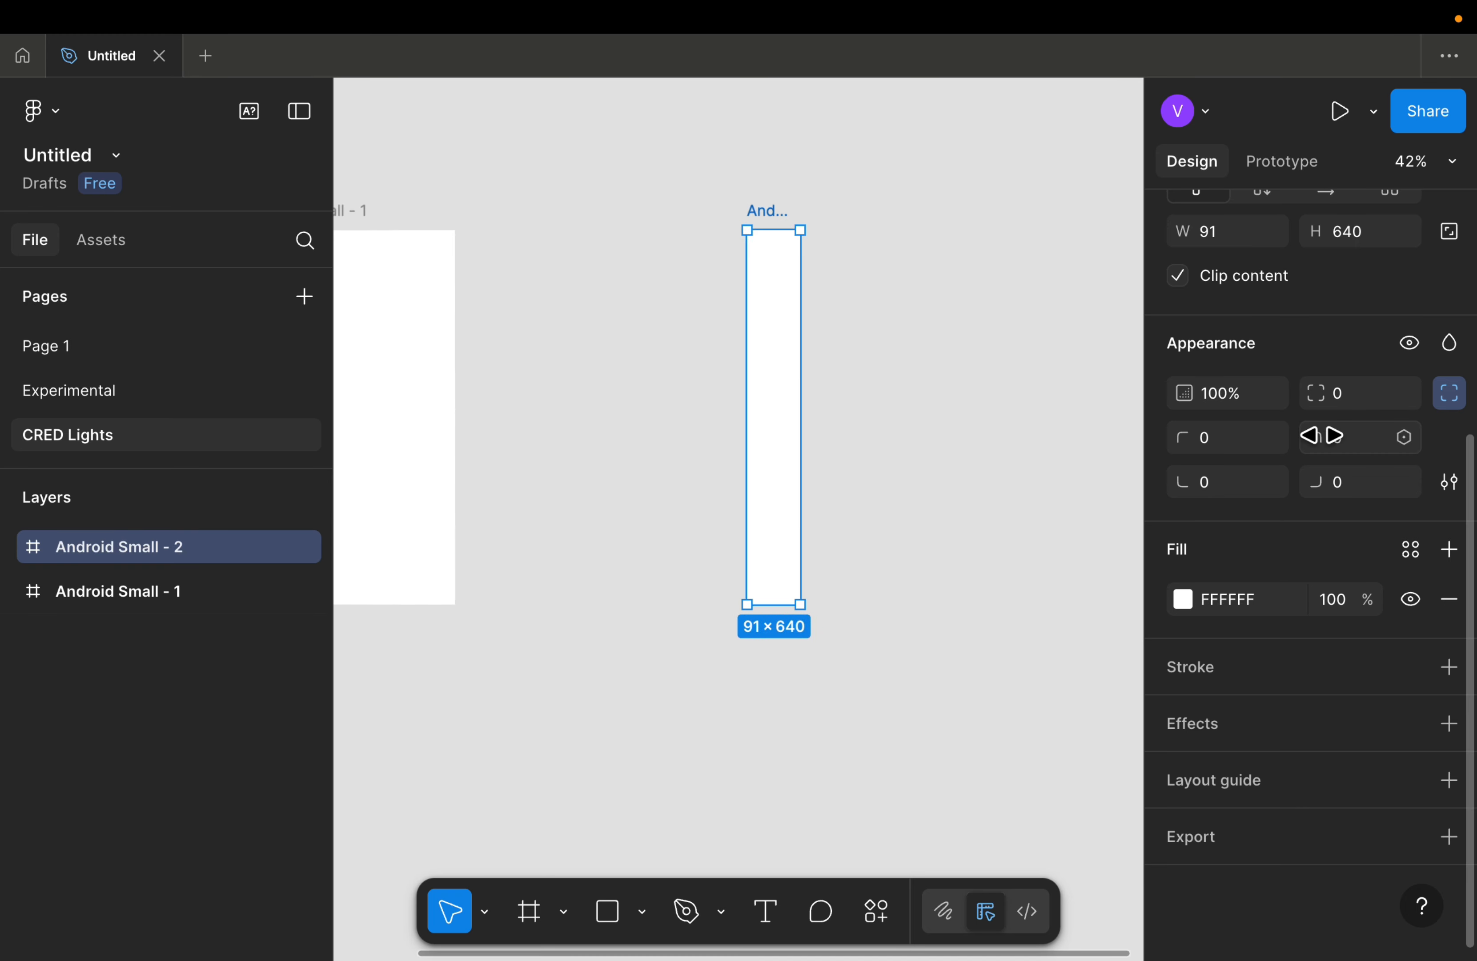
Step: Convert the narrow frame into a component and add a second variant to it
scroll(1326, 405, up, 5)
click(1412, 228)
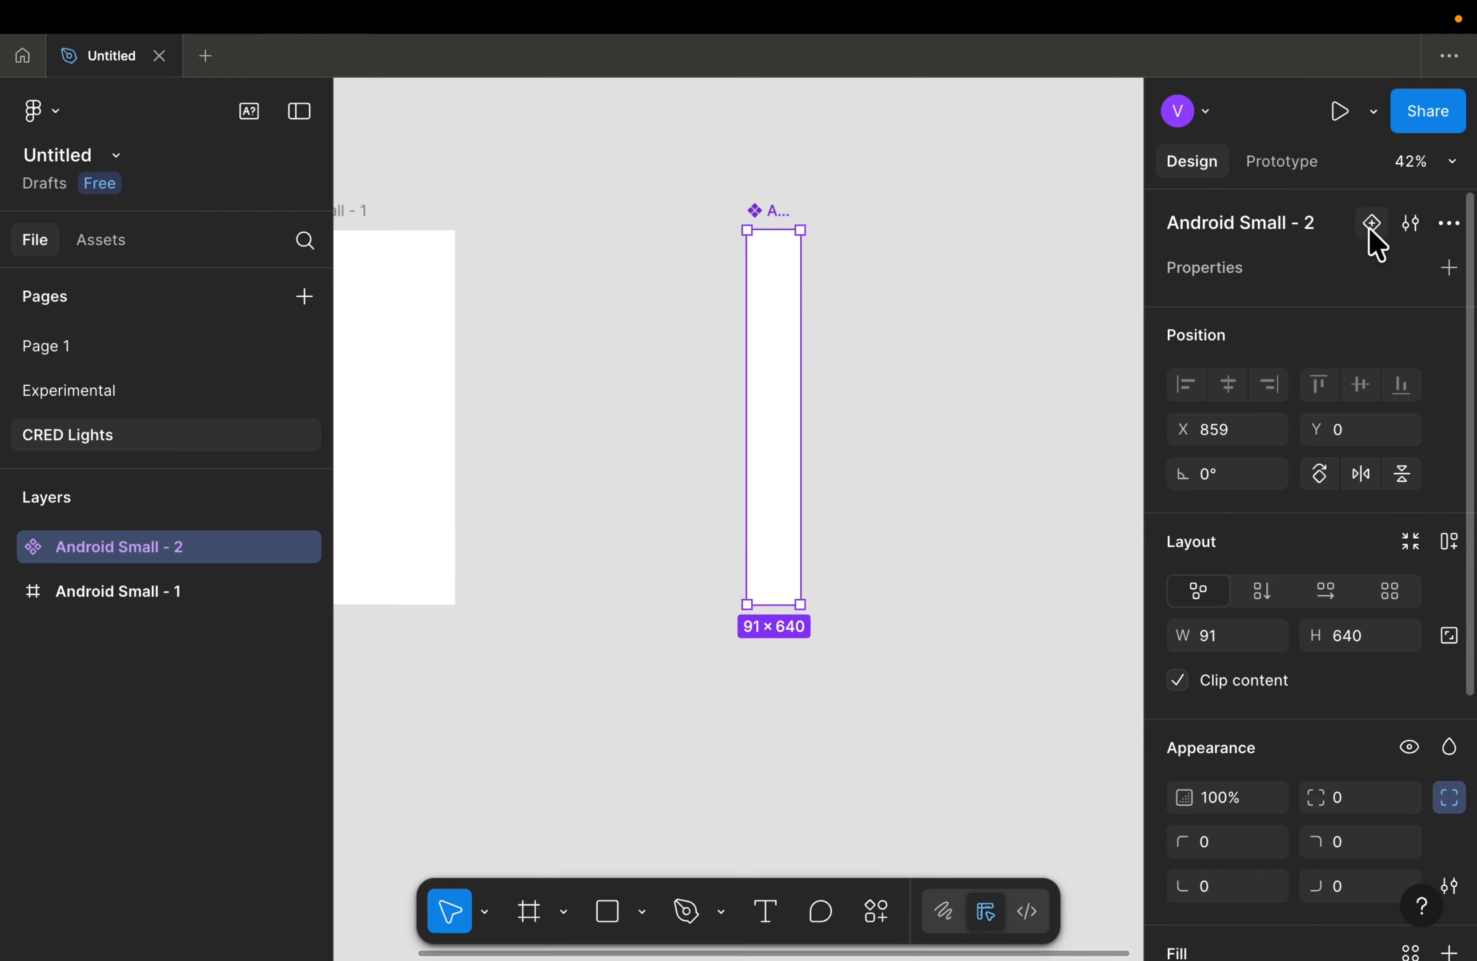
click(1371, 228)
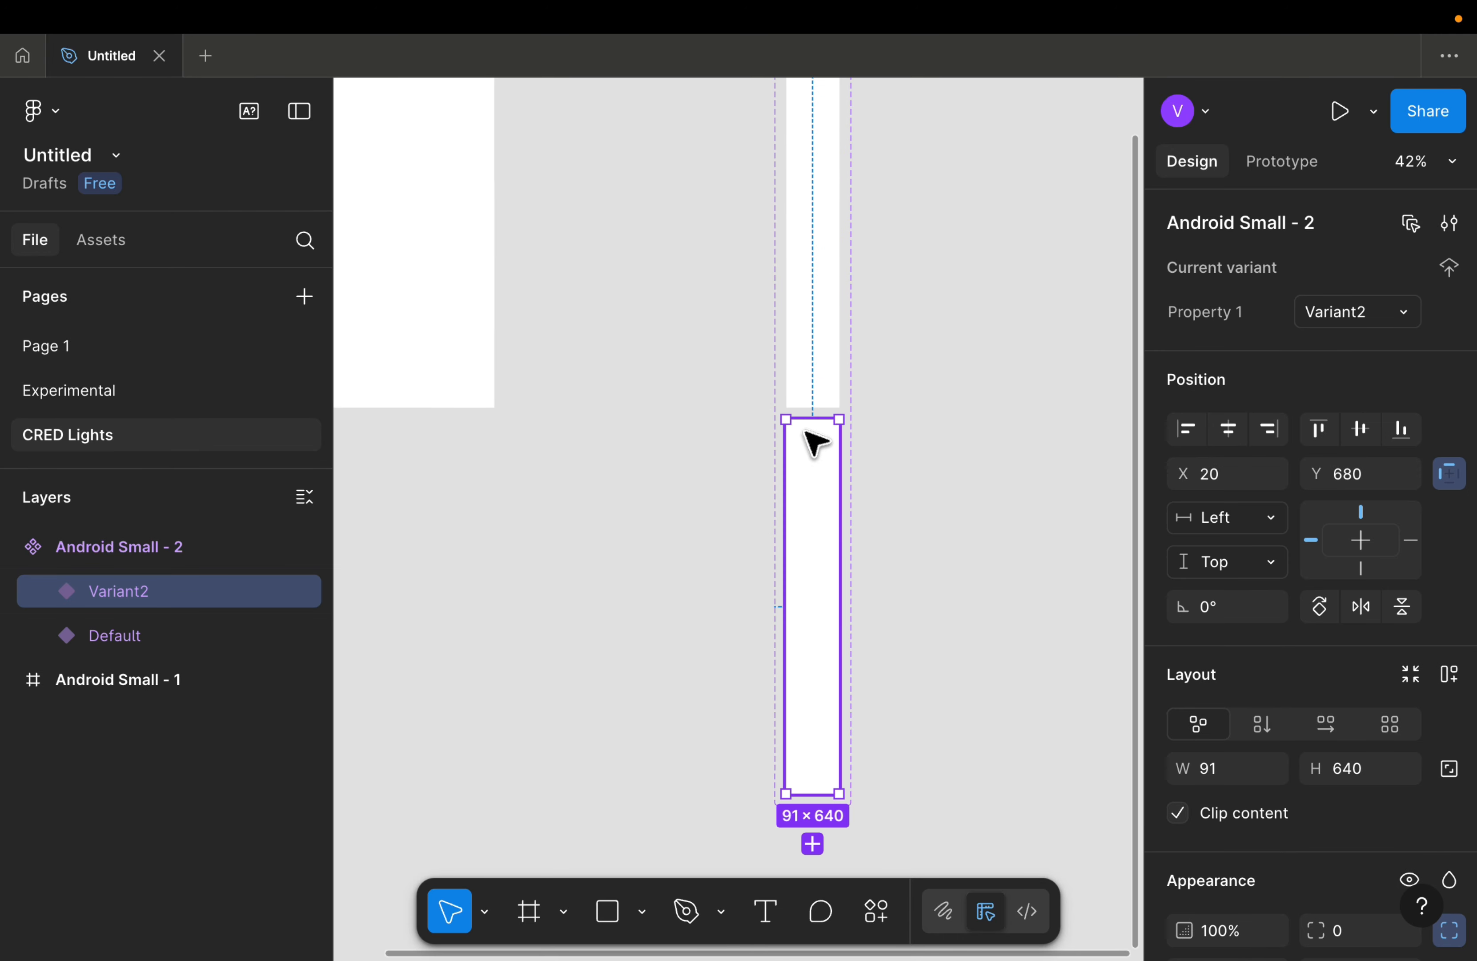
Step: Set the vertical spacing between the two variants in the component set to 250
scroll(808, 413, up, 4)
scroll(808, 412, right, 1)
click(777, 251)
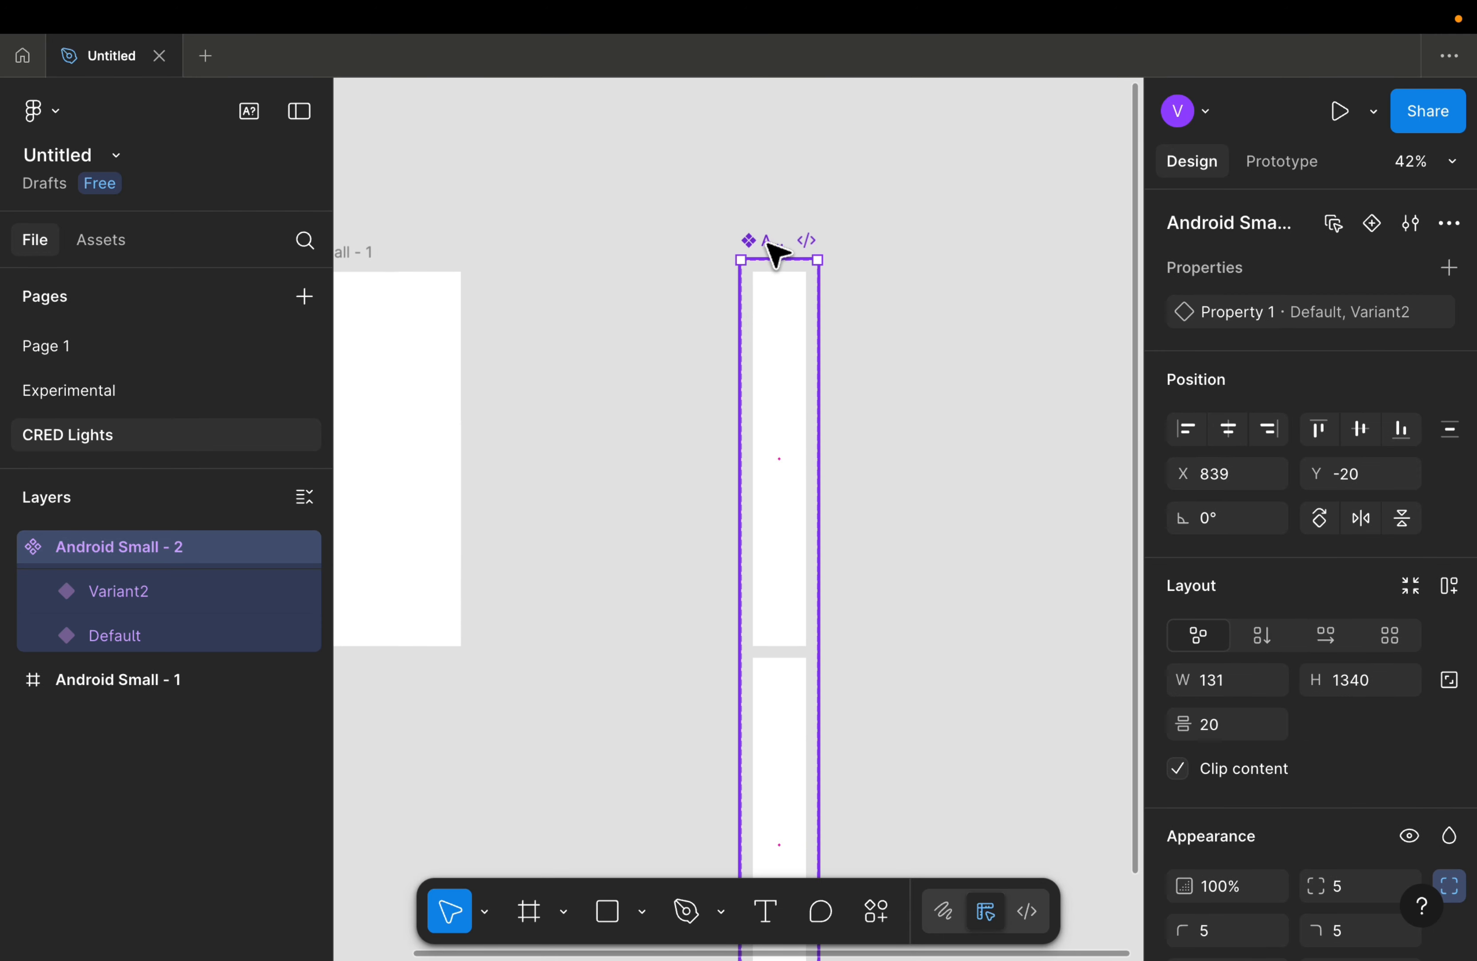
scroll(773, 250, down, 4)
scroll(773, 250, right, 1)
scroll(1307, 587, down, 3)
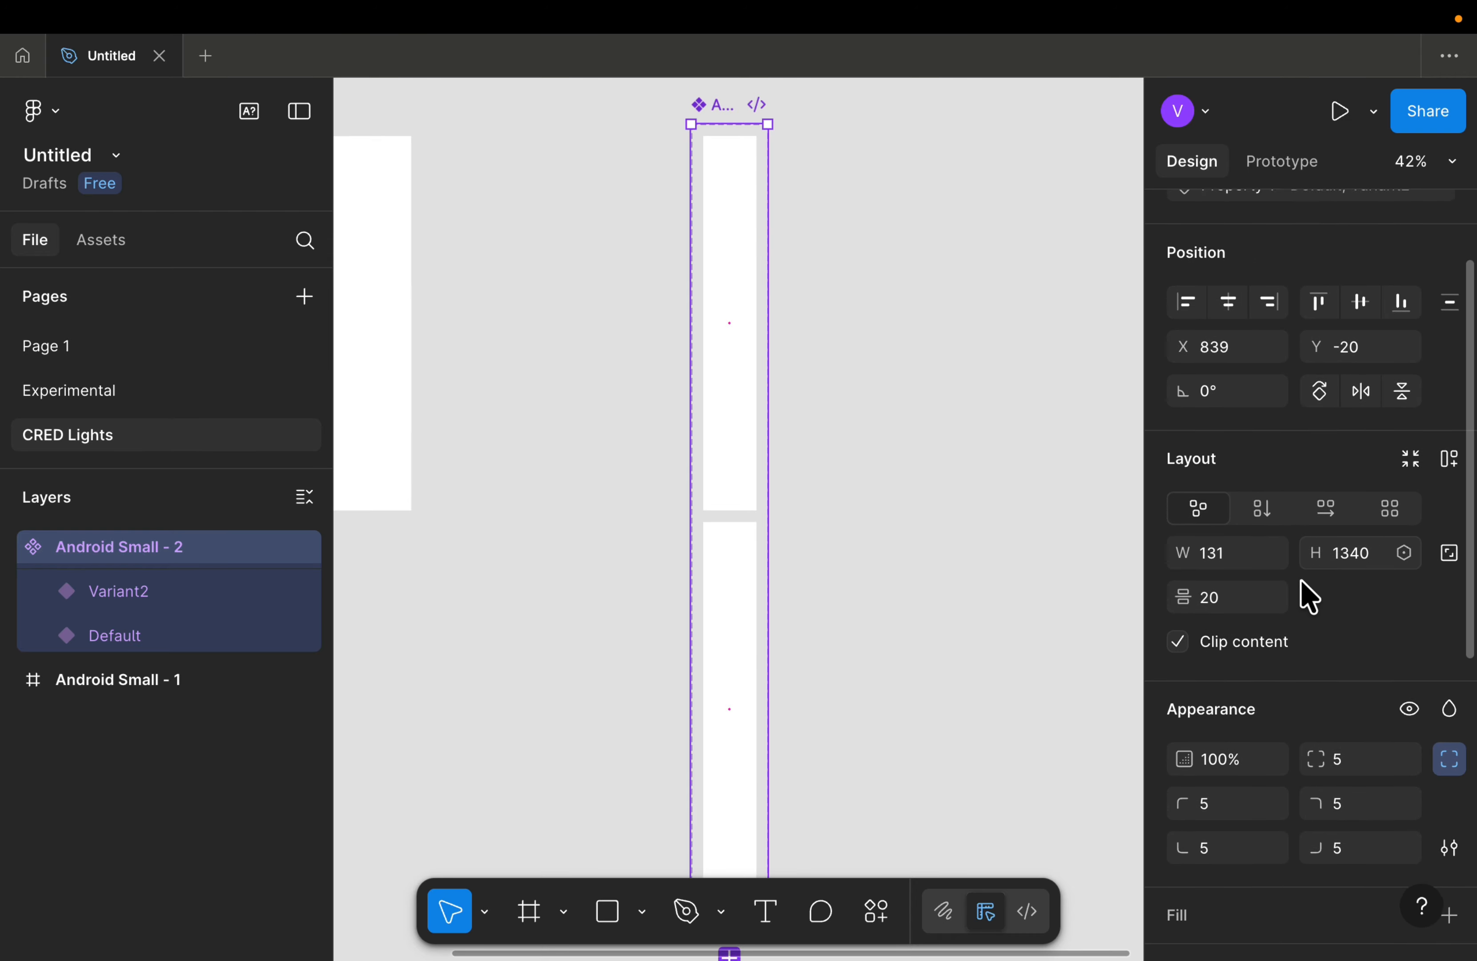
drag(1187, 580, 1431, 589)
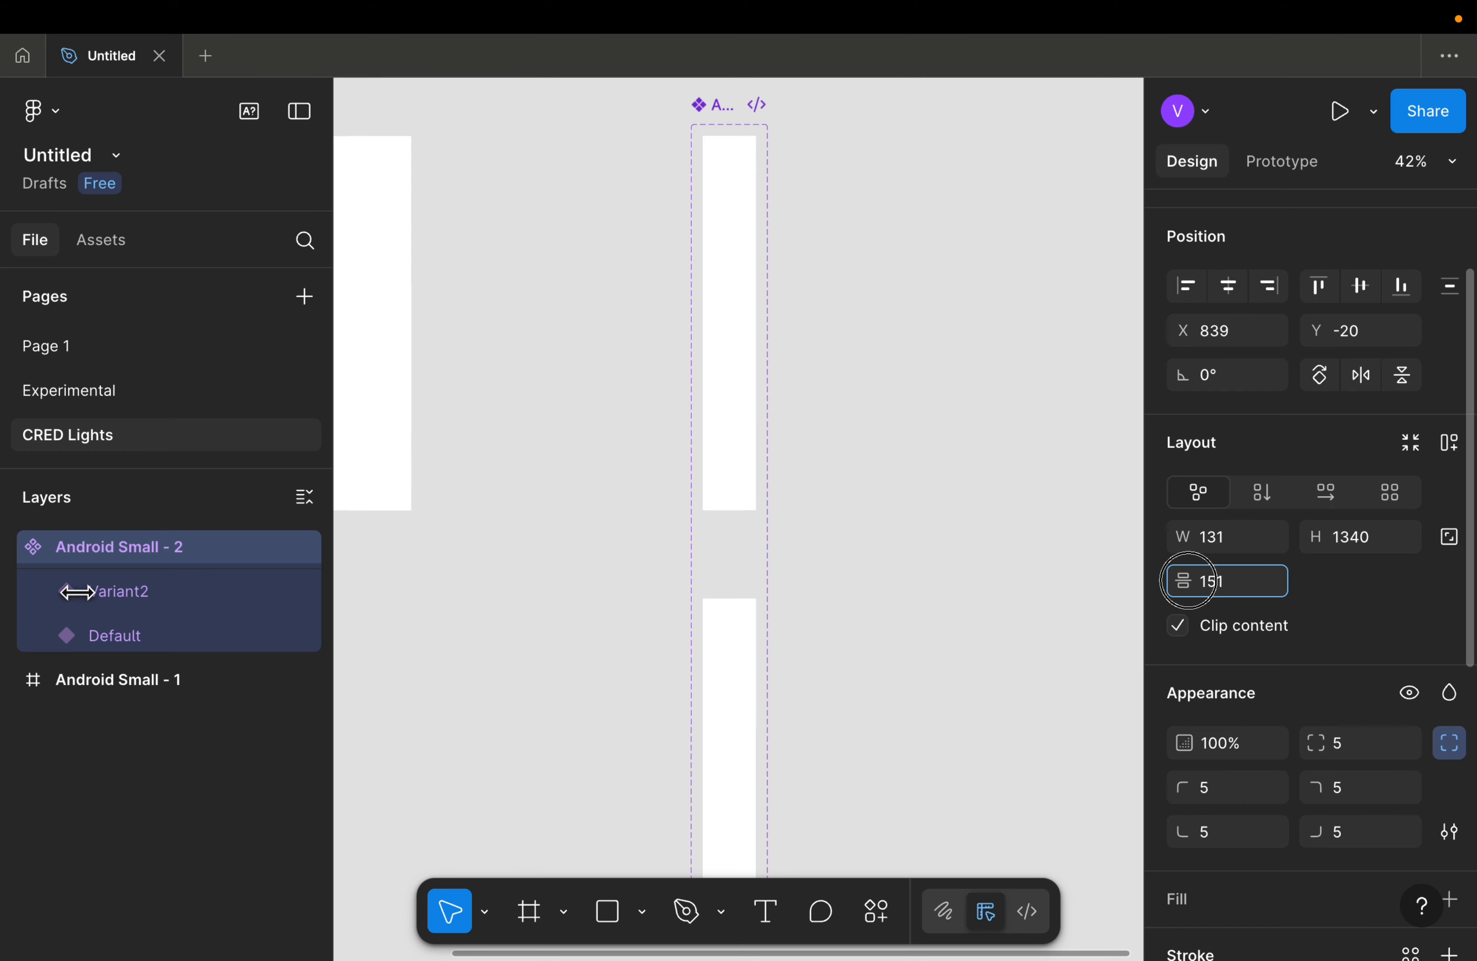
drag(77, 592, 140, 591)
text(250)
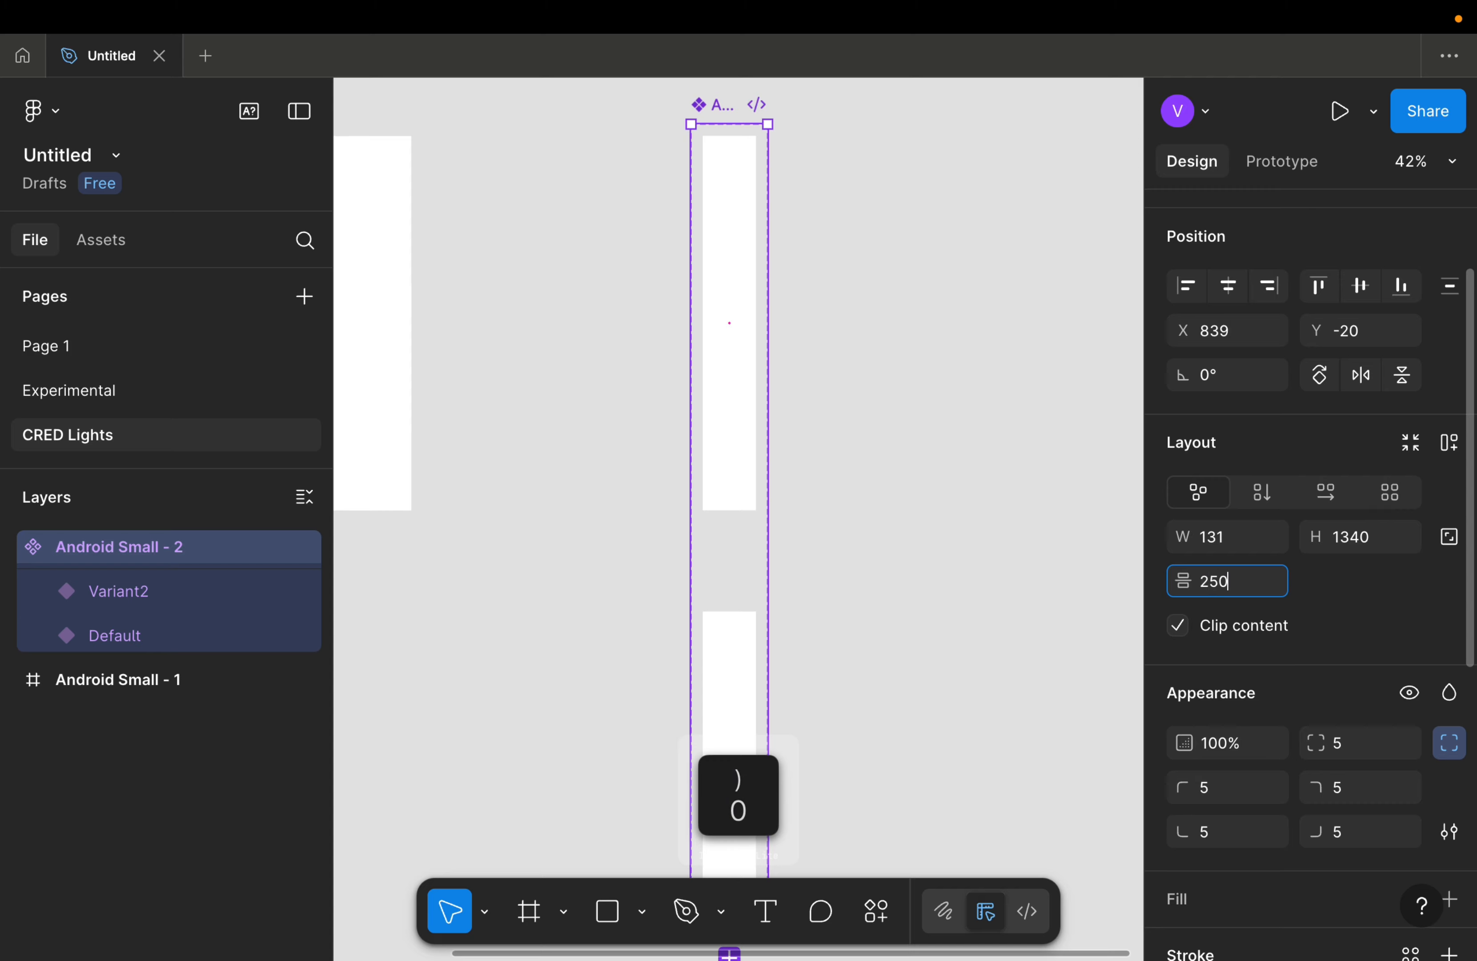
key(Return)
scroll(733, 581, left, 2)
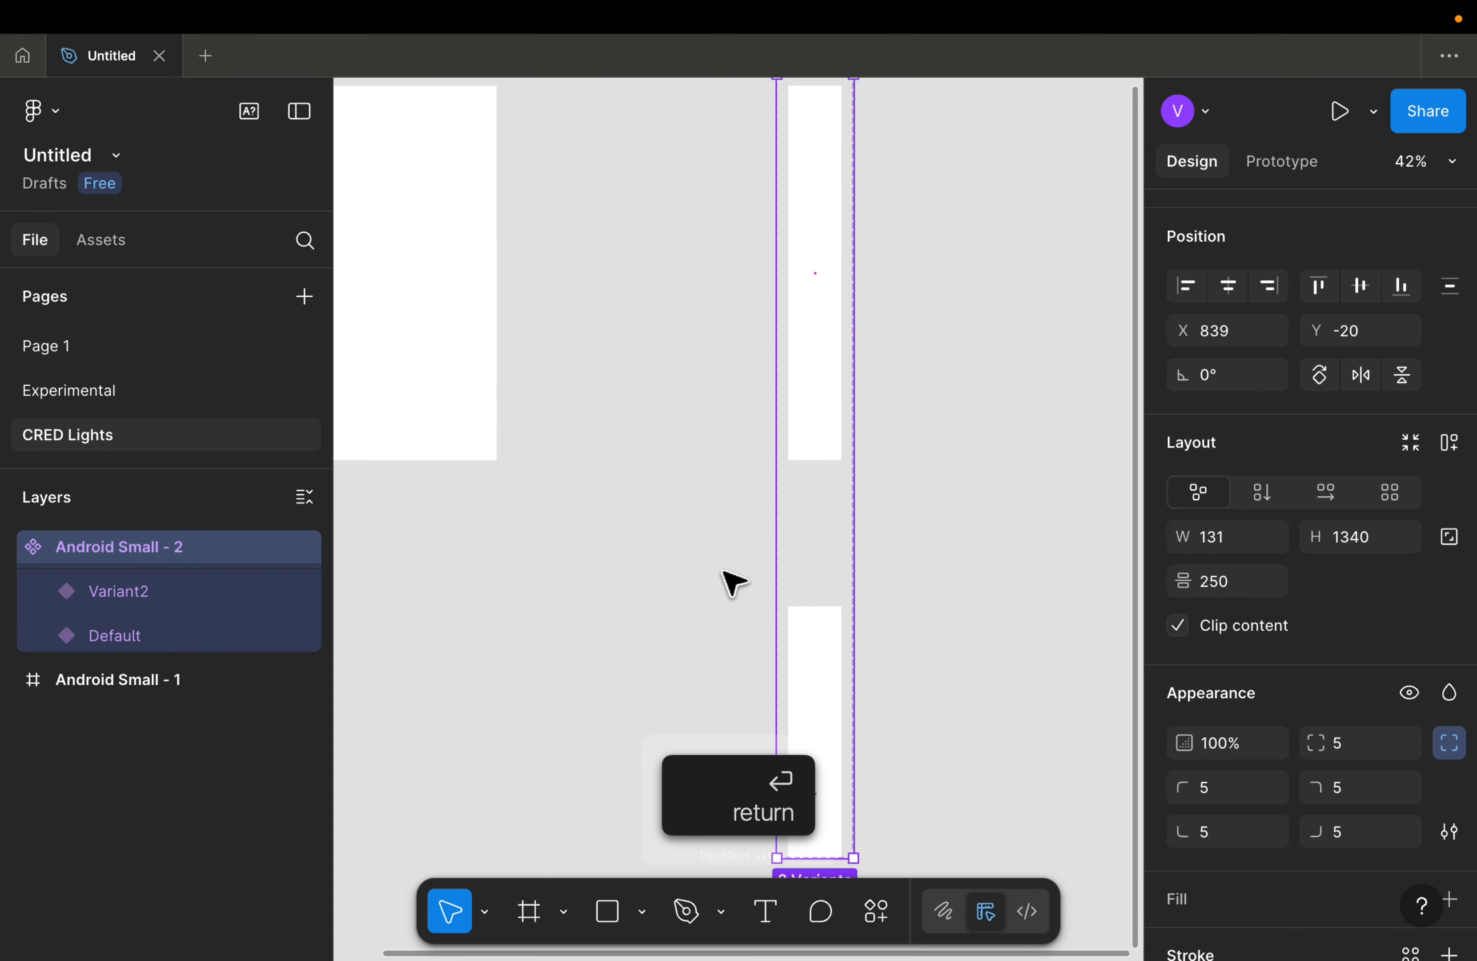
Step: Draw a square of about 97 × 97 at the bottom end of the Default variant, covering its full width
scroll(752, 522, down, 1)
click(777, 446)
scroll(787, 459, up, 5)
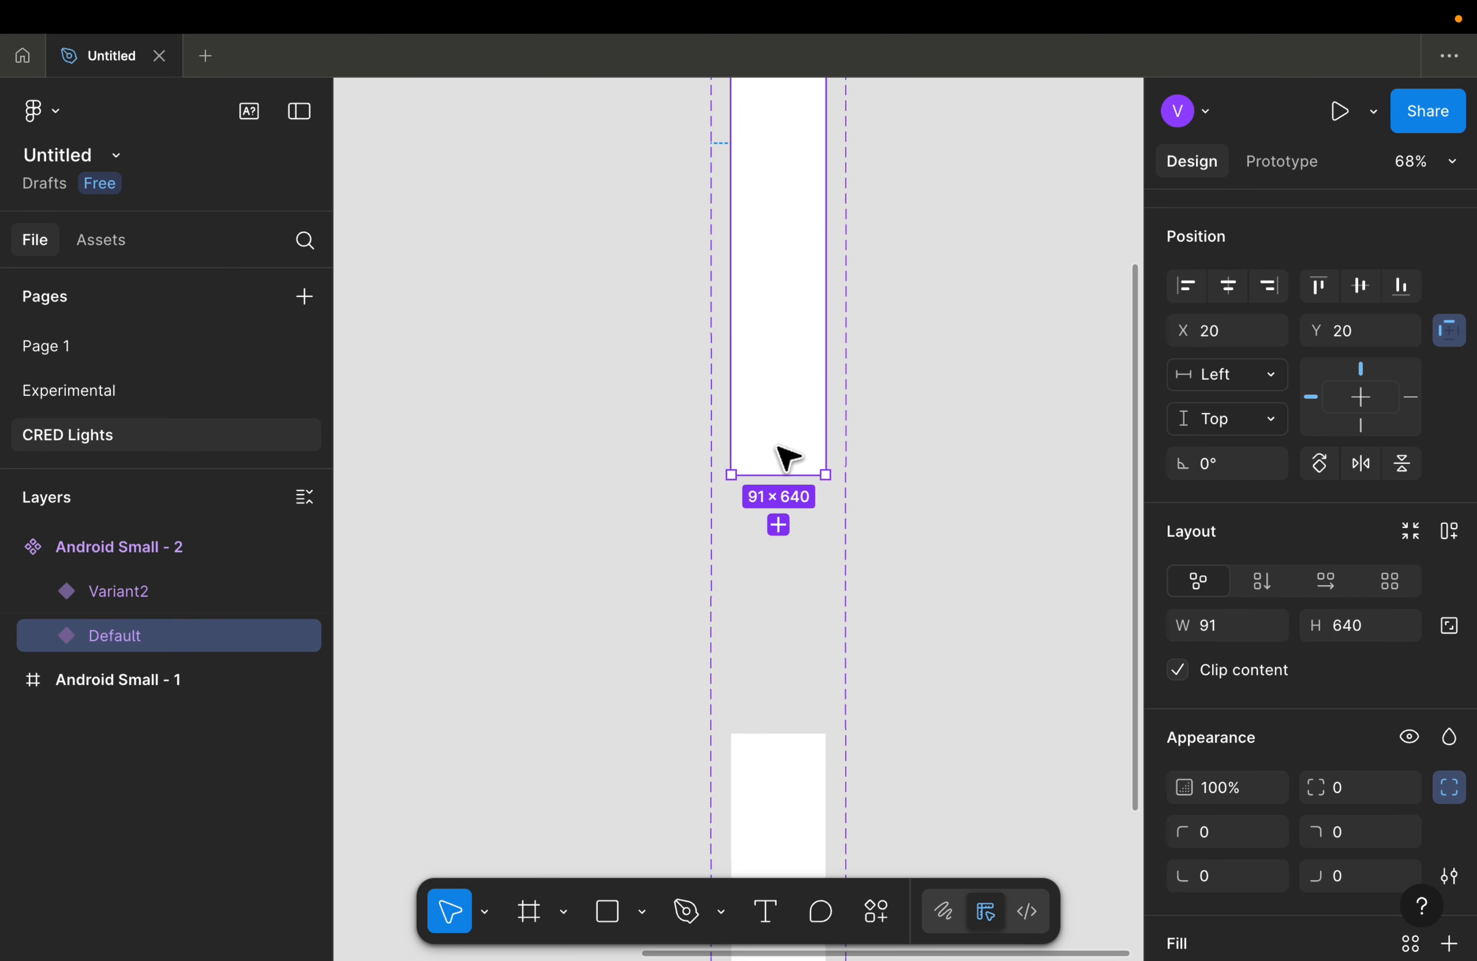
scroll(787, 459, up, 2)
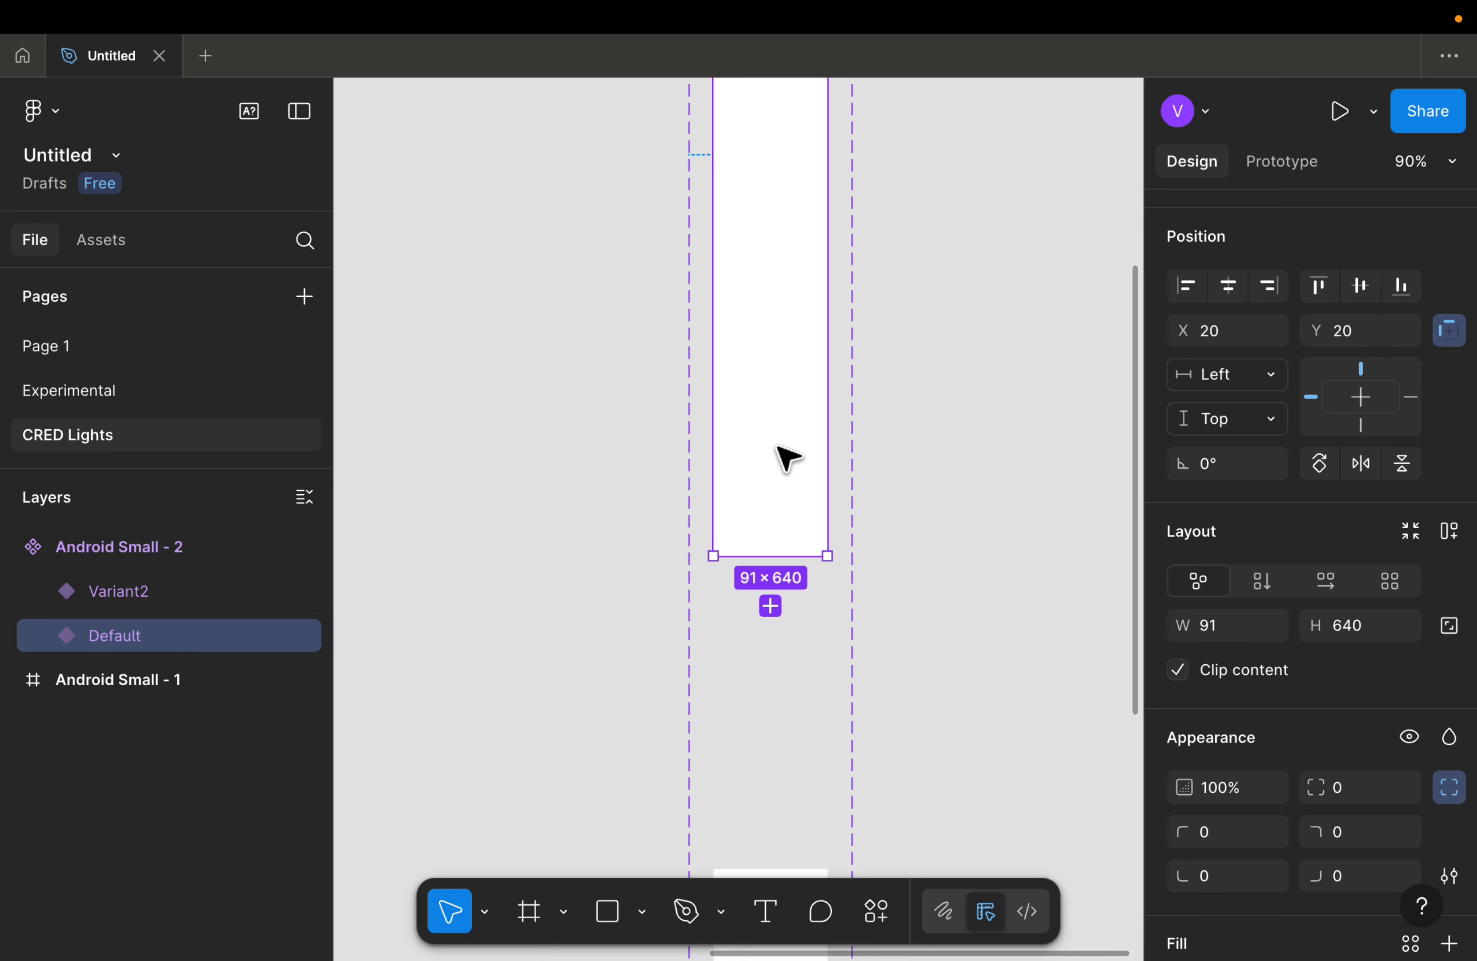
key(r)
drag(715, 463, 828, 576)
mouse_move(773, 524)
mouse_down()
mouse_move(771, 472)
mouse_move(773, 500)
mouse_move(861, 488)
mouse_move(775, 507)
mouse_up()
ctrl+scroll(810, 496, up, 5)
ctrl+scroll(857, 488, down, 3)
scroll(773, 504, down, 3)
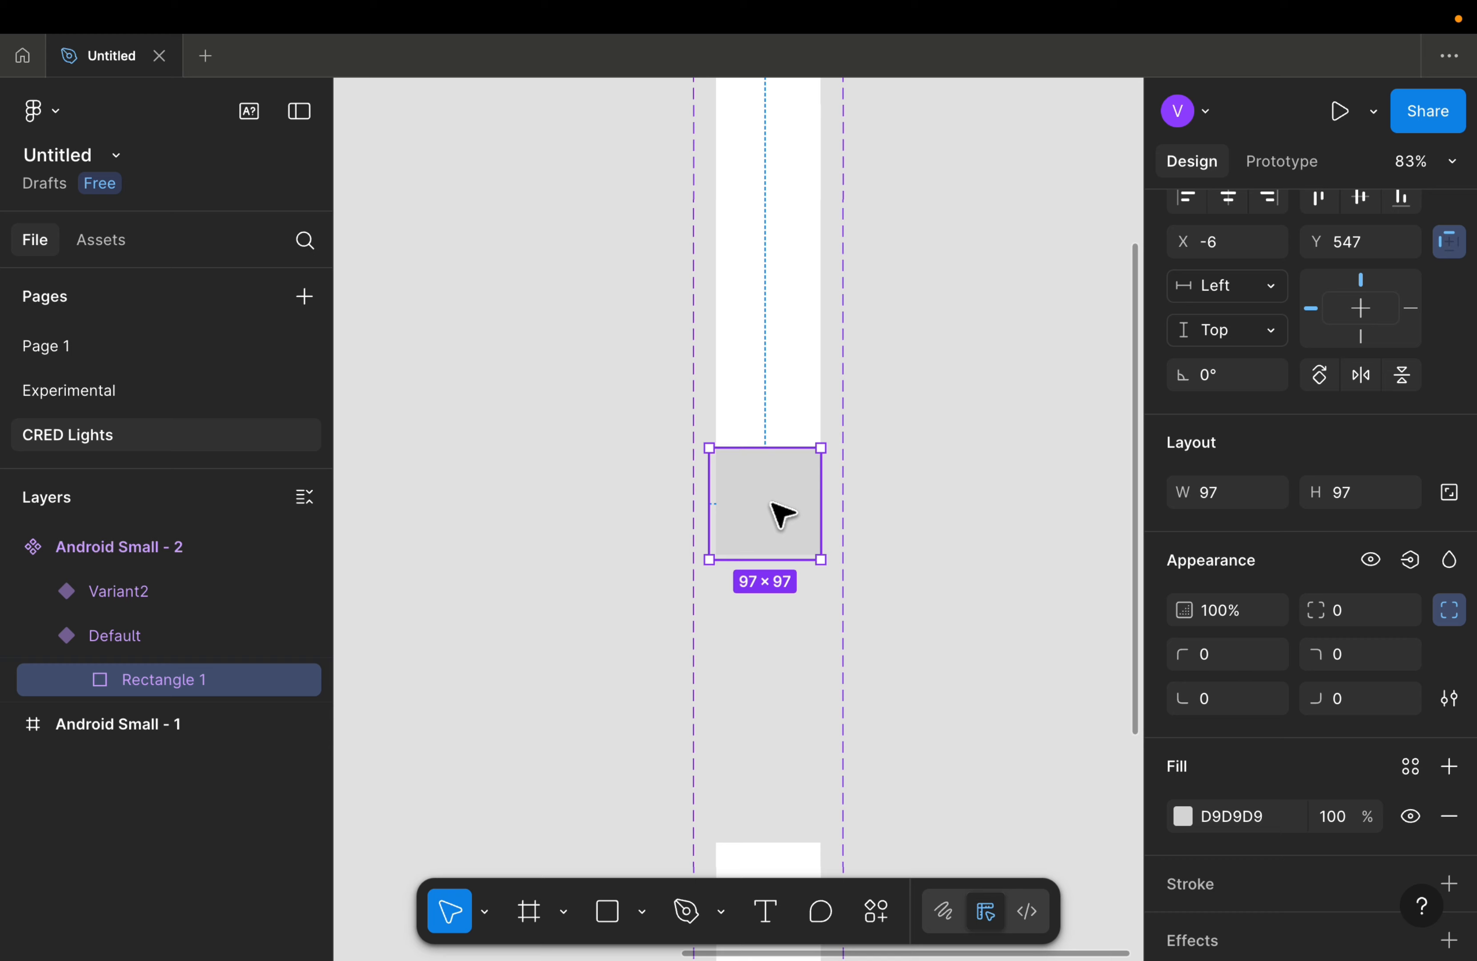
Step: Copy the square from the Default variant into Variant2
scroll(782, 514, down, 3)
scroll(782, 513, left, 1)
key(super+c)
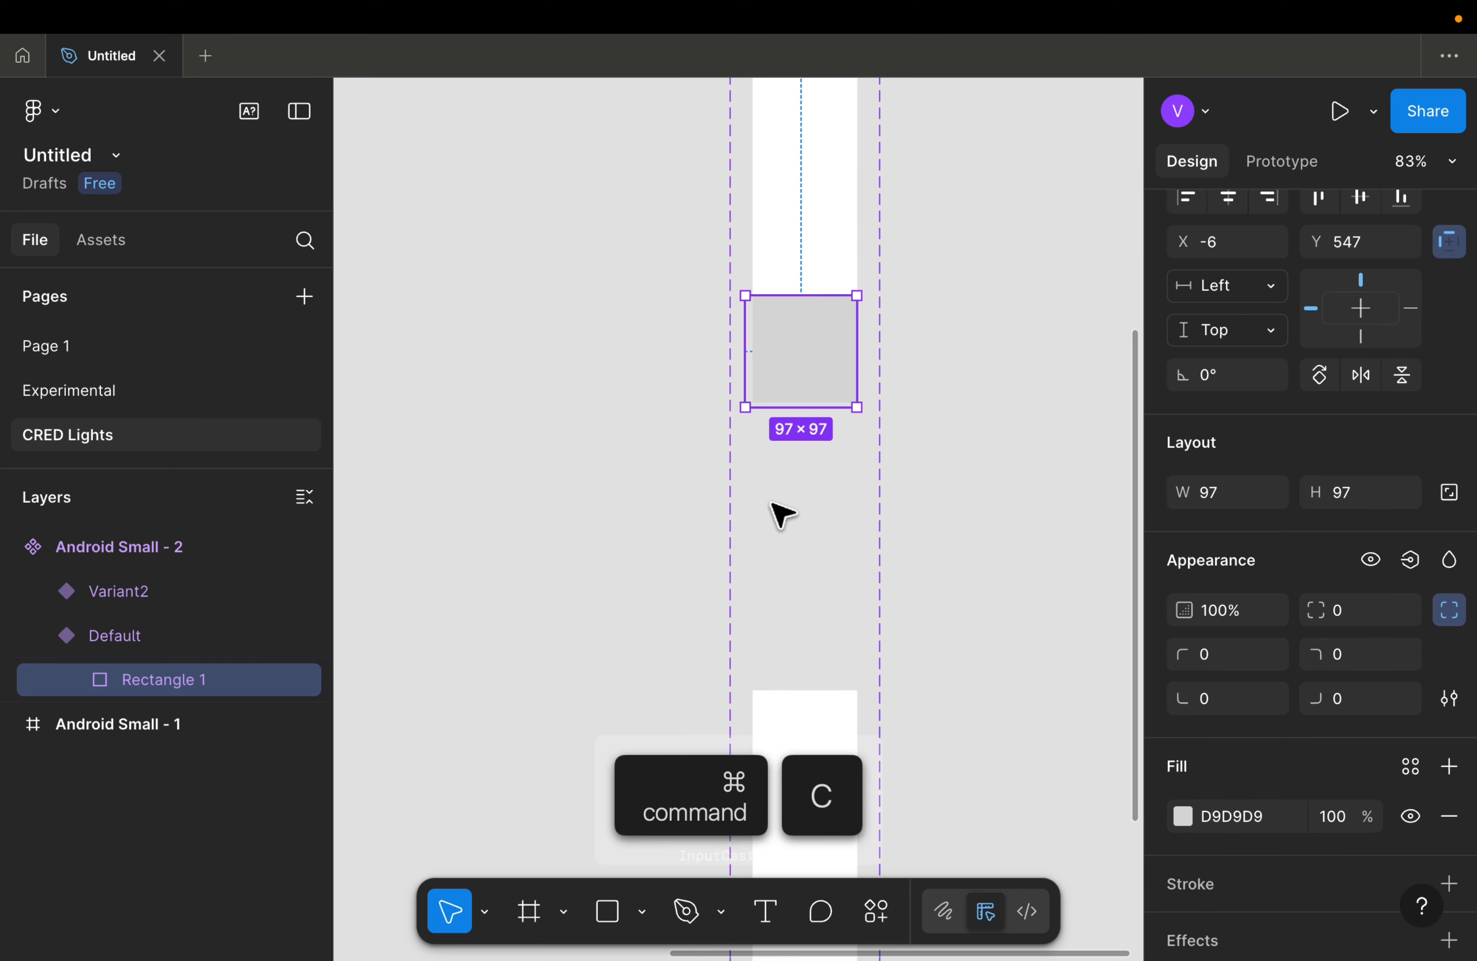
scroll(773, 517, down, 5)
click(768, 453)
scroll(769, 448, down, 2)
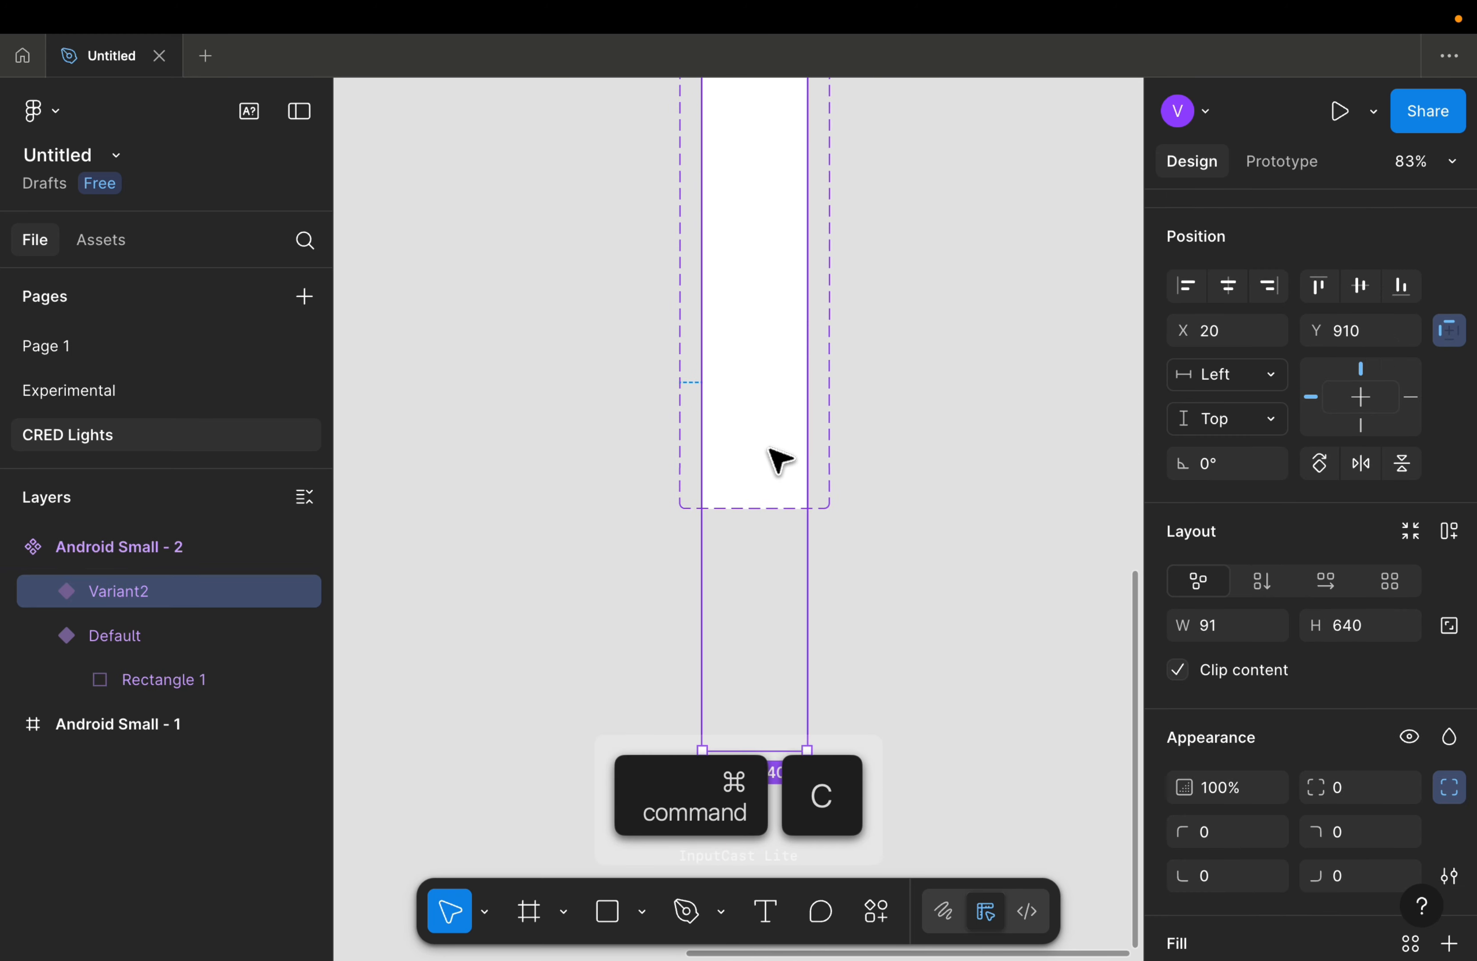
scroll(768, 448, up, 4)
scroll(769, 449, down, 3)
key(super+v)
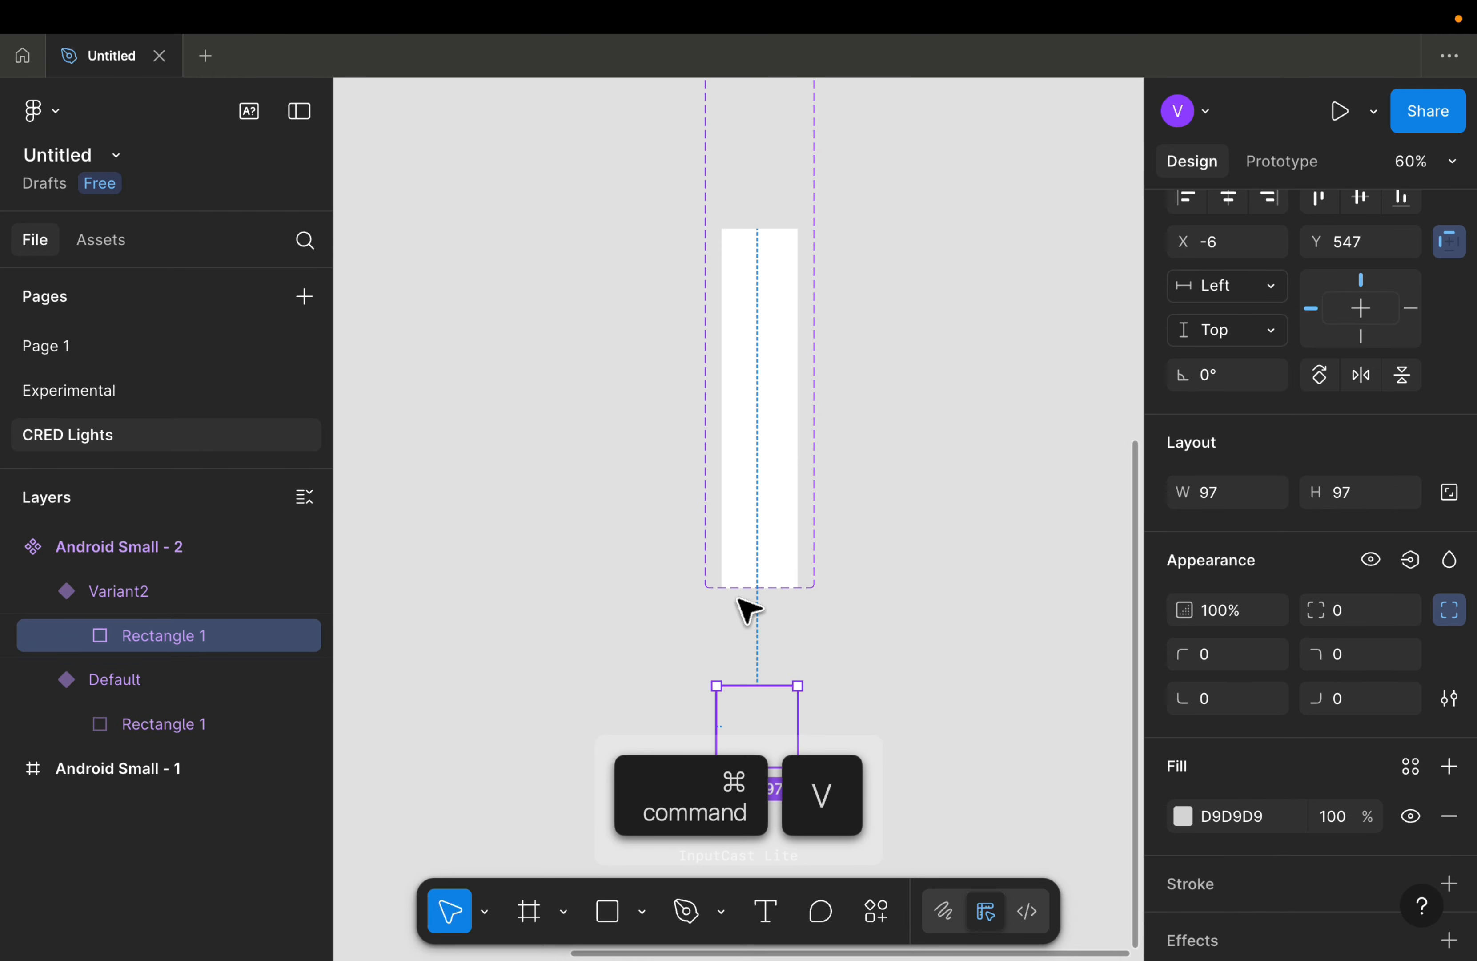
Step: Extend the component set downward to a height of about 1633 so it encloses both variants completely
scroll(745, 596, down, 3)
scroll(745, 464, up, 3)
click(851, 265)
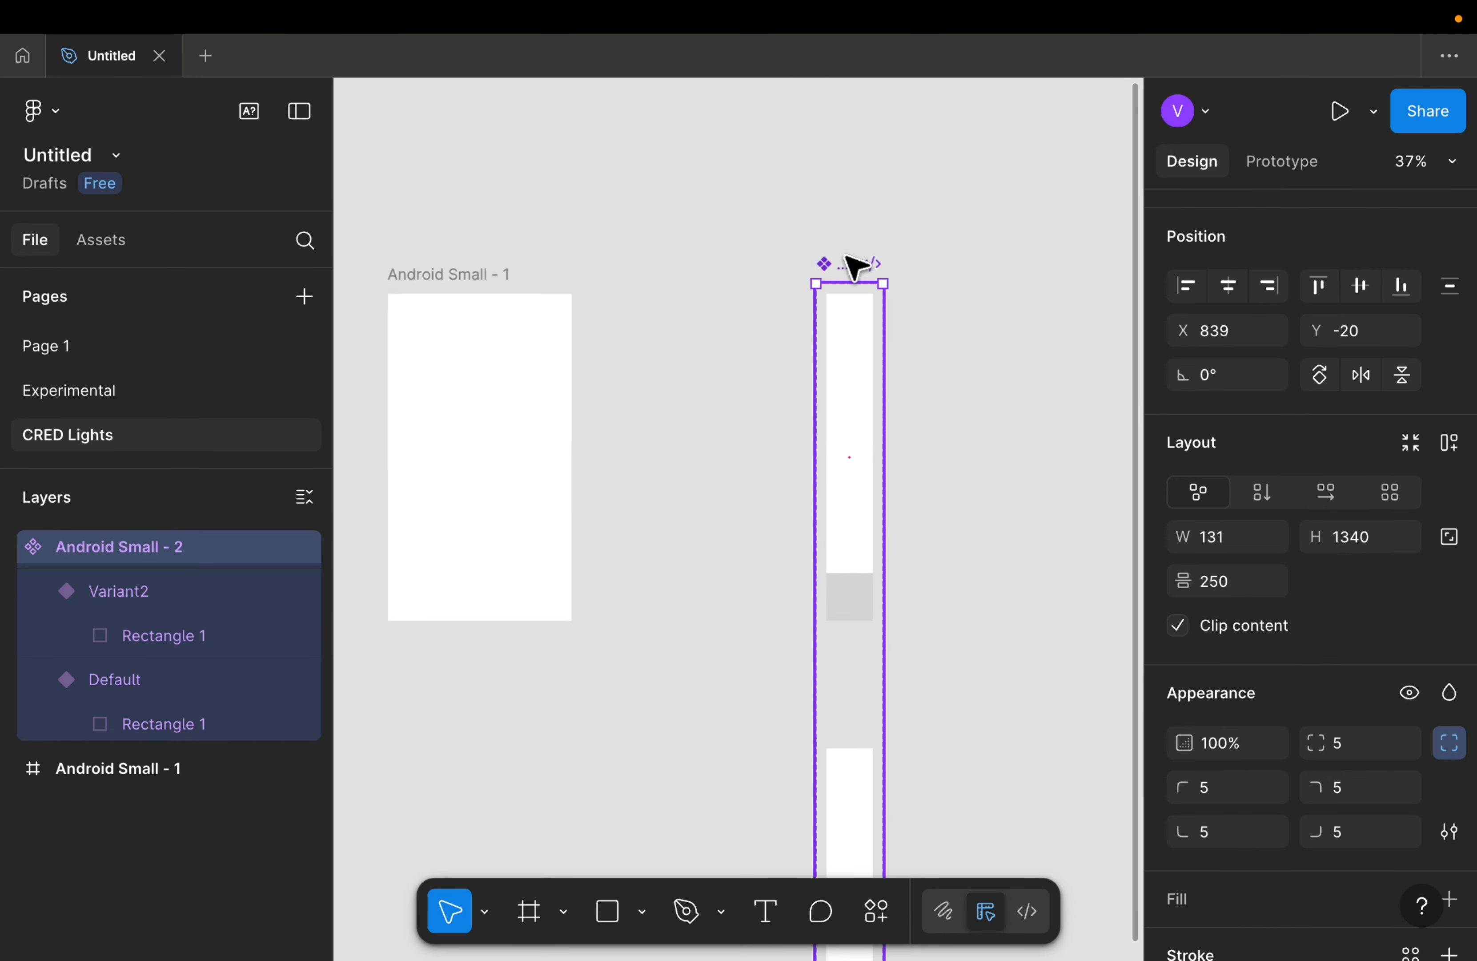
scroll(811, 561, down, 5)
drag(824, 635, 828, 787)
scroll(834, 778, up, 4)
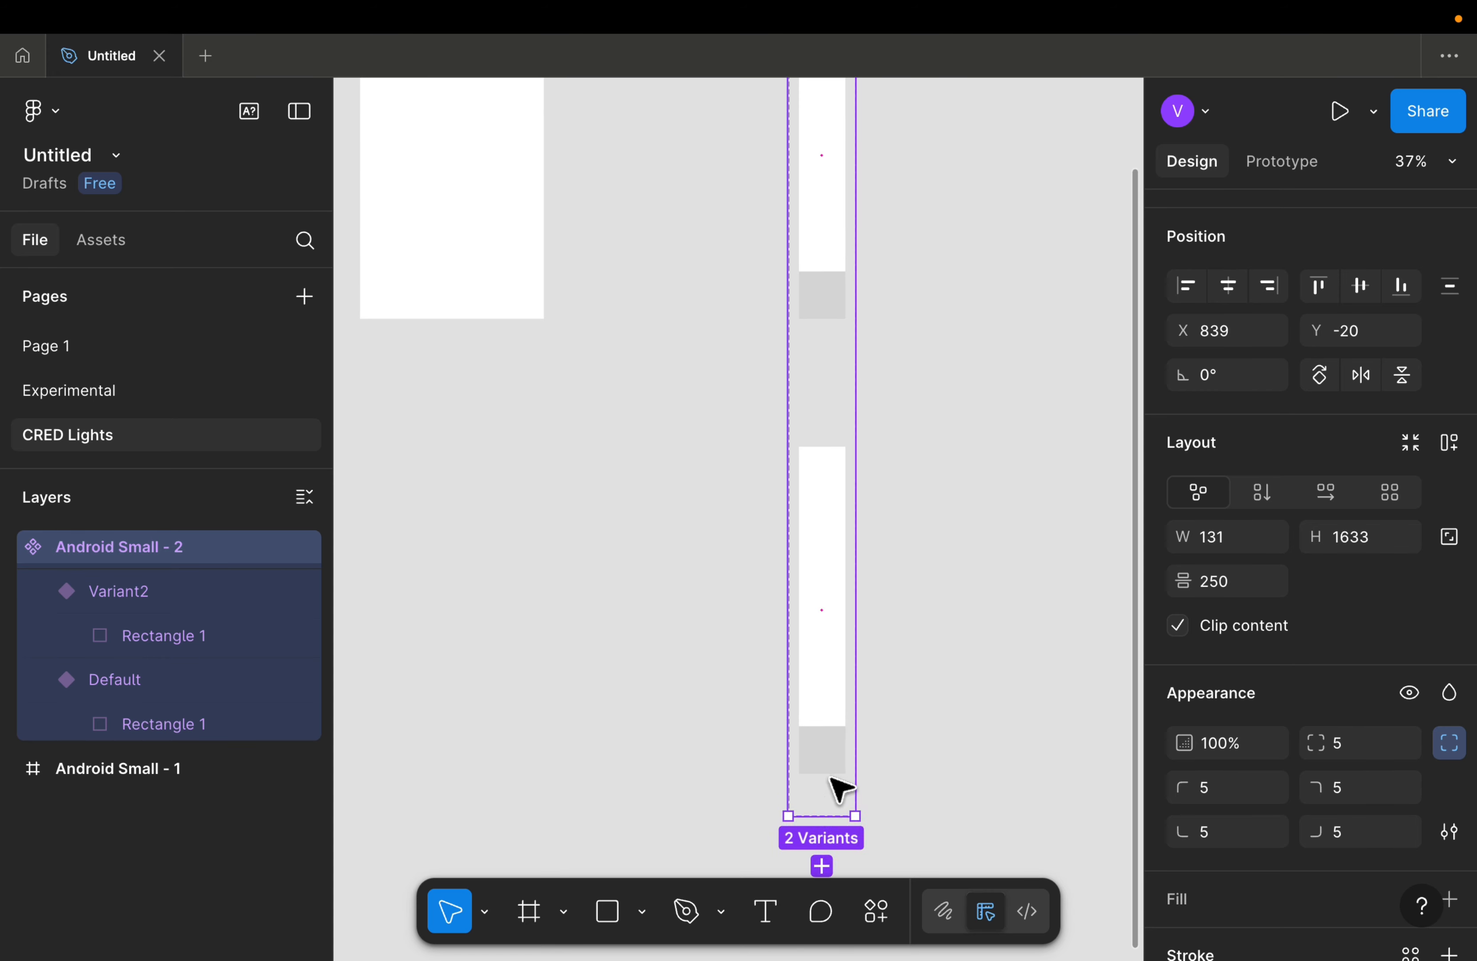
scroll(795, 555, up, 3)
scroll(794, 555, down, 6)
scroll(801, 564, down, 2)
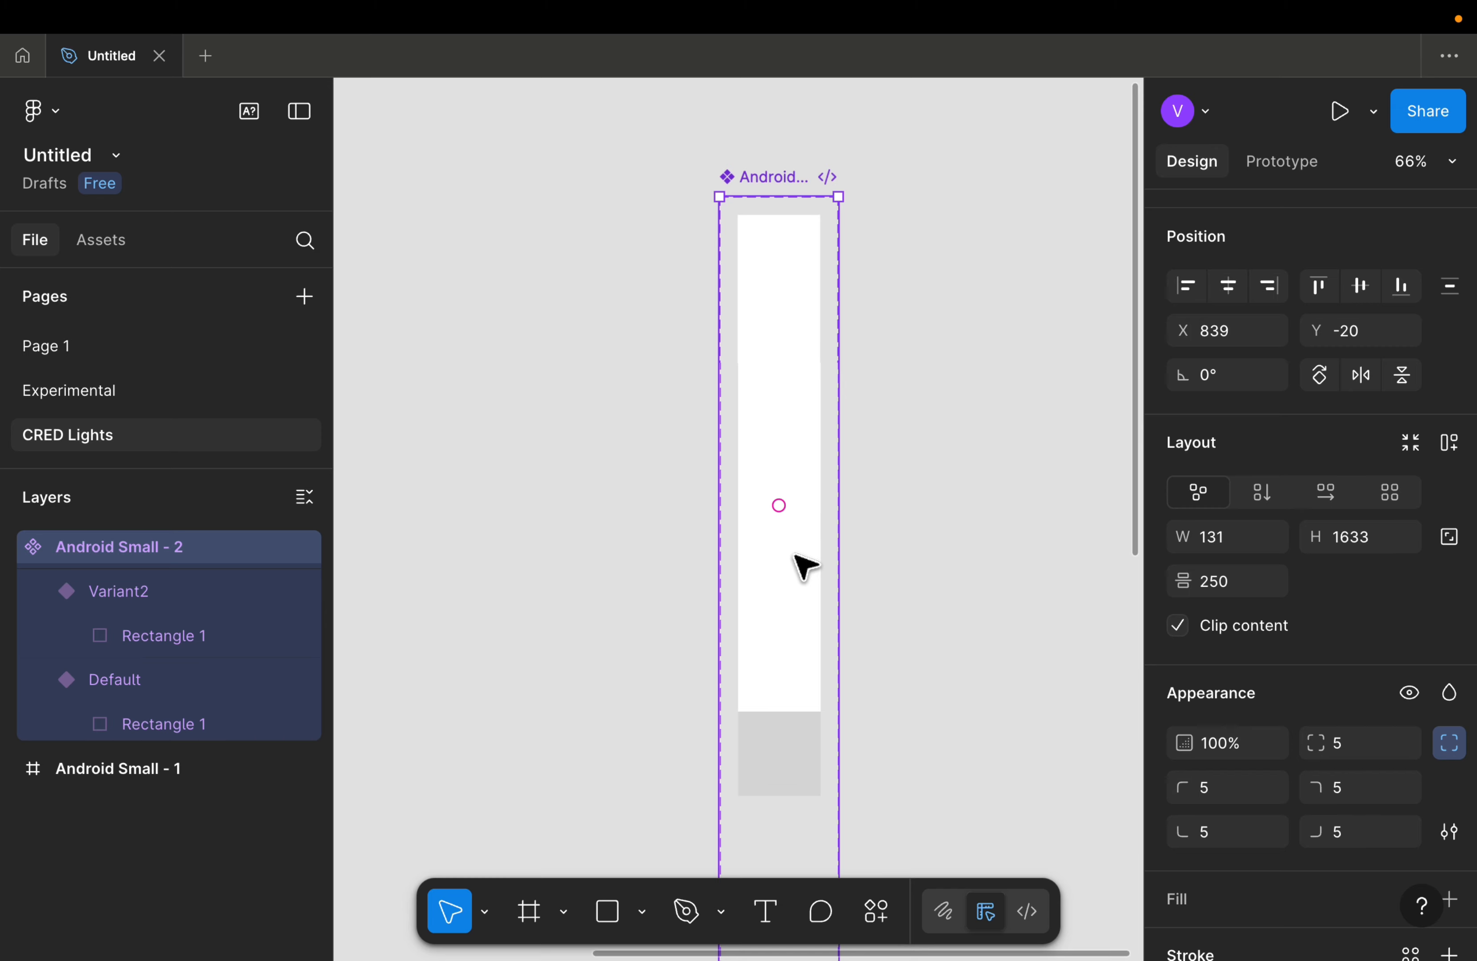
Step: Move Variant2's square from the variant's bottom end up to just beyond its top edge
click(801, 564)
click(787, 762)
scroll(787, 762, down, 12)
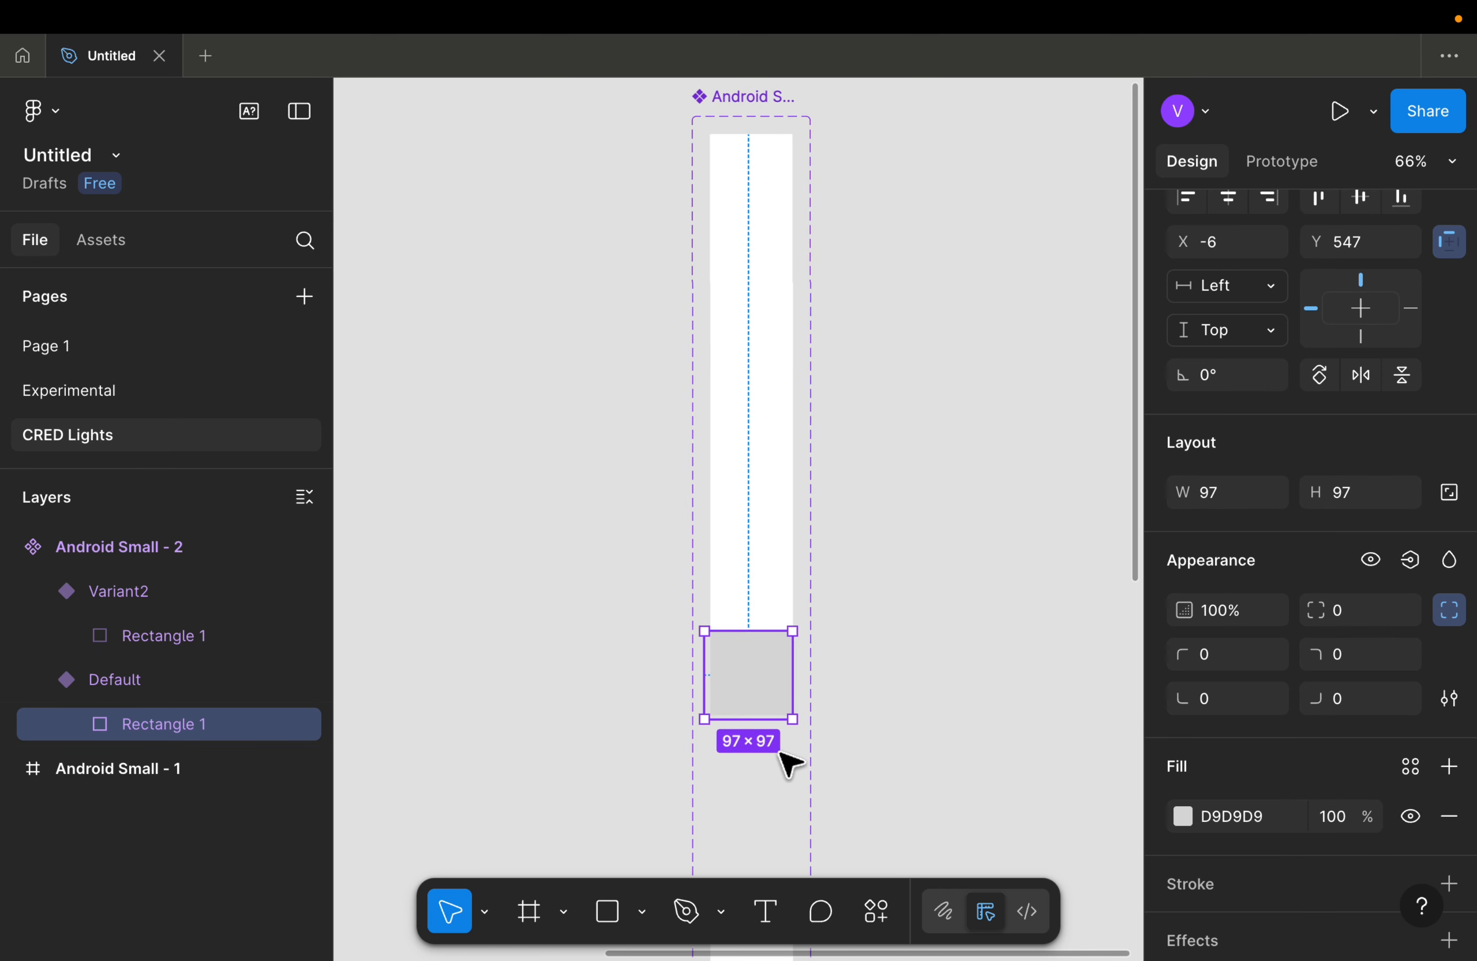
click(742, 609)
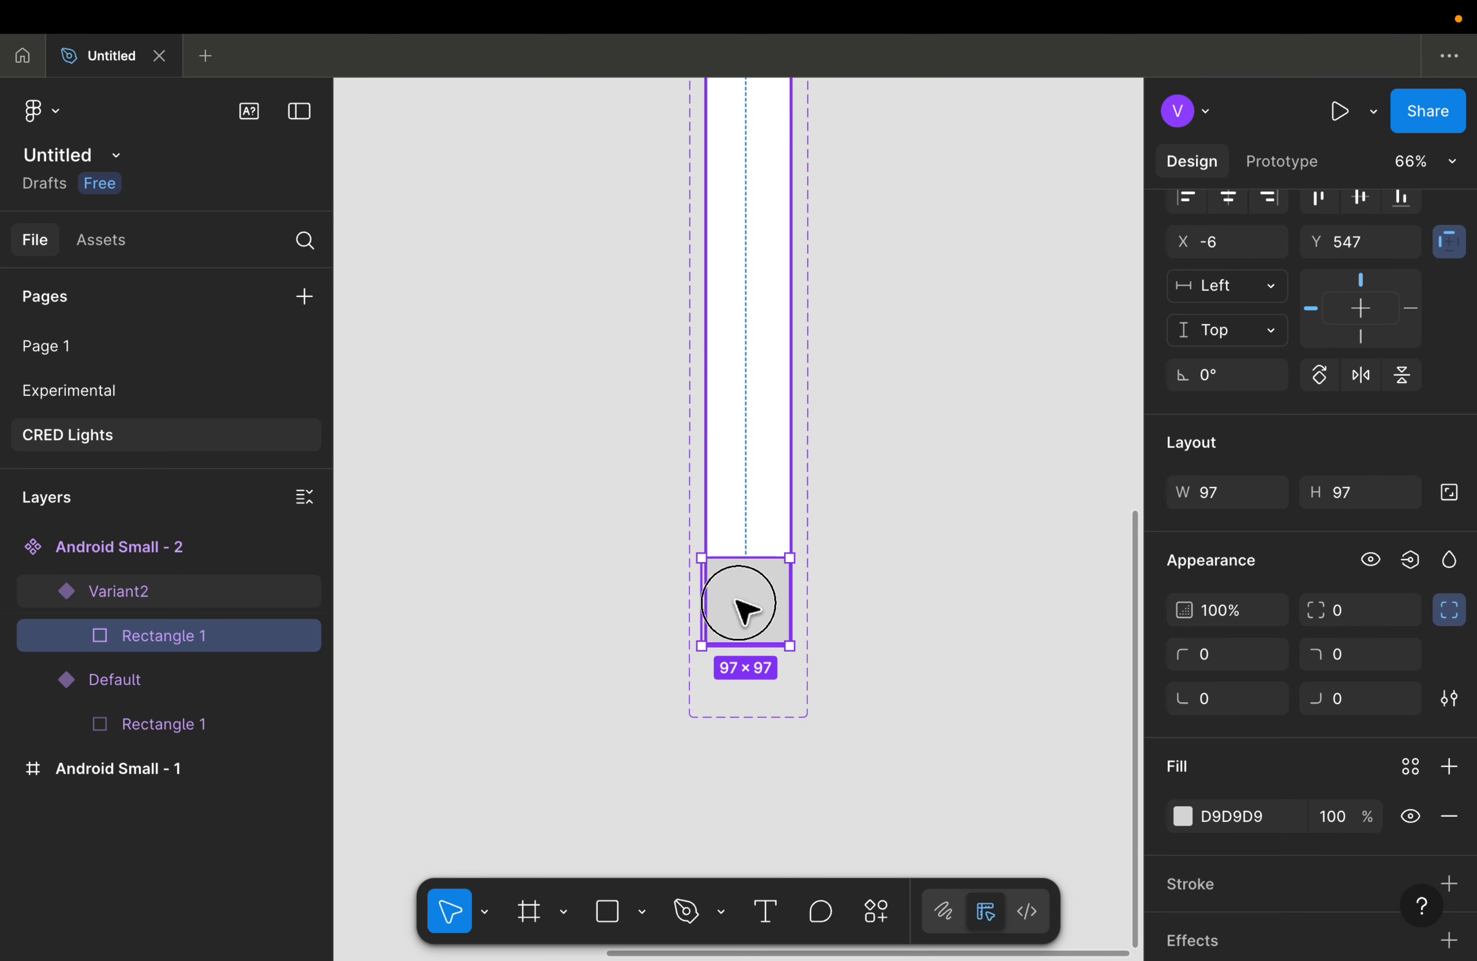
scroll(745, 607, up, 5)
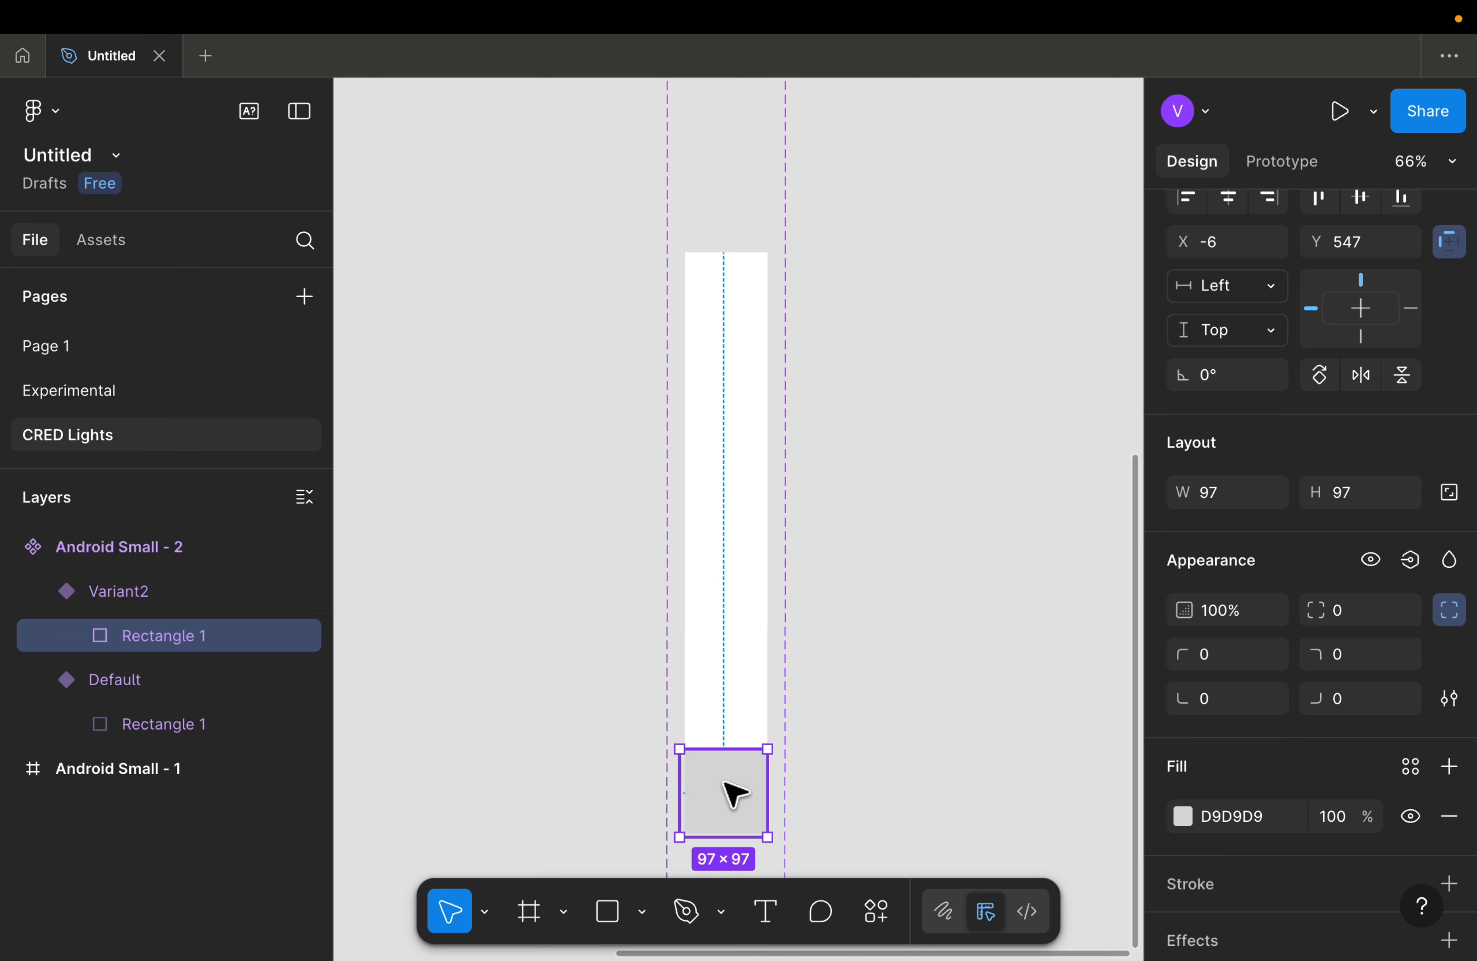
drag(732, 792, 735, 303)
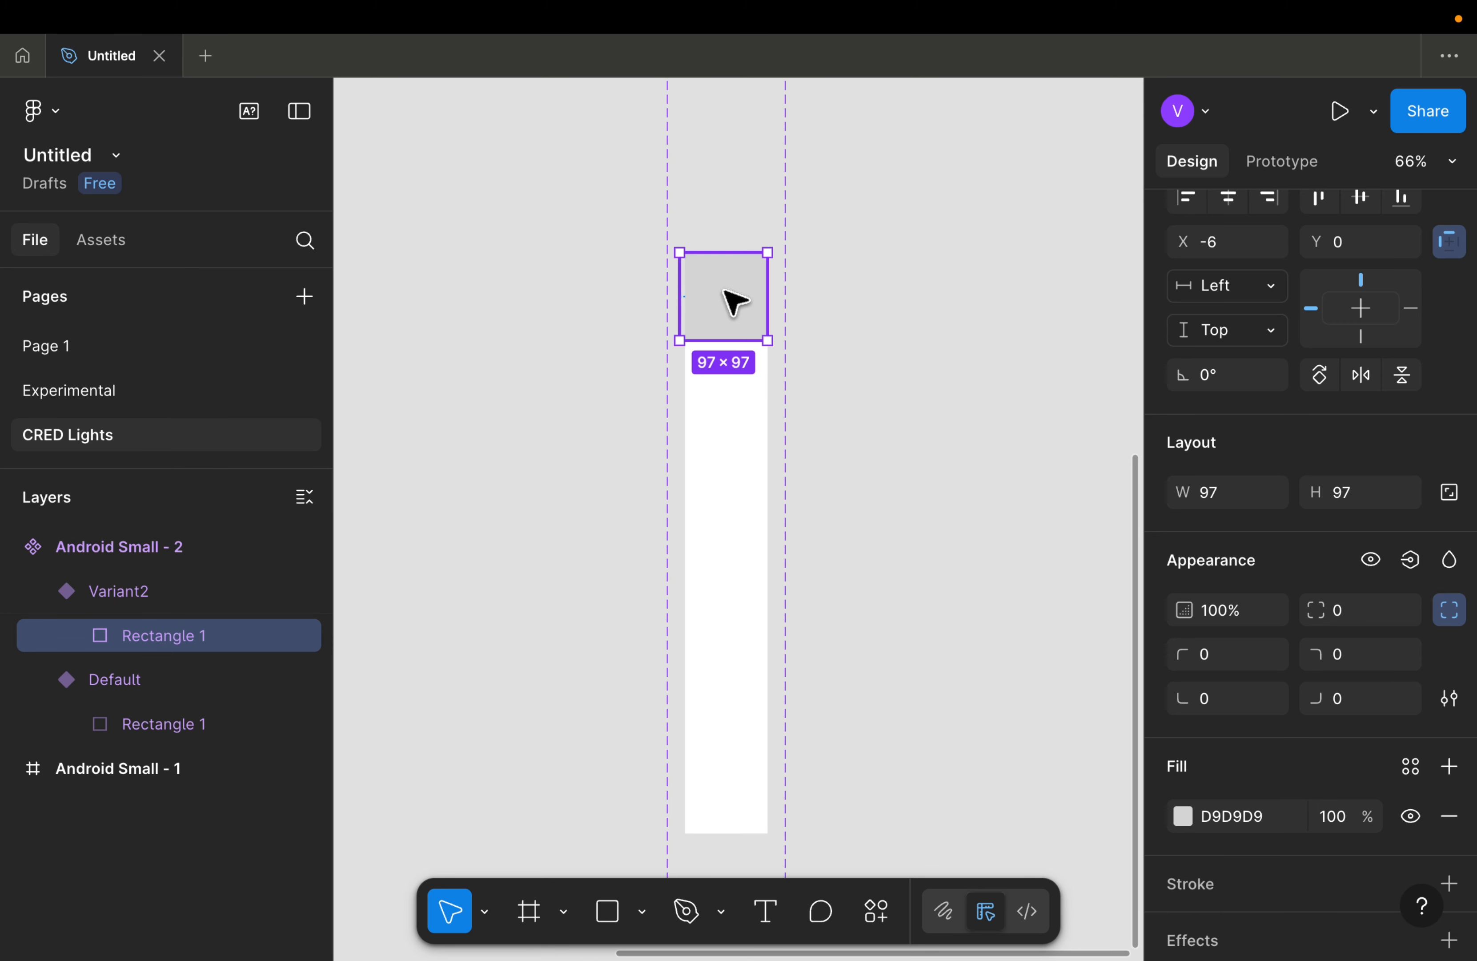
key(shift+Up)
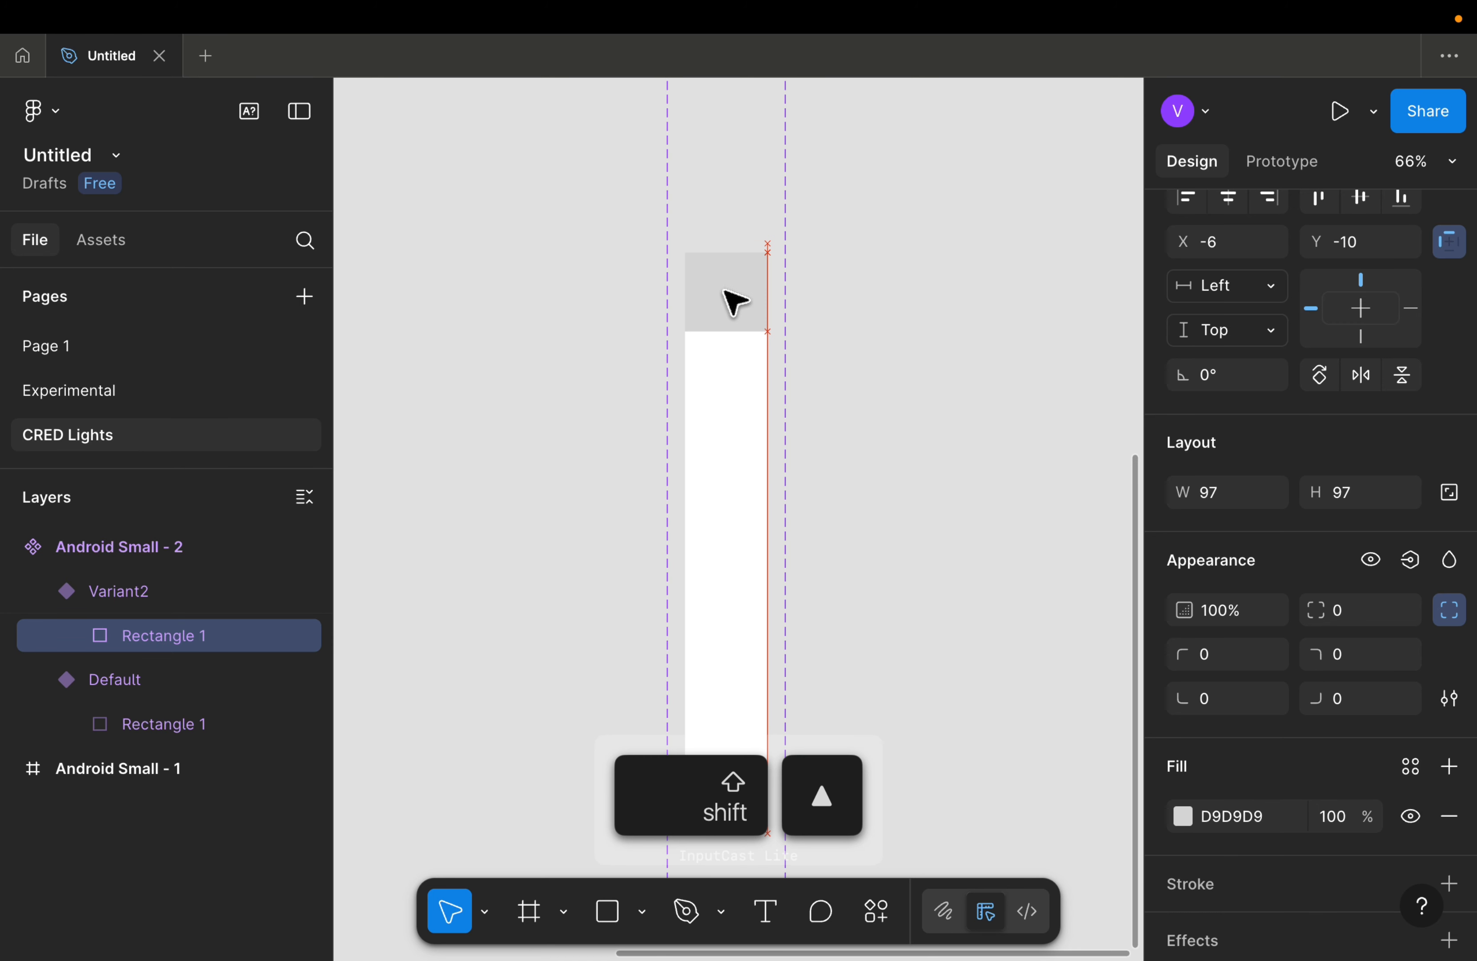
key(shift+Up)
key(shift+Up)
key(shift+Up)
key(shift+Up)
key(shift+Up)
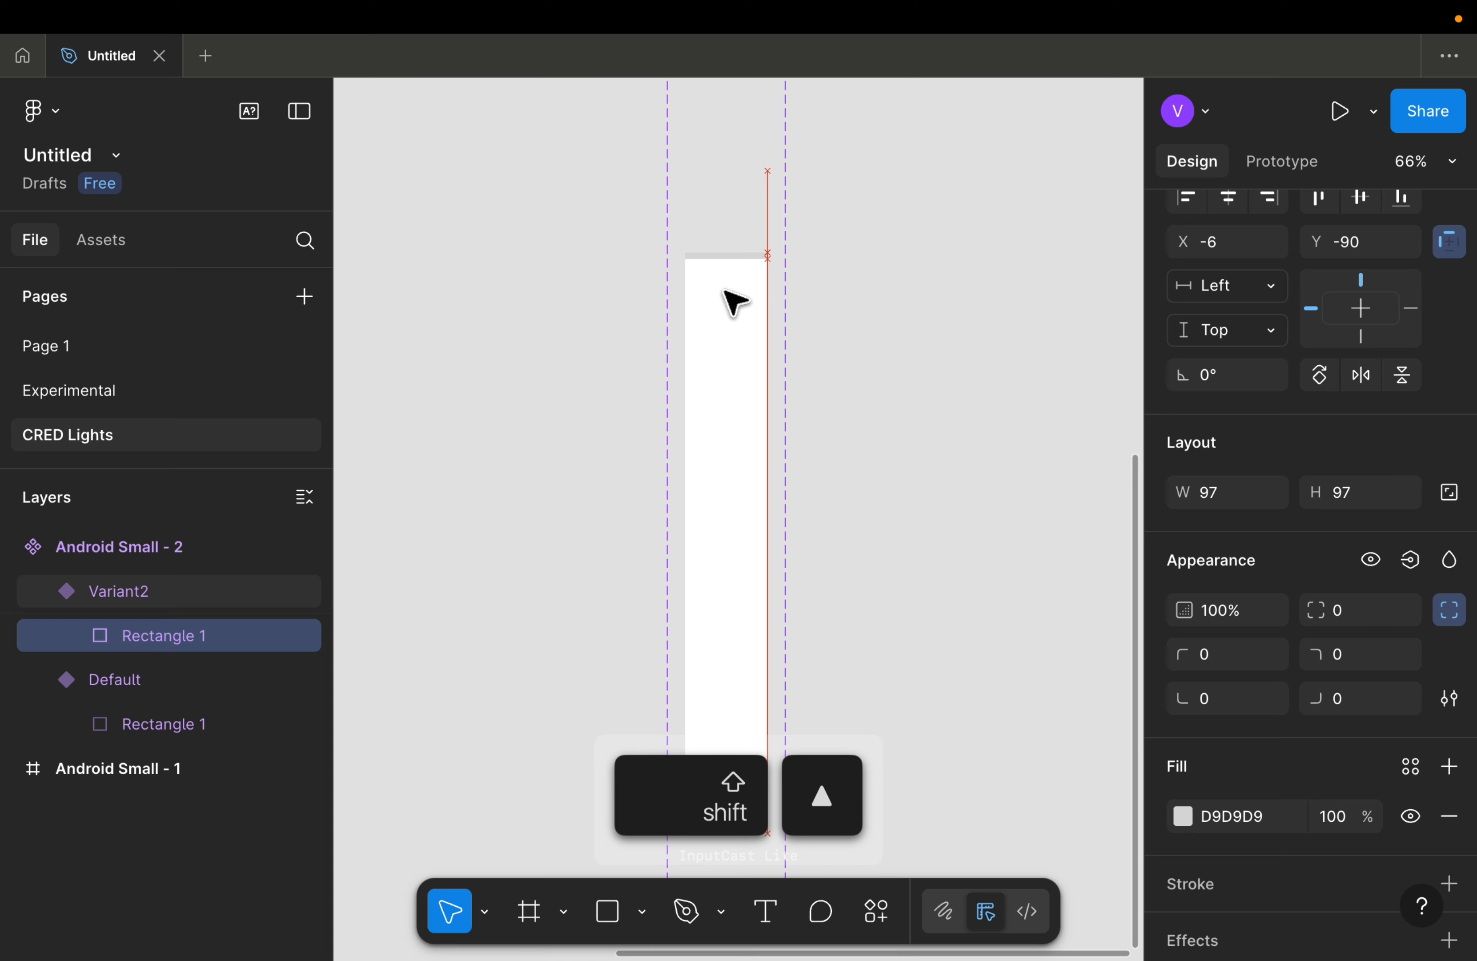
Step: Move the Default variant's square down to Y 637, just beyond the variant's bottom edge
scroll(735, 302, up, 5)
click(711, 221)
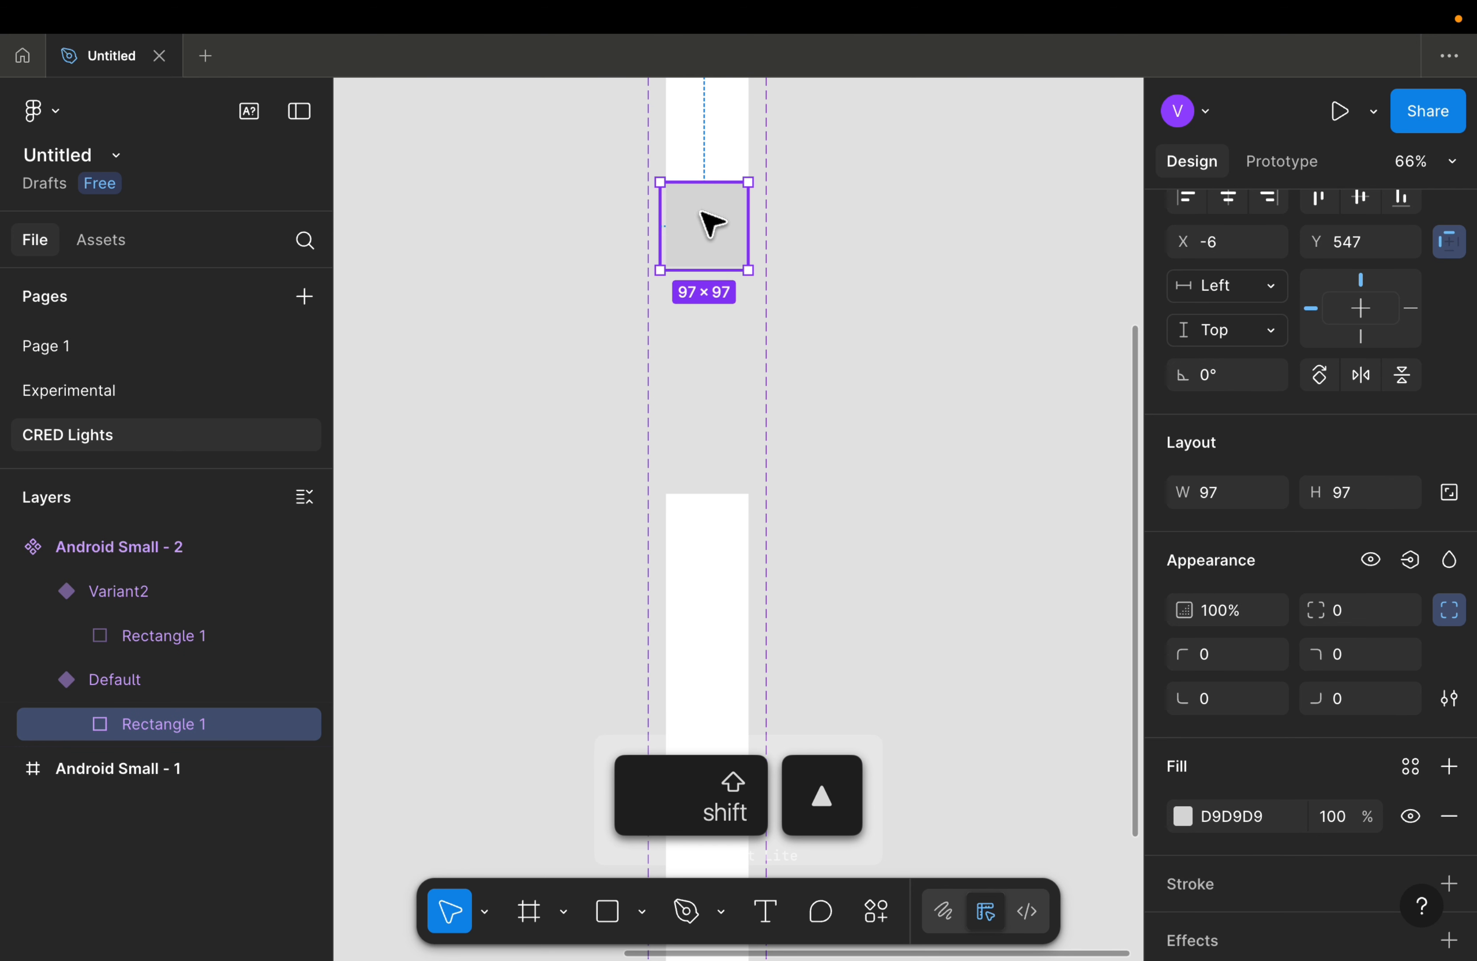
key(shift+Down)
key(shift+Down)
key(shift+Down)
key(shift+Down)
key(shift+Down)
key(shift+Down)
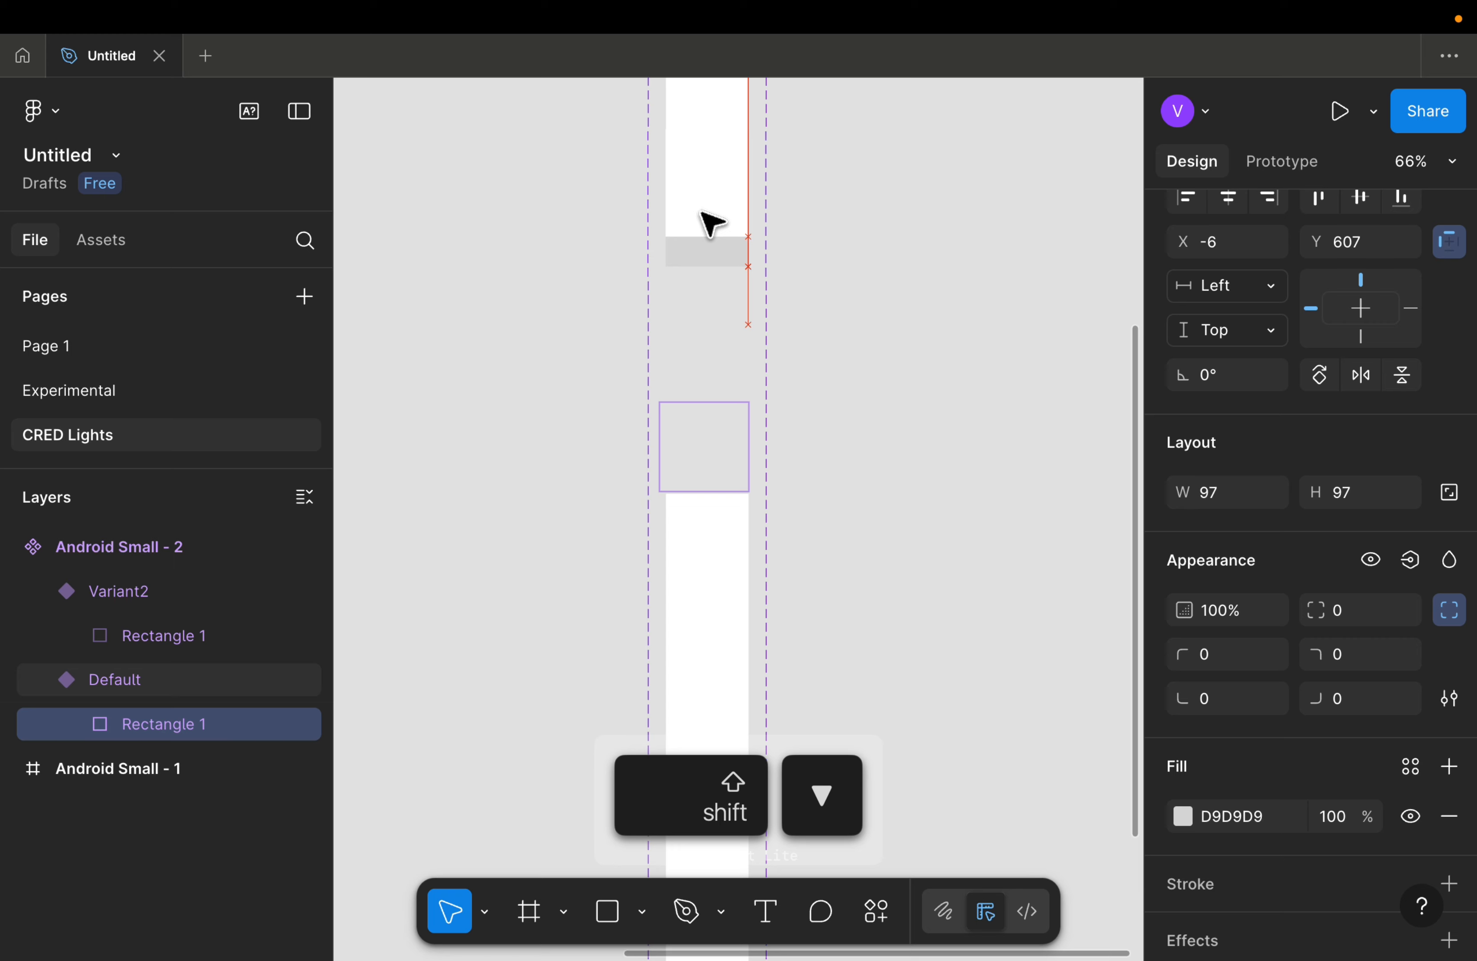
Step: Turn off Clip content for both the Default and Variant2 variants
scroll(710, 222, down, 5)
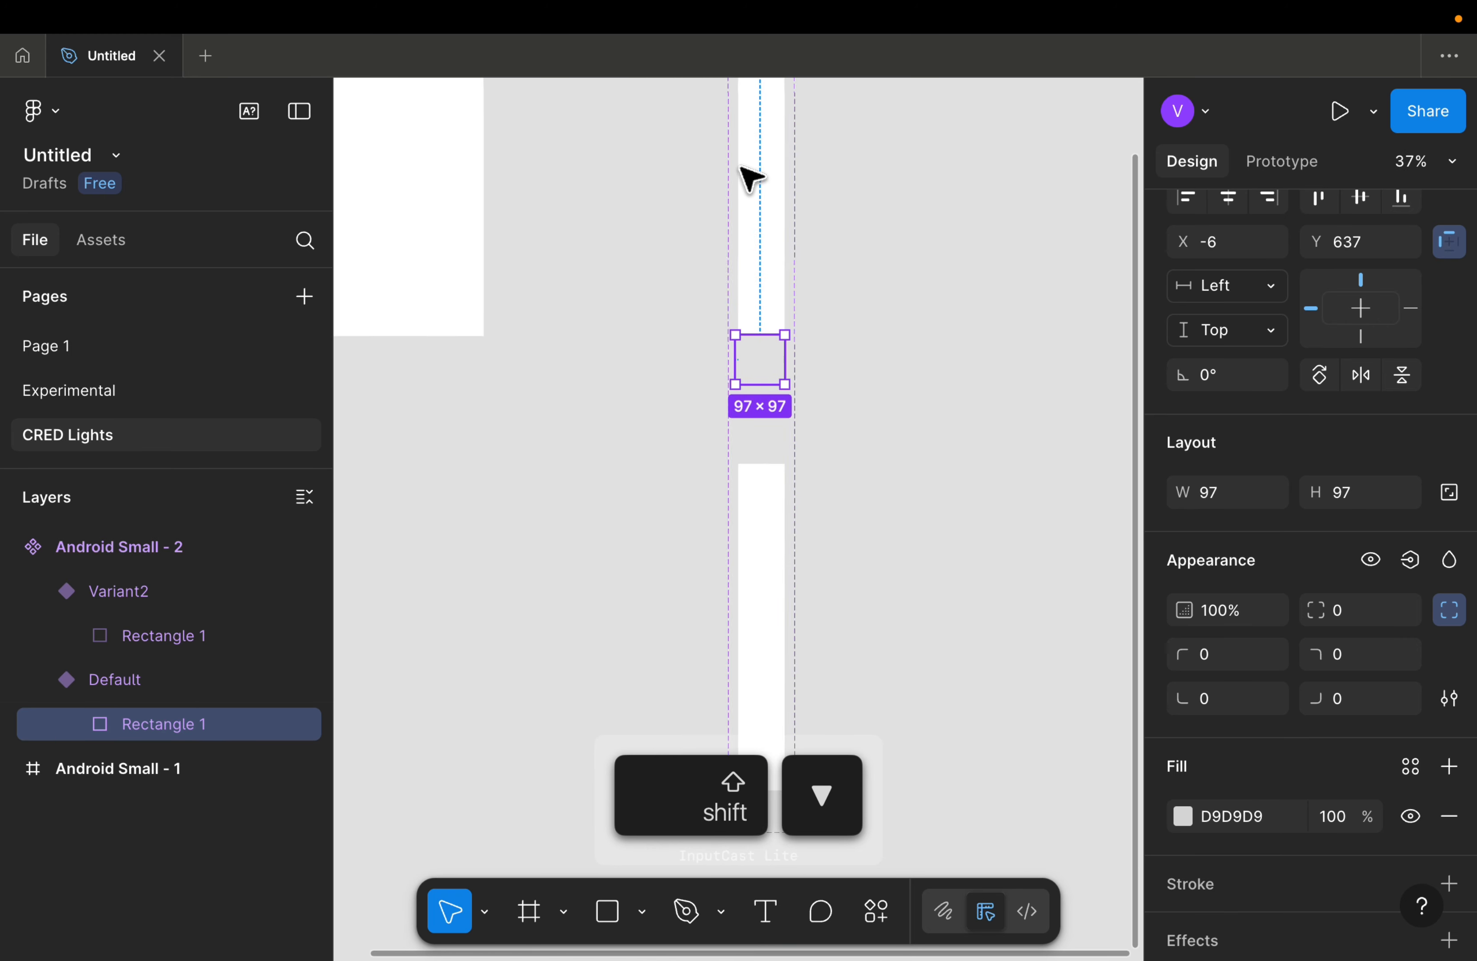
click(747, 173)
shift+click(773, 509)
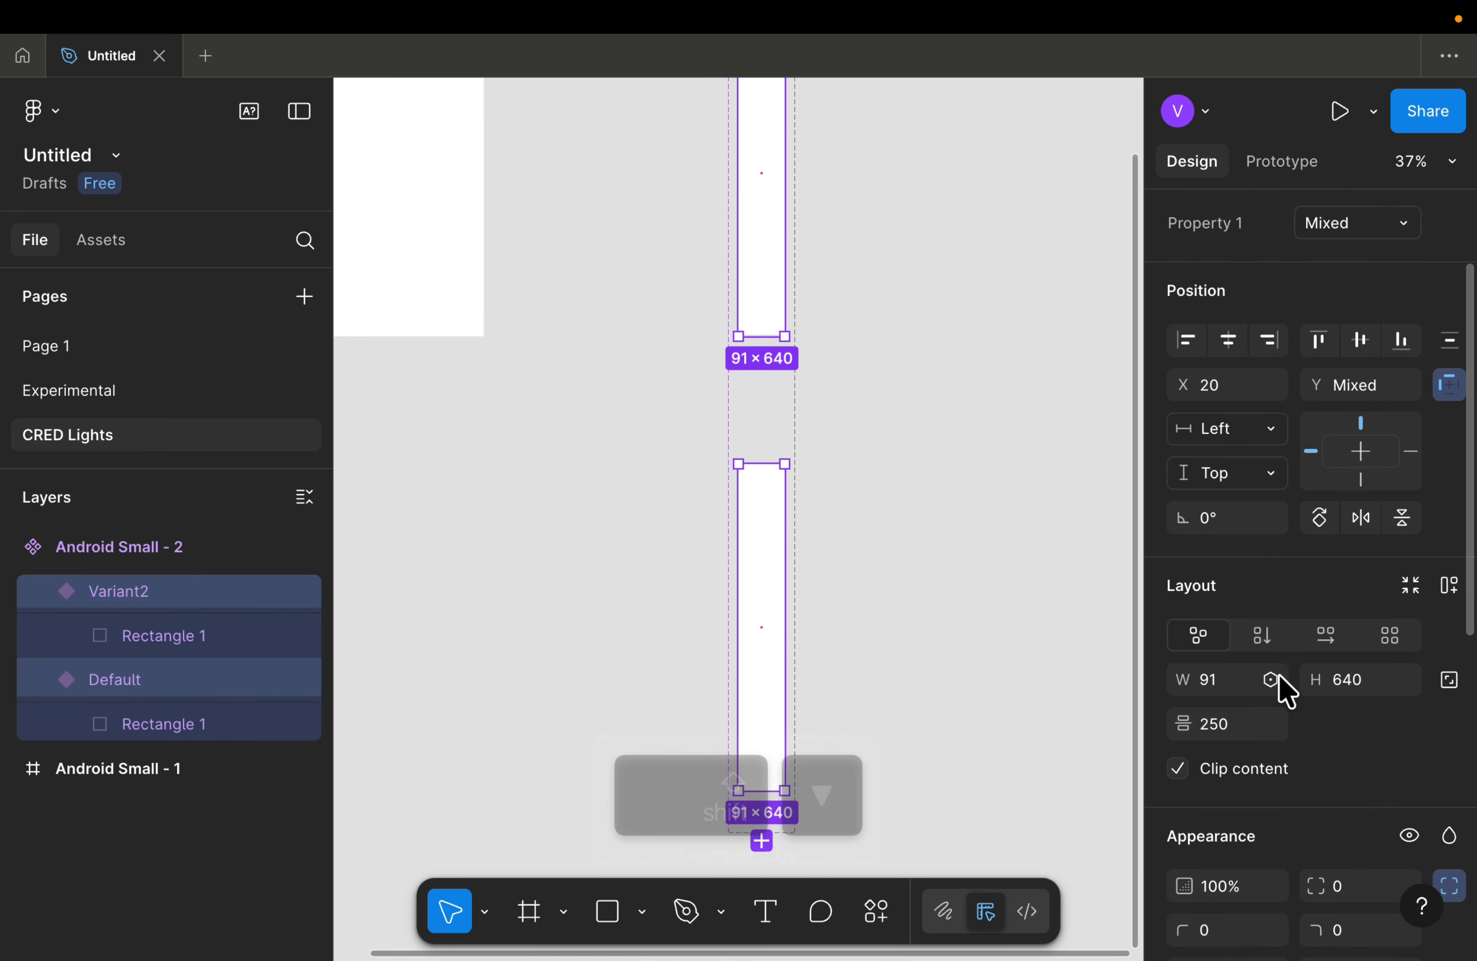
scroll(1246, 693, down, 2)
click(1177, 678)
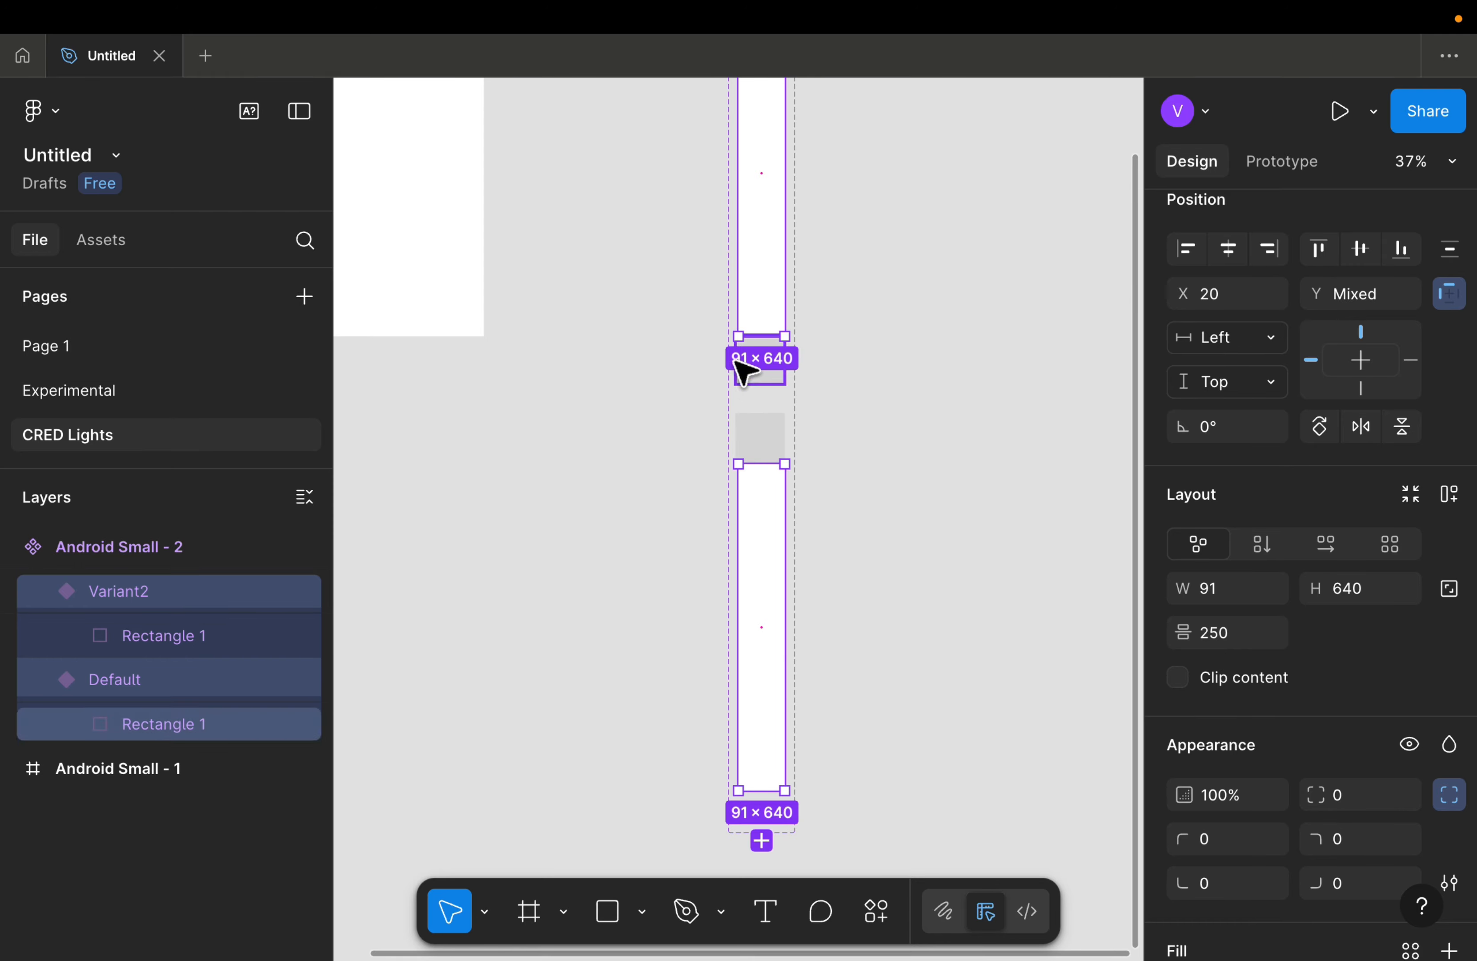
Step: Recolor the fill of the squares in both variants to a bright lime green
scroll(751, 393, up, 4)
click(757, 359)
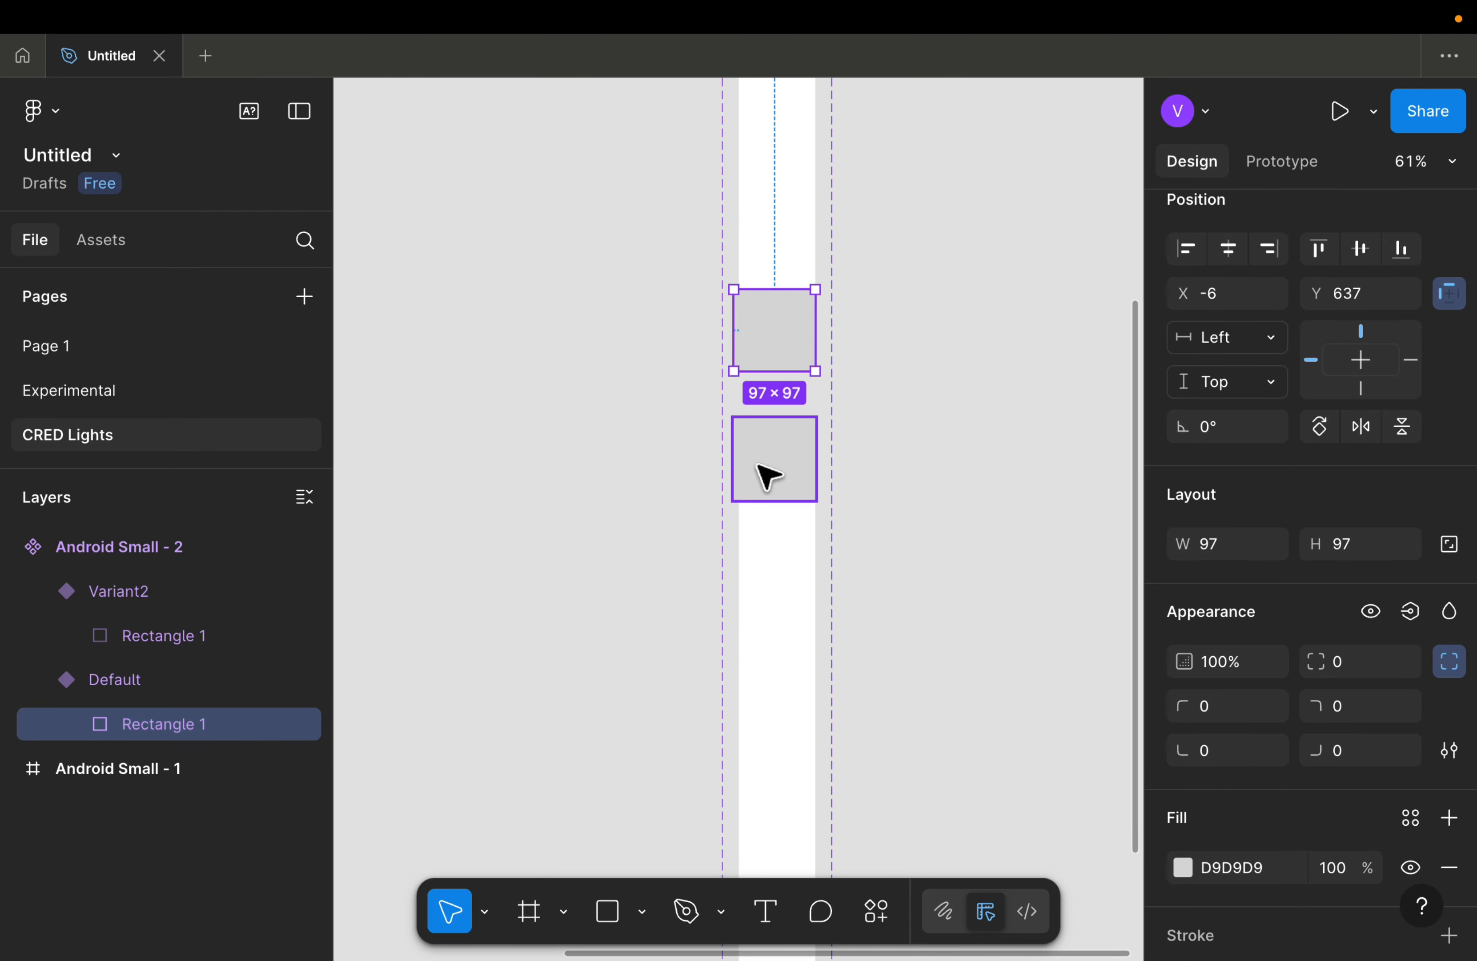
shift+click(768, 475)
scroll(1322, 687, down, 3)
click(1178, 692)
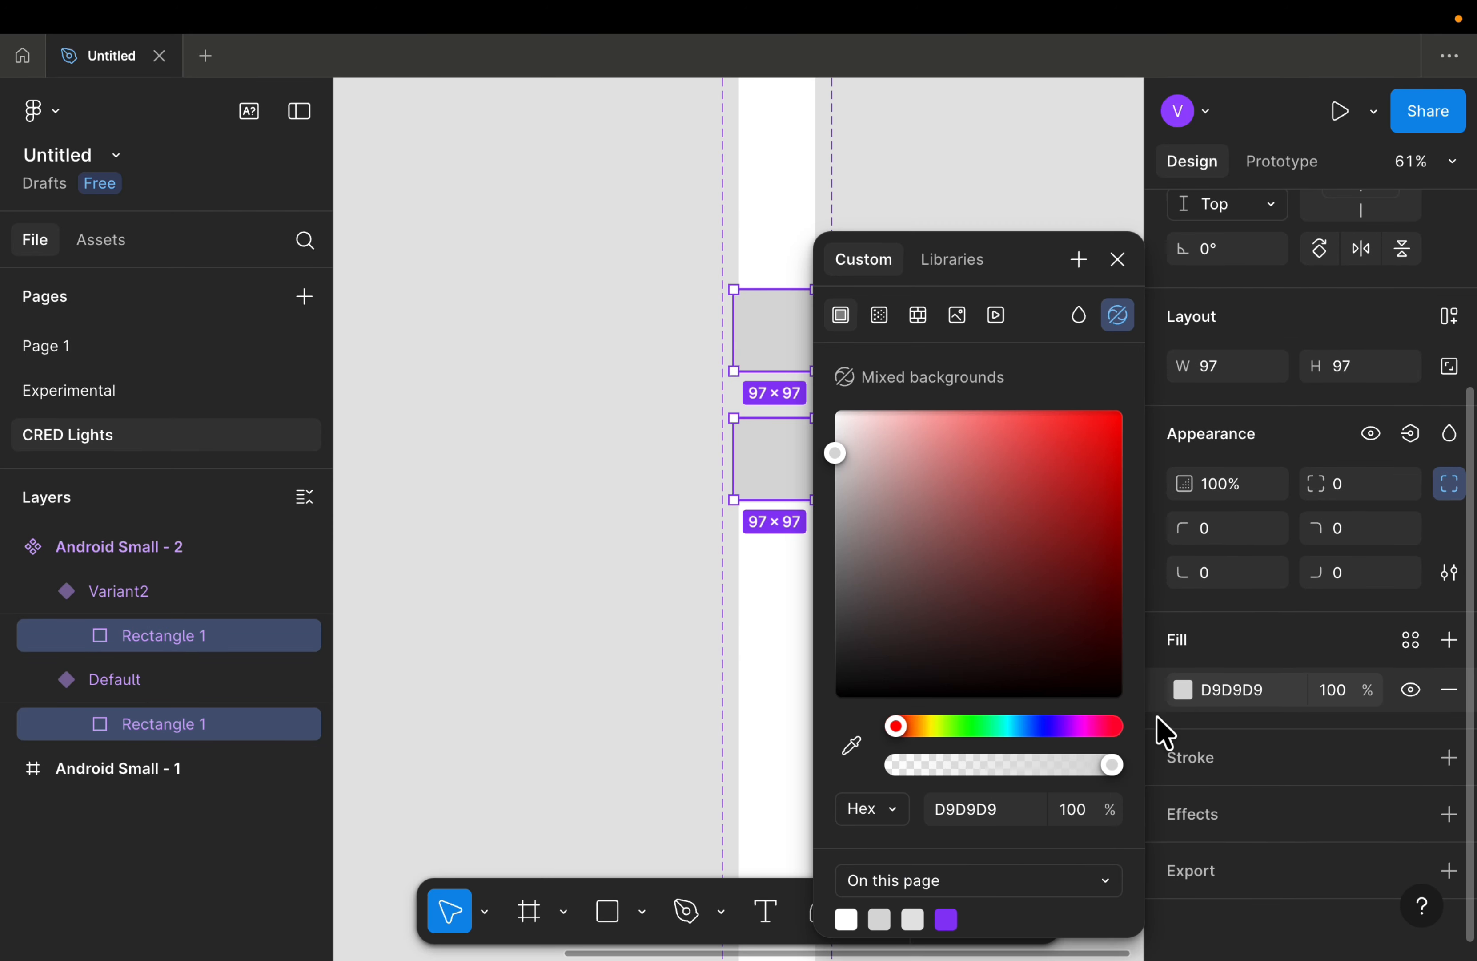
click(943, 727)
drag(1013, 517, 1177, 363)
scroll(644, 478, down, 1)
click(742, 402)
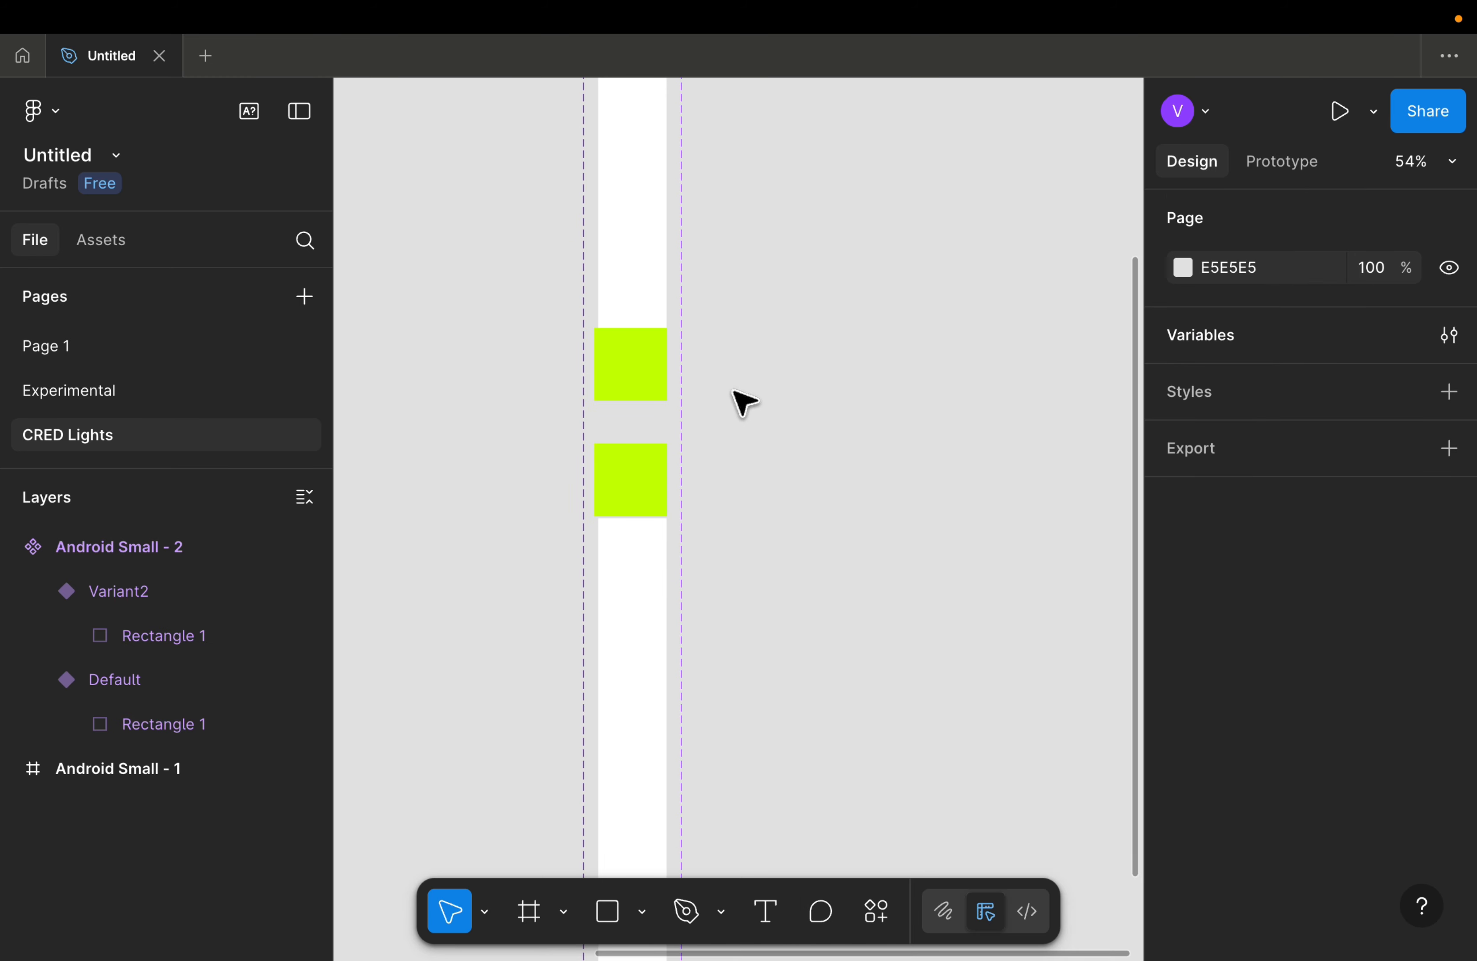
Step: Create a prototype connection from the Default variant to the top of Variant2
scroll(736, 387, down, 5)
click(785, 289)
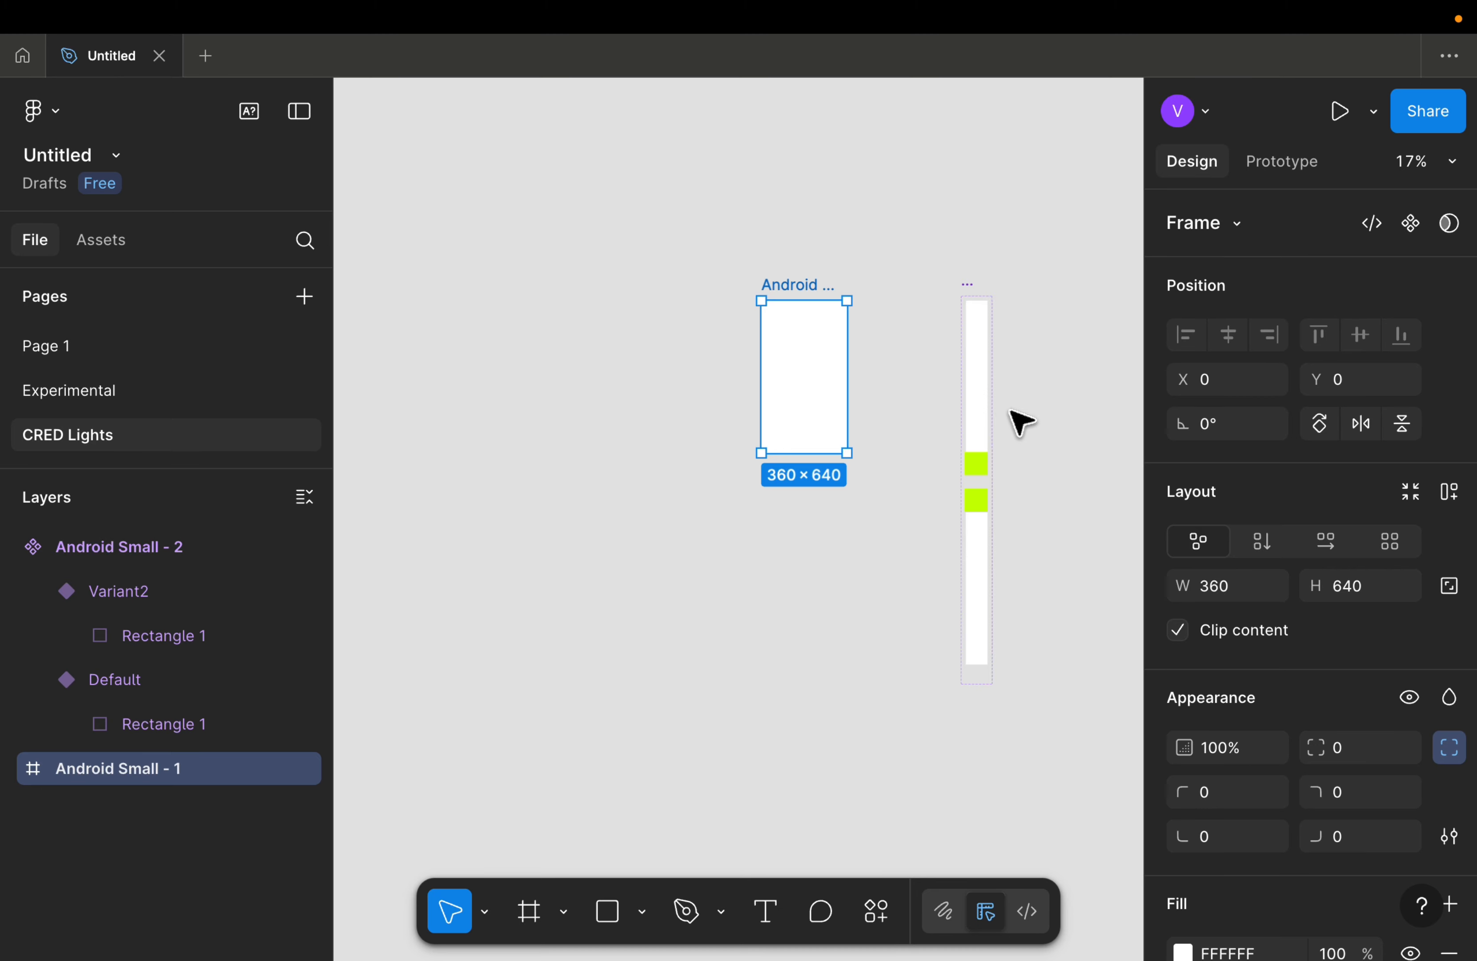
scroll(1015, 419, up, 3)
scroll(1019, 421, right, 2)
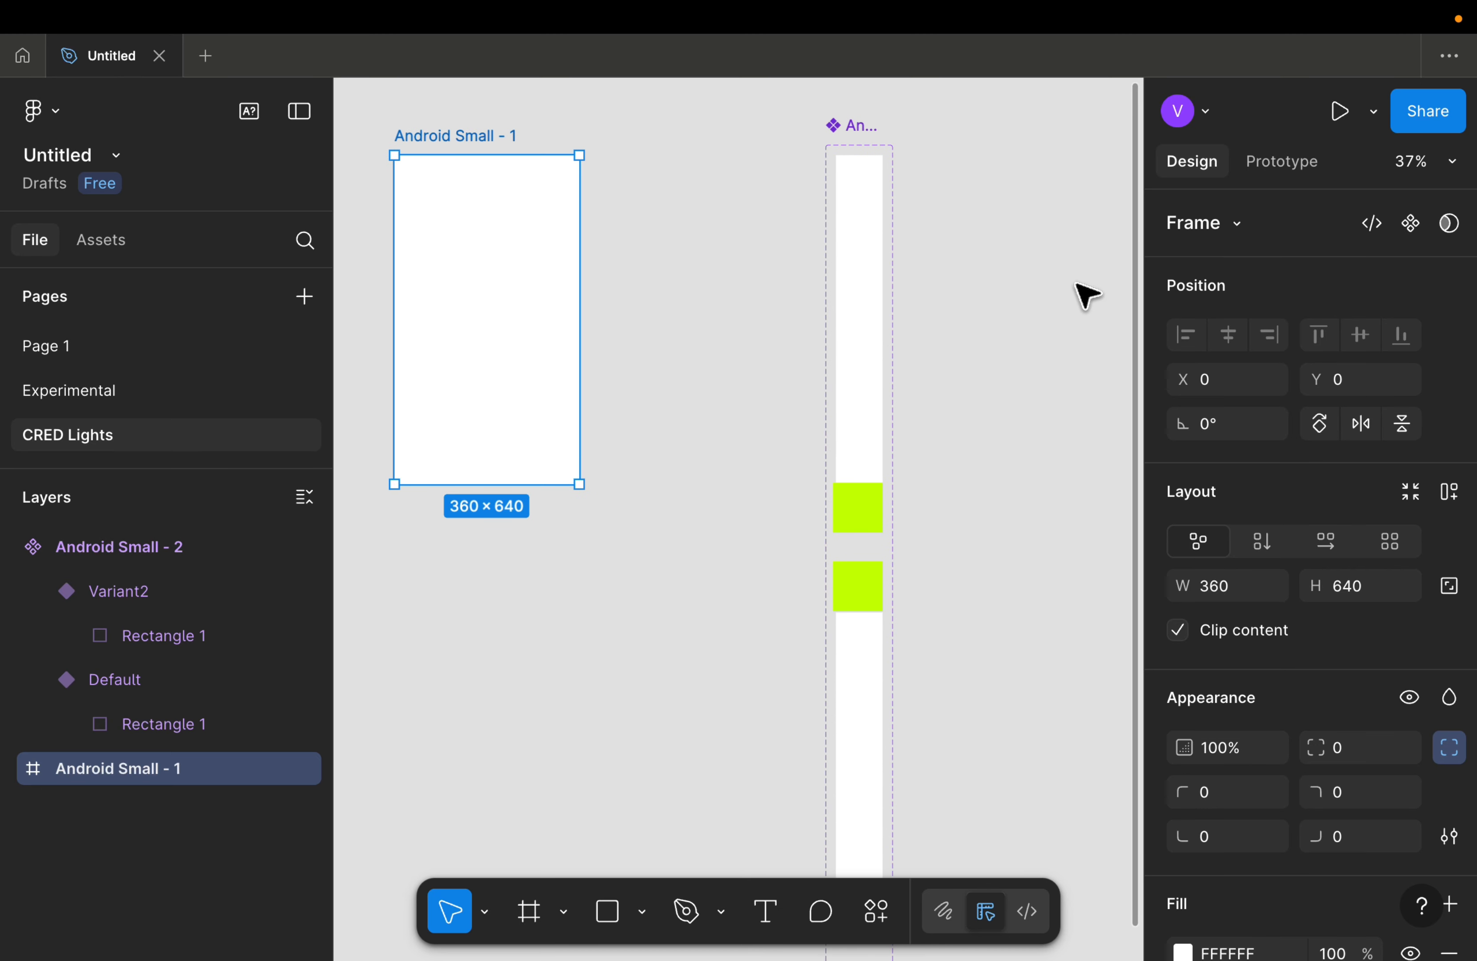
click(1274, 172)
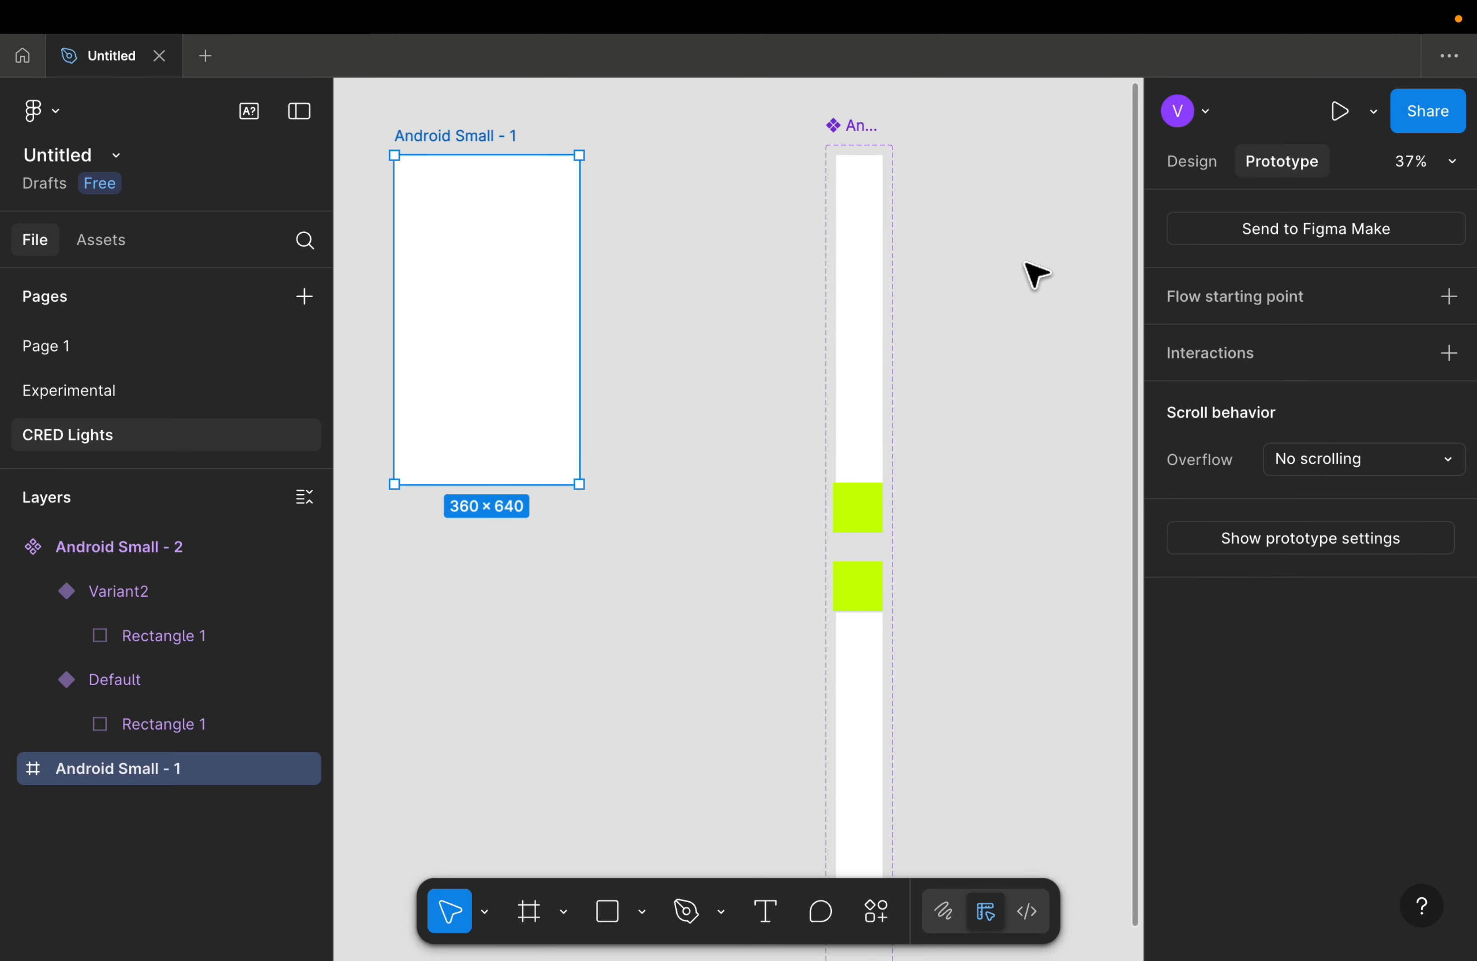
scroll(810, 250, down, 1)
scroll(811, 249, right, 1)
click(806, 237)
scroll(819, 228, up, 5)
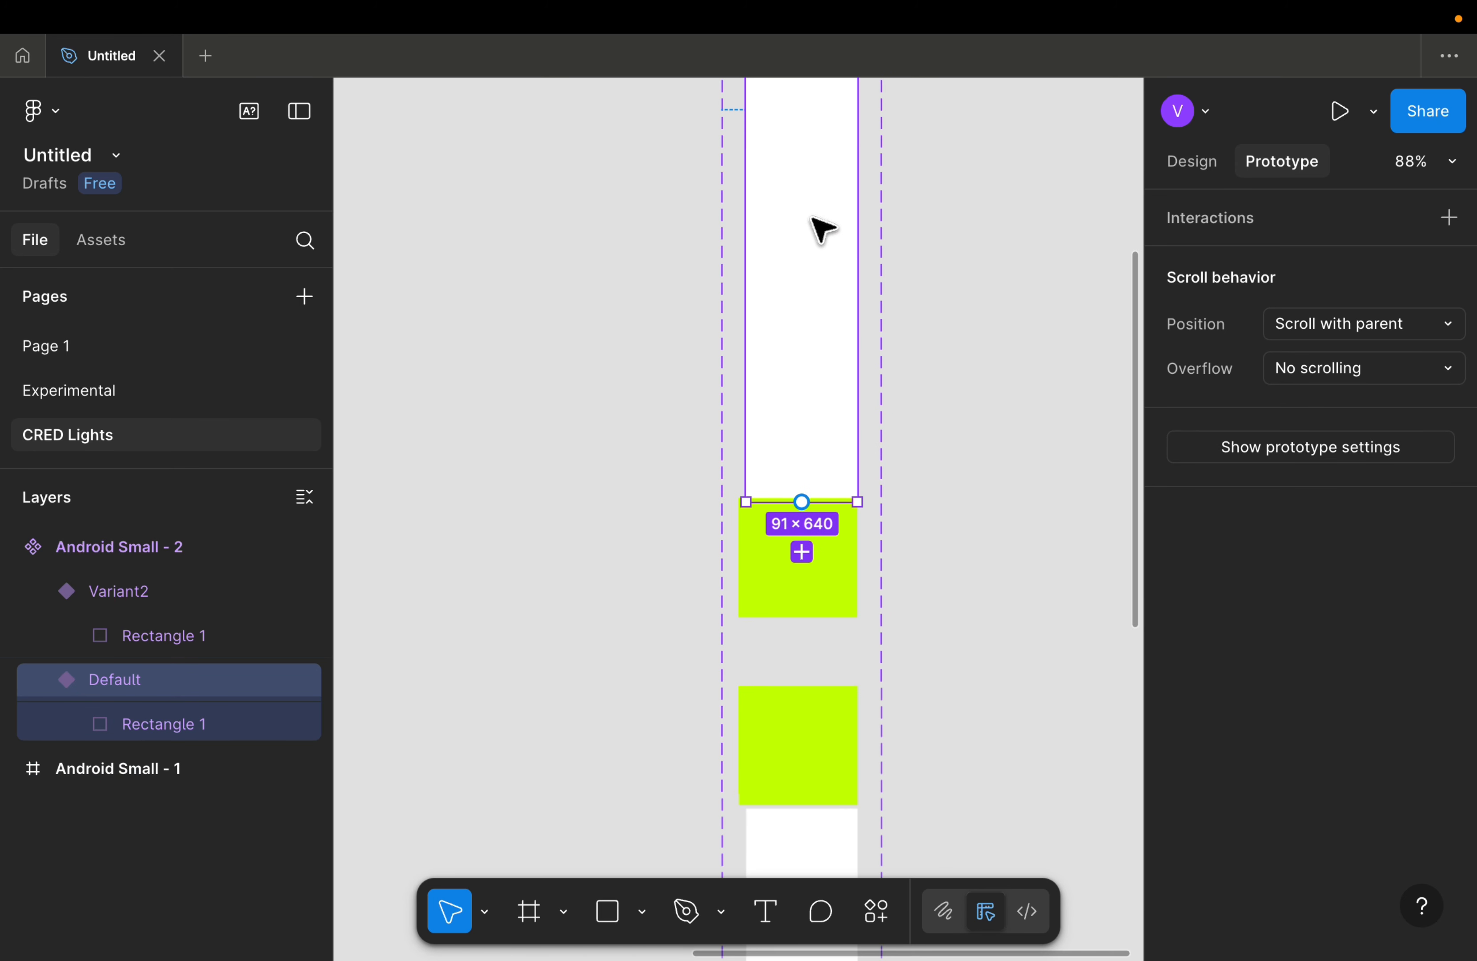
scroll(798, 499, down, 1)
scroll(801, 530, up, 4)
scroll(809, 538, up, 3)
scroll(808, 537, left, 1)
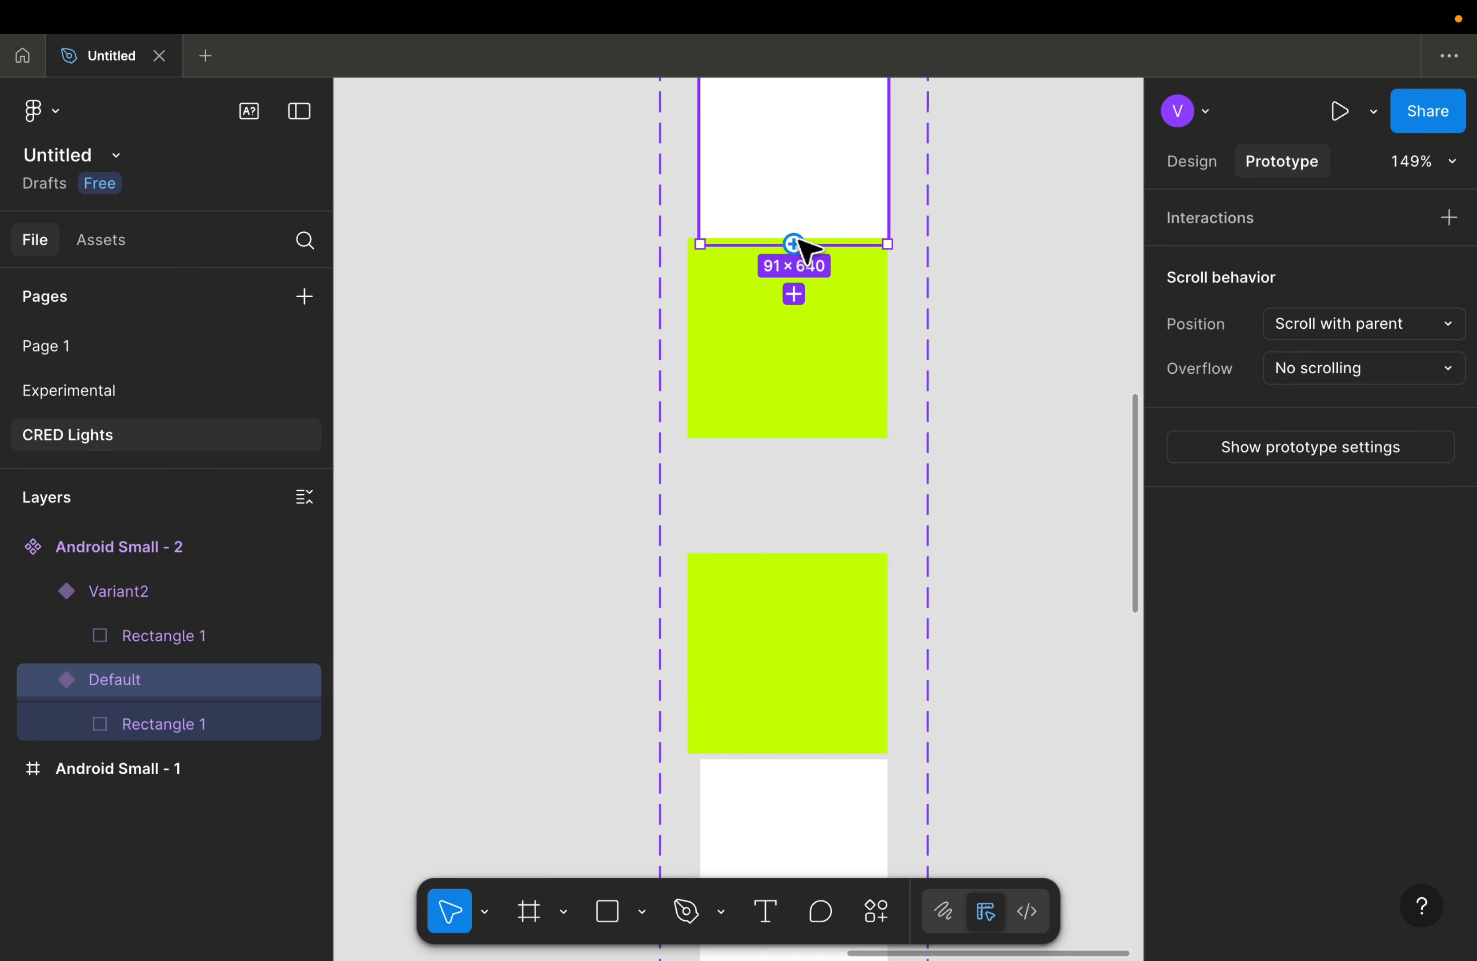
drag(794, 242, 778, 784)
scroll(786, 789, down, 10)
scroll(786, 789, right, 1)
scroll(818, 593, up, 3)
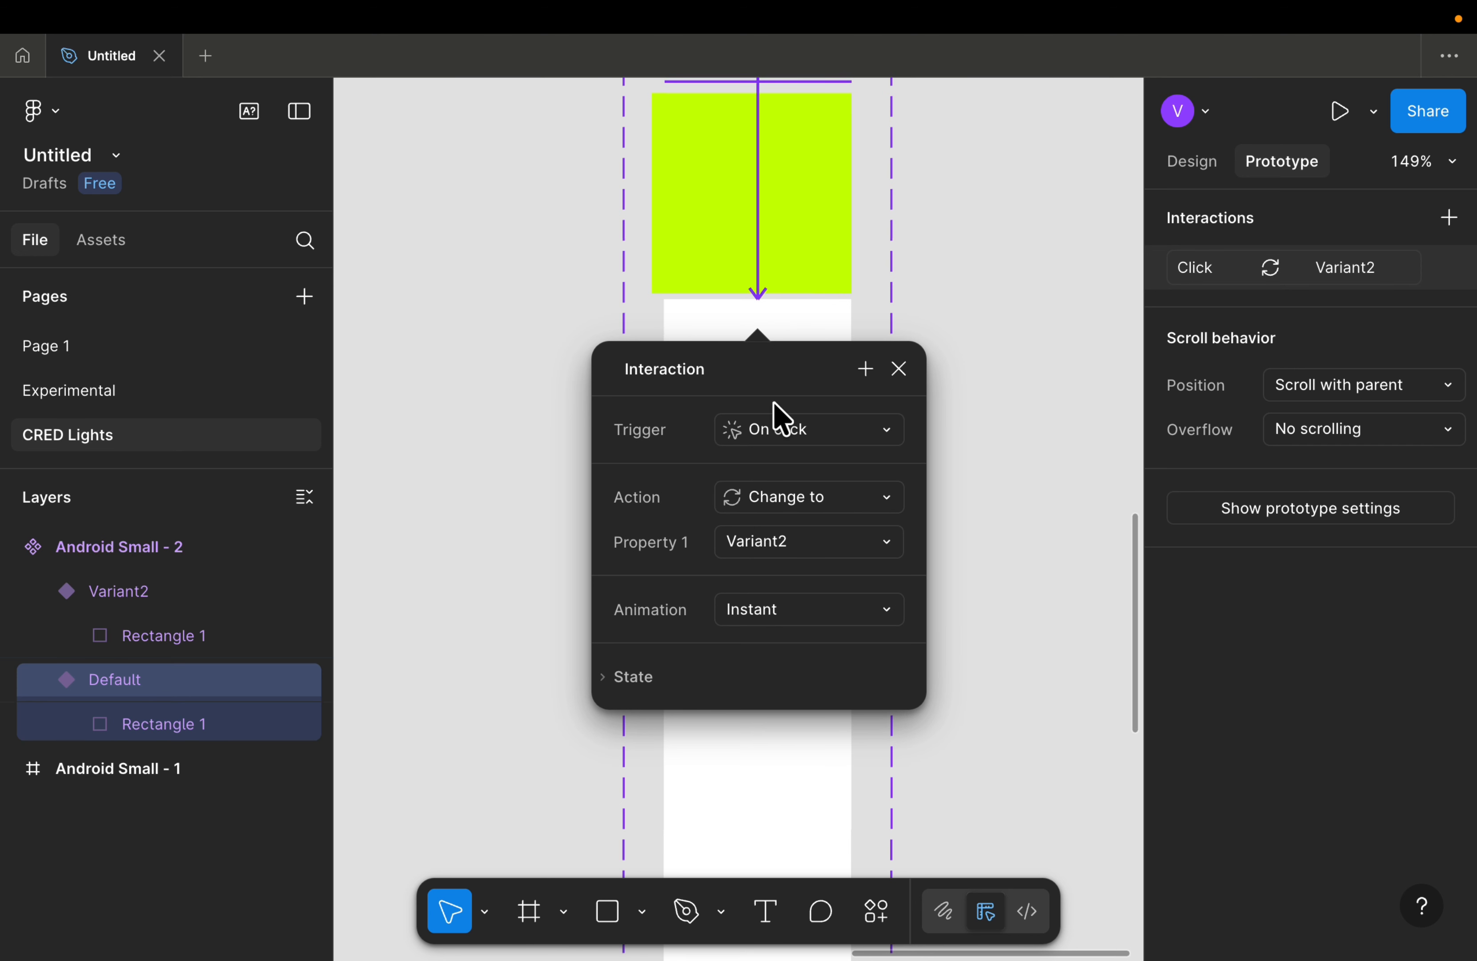
Step: Set the Default variant's interaction to trigger After delay with a delay of 1 ms
click(778, 429)
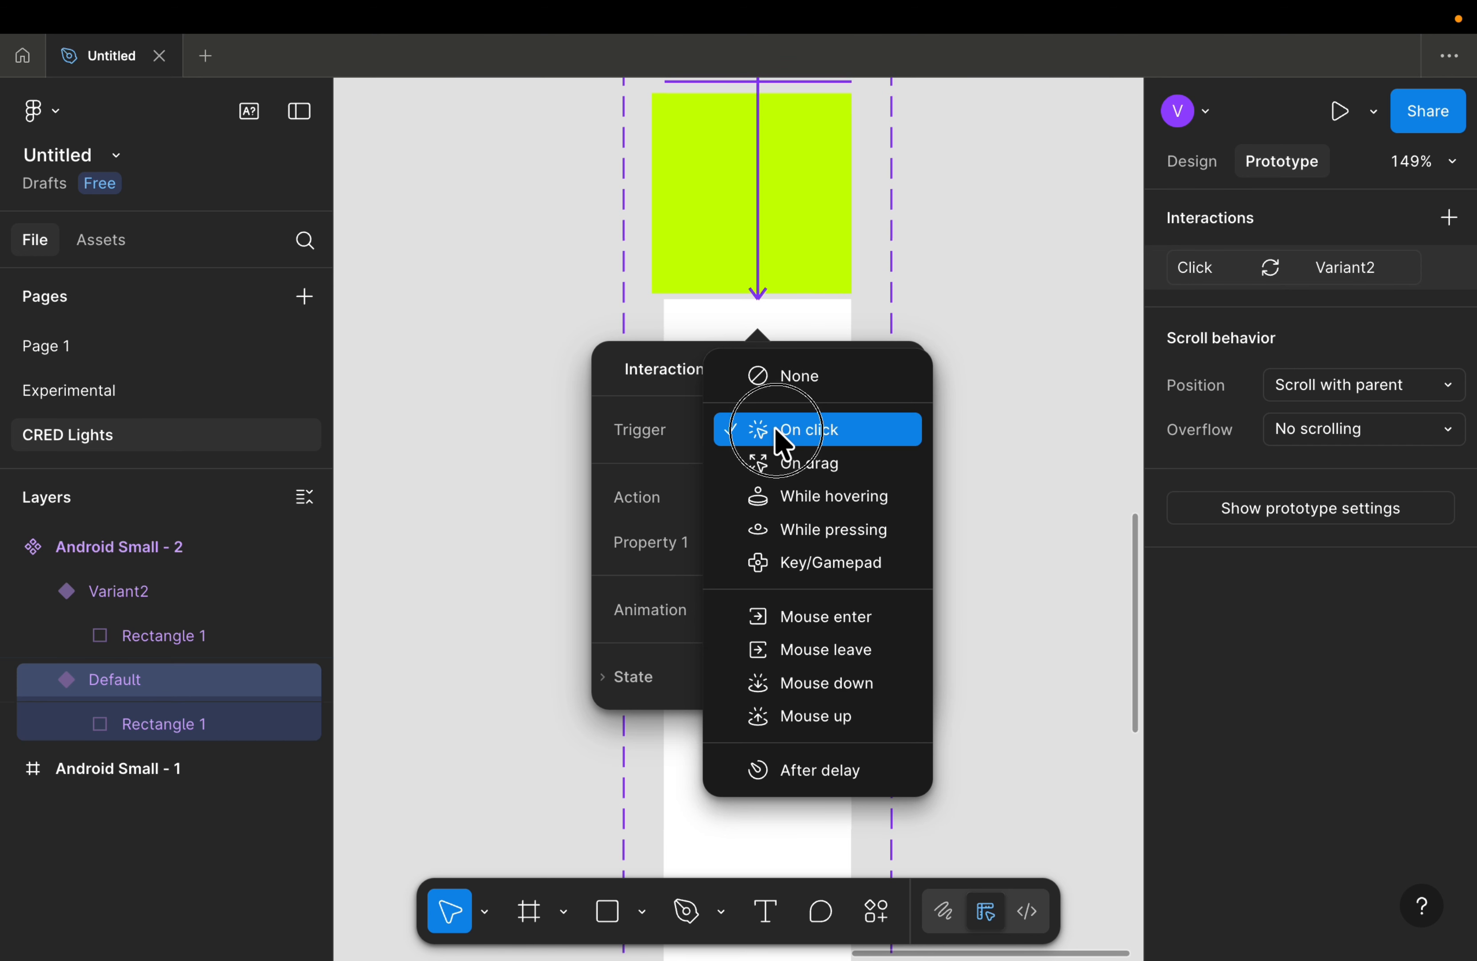
click(855, 775)
click(806, 481)
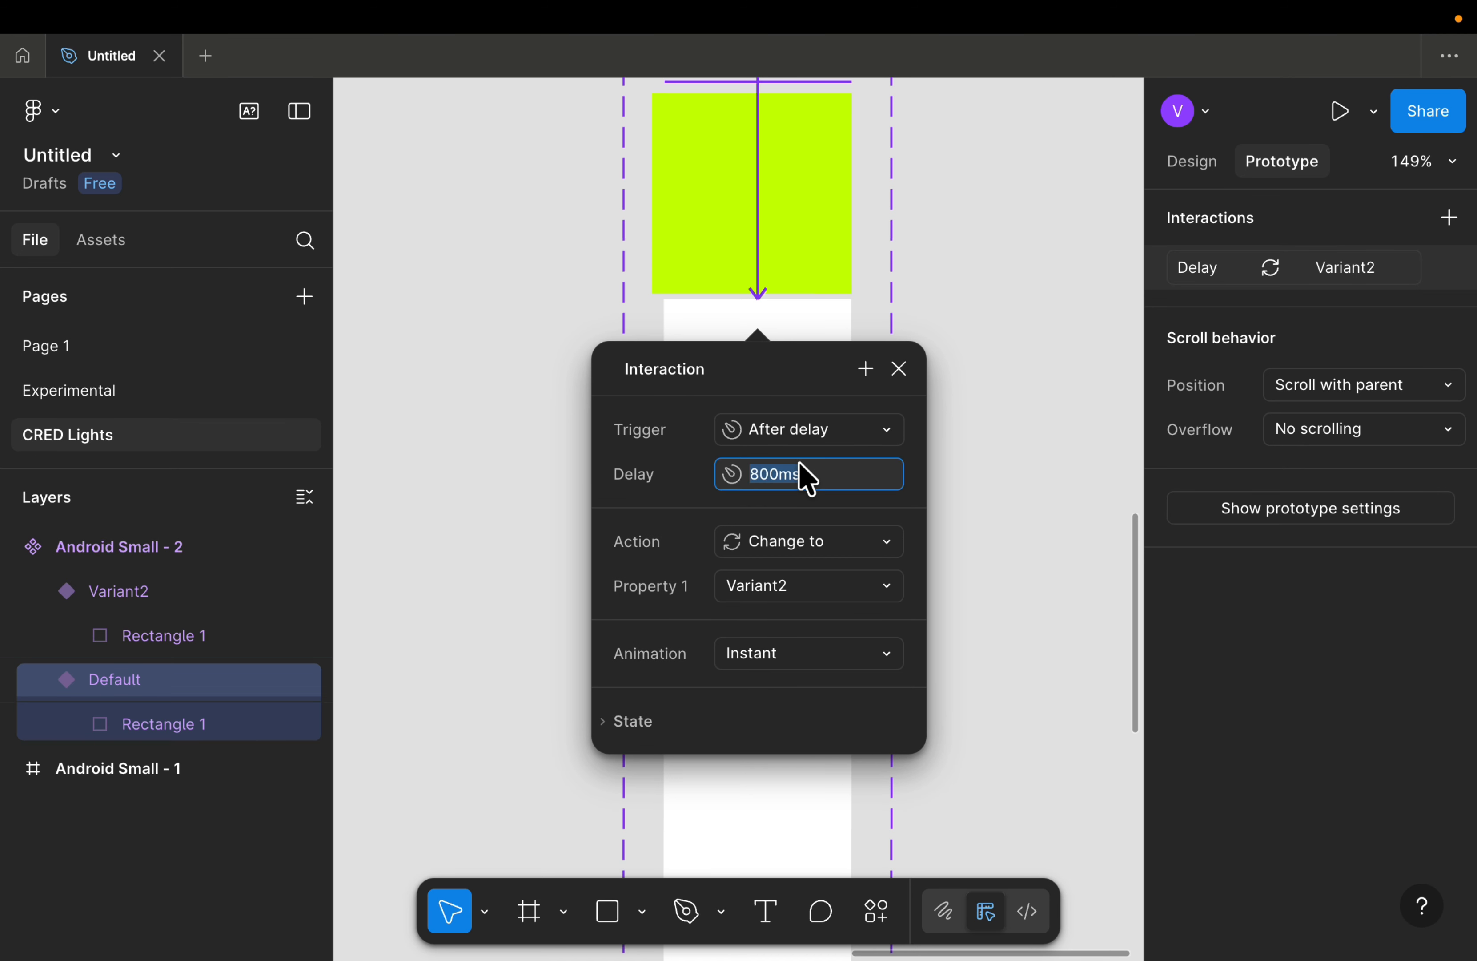
text(1)
key(Return)
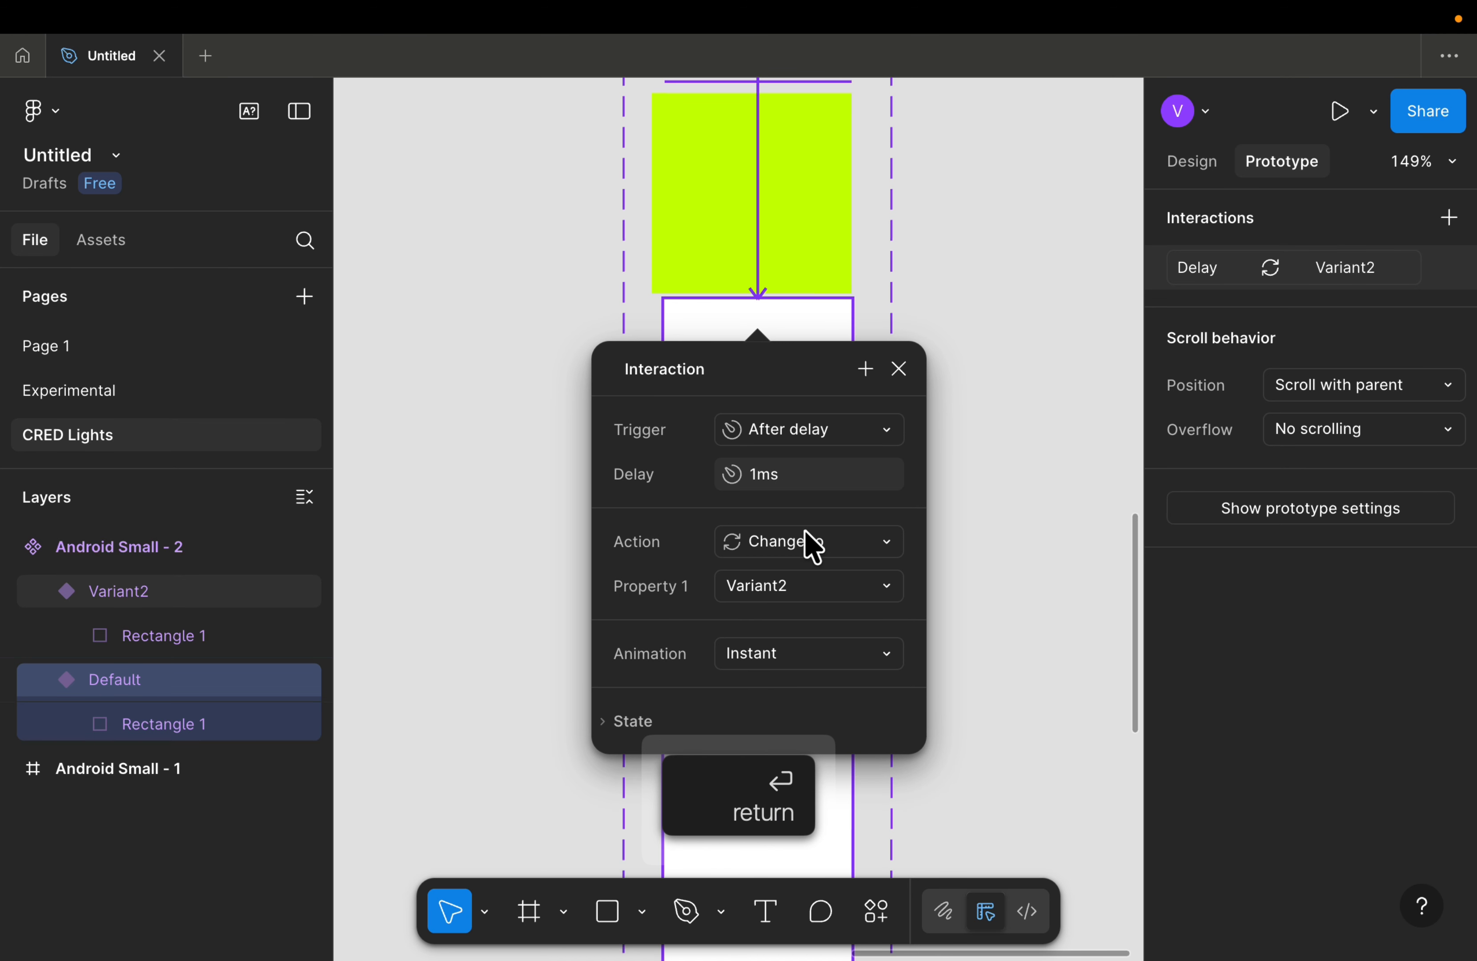
Step: Set the Default-to-Variant2 transition to Smart animate with an Ease out curve and a 1000 ms duration
scroll(816, 665, down, 5)
click(754, 493)
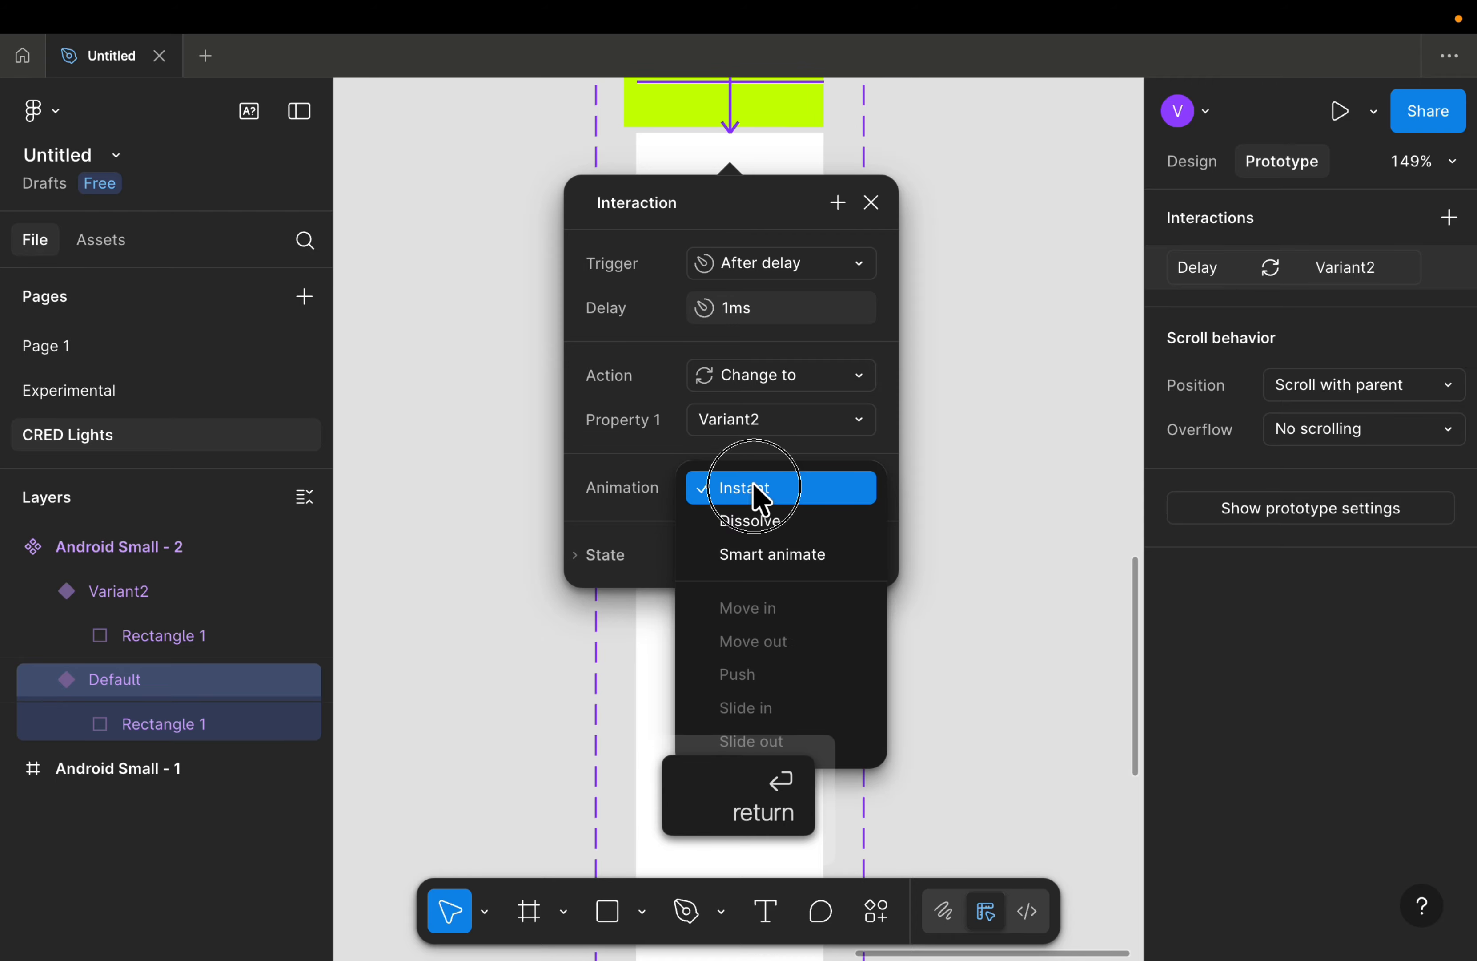
click(783, 573)
click(748, 536)
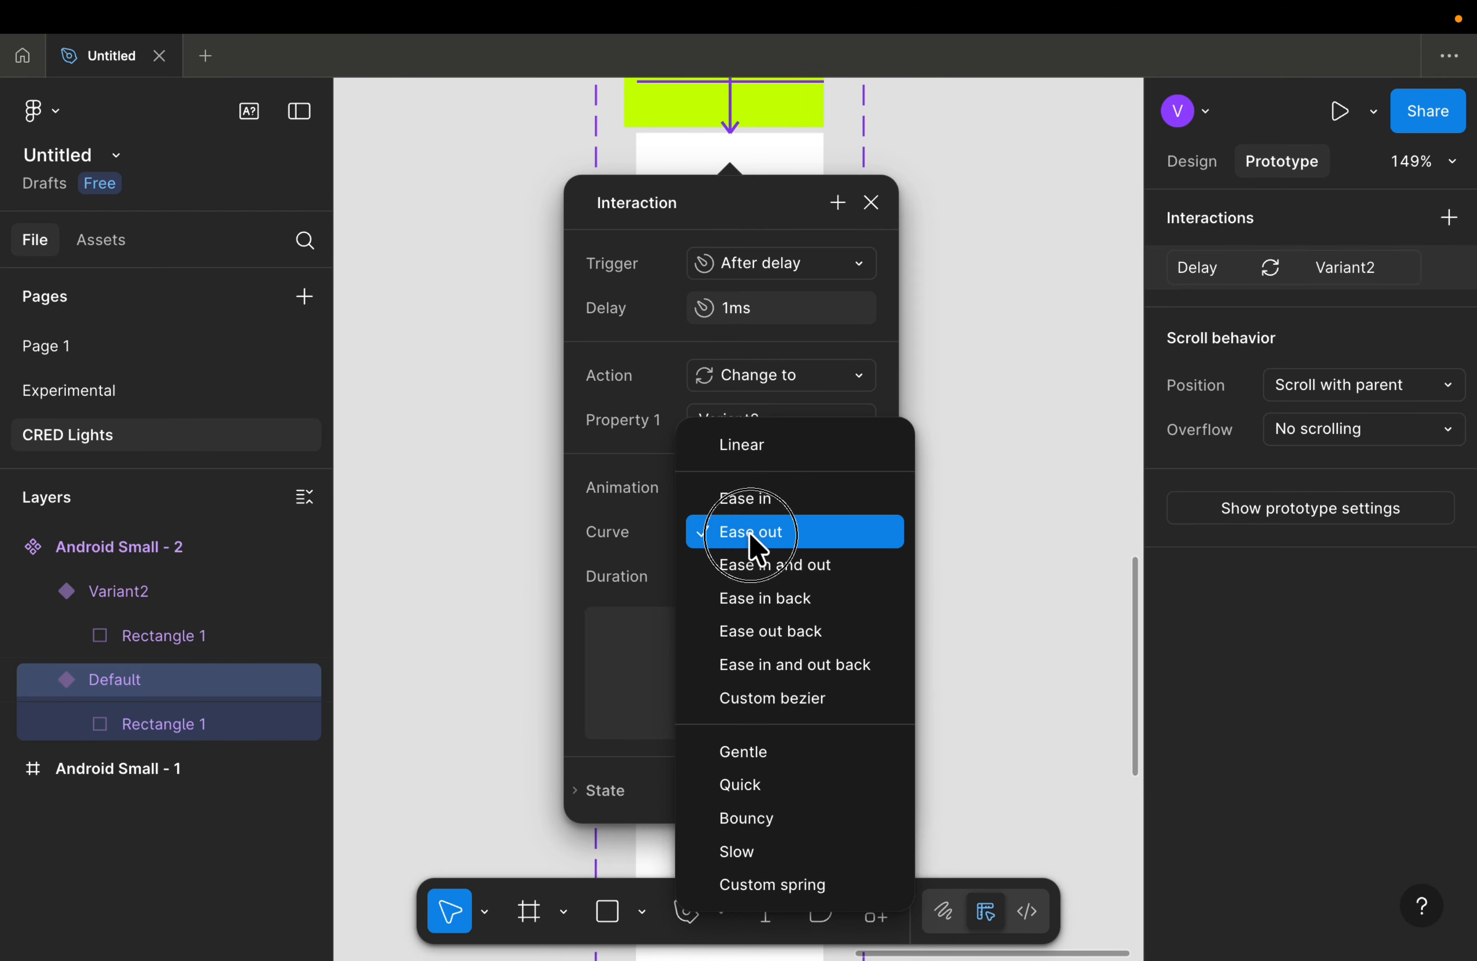
click(749, 532)
click(804, 580)
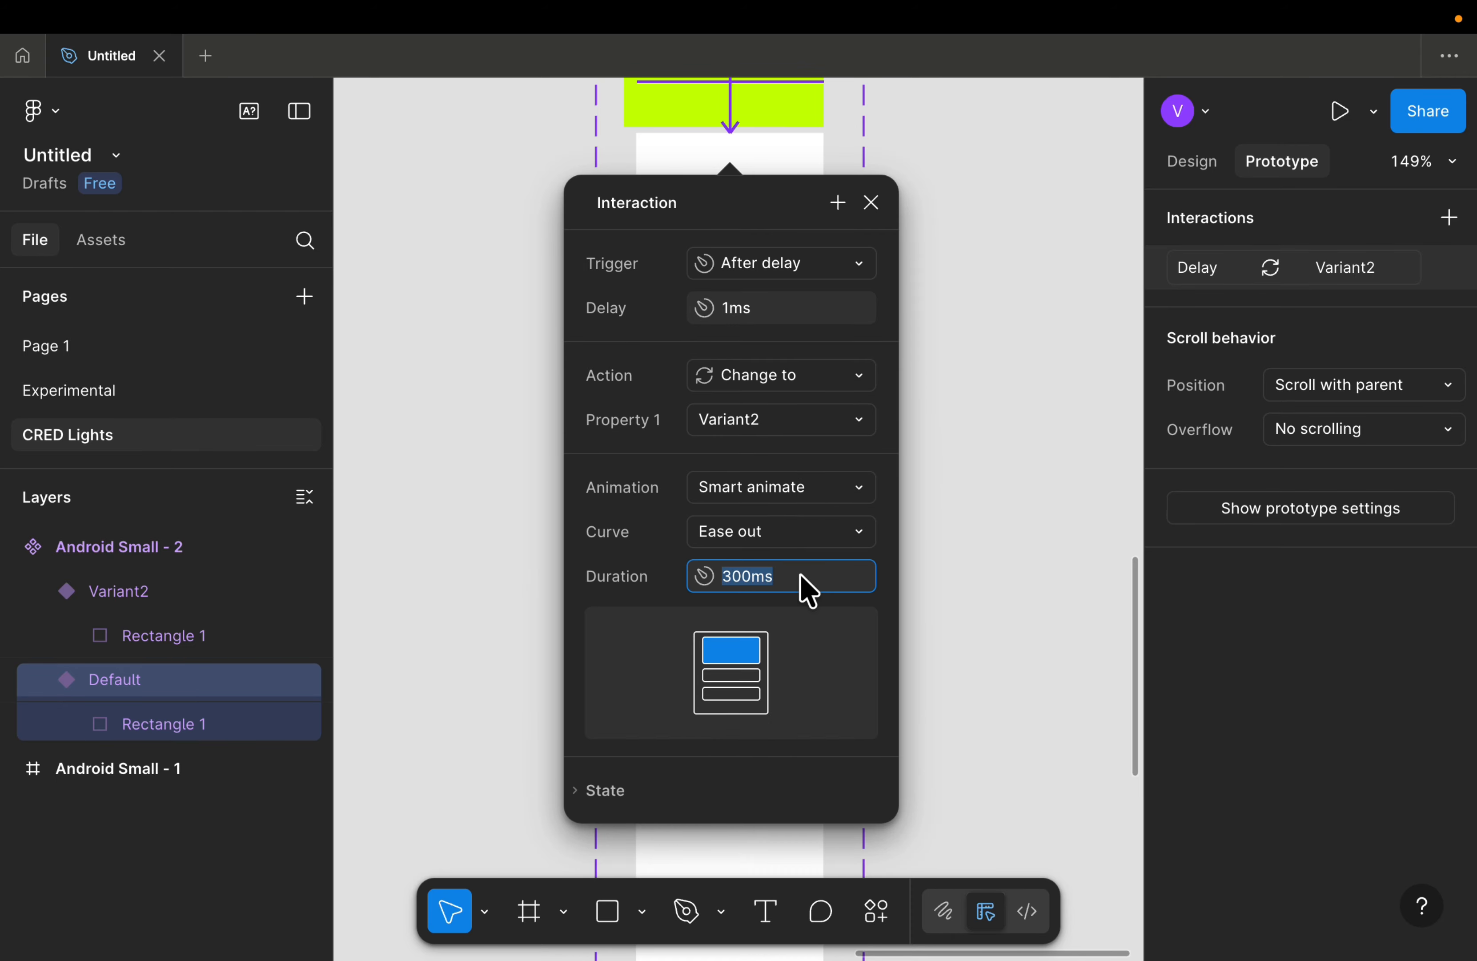
text(1000)
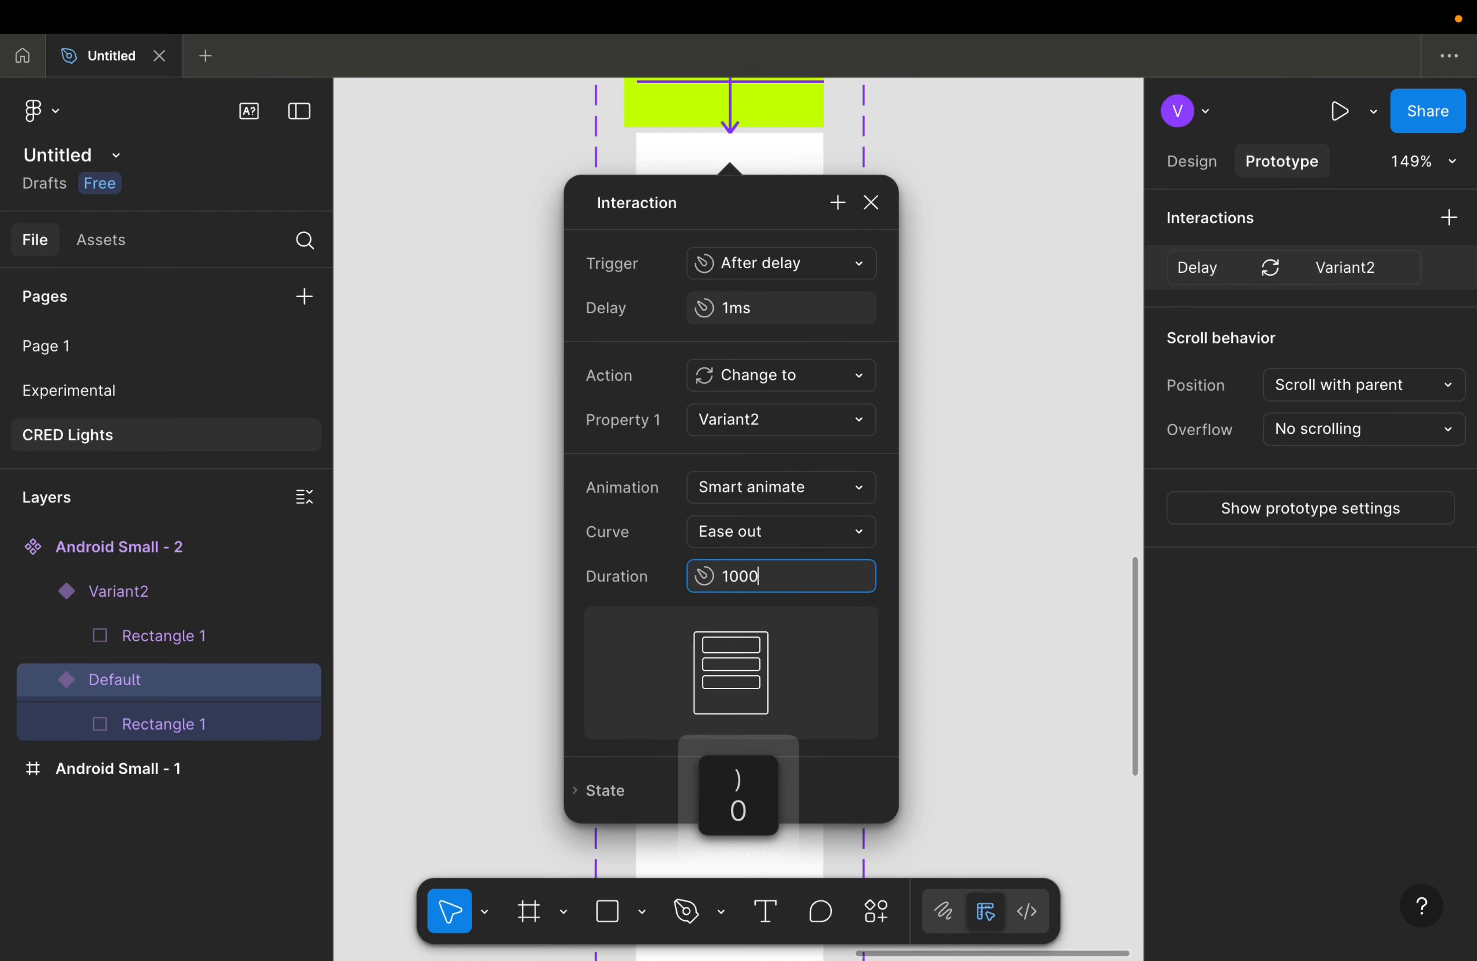
key(Return)
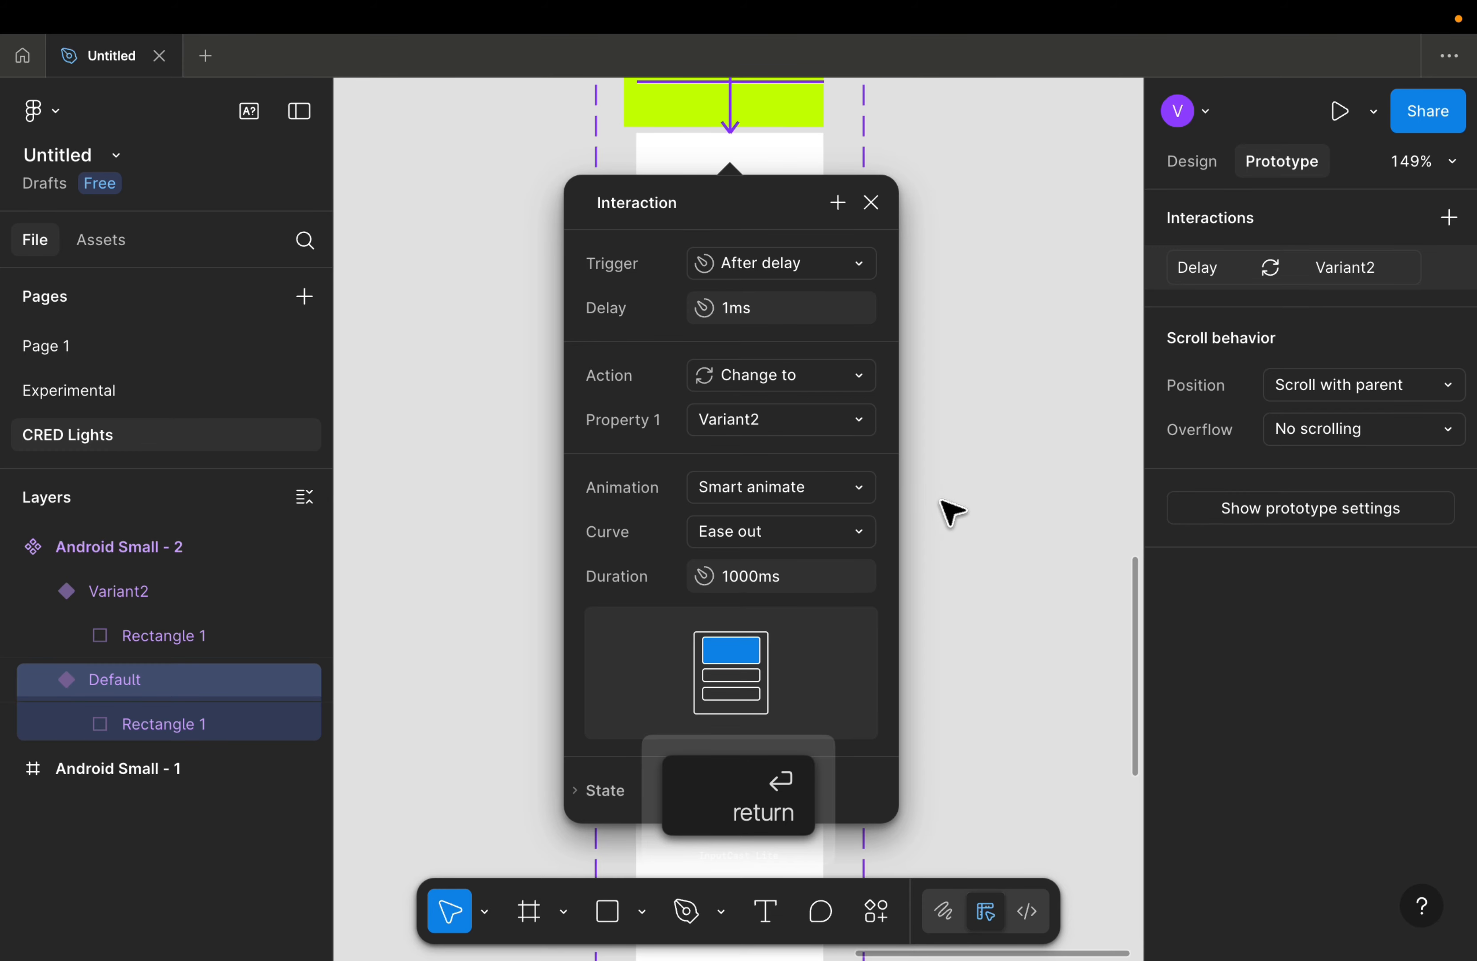
click(952, 512)
Step: Create a return prototype connection from Variant2 to the Default variant
scroll(943, 511, down, 5)
click(854, 514)
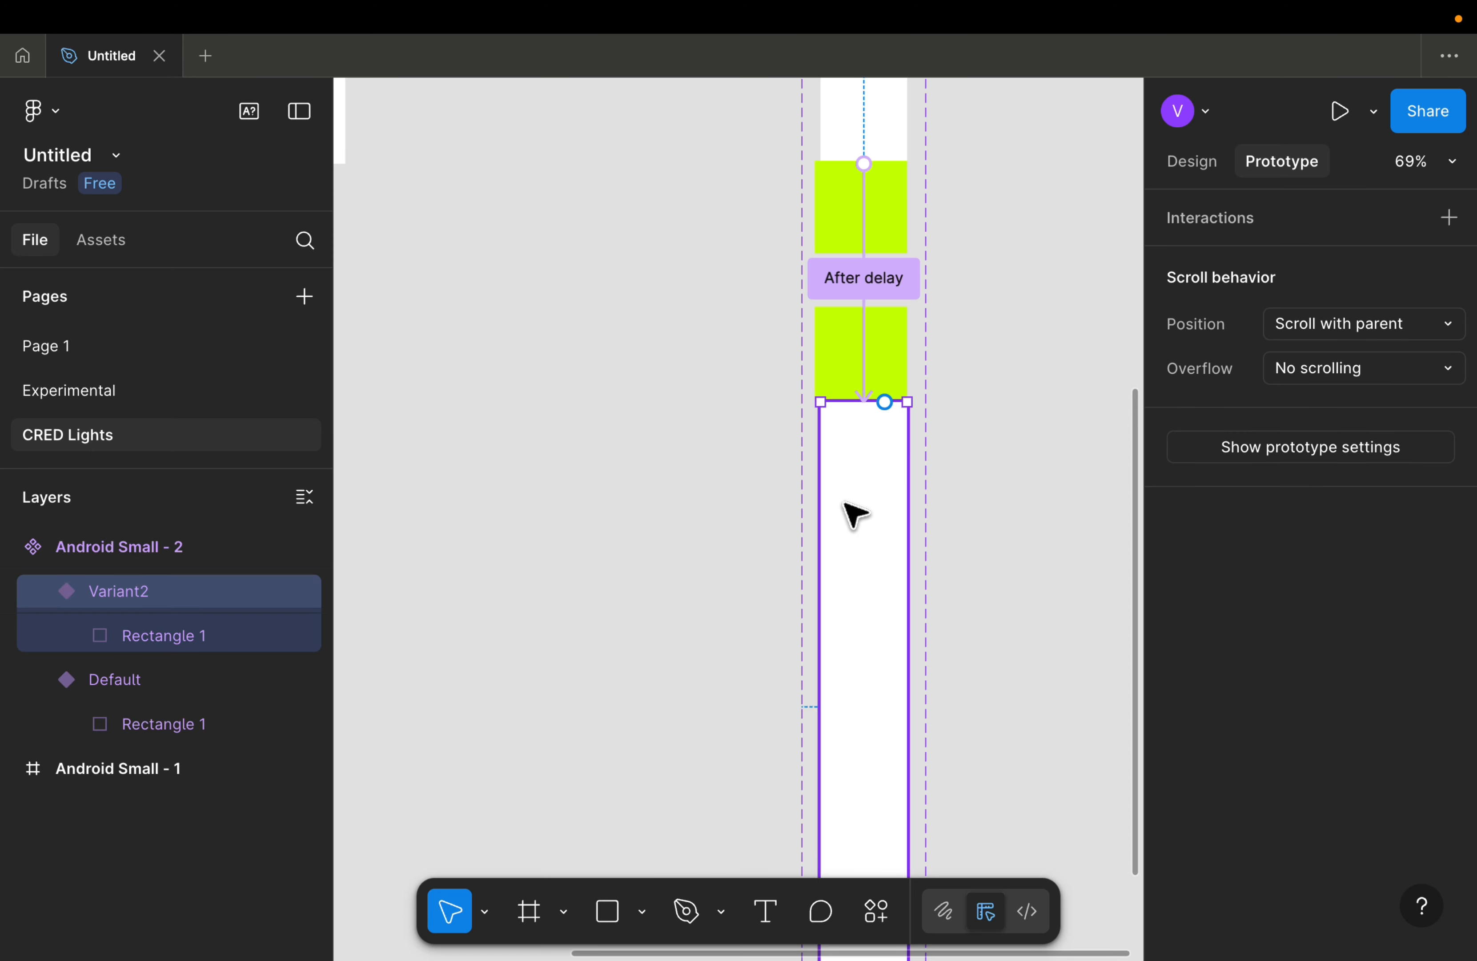
scroll(857, 511, down, 3)
drag(884, 604, 870, 349)
Step: Set Variant2's interaction to trigger After delay with a delay of 1000 ms
click(804, 430)
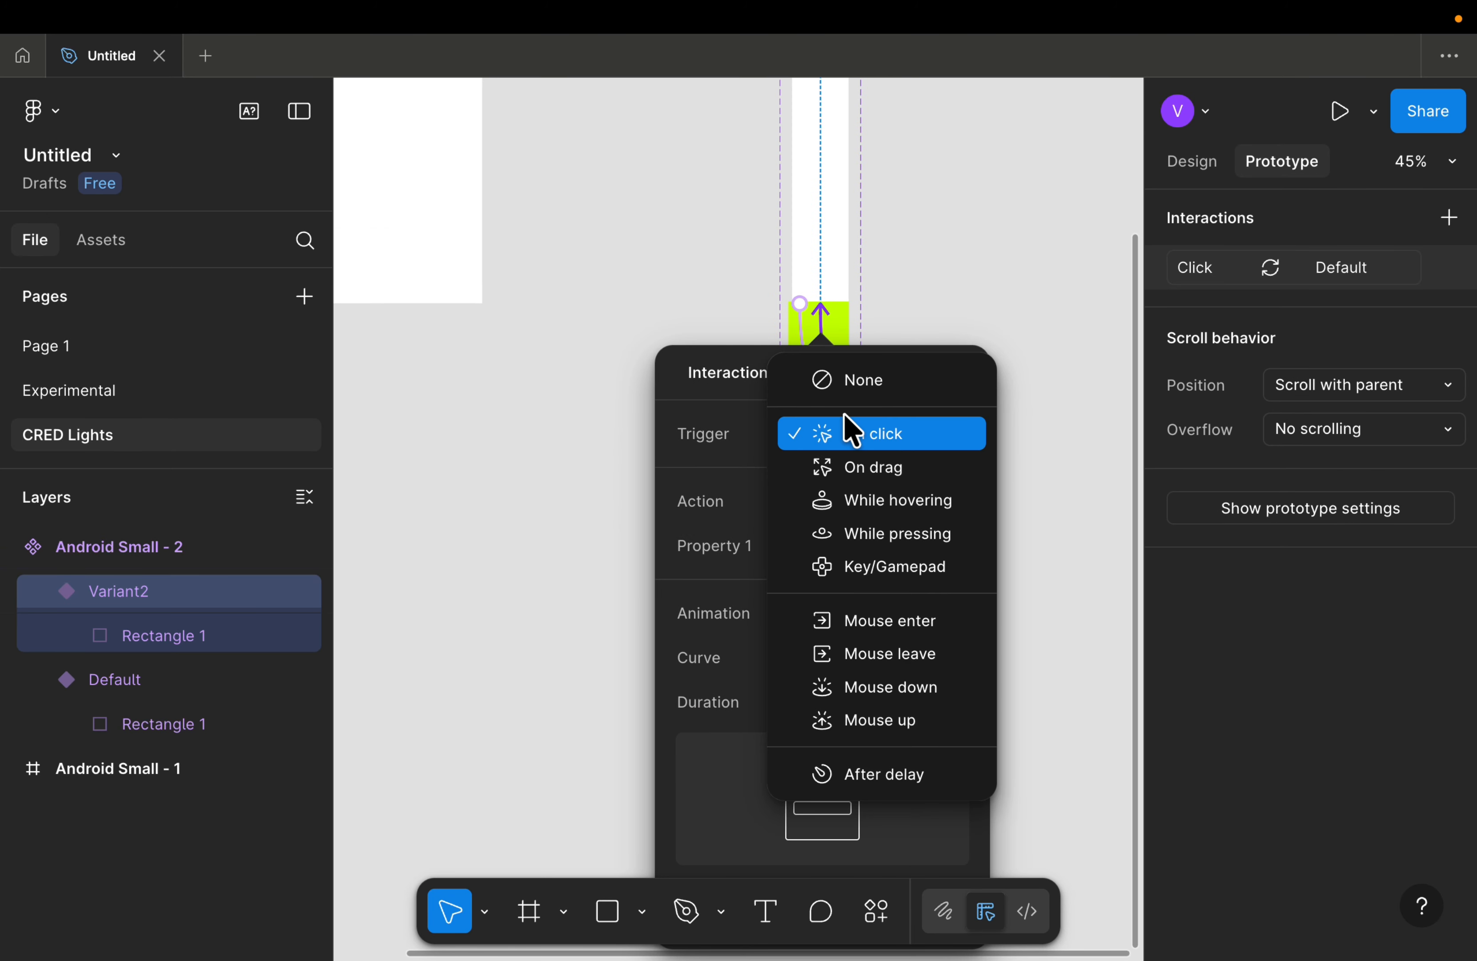
click(877, 772)
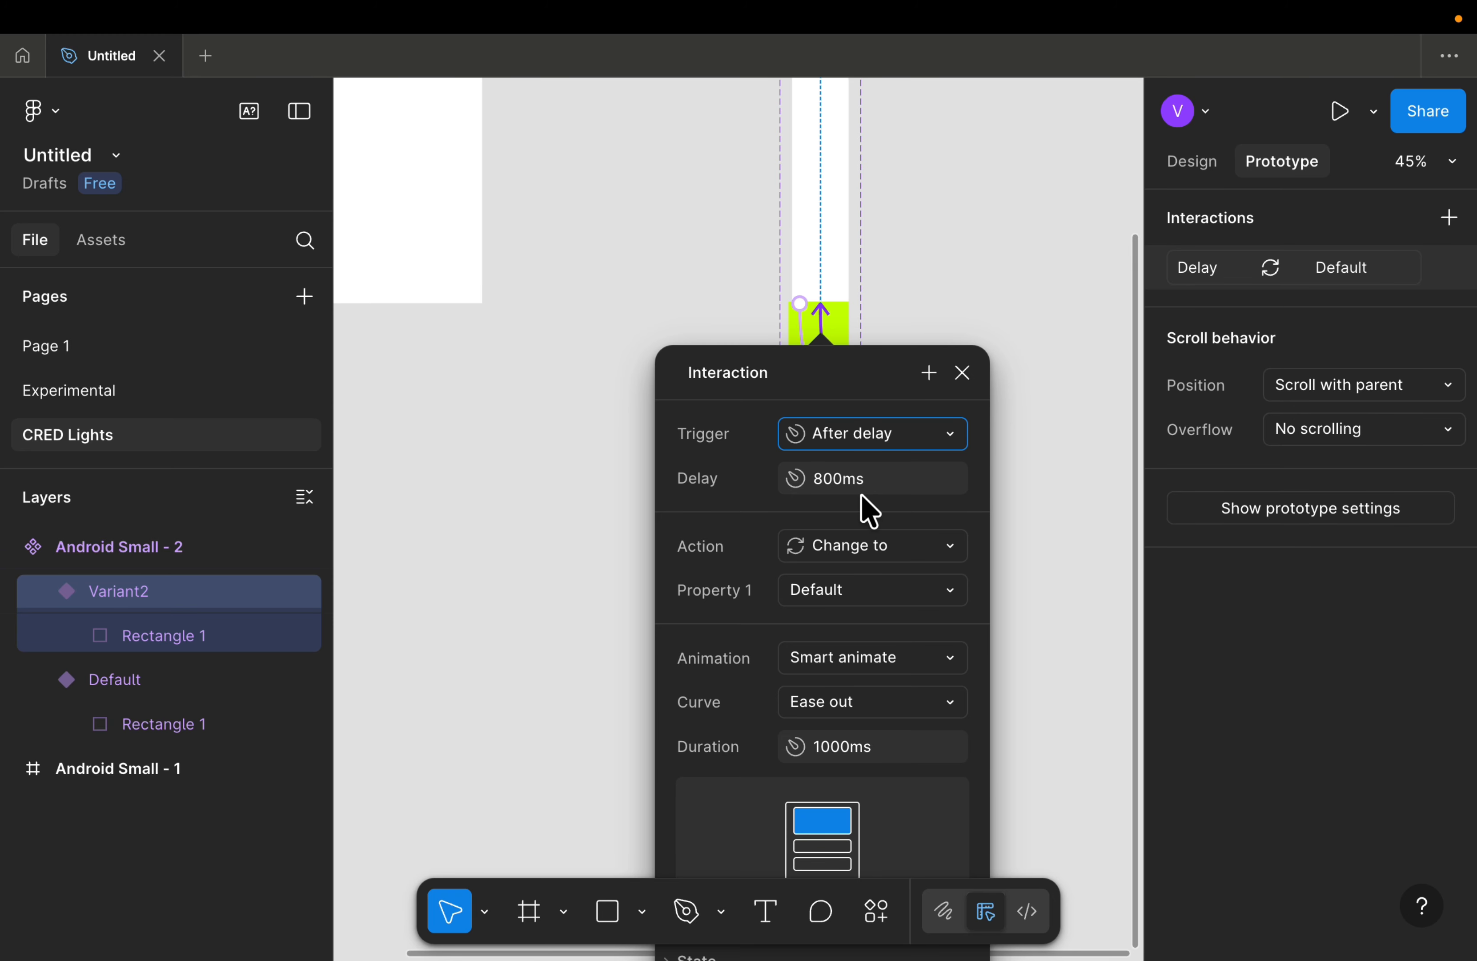
click(844, 490)
text(1)
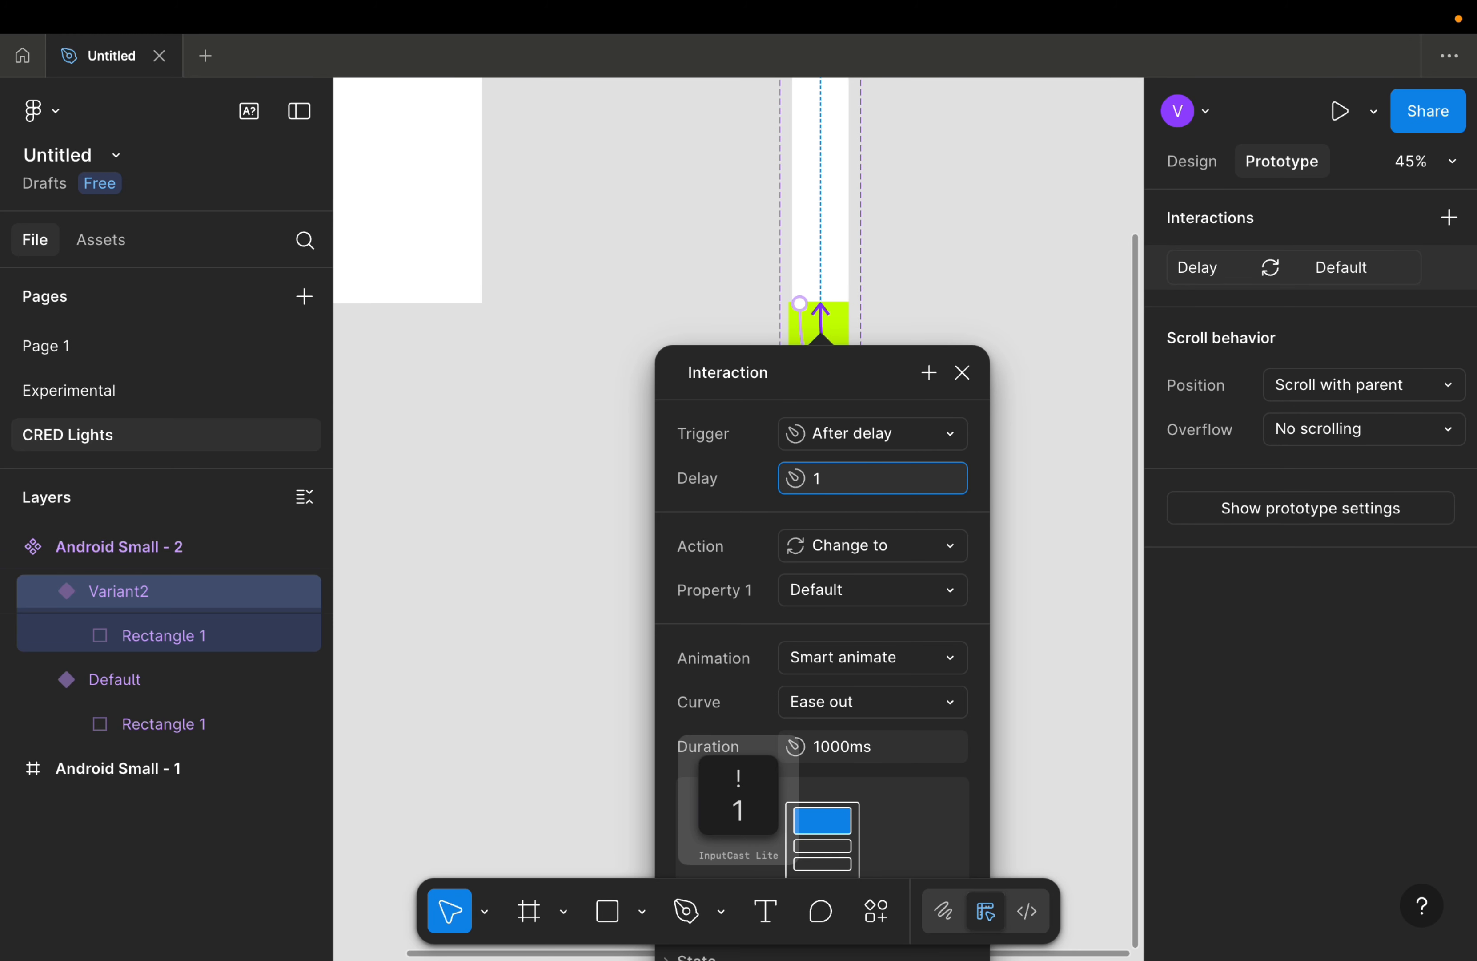
text(000)
key(Return)
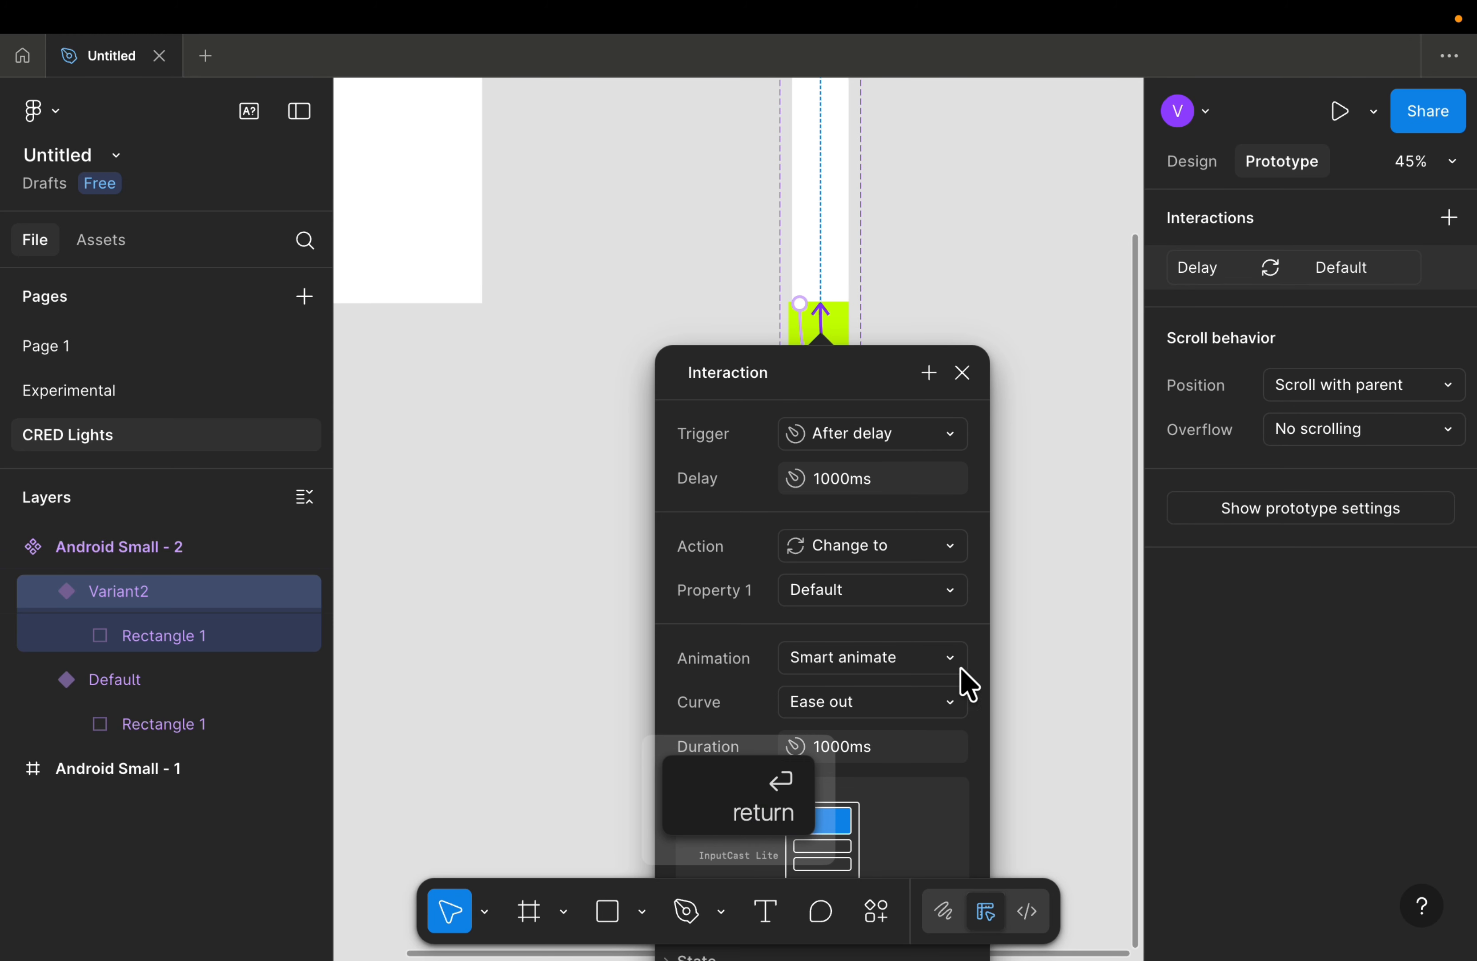
Step: Change the animation of the Variant2-to-Default interaction to Instant
click(917, 656)
click(897, 597)
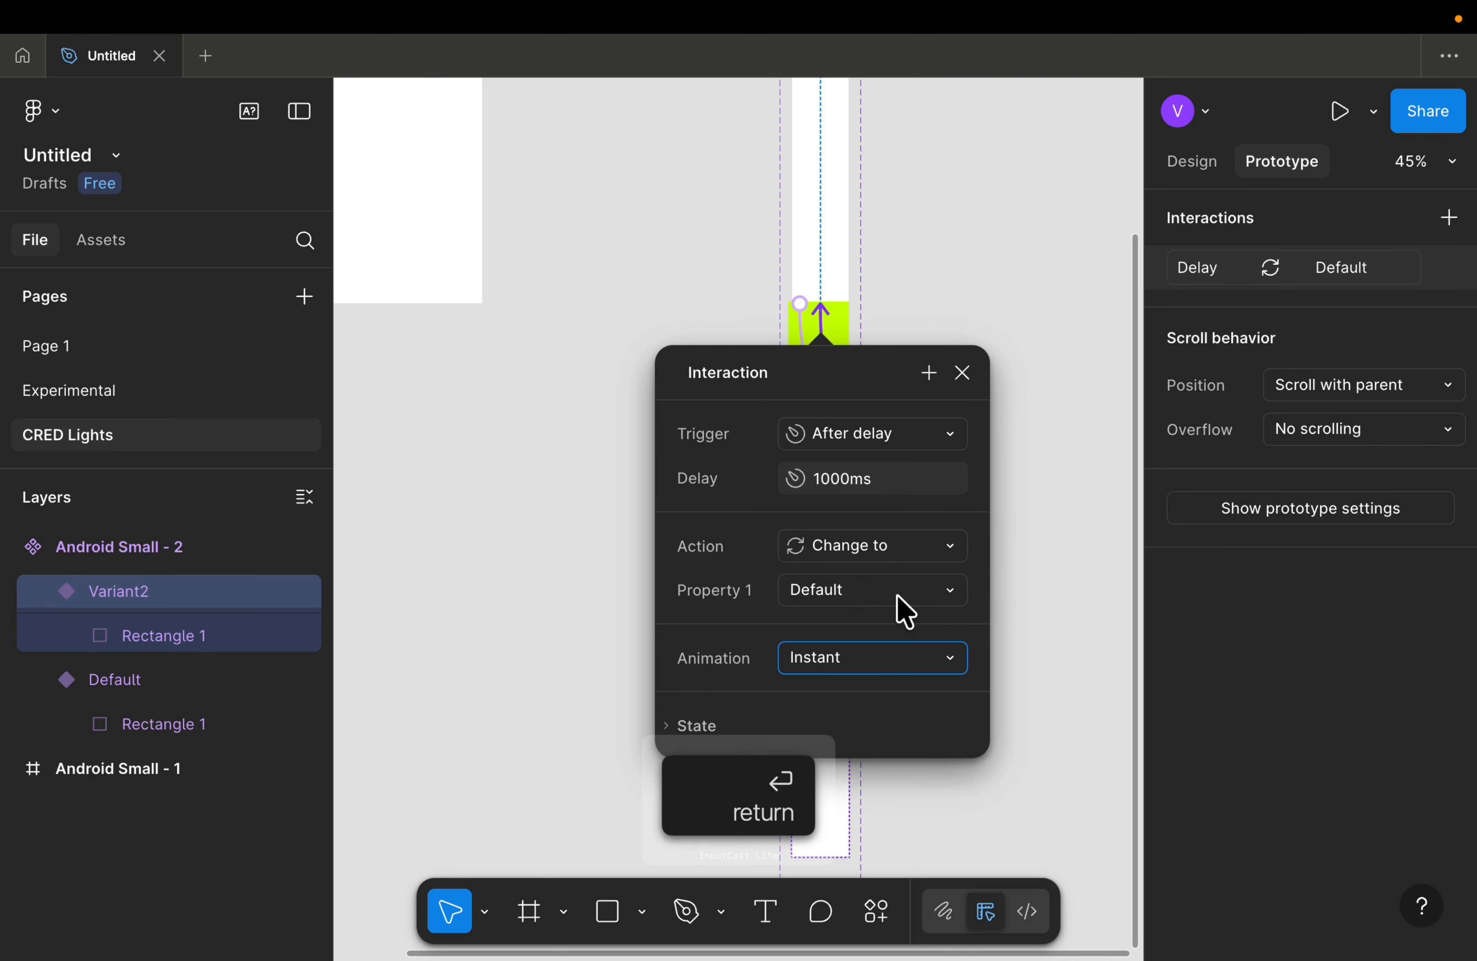
click(1098, 598)
Step: Copy the Default variant into the Android Small - 1 frame and align the instance to the frame's upper-left corner
scroll(853, 594, down, 3)
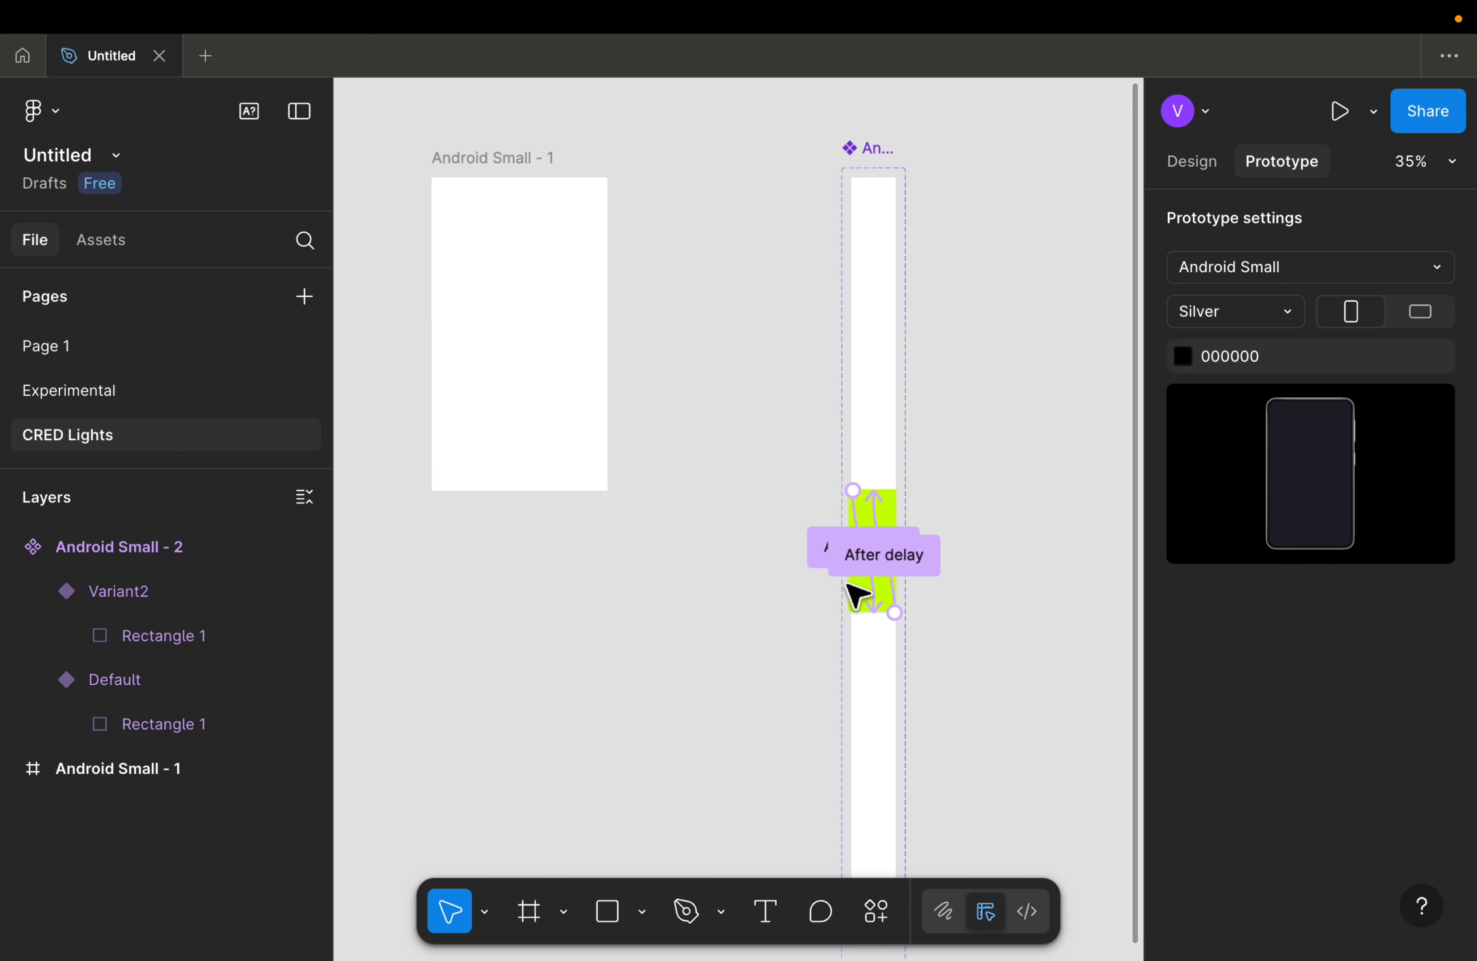
click(874, 415)
scroll(878, 423, down, 2)
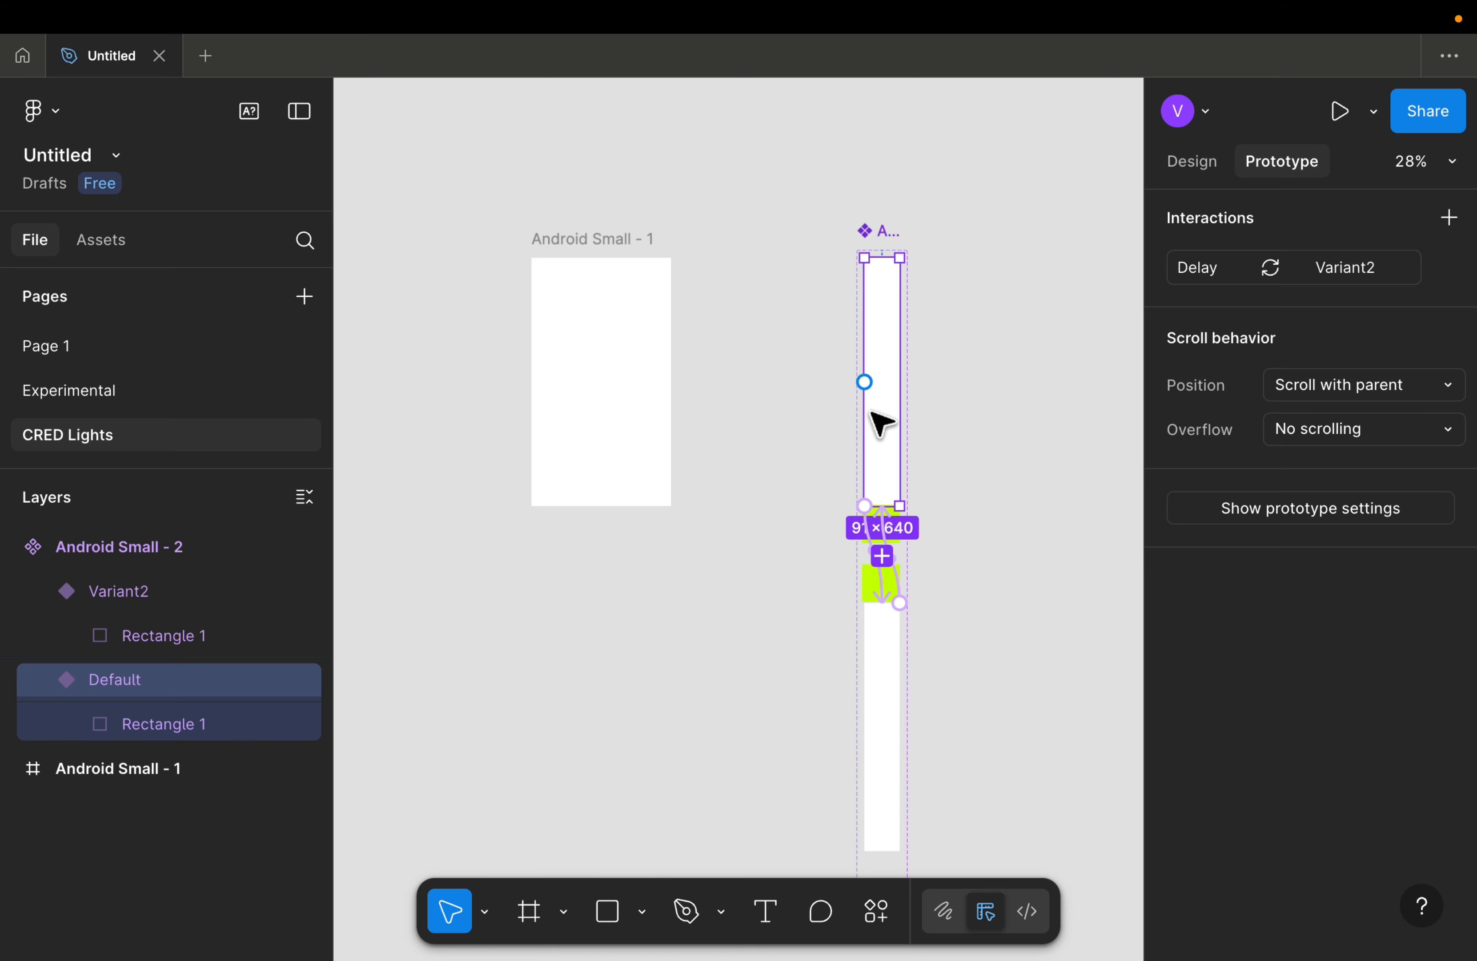
key(super+c)
click(565, 238)
scroll(564, 237, down, 2)
scroll(564, 238, up, 3)
key(super+v)
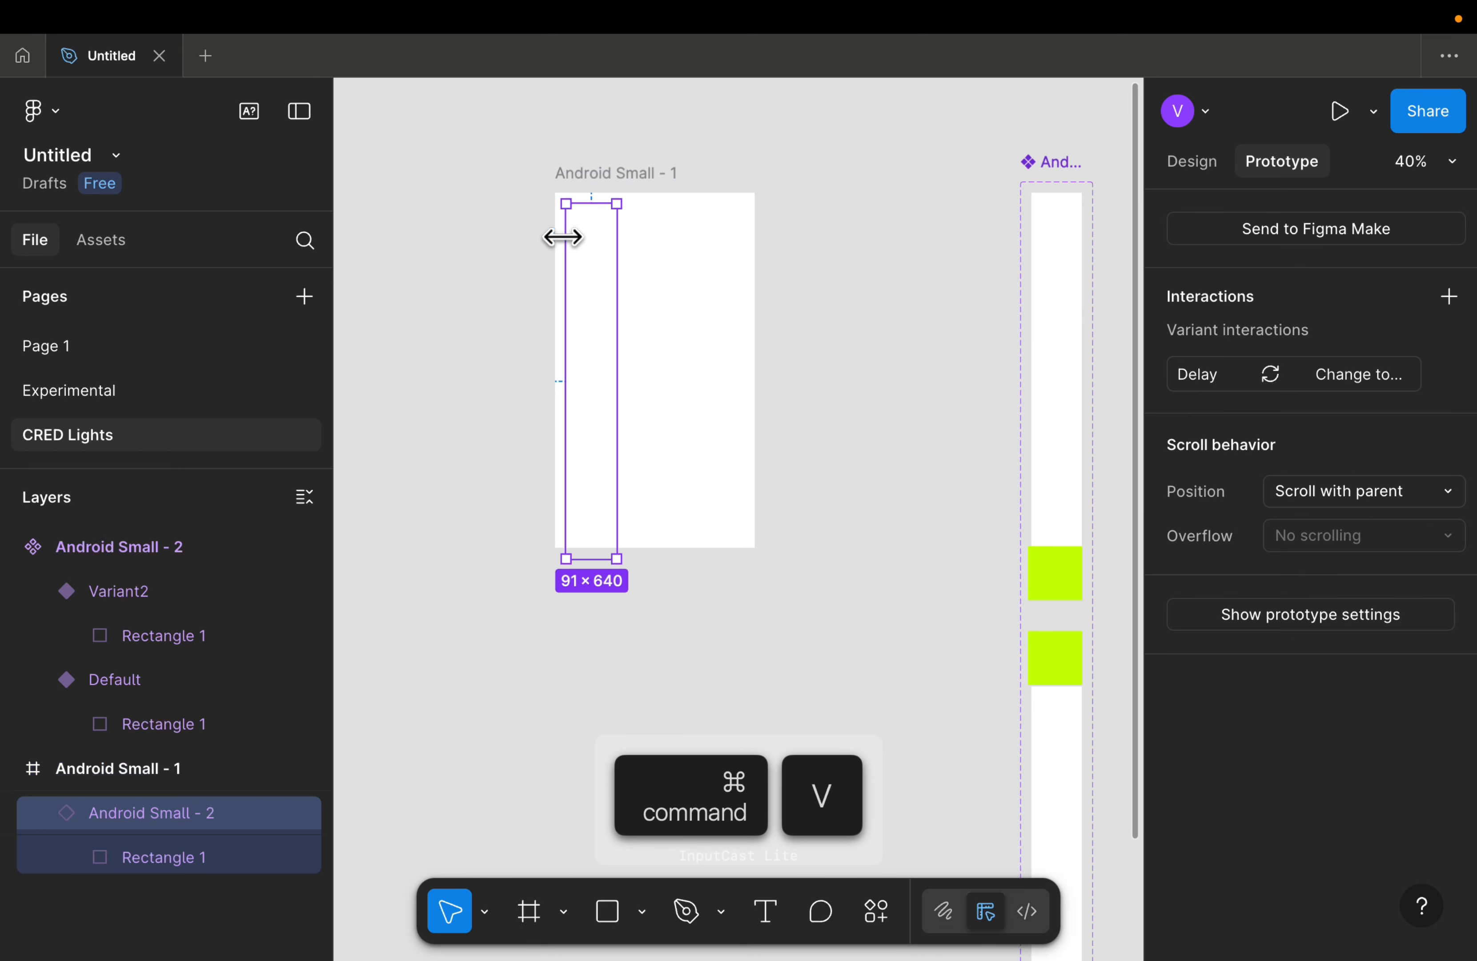
mouse_move(587, 293)
mouse_down()
mouse_move(587, 273)
mouse_move(587, 291)
mouse_up()
Step: Preview the Android Small - 1 prototype to check the square's animation, and close the preview
click(639, 178)
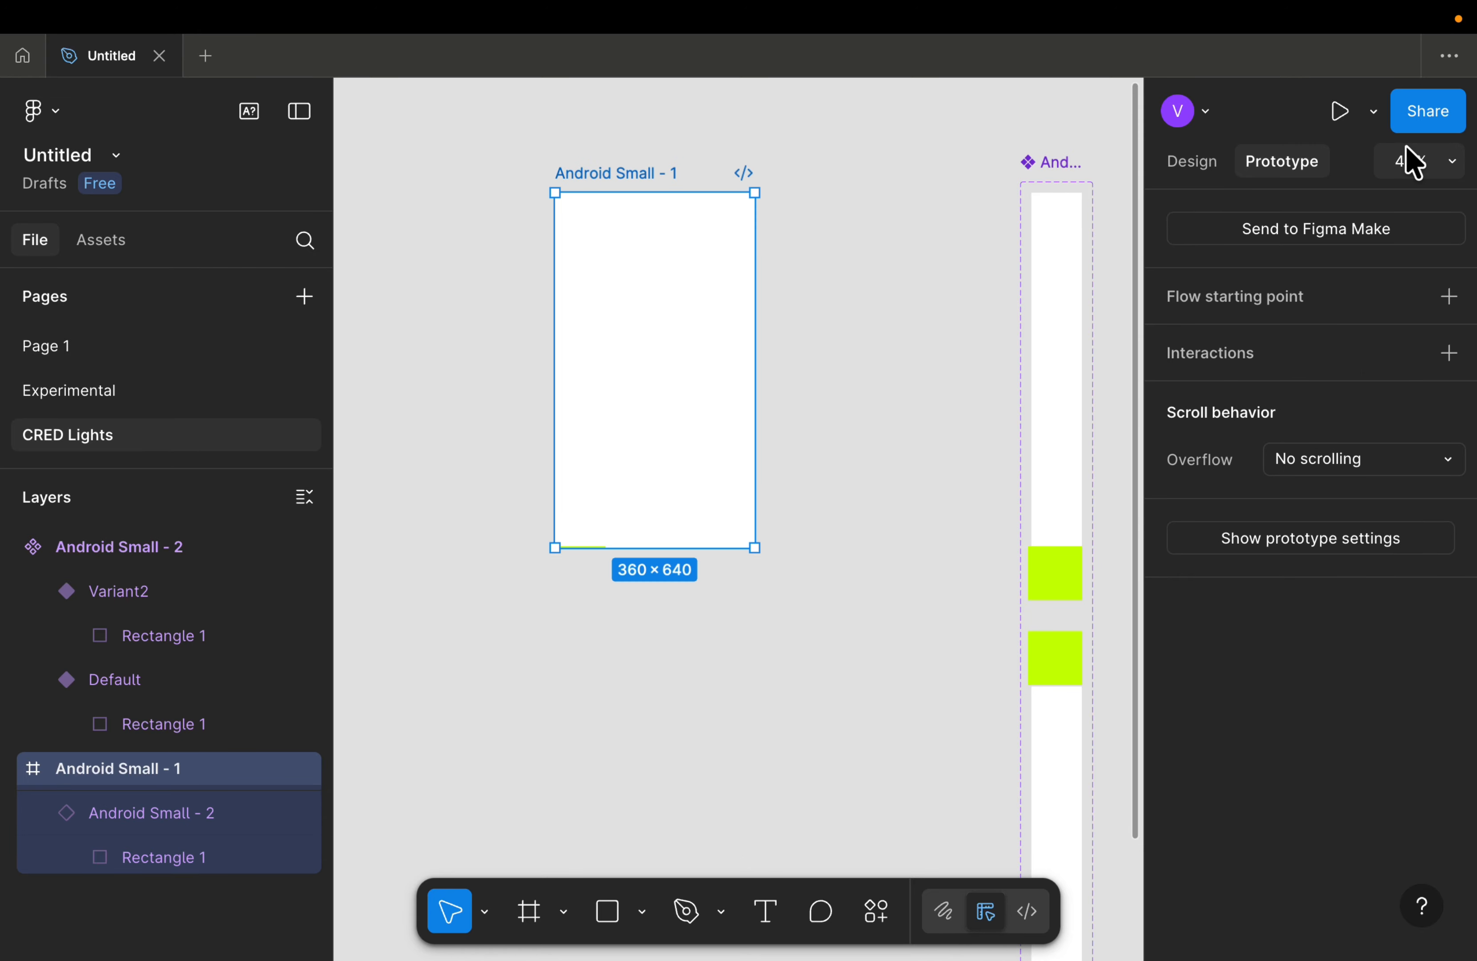
click(1380, 124)
click(1327, 201)
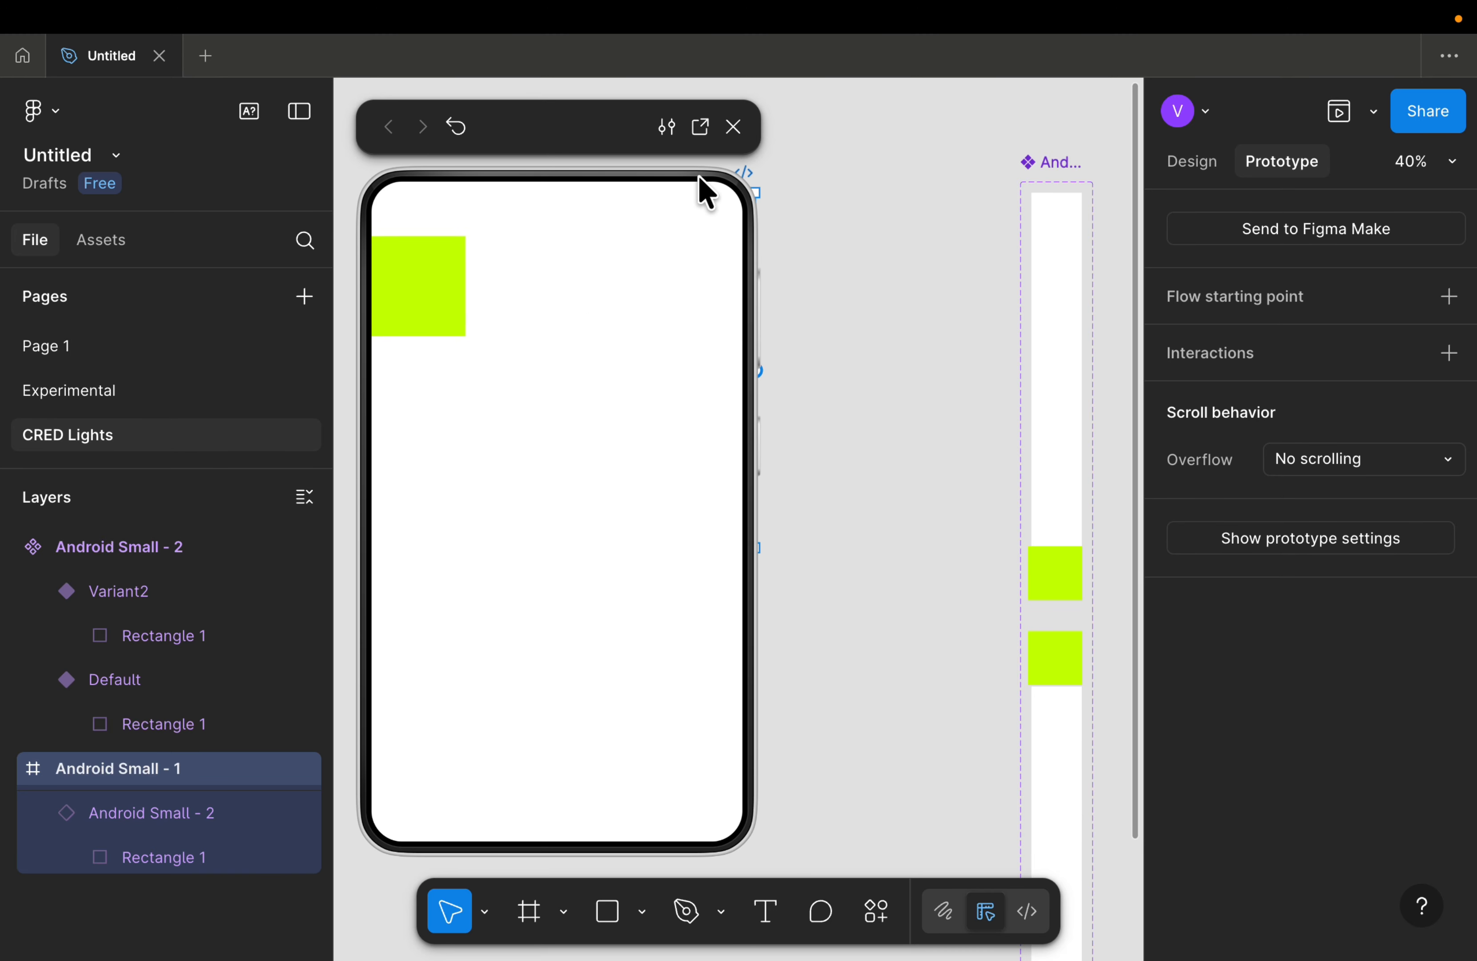
click(733, 127)
scroll(626, 168, right, 2)
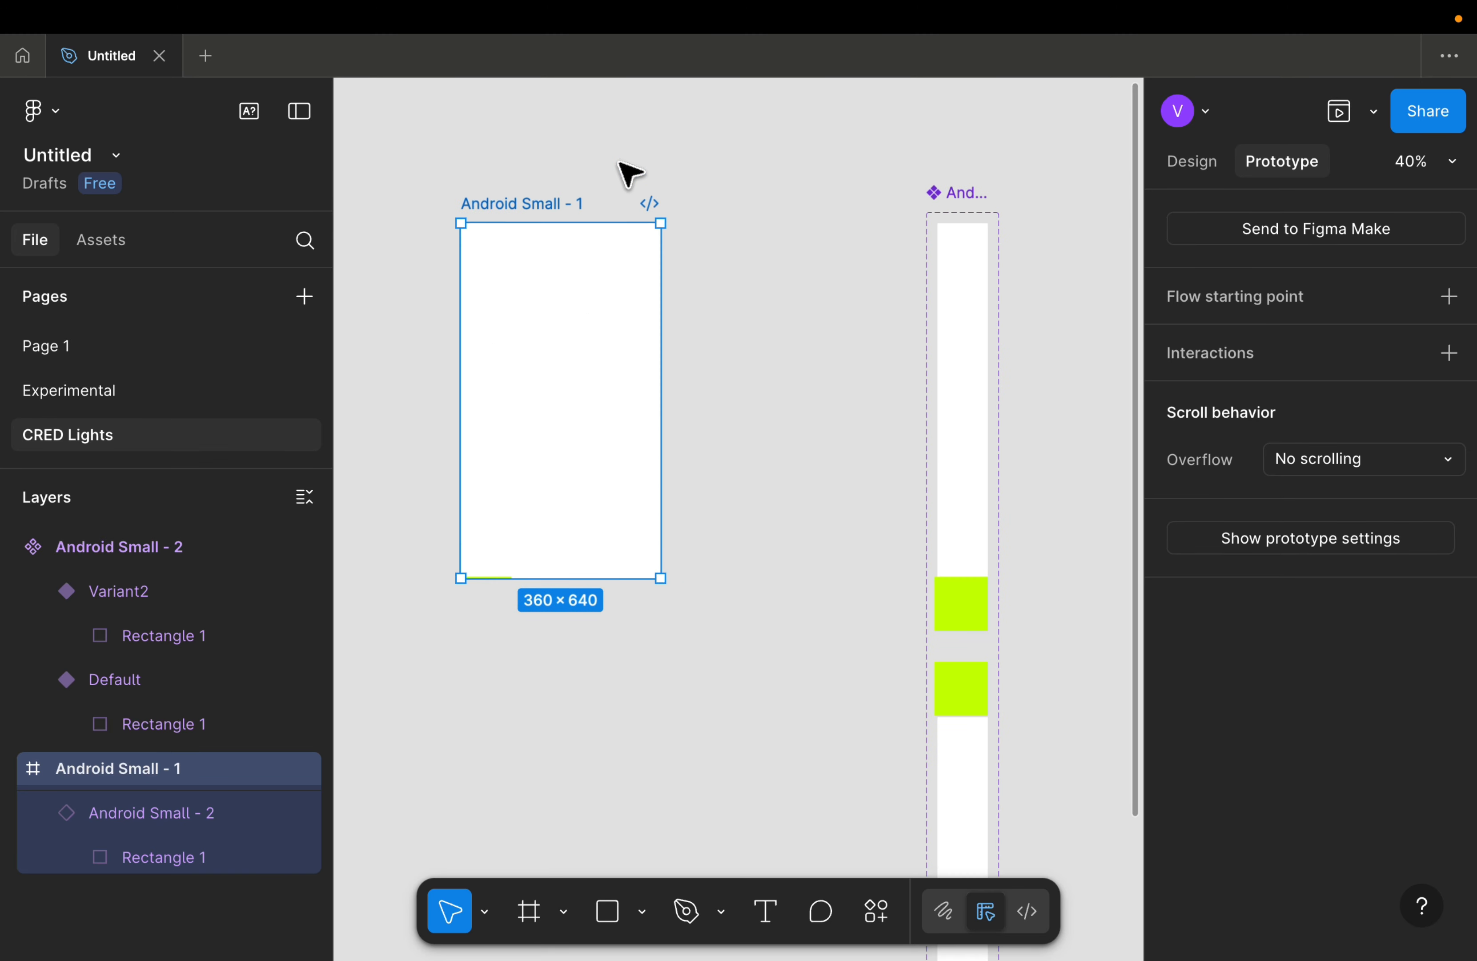
Step: Move the Android Small - 1 frame closer to the component set, level with the set's upper edge
scroll(626, 170, down, 3)
drag(522, 193, 556, 184)
scroll(527, 225, left, 3)
scroll(530, 226, up, 3)
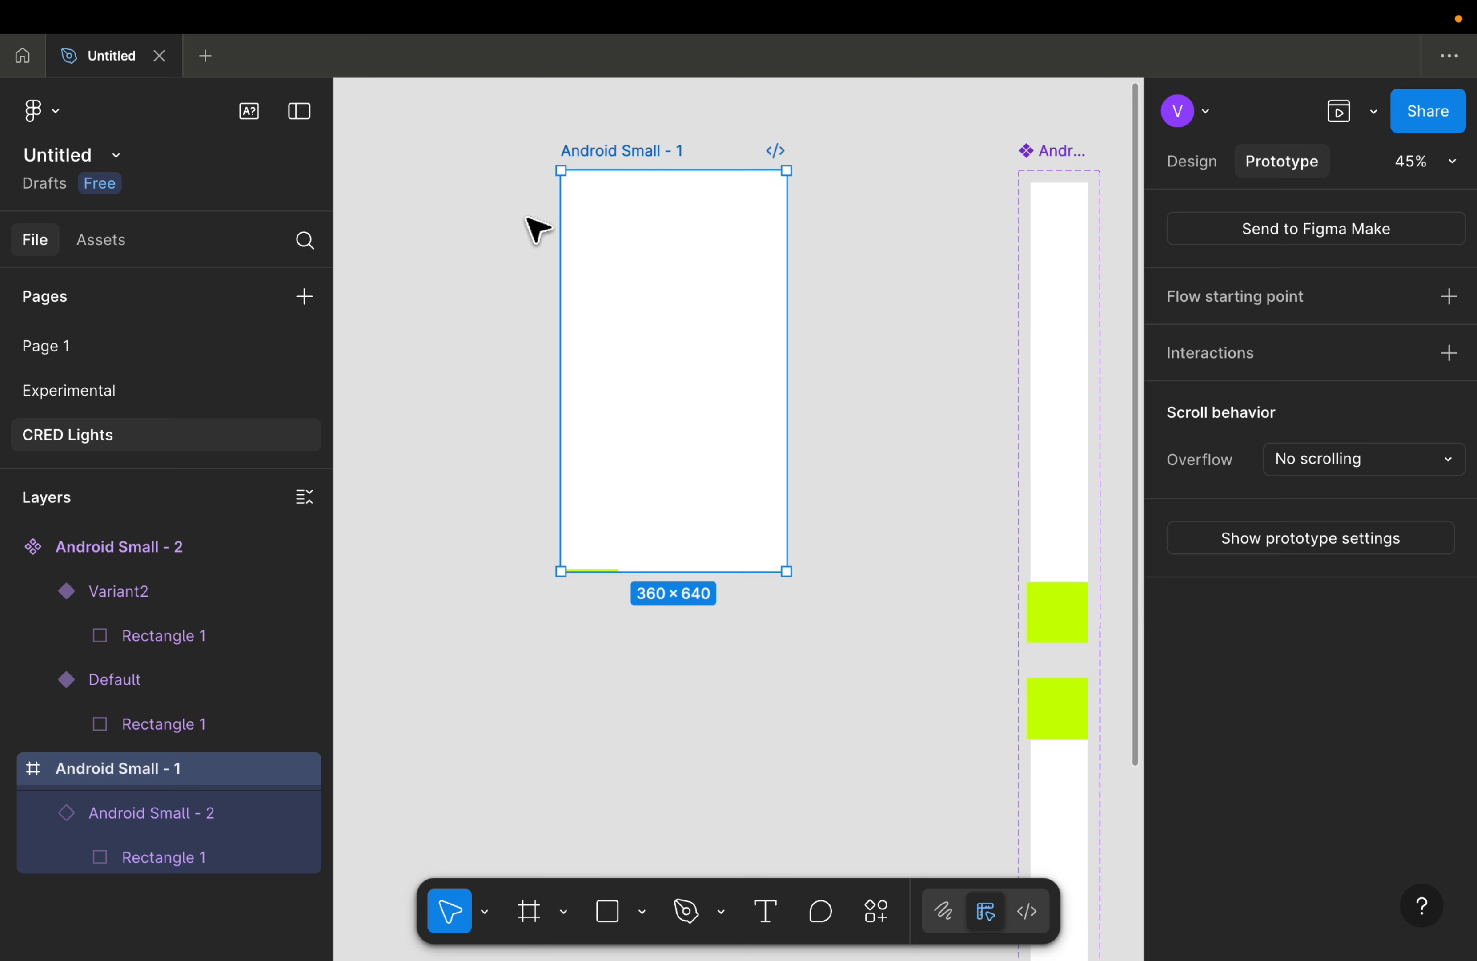
Step: Draw a 360 × 640 rectangle covering the whole Android Small - 1 frame and bring it to the front
key(r)
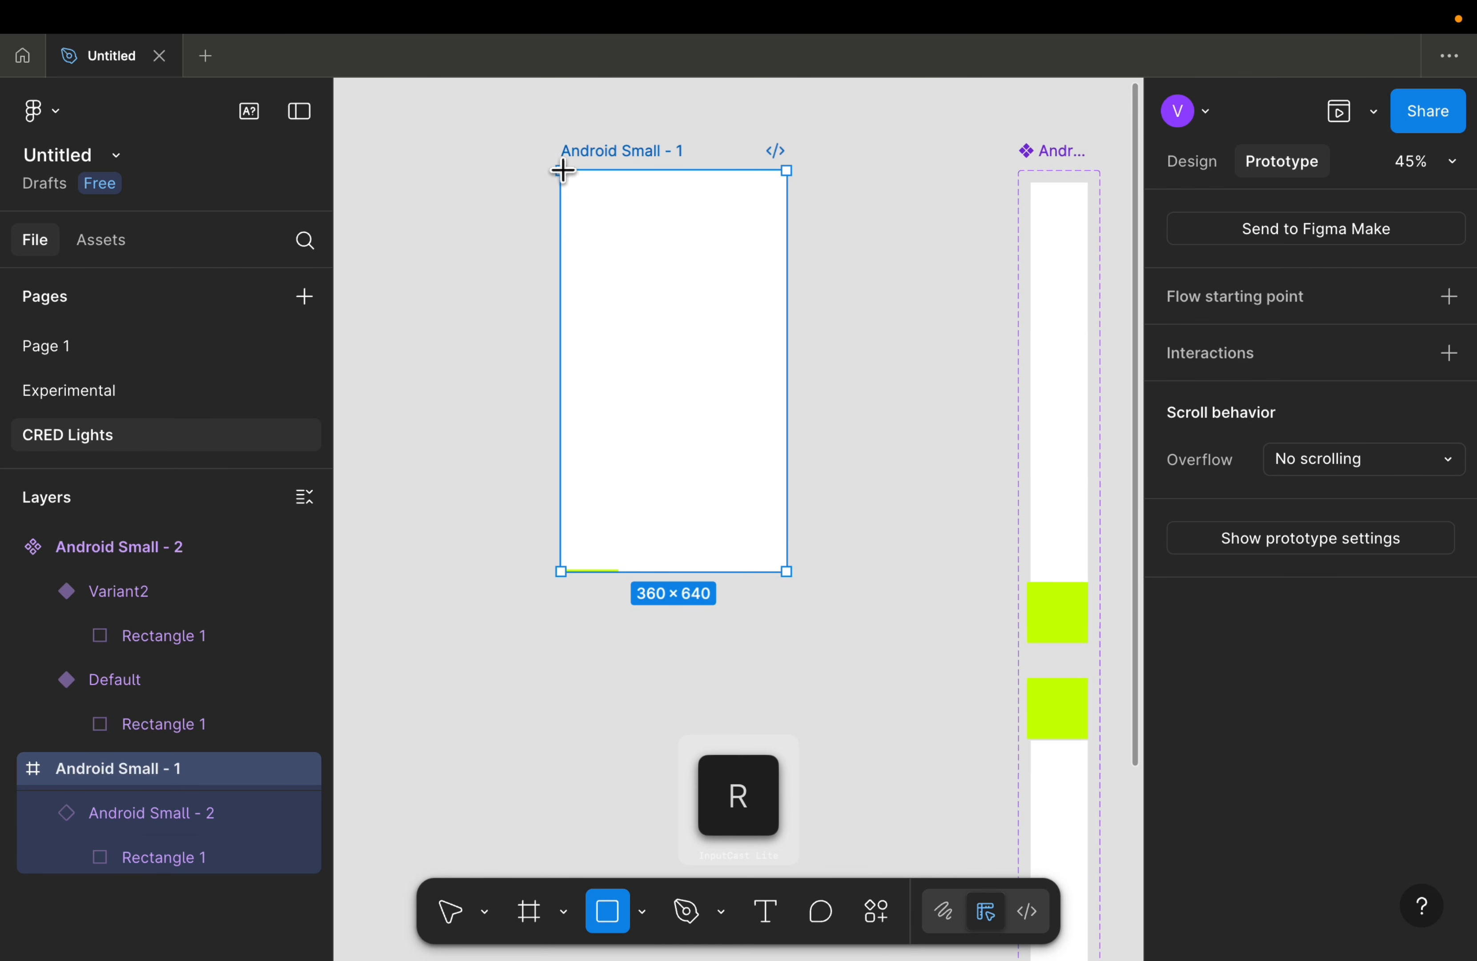
mouse_move(560, 169)
mouse_down()
mouse_move(676, 456)
mouse_move(787, 570)
mouse_up()
scroll(627, 297, up, 3)
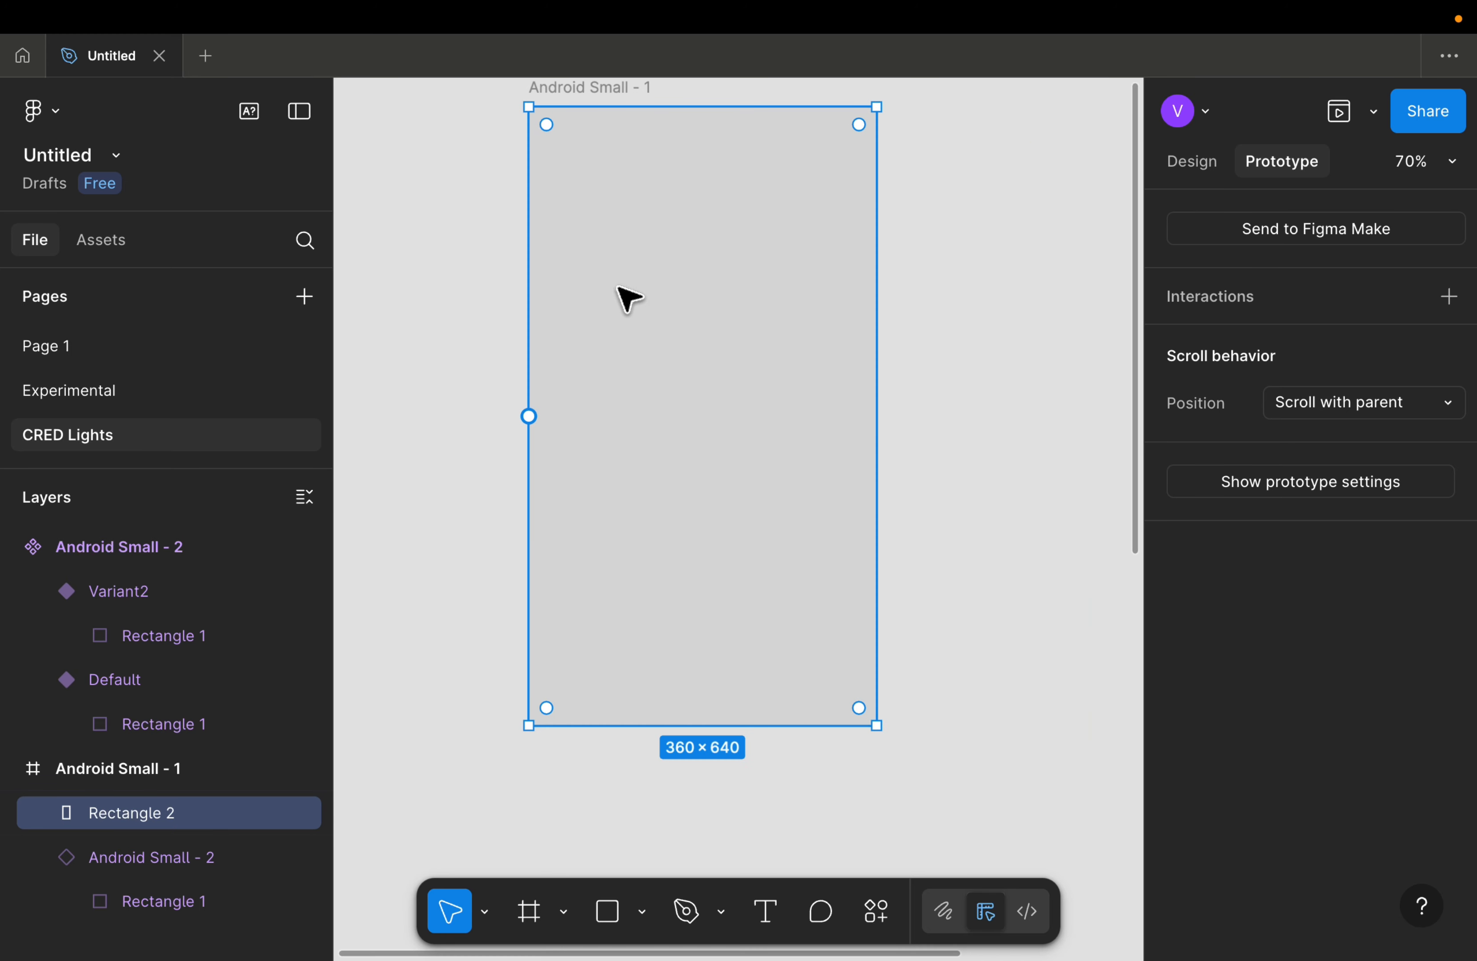
key(shift+bracketright)
key(bracketright)
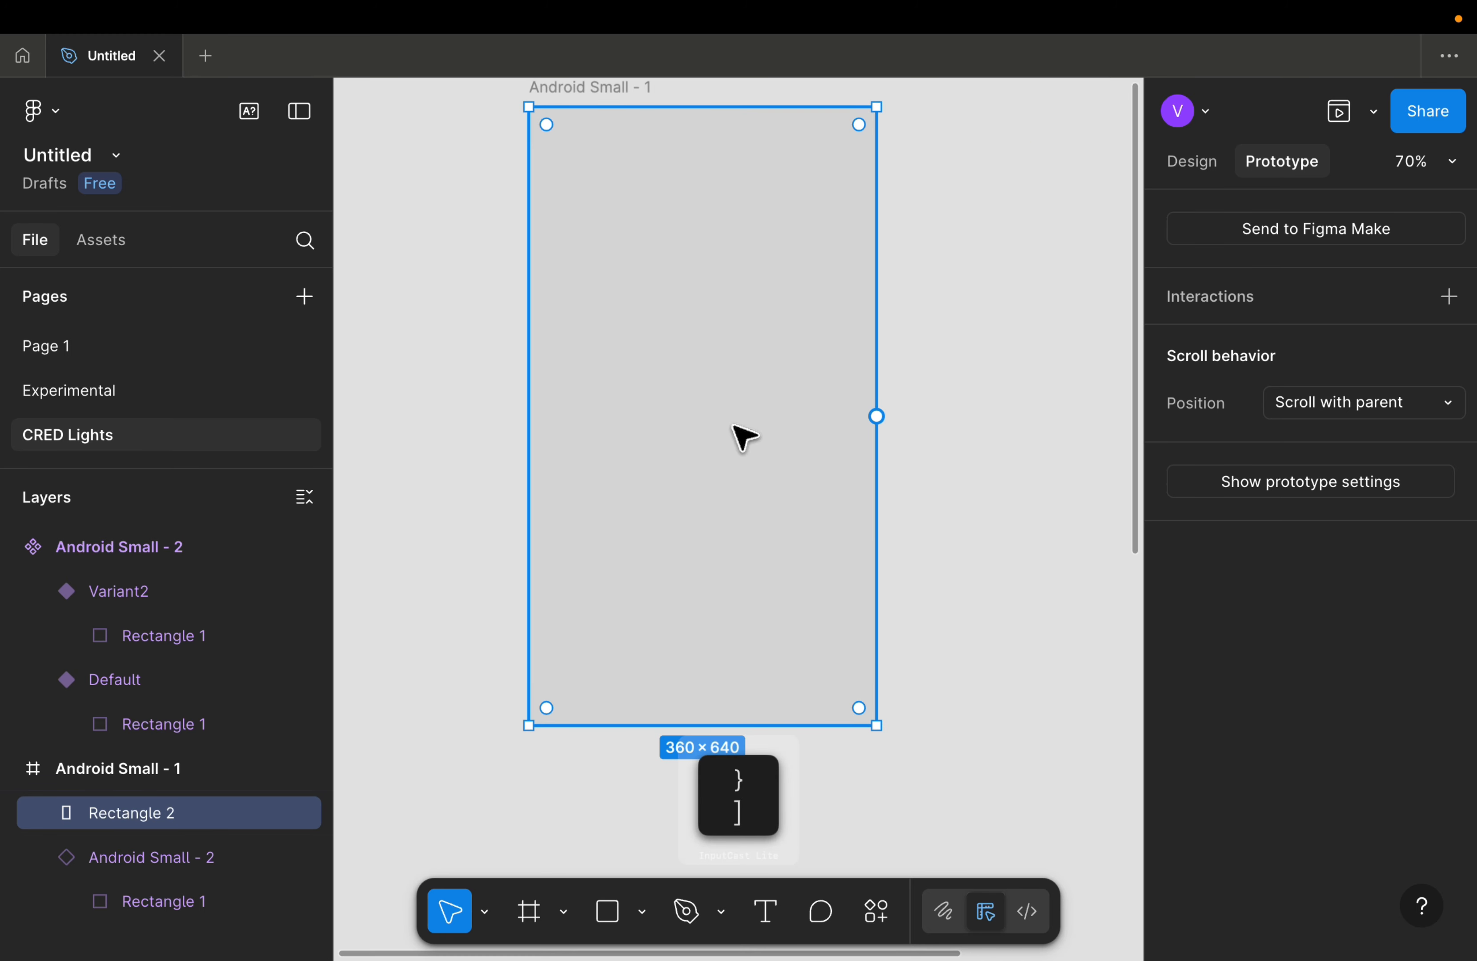
Step: Draw a vertical line 640 long from the rectangle's upper edge to its lower edge and set its rotation to 90°
scroll(733, 426, down, 3)
key(l)
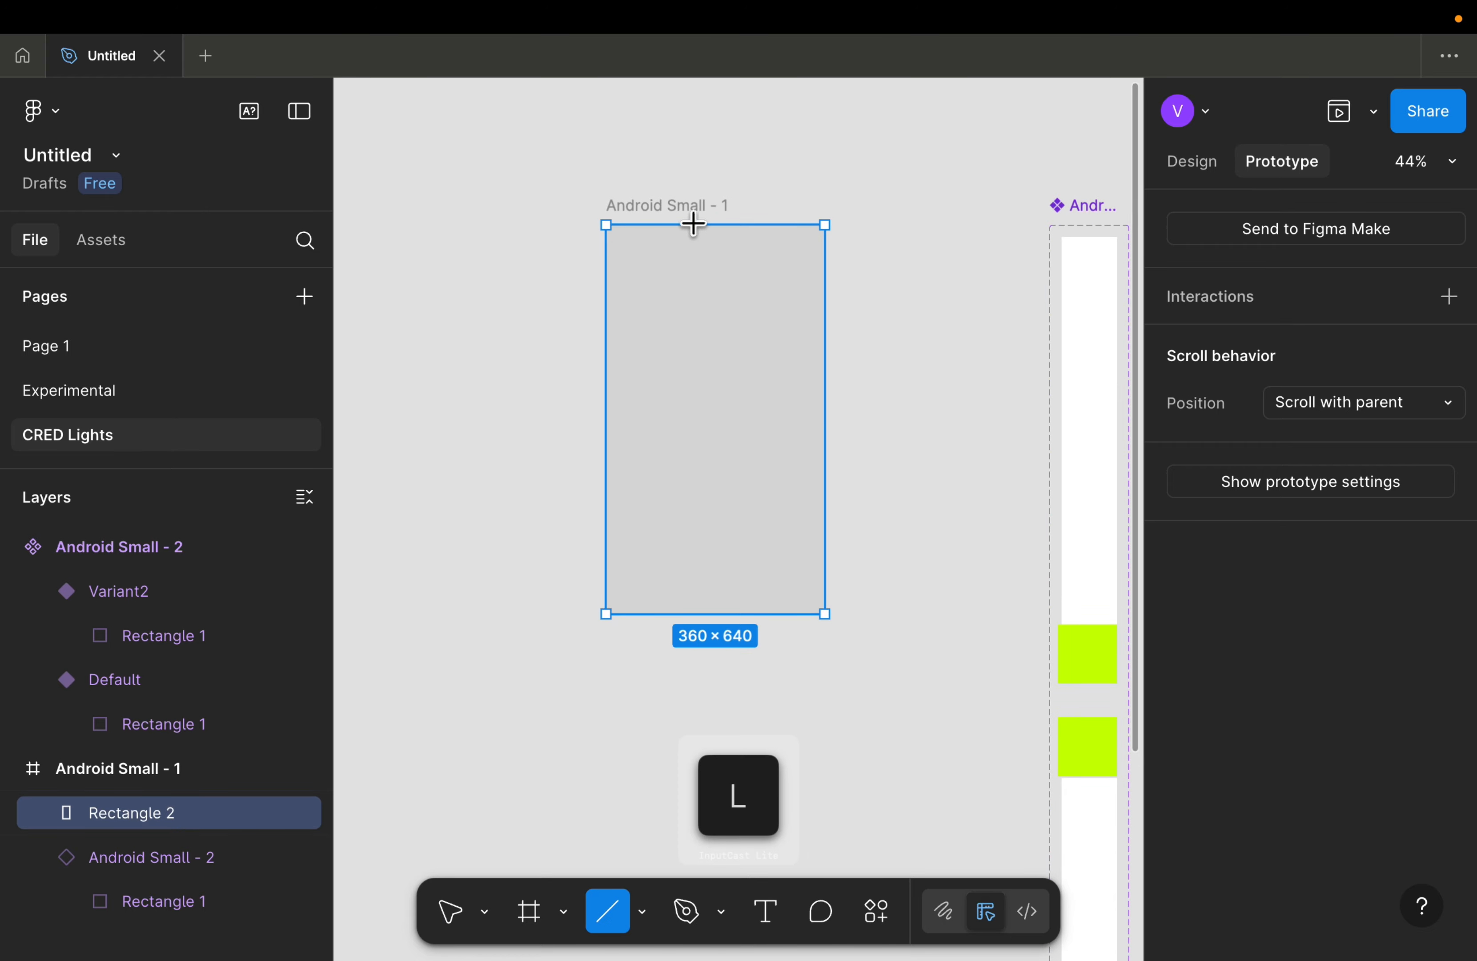
drag(694, 223, 693, 613)
click(1191, 163)
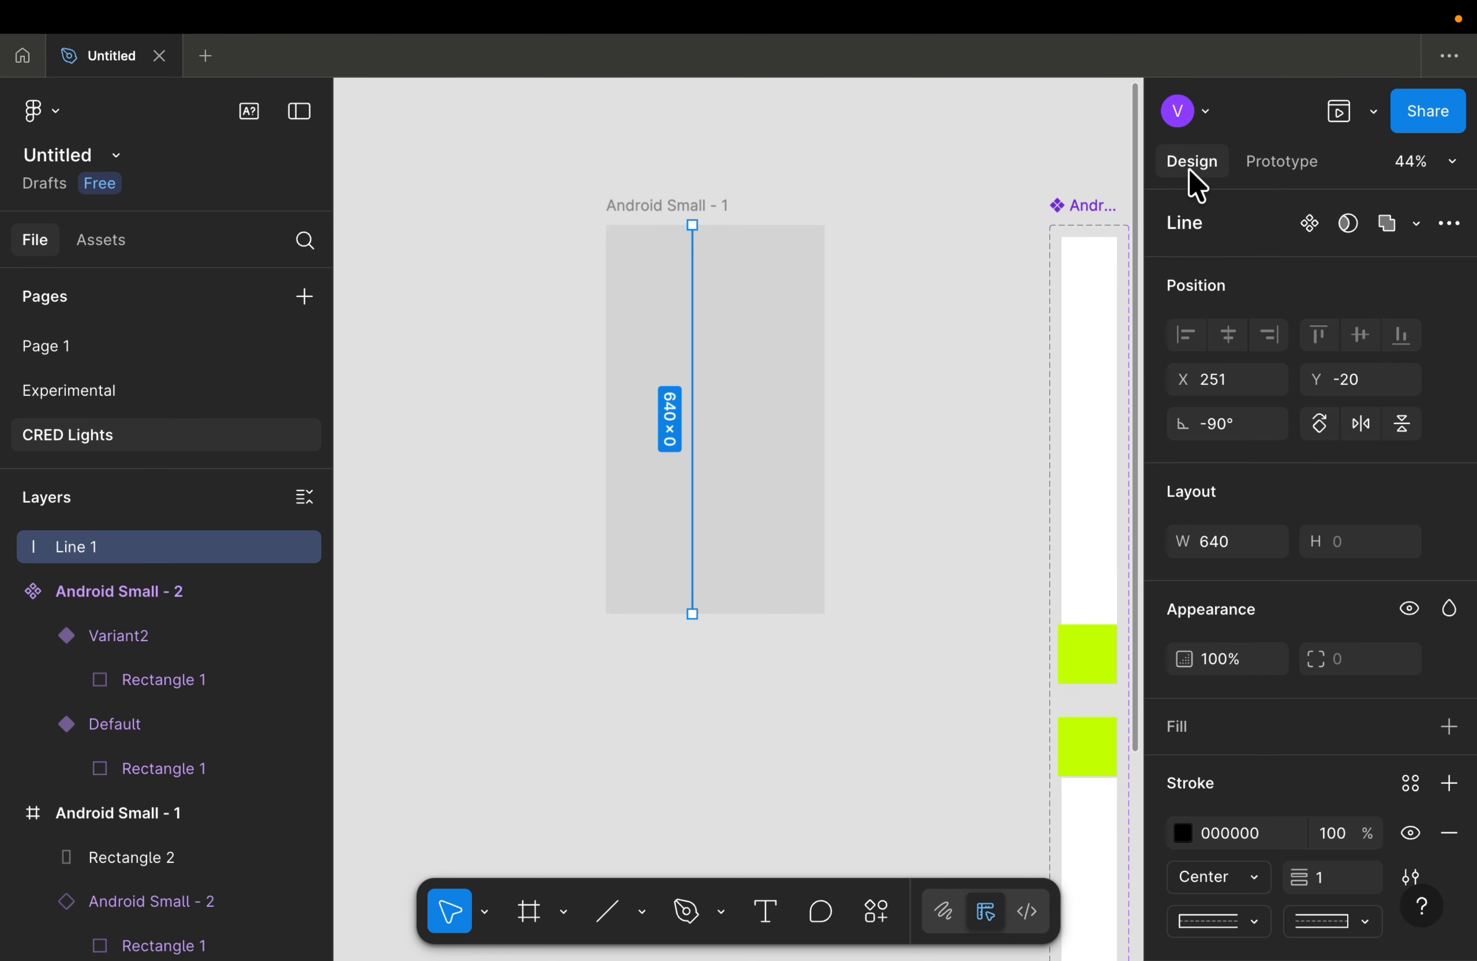
click(1227, 419)
text(90)
key(Return)
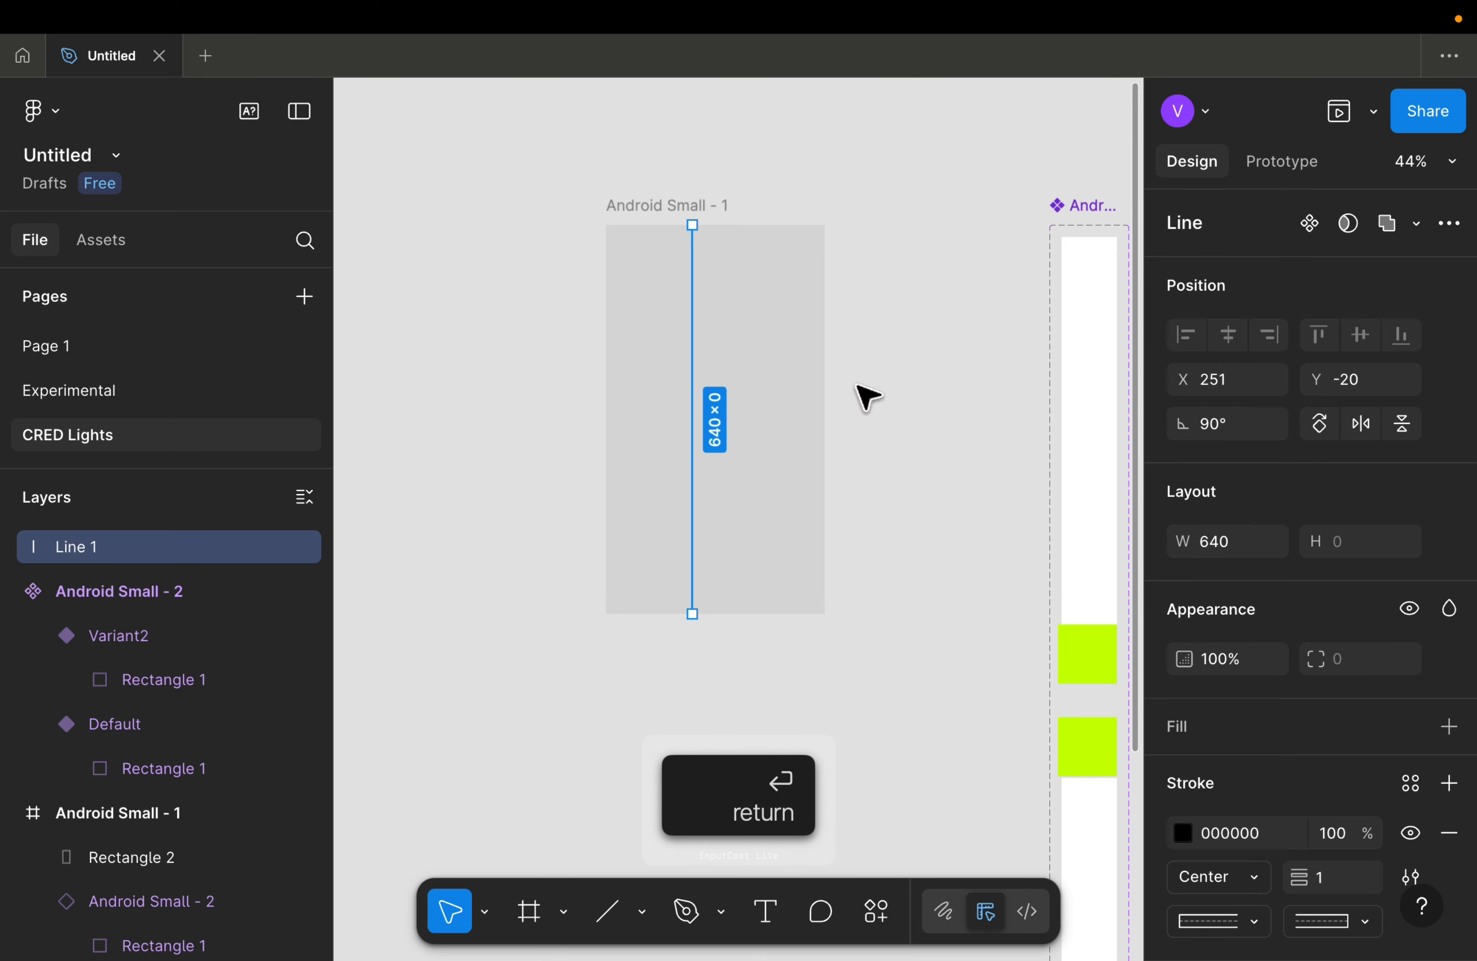
Step: Move the vertical line to X 289, at the rectangle's horizontal center
scroll(668, 402, up, 3)
scroll(665, 399, right, 1)
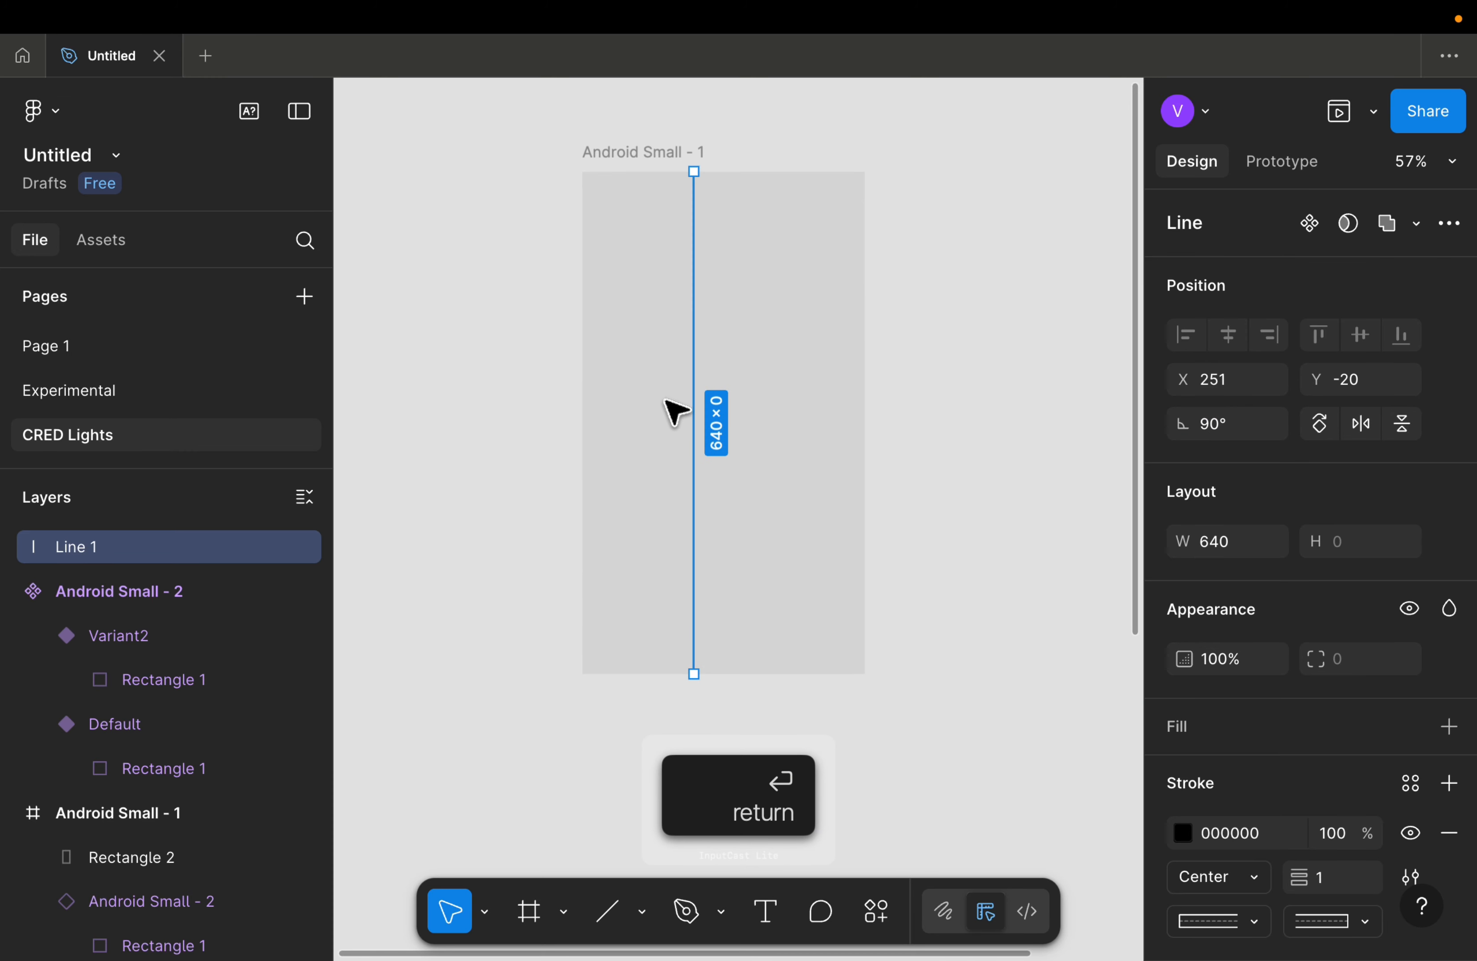
drag(694, 413, 723, 418)
scroll(723, 417, up, 5)
scroll(722, 415, down, 4)
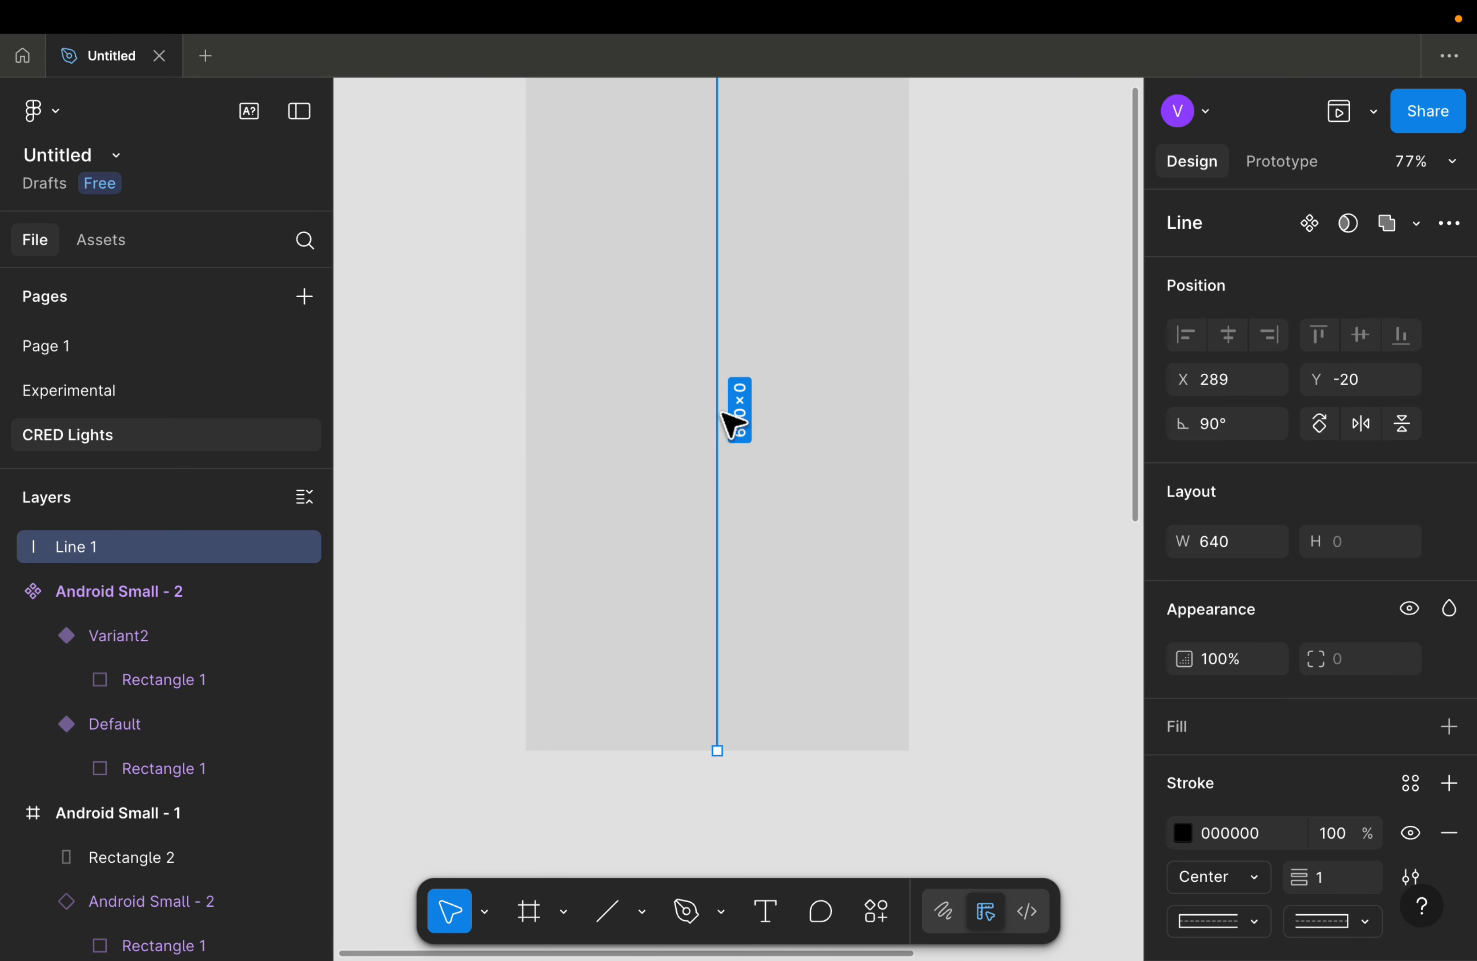
Step: Add an anchor point at the middle of the vertical line and lower it to Y 420
double_click(718, 411)
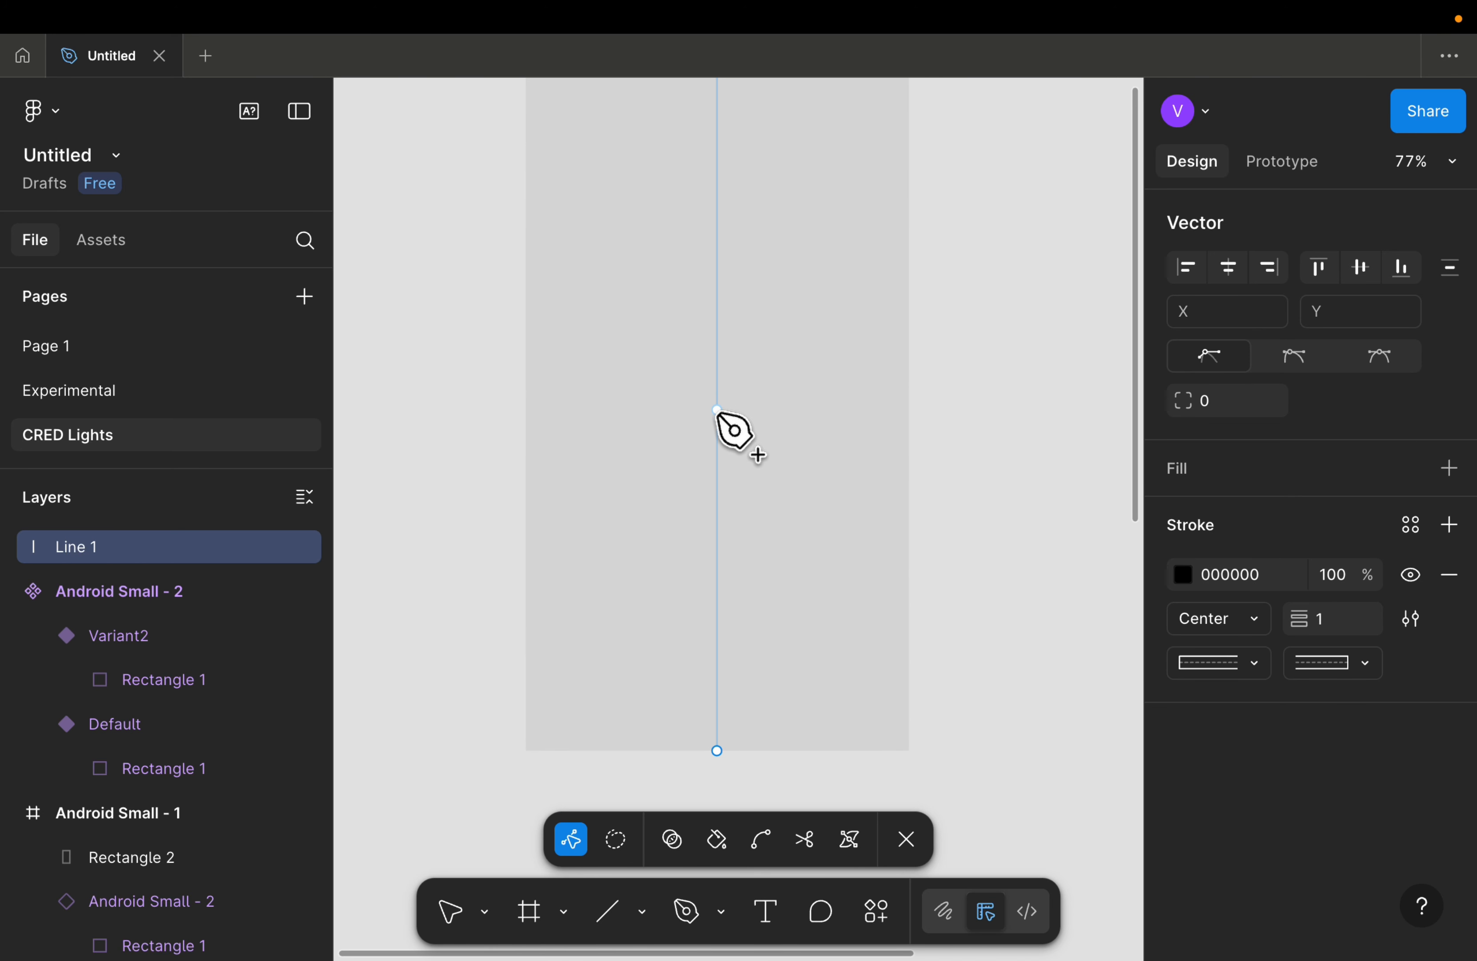
click(717, 411)
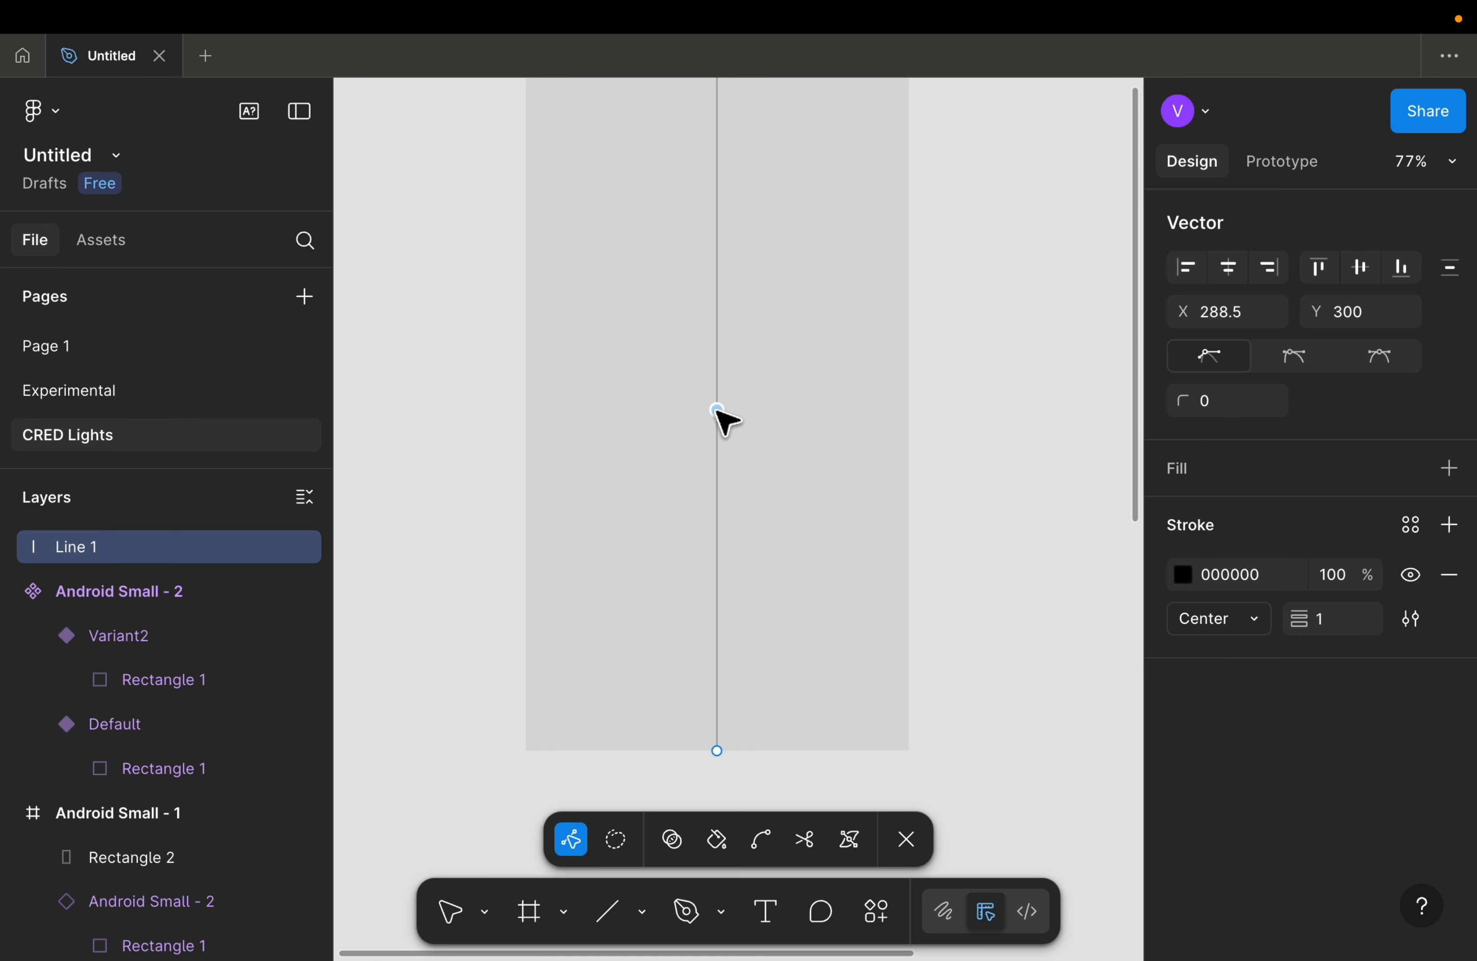
key(shift+Down)
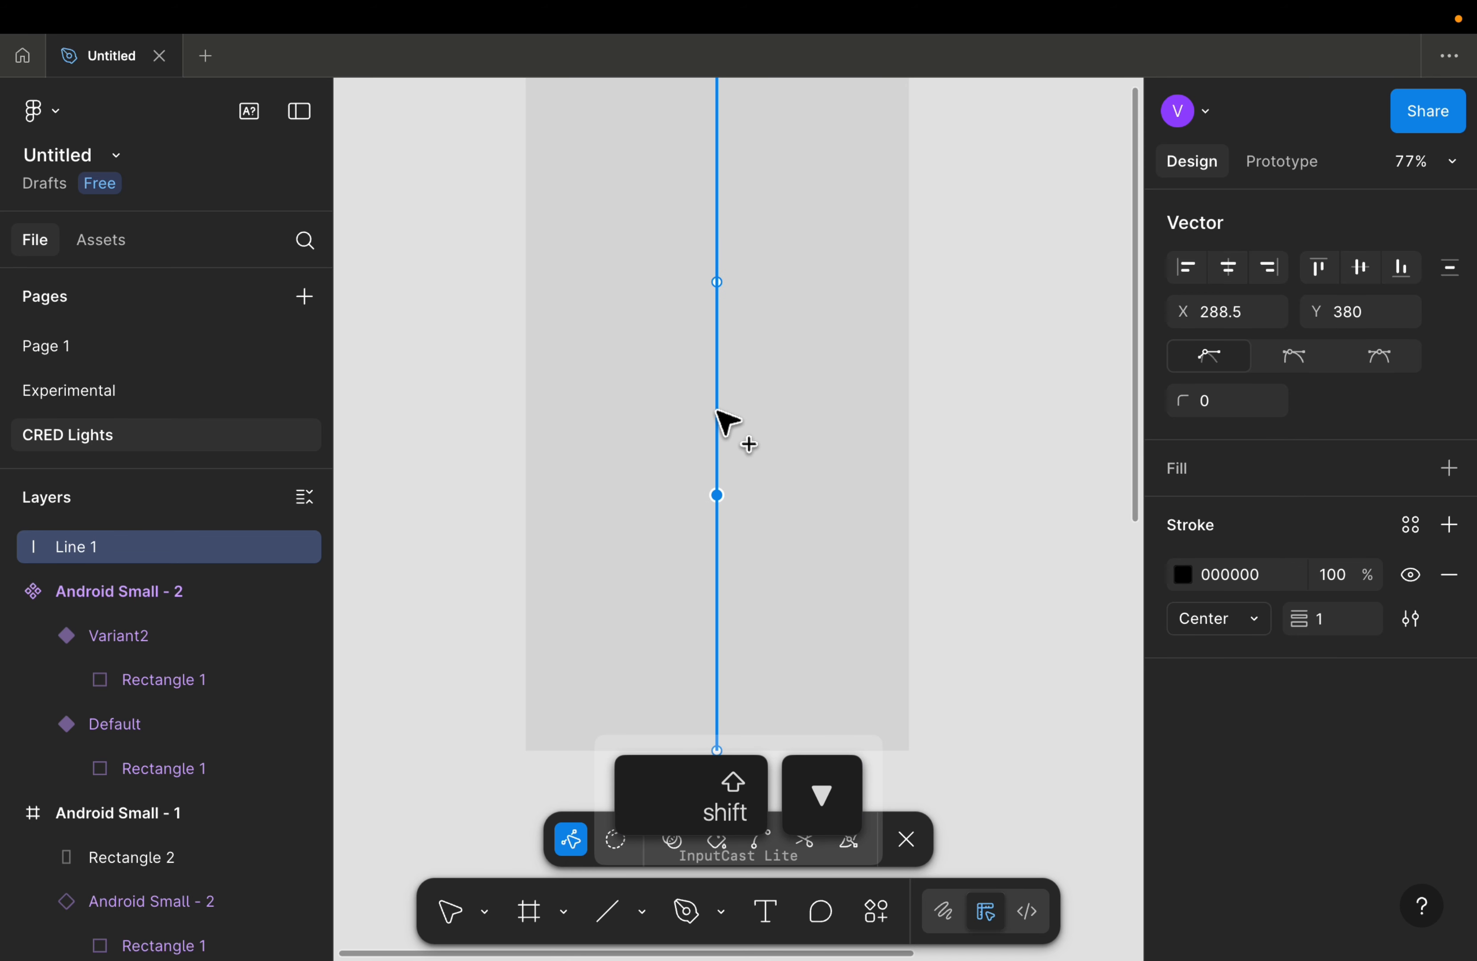
key(shift+Down)
Step: Move the line's bottom endpoint horizontally to the rectangle's lower-left corner
scroll(714, 663, down, 2)
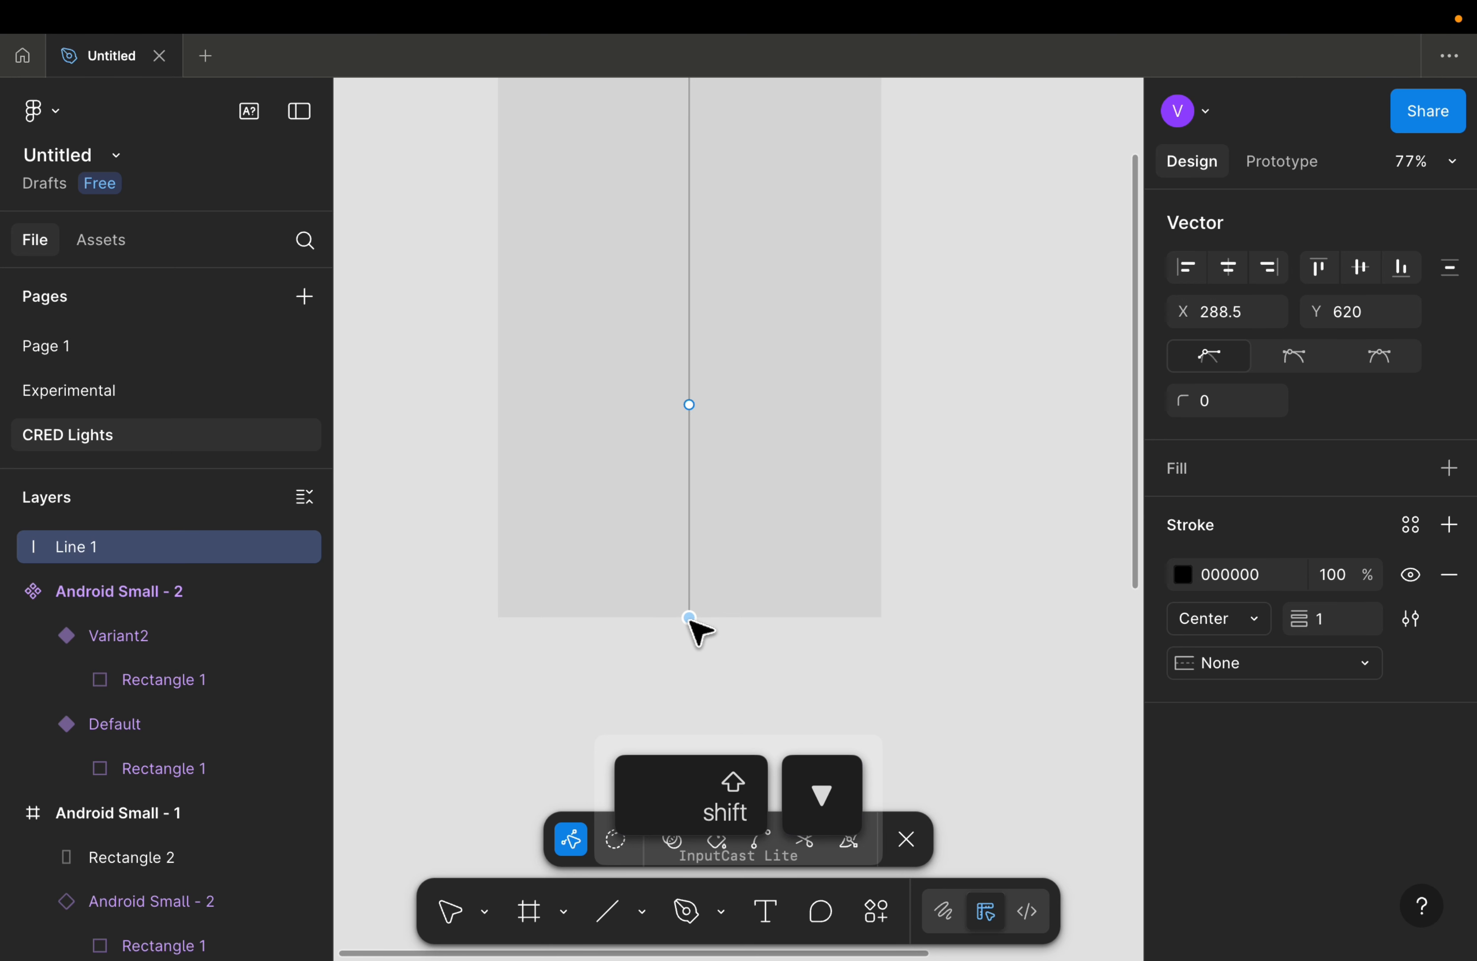
key(shift+Left)
key(shift+Left)
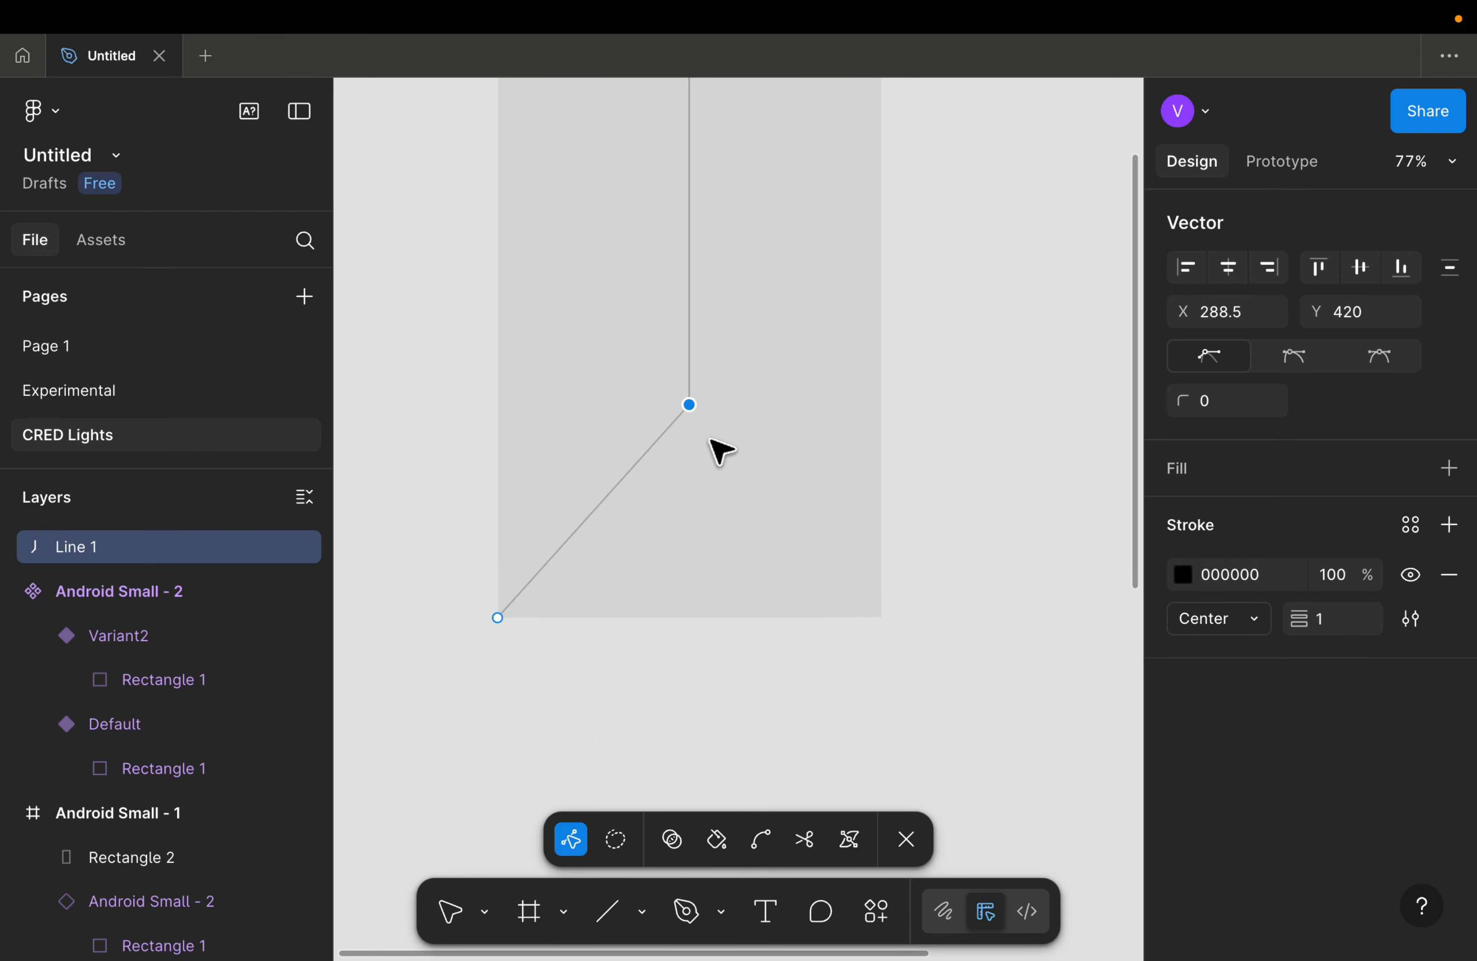
Step: Bend the line at its middle anchor and align the curve handles vertically, keeping the upper part straight above a smooth lower curve
super+click(690, 405)
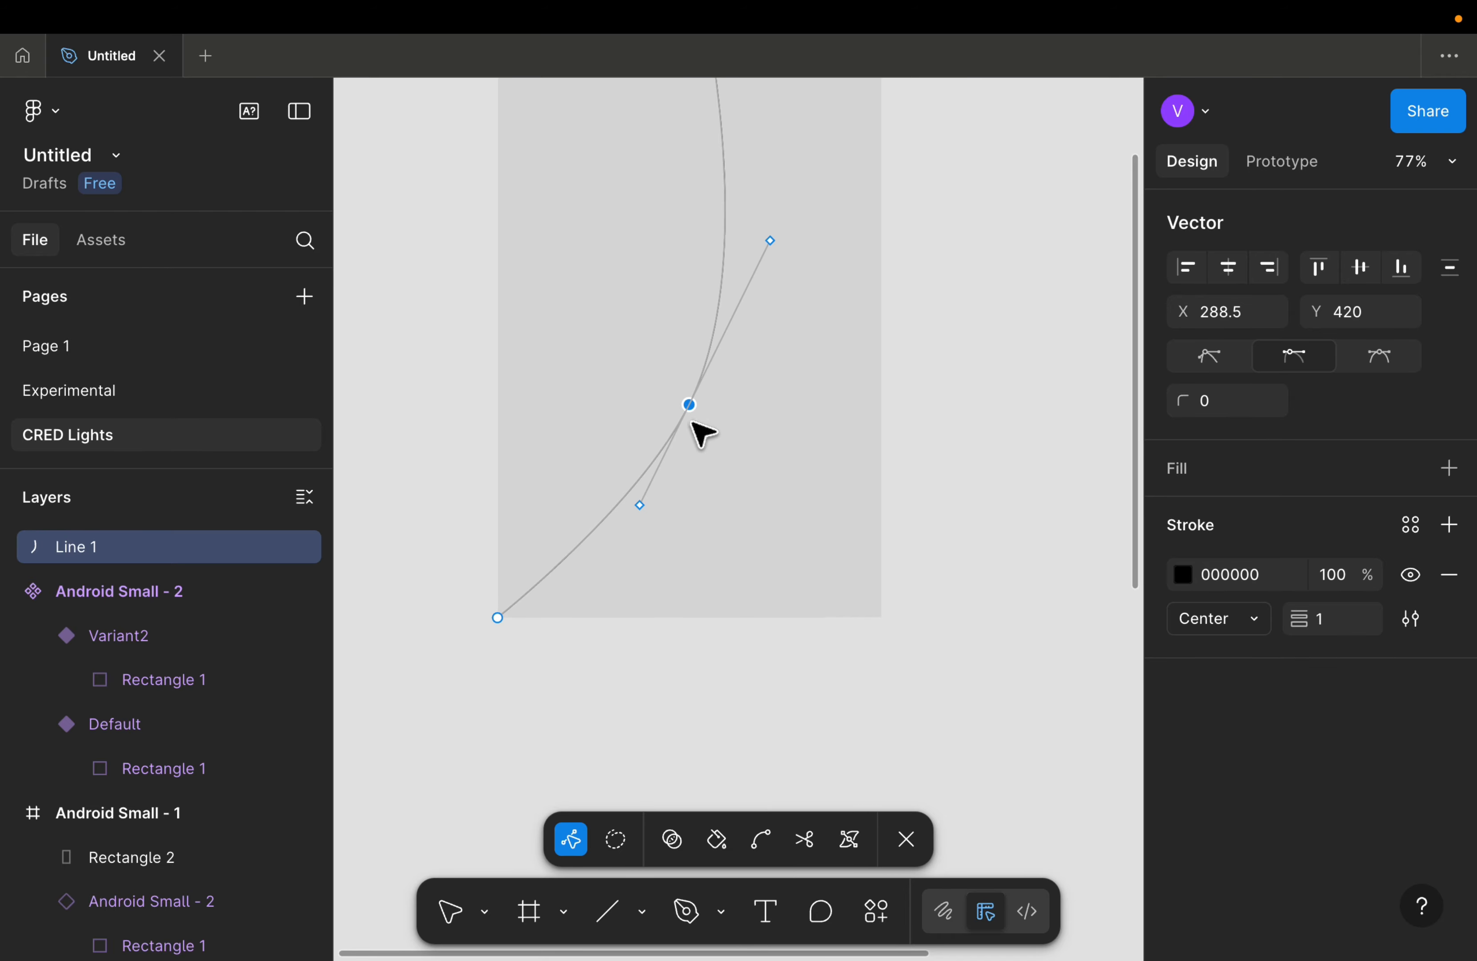
scroll(749, 336, down, 6)
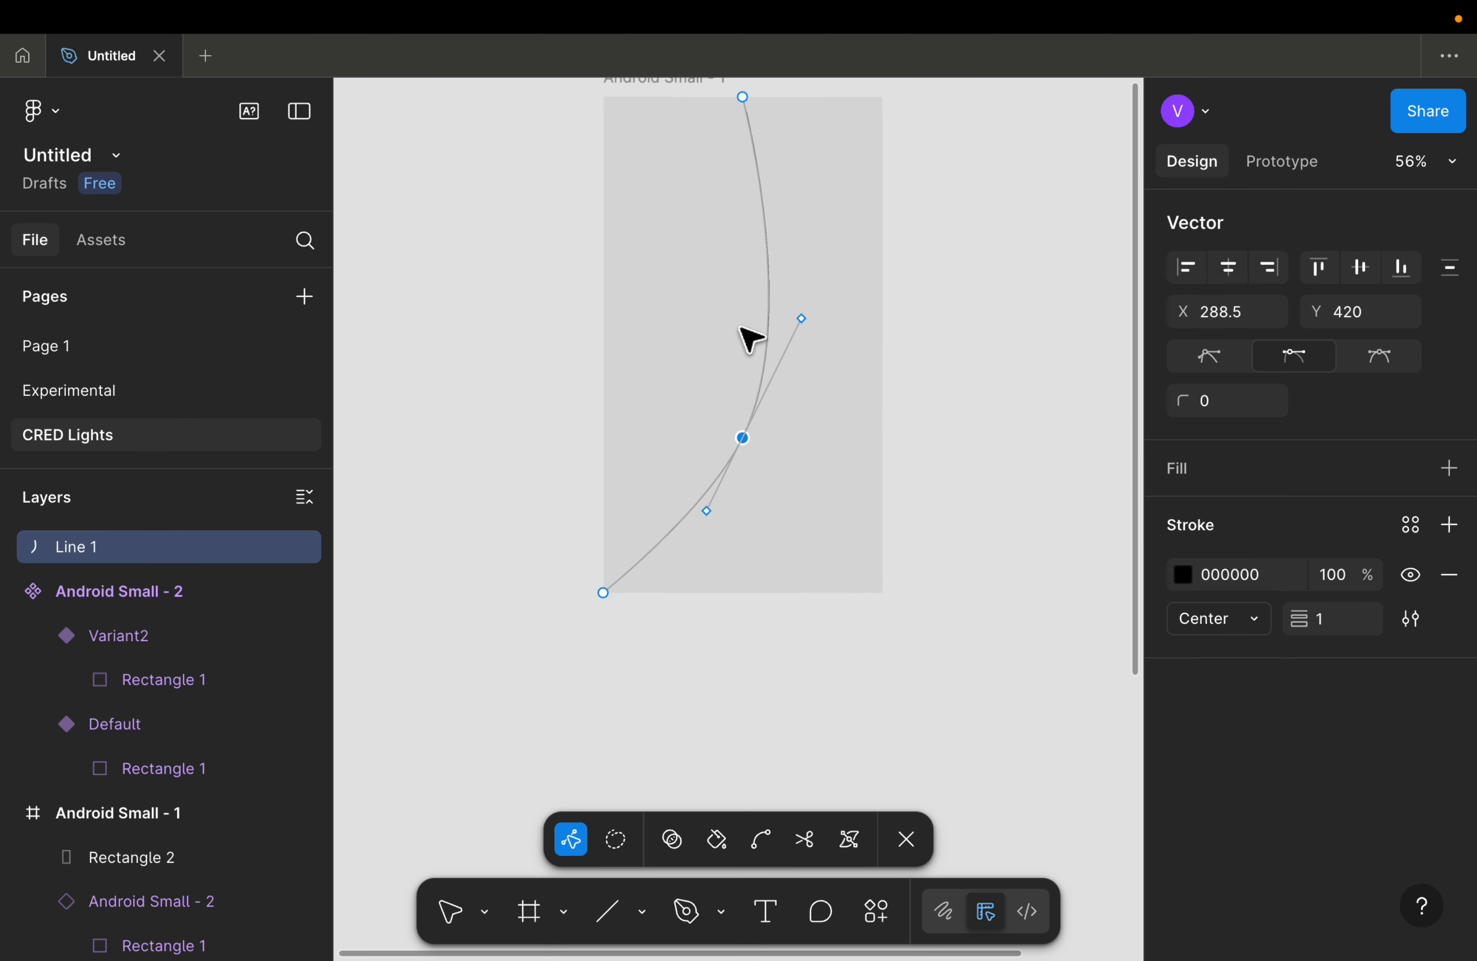
scroll(790, 335, up, 5)
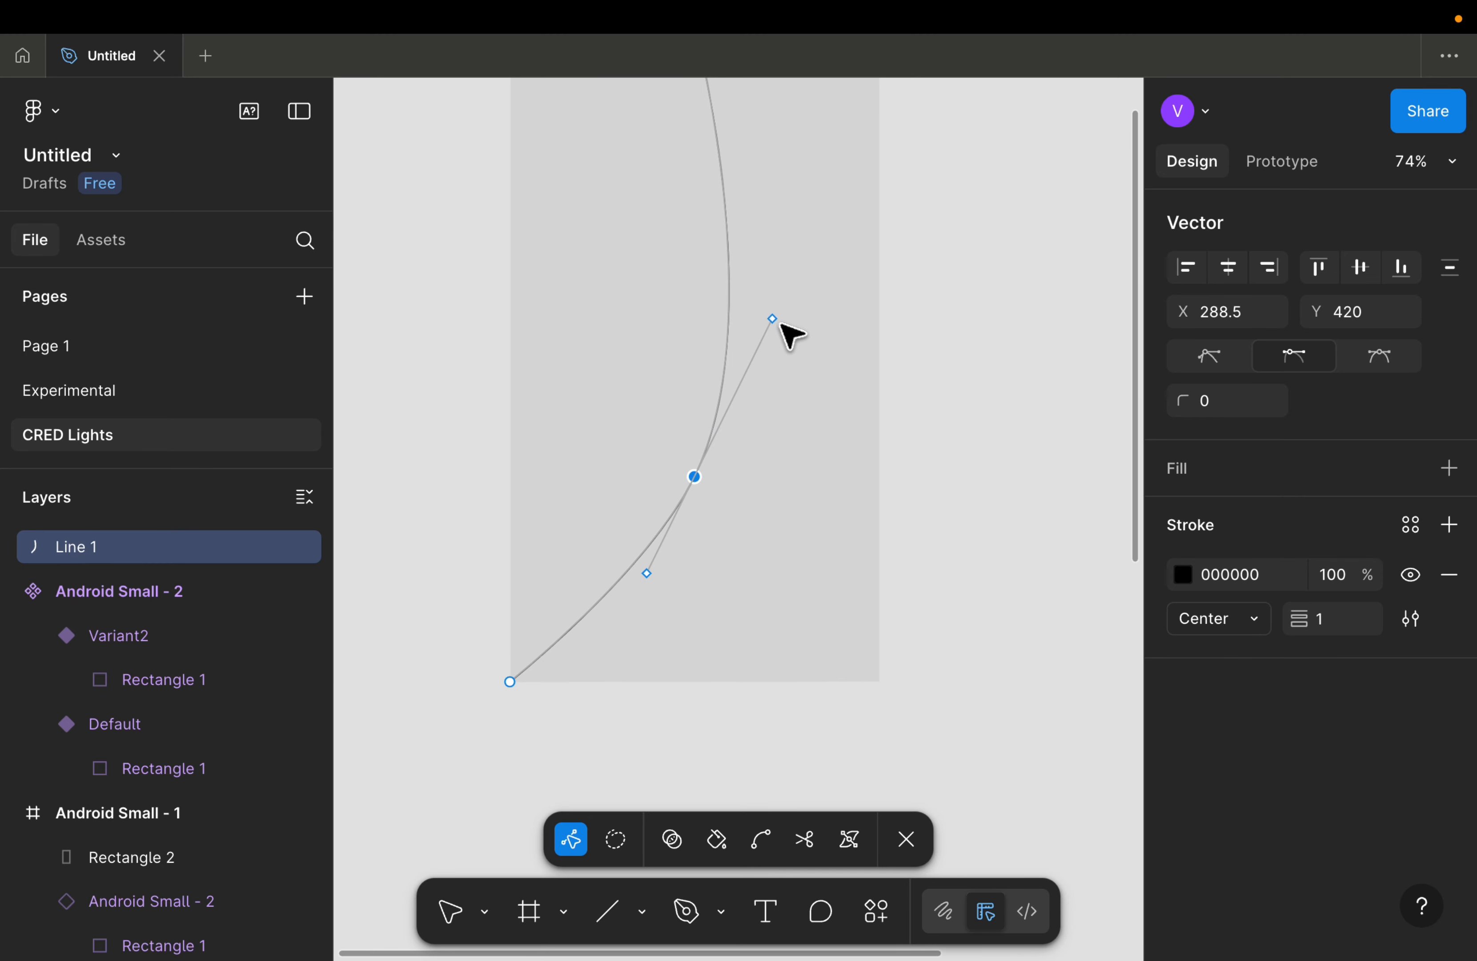
drag(773, 319, 700, 323)
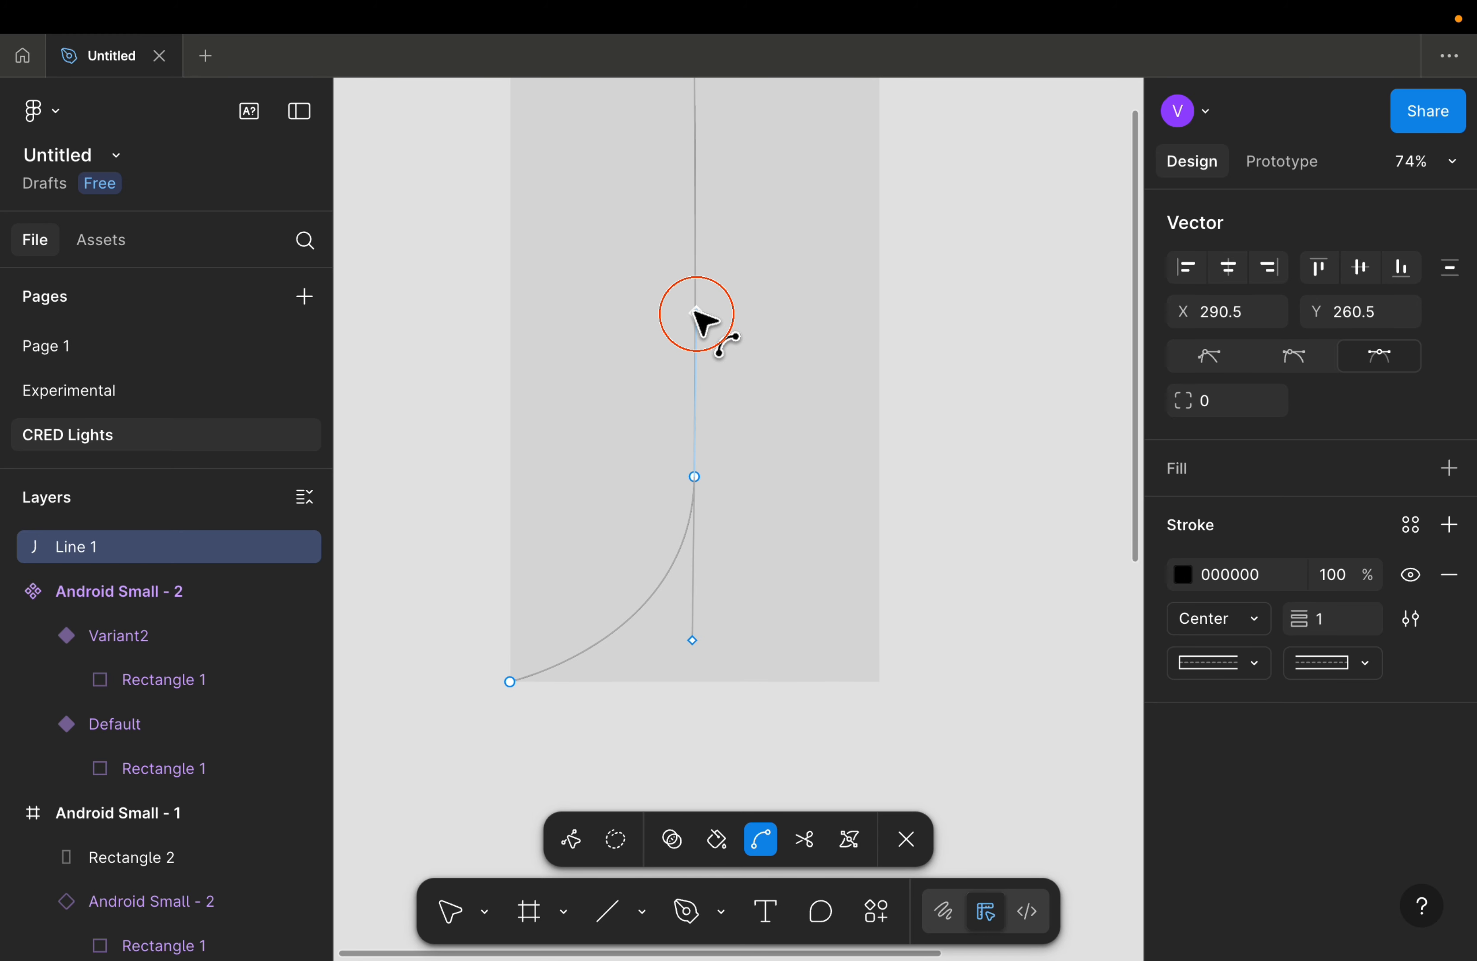
drag(695, 313, 697, 315)
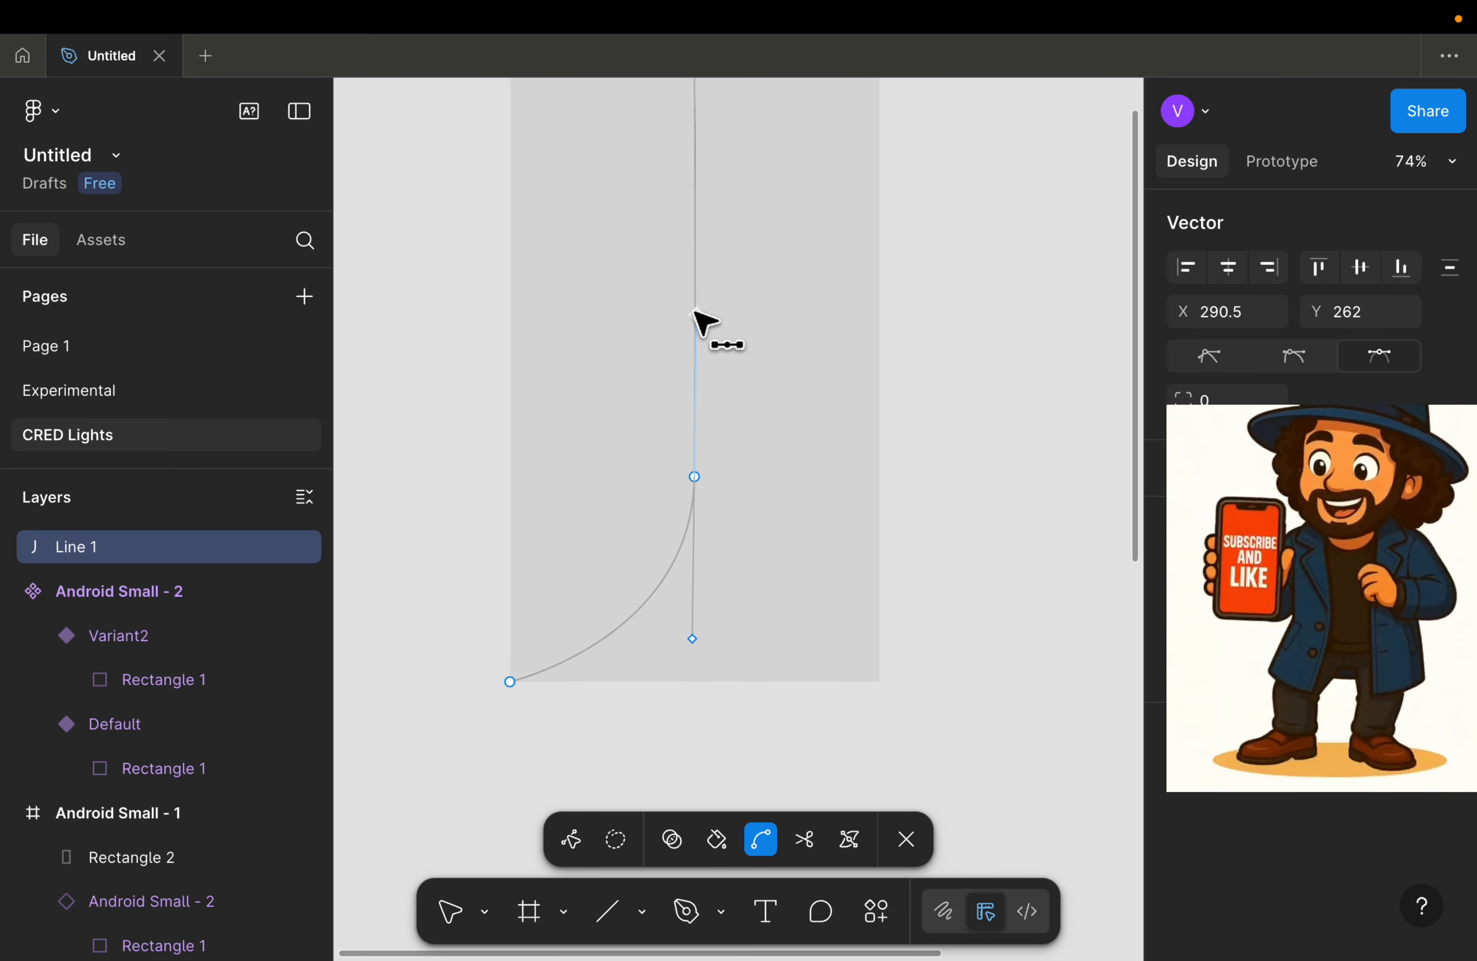
click(745, 364)
scroll(746, 365, down, 3)
scroll(860, 415, down, 2)
key(Escape)
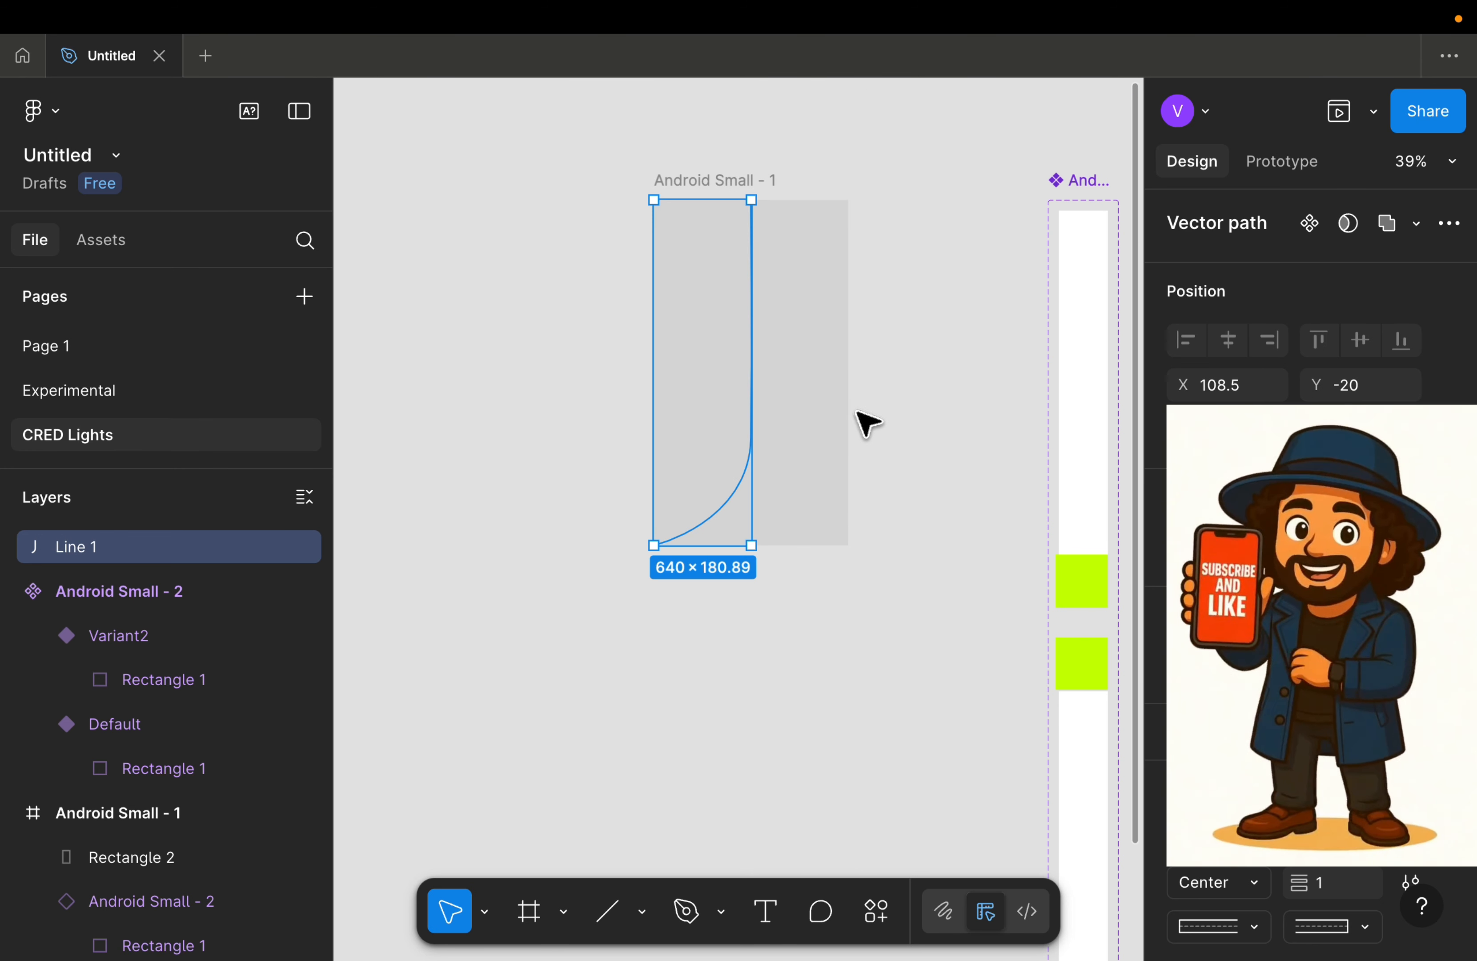
Step: Narrow the curved line to 640 × 48 against the rectangle's left edge and set its stroke weight to 3
scroll(751, 458, up, 3)
drag(751, 449, 649, 441)
scroll(649, 441, up, 4)
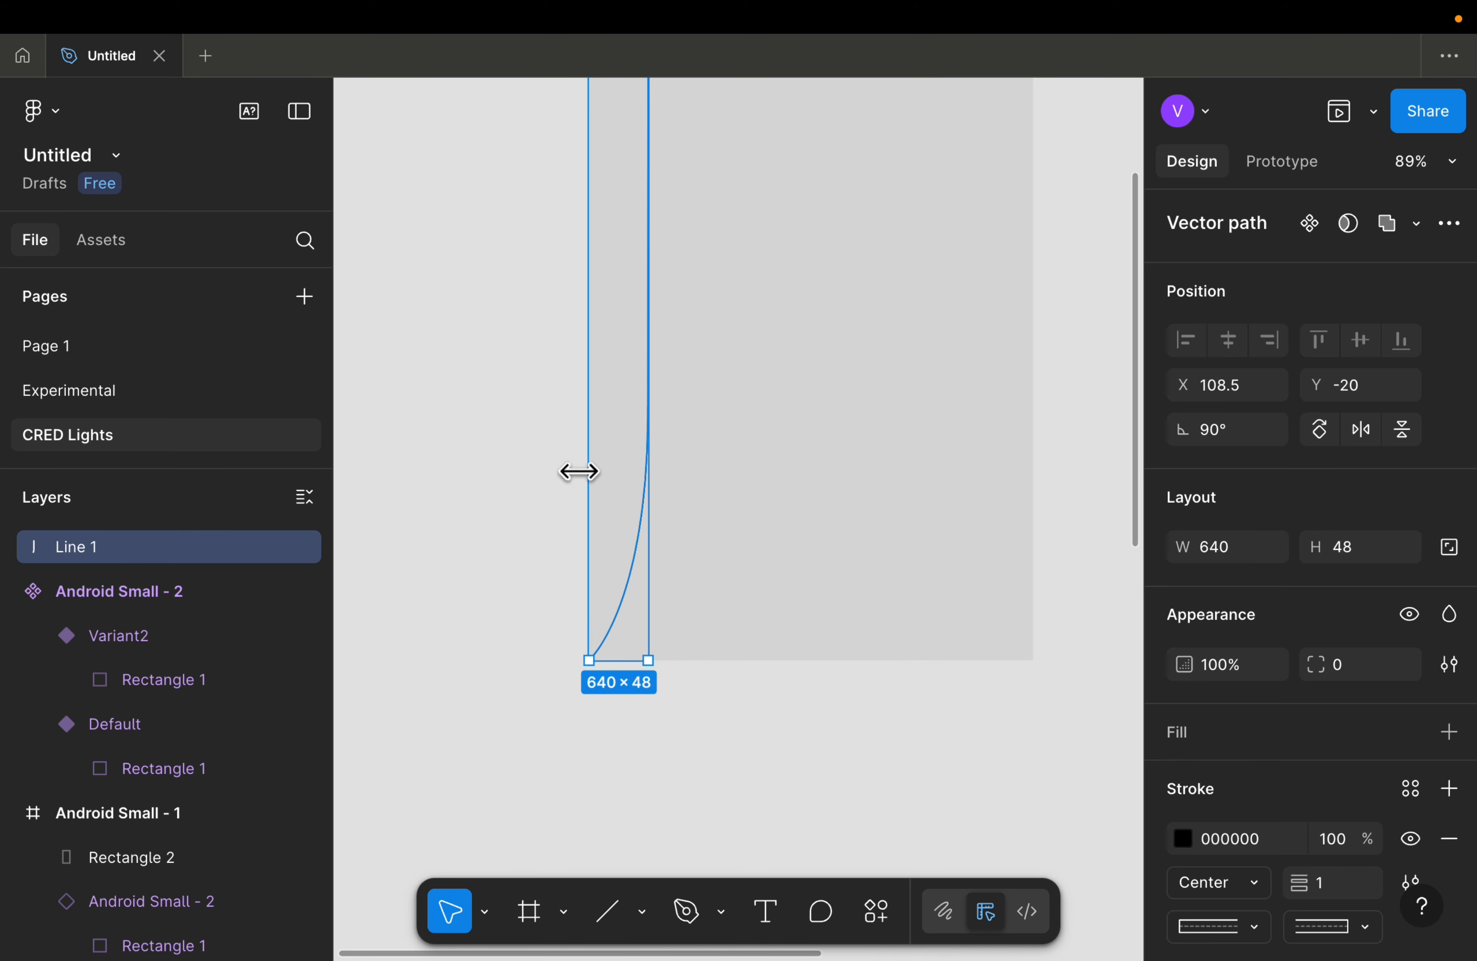
scroll(1287, 783, down, 3)
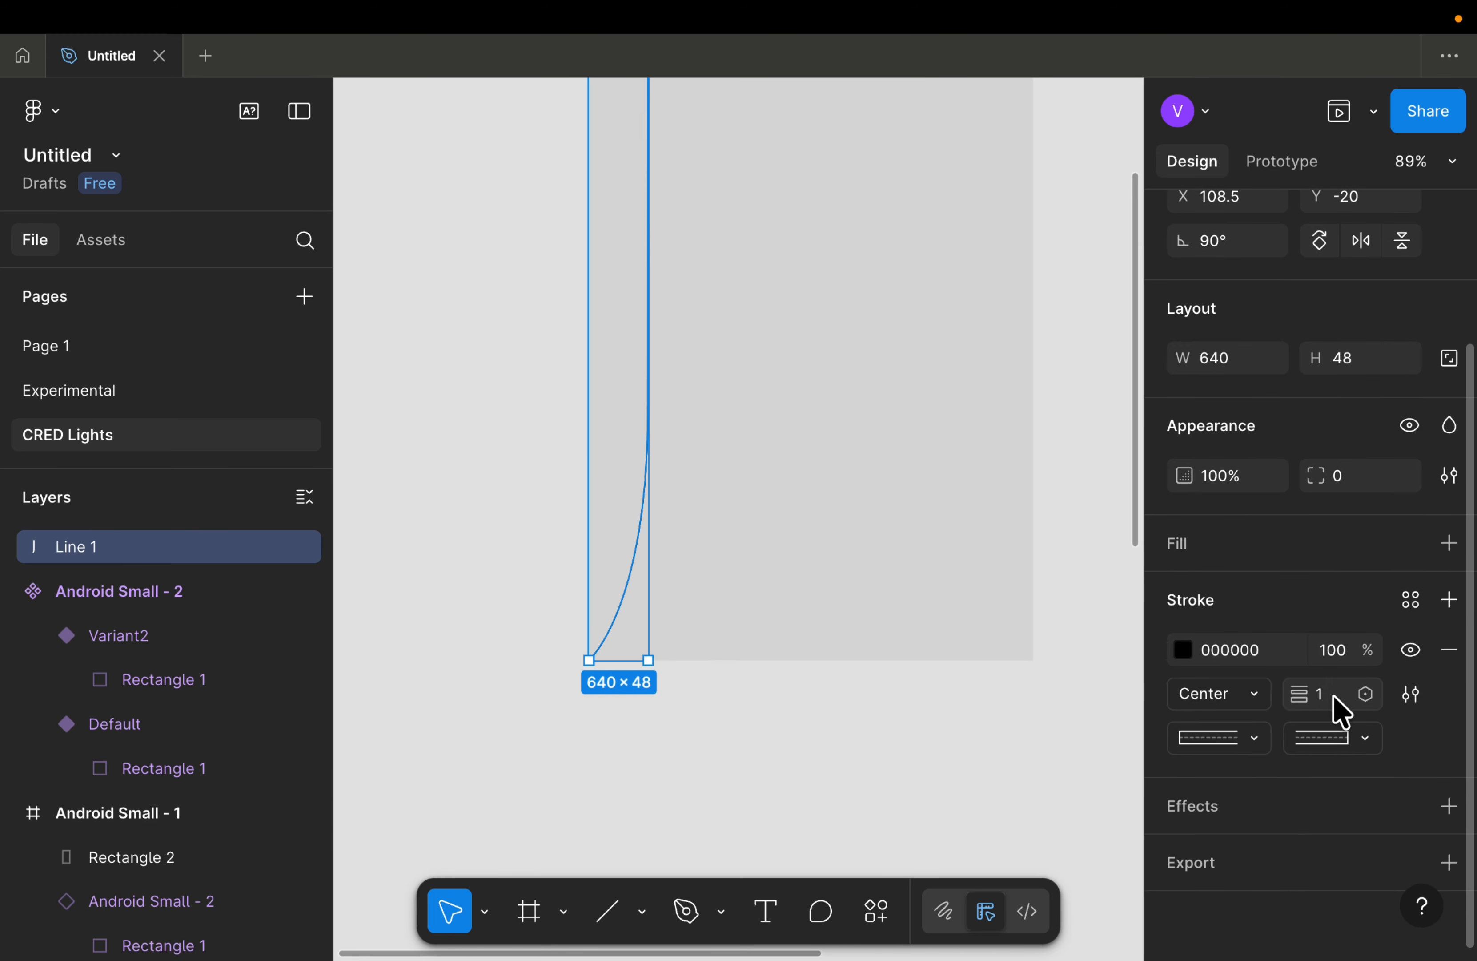
text(3)
key(Return)
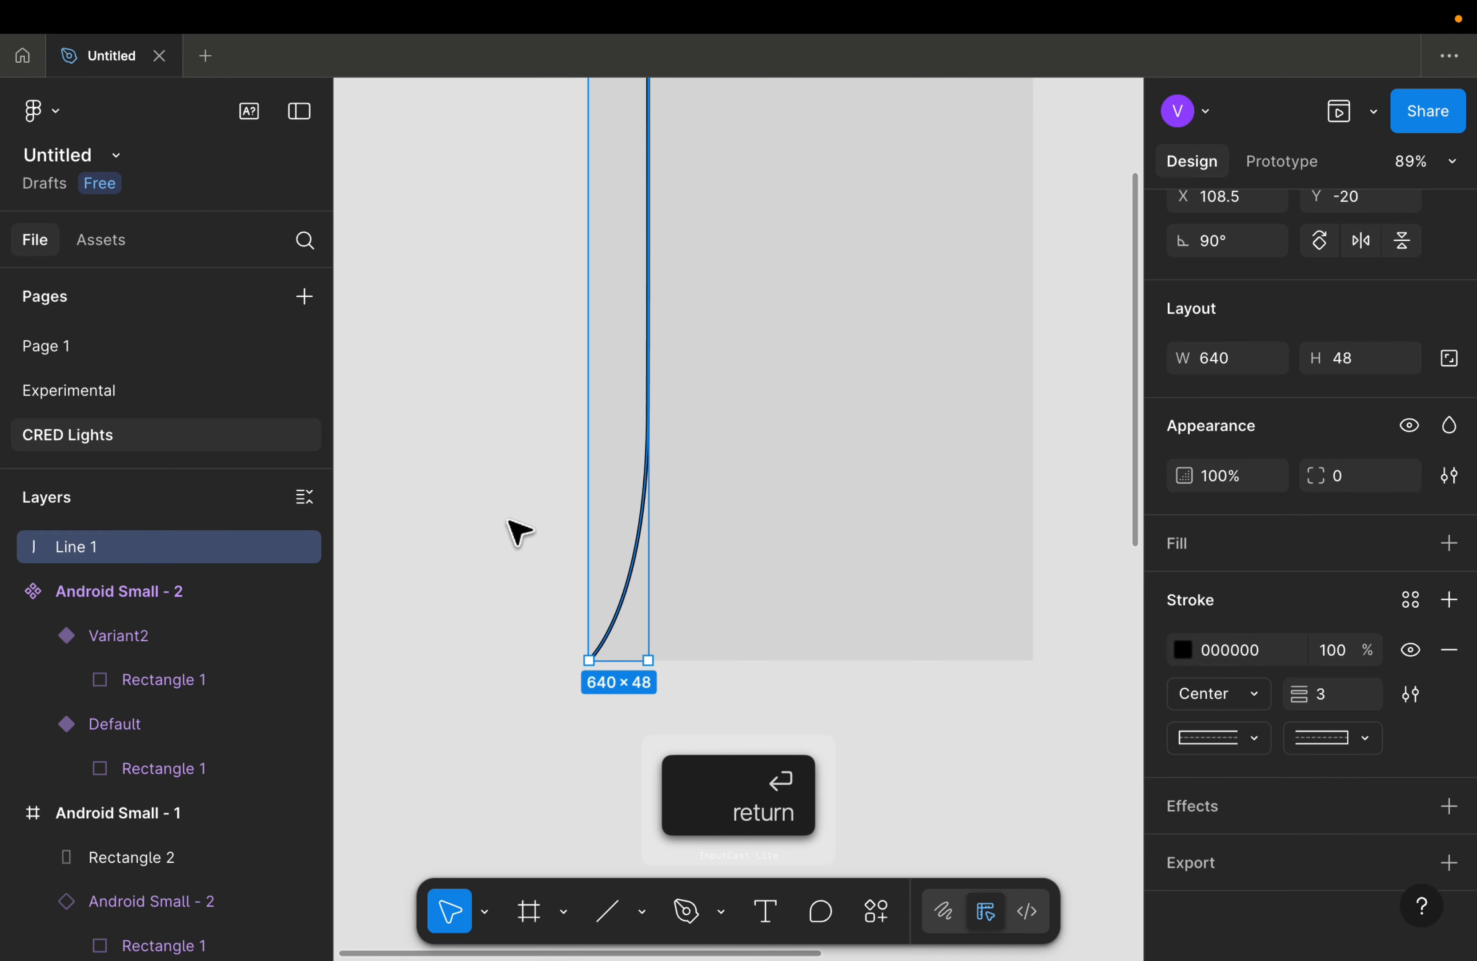
Step: Duplicate the curved line three times to the right at equal spacing of about 37.5
scroll(647, 501, down, 4)
click(621, 457)
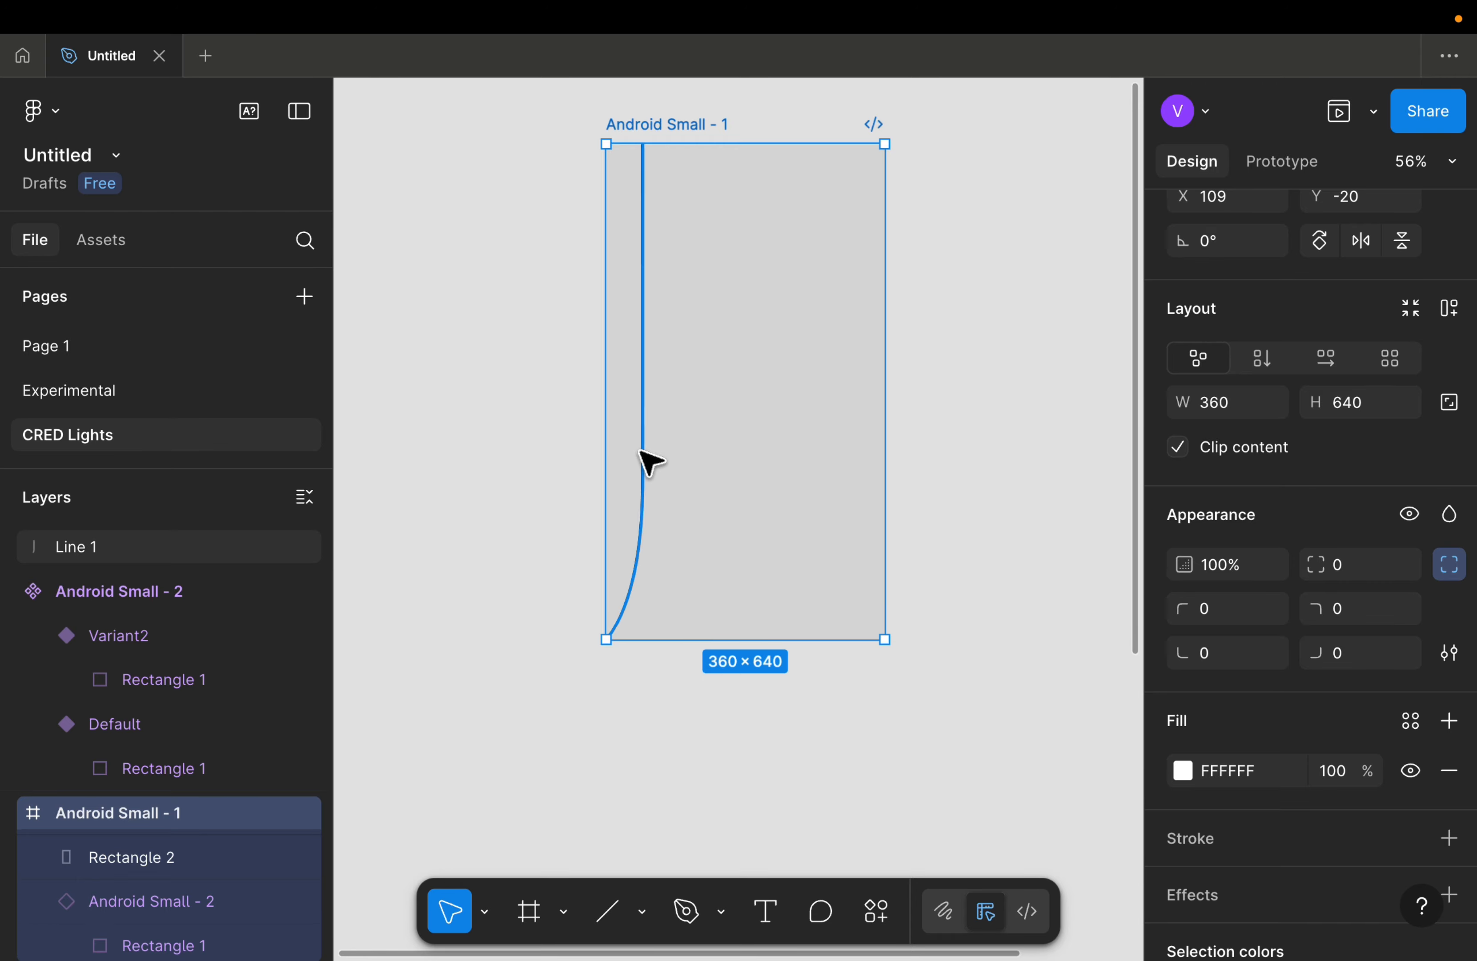
click(628, 461)
key(super+d)
drag(615, 447, 646, 447)
key(super+d)
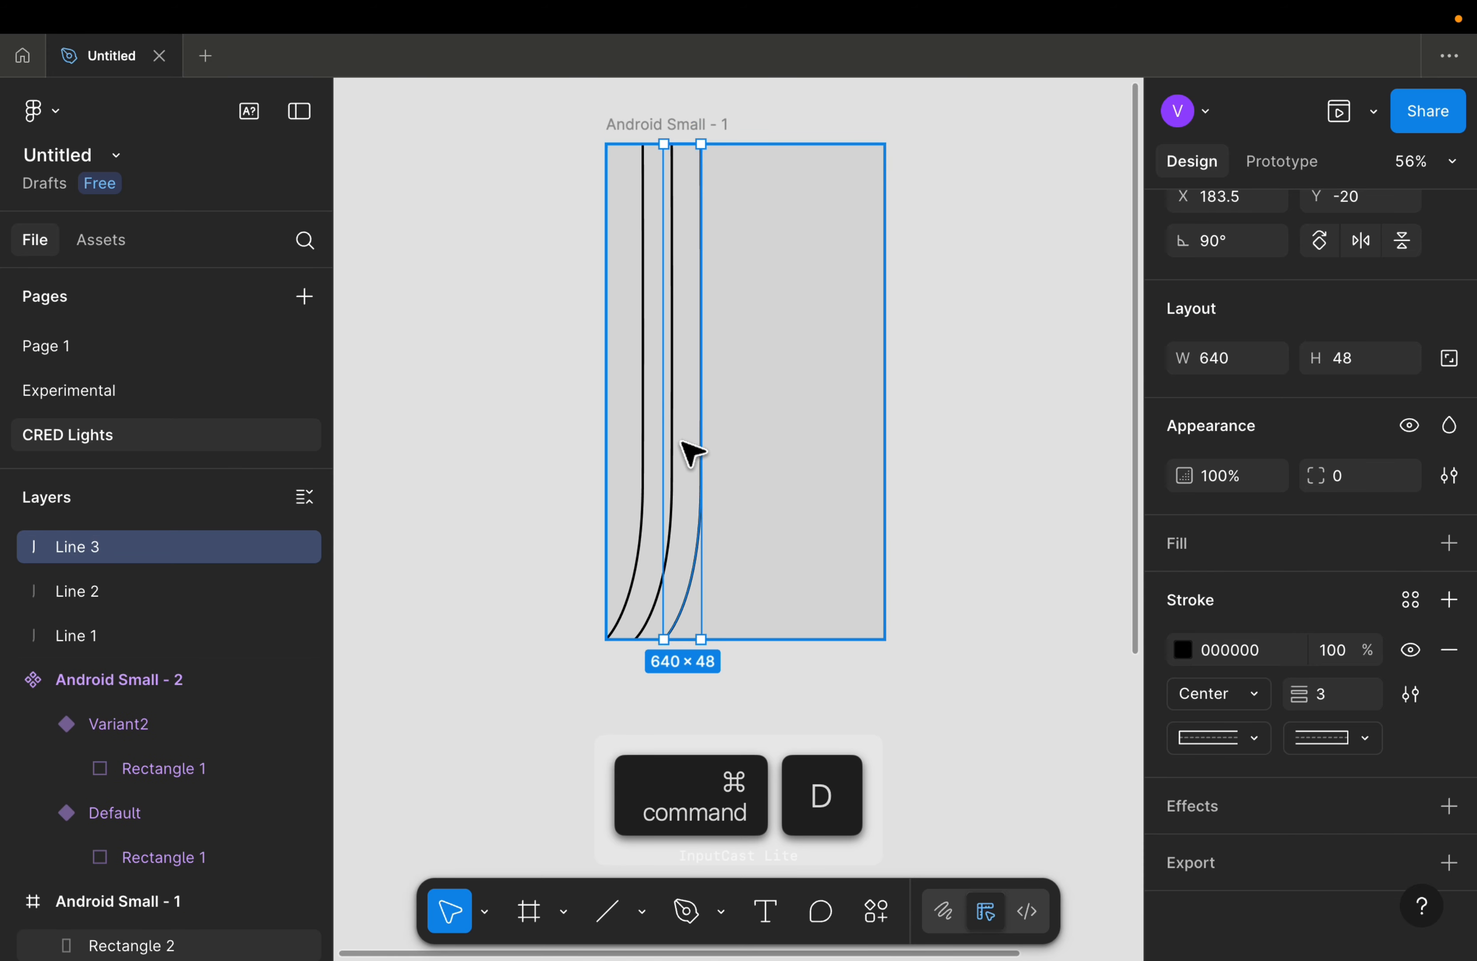
key(super+d)
Step: Flatten the lower curves of the third and fourth lines, the third to 20 wide, and lengthen all four lines to 650
ctrl+scroll(692, 475, up, 3)
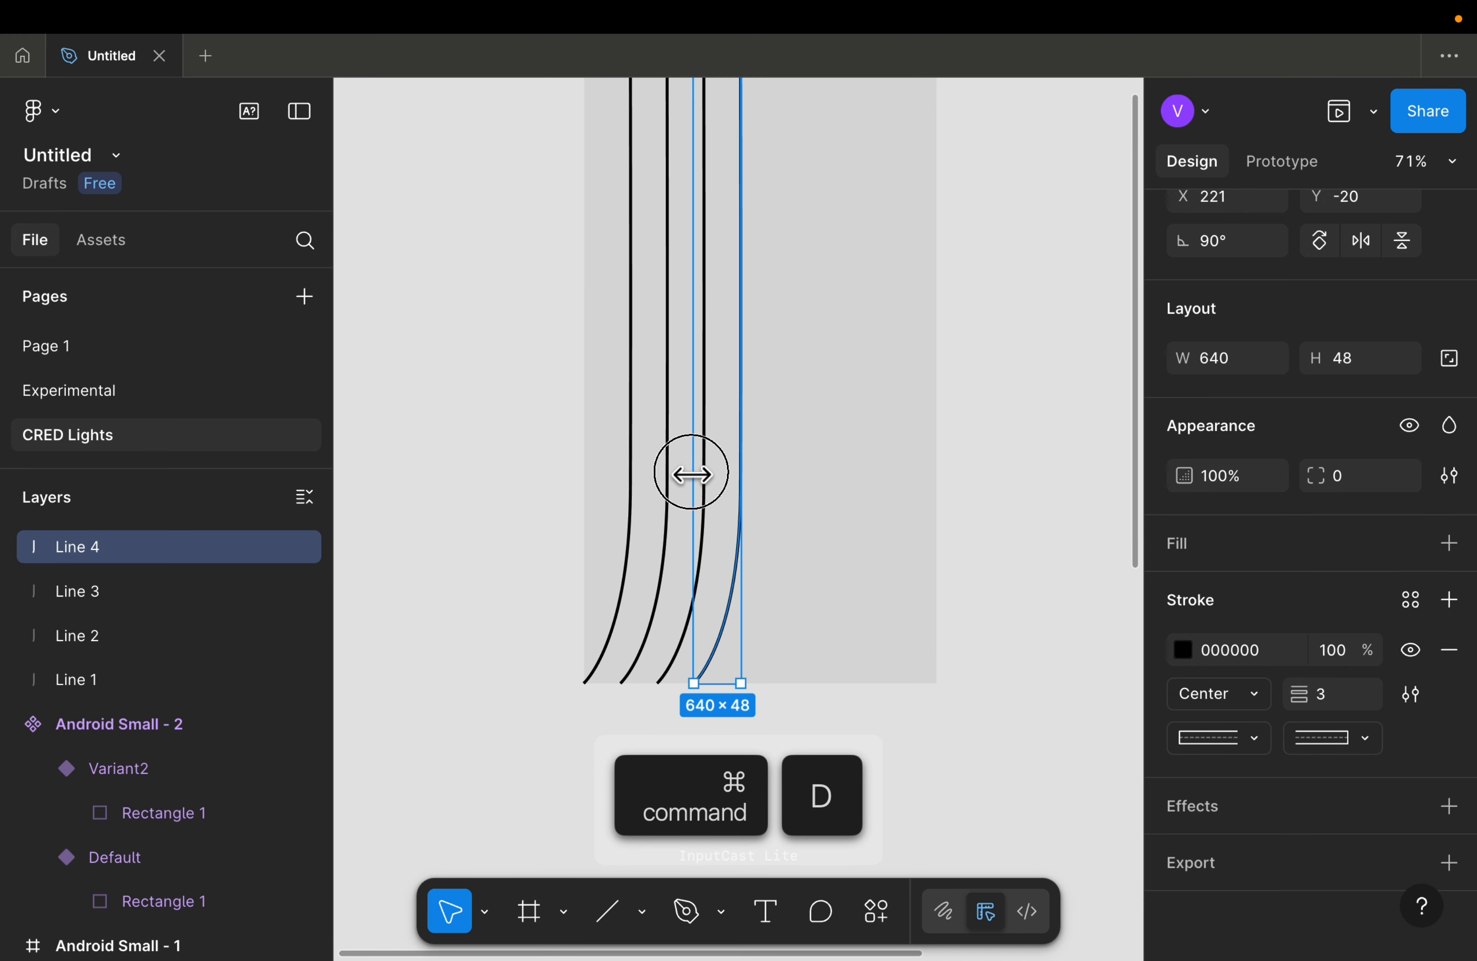
mouse_move(693, 476)
mouse_down()
mouse_move(727, 476)
mouse_move(683, 468)
mouse_up()
click(700, 484)
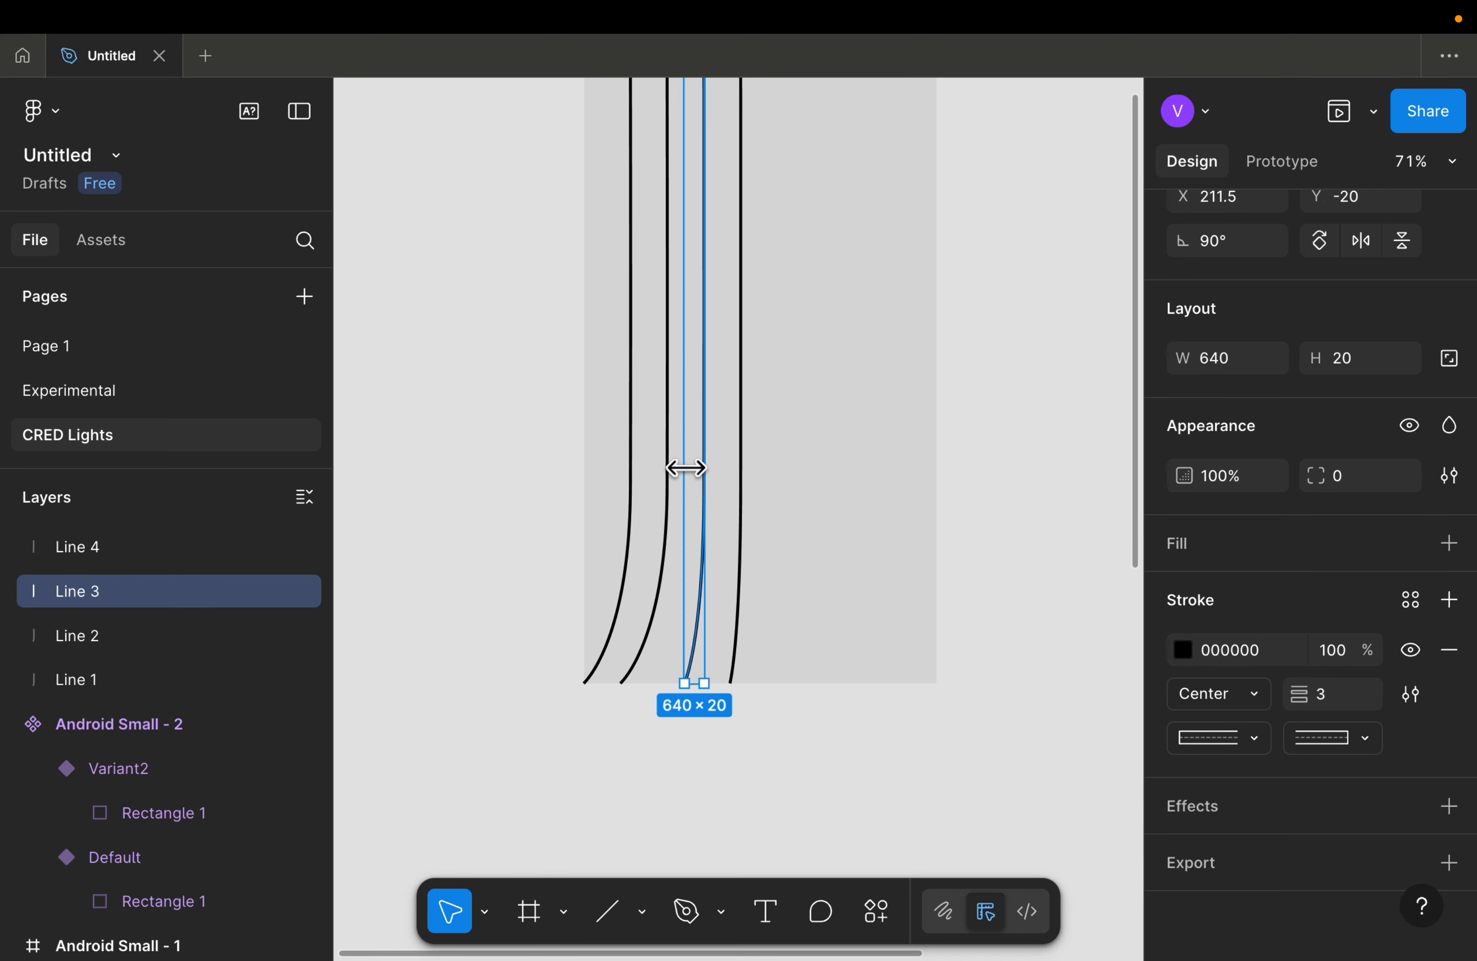
click(468, 657)
scroll(469, 657, up, 5)
scroll(471, 658, down, 1)
scroll(460, 646, down, 4)
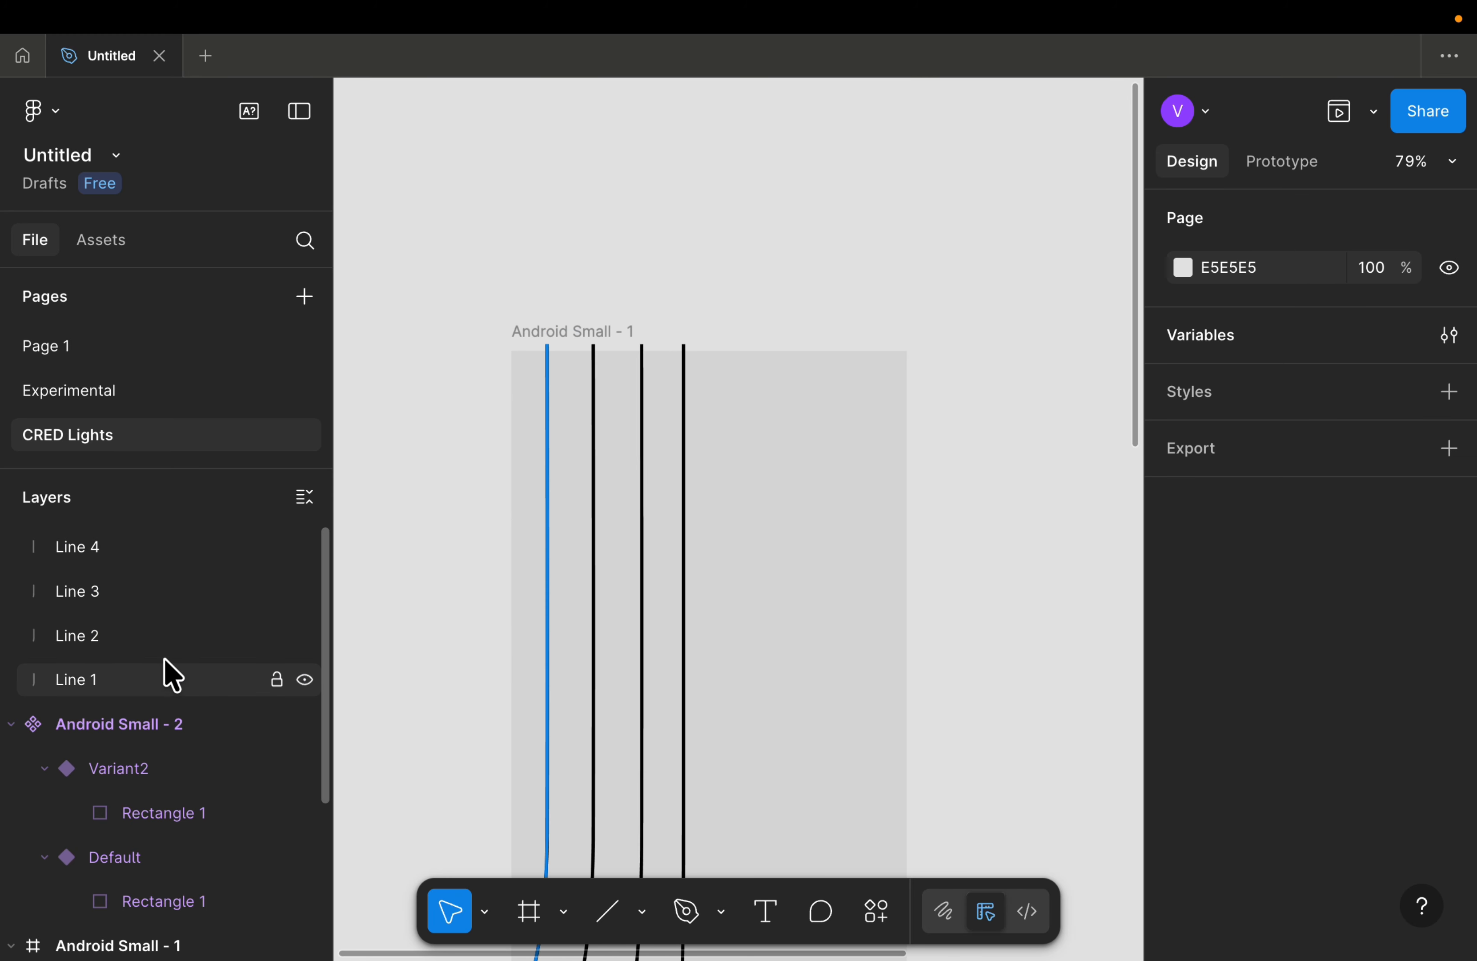
scroll(523, 493, down, 2)
scroll(533, 490, down, 3)
scroll(562, 437, up, 1)
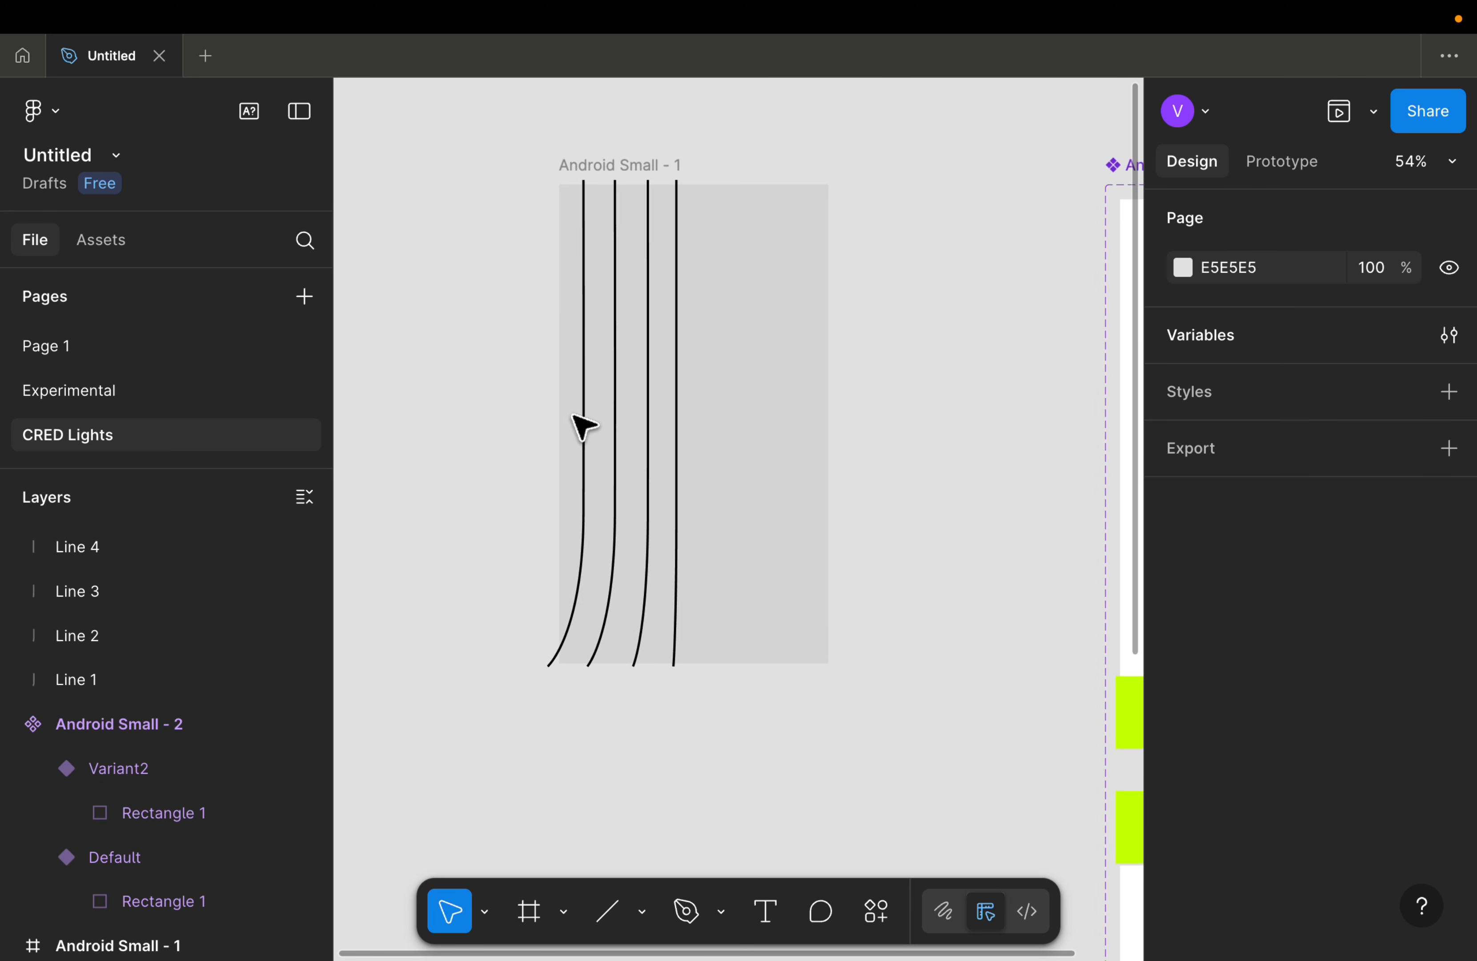
Step: Duplicate the four curved lines together onto the right half of the rectangle and flip the copies horizontally
click(107, 547)
shift+click(89, 675)
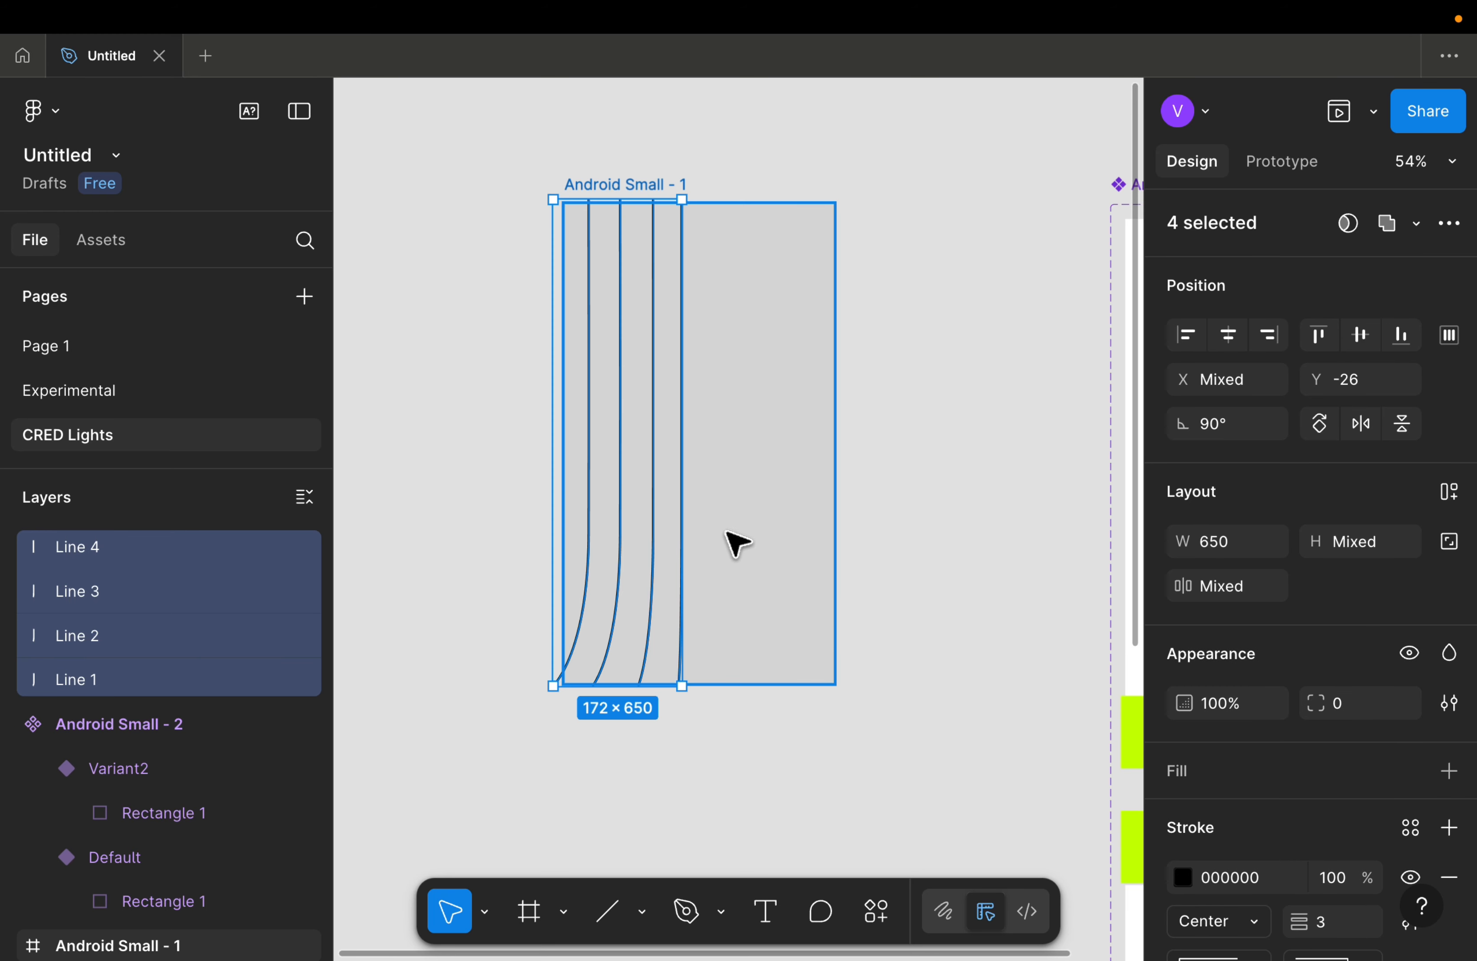
key(super+d)
drag(636, 453, 762, 454)
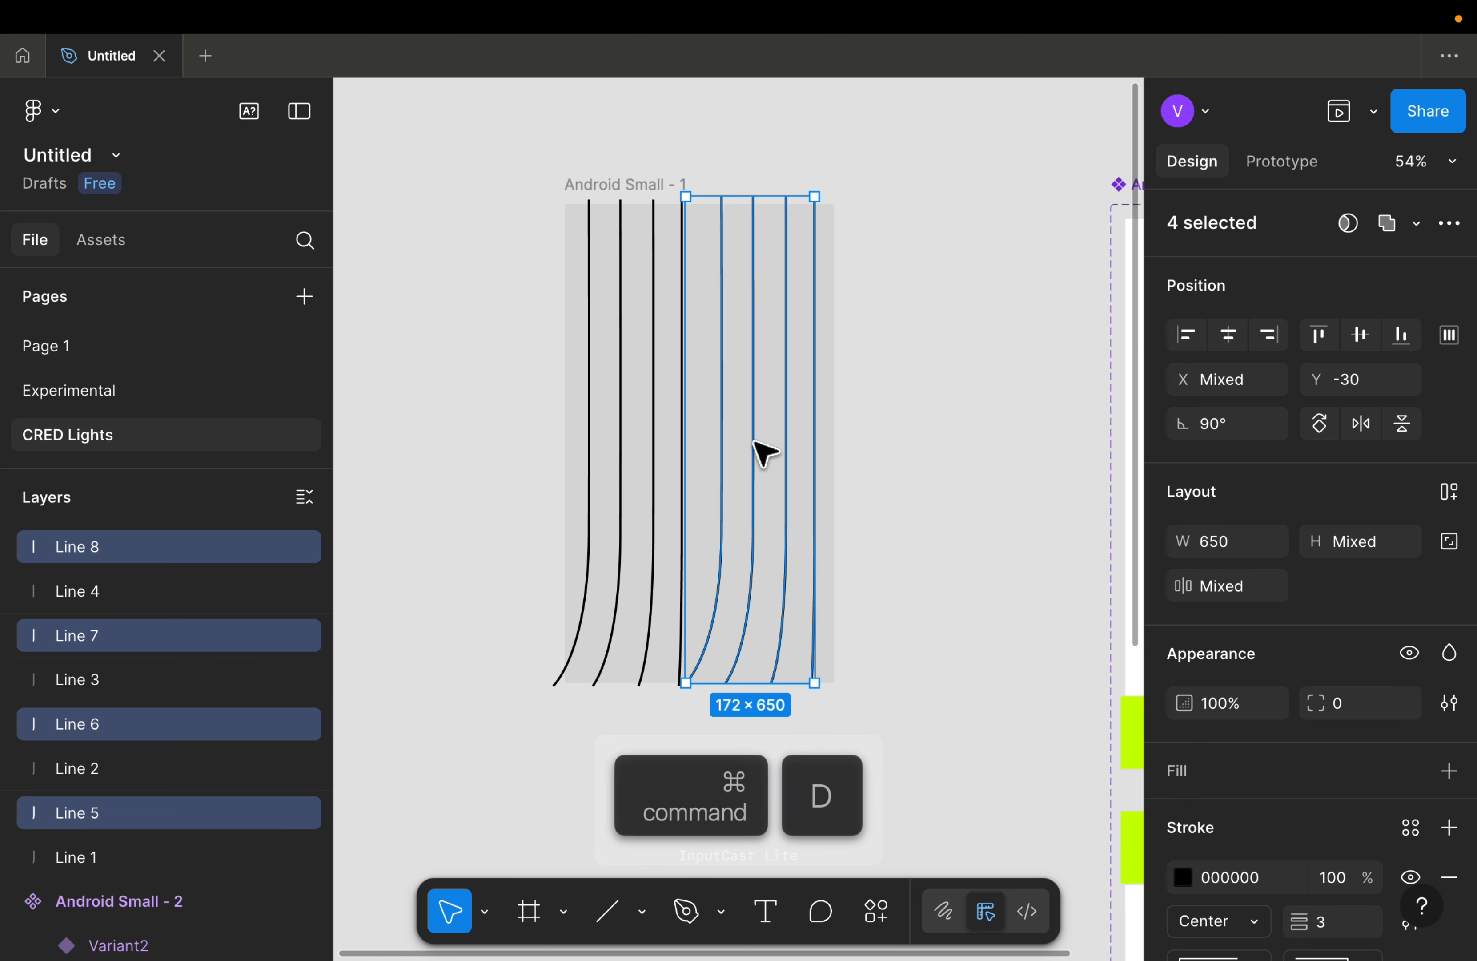
key(shift+h)
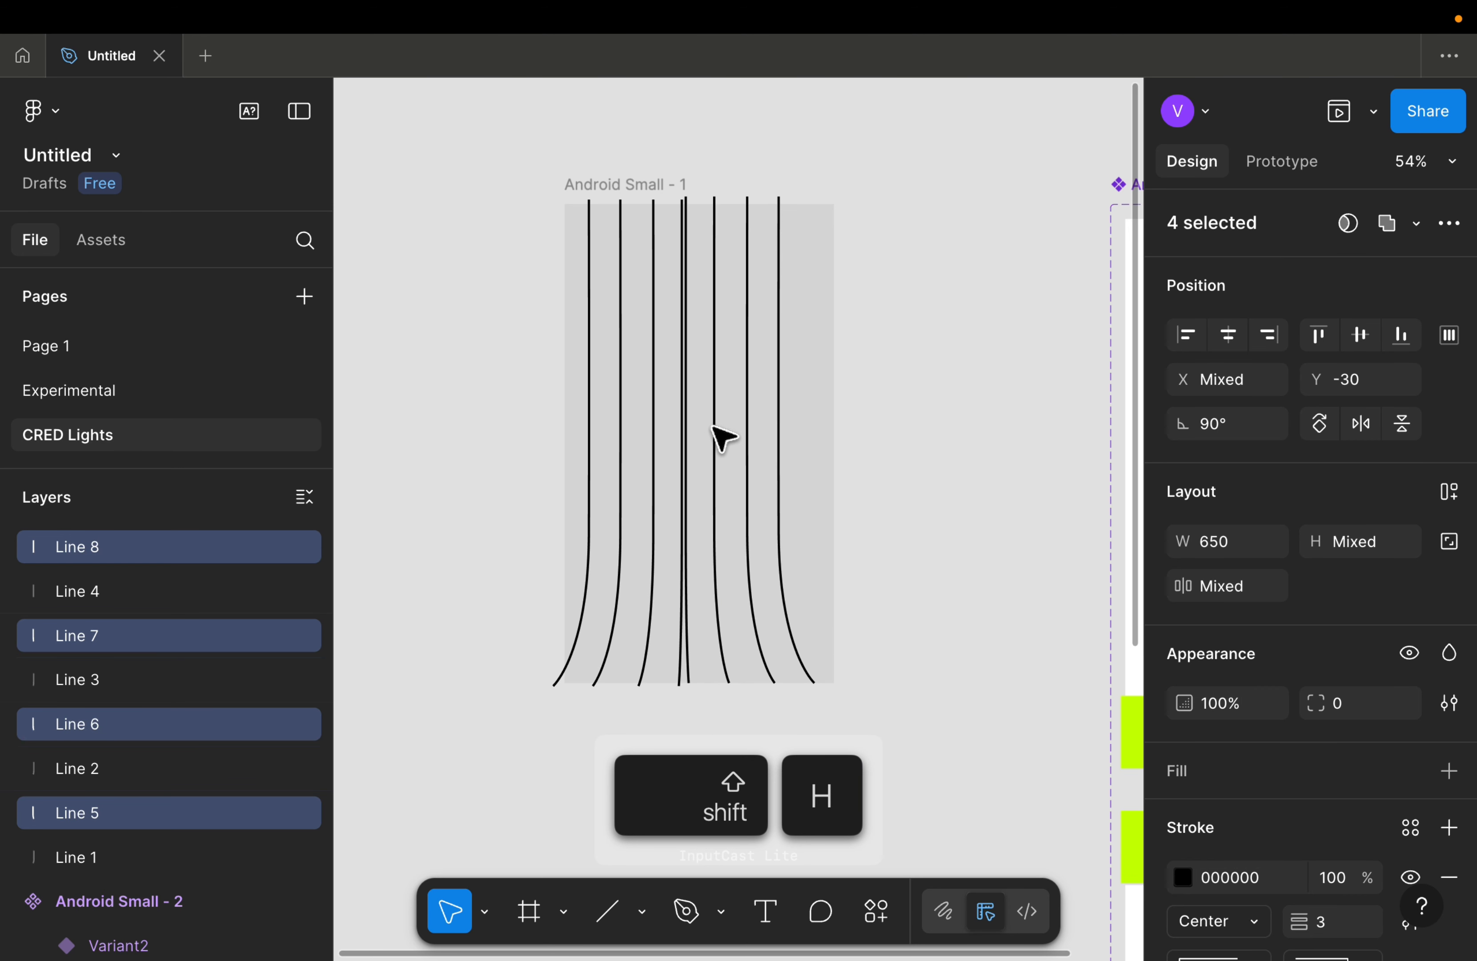
Step: Shift the four mirrored lines right until the outermost one ends just past the rectangle's lower-right corner
scroll(723, 437, up, 3)
key(shift+Right)
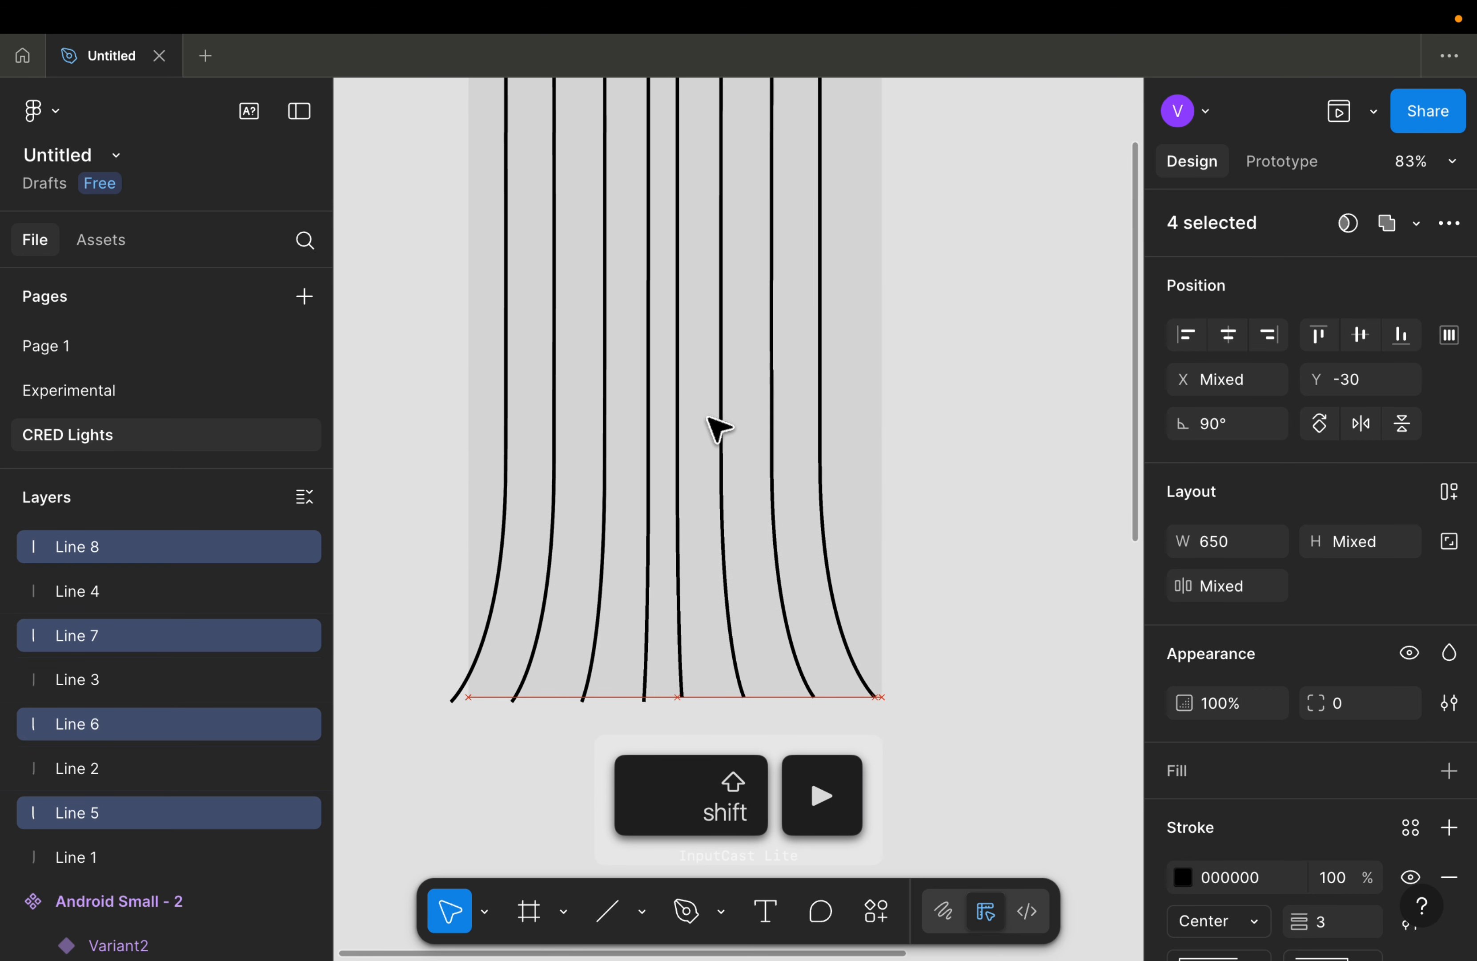
key(shift+Right)
key(shift+Right)
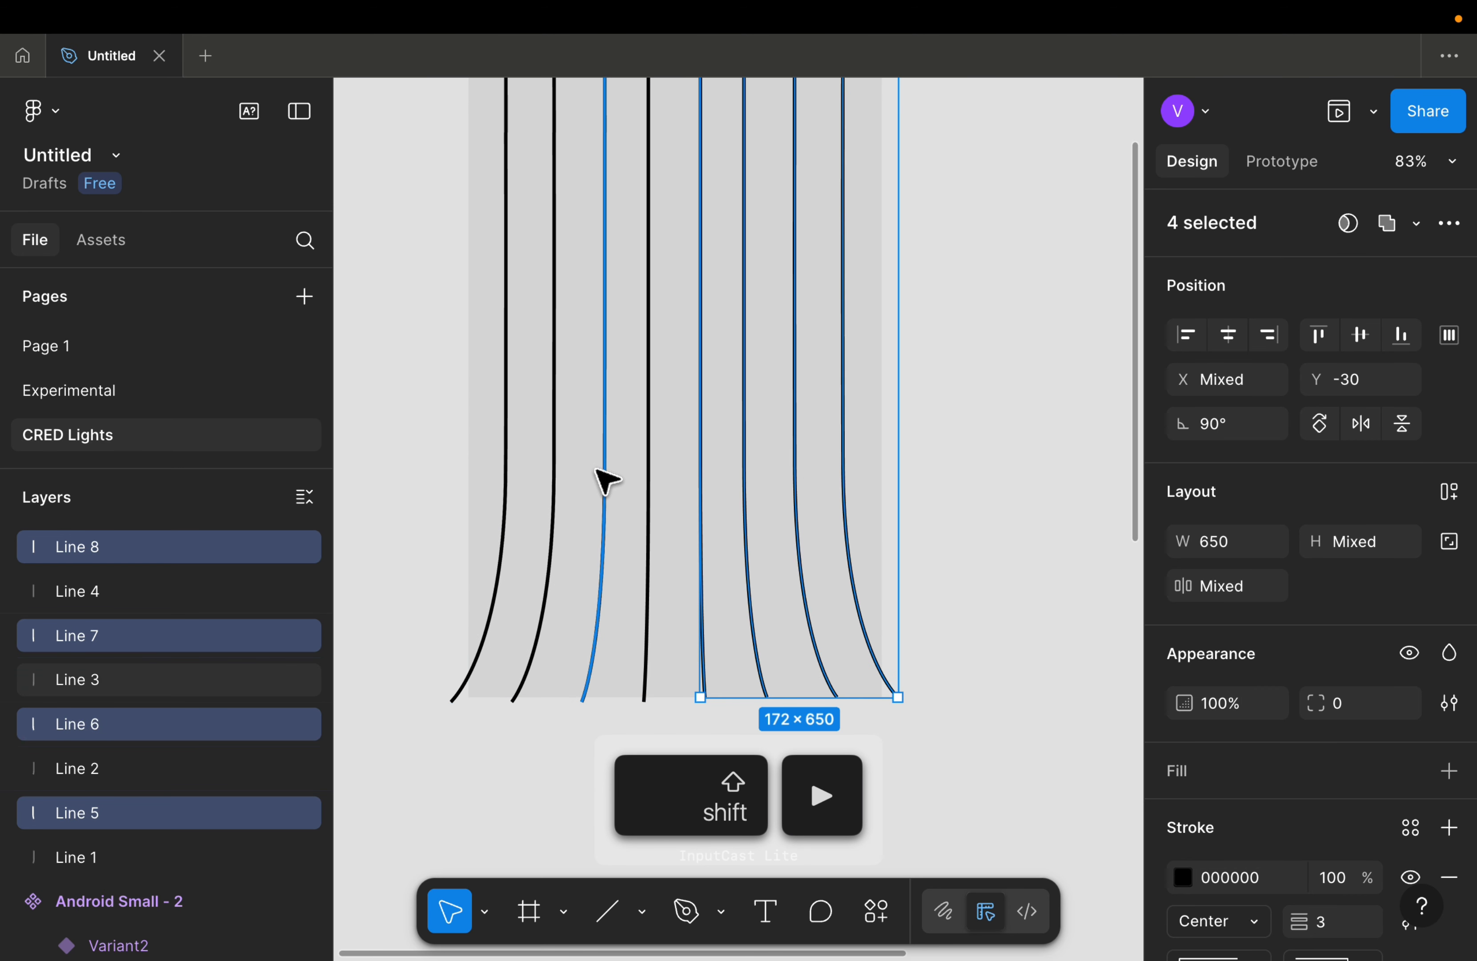
scroll(604, 478, down, 3)
scroll(604, 478, up, 2)
scroll(520, 403, down, 2)
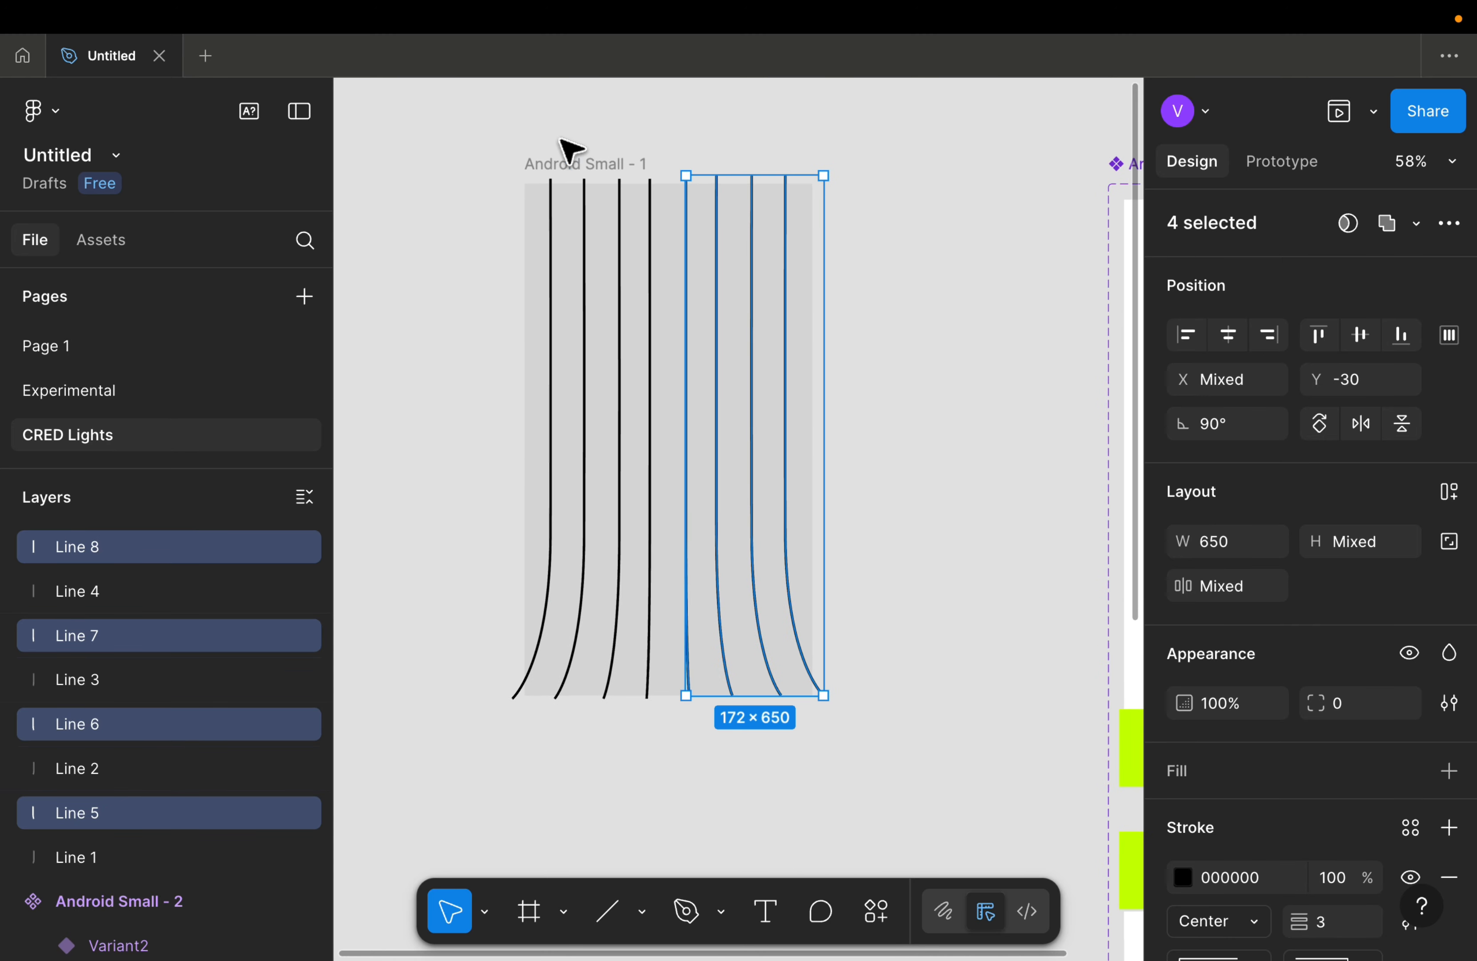
click(567, 165)
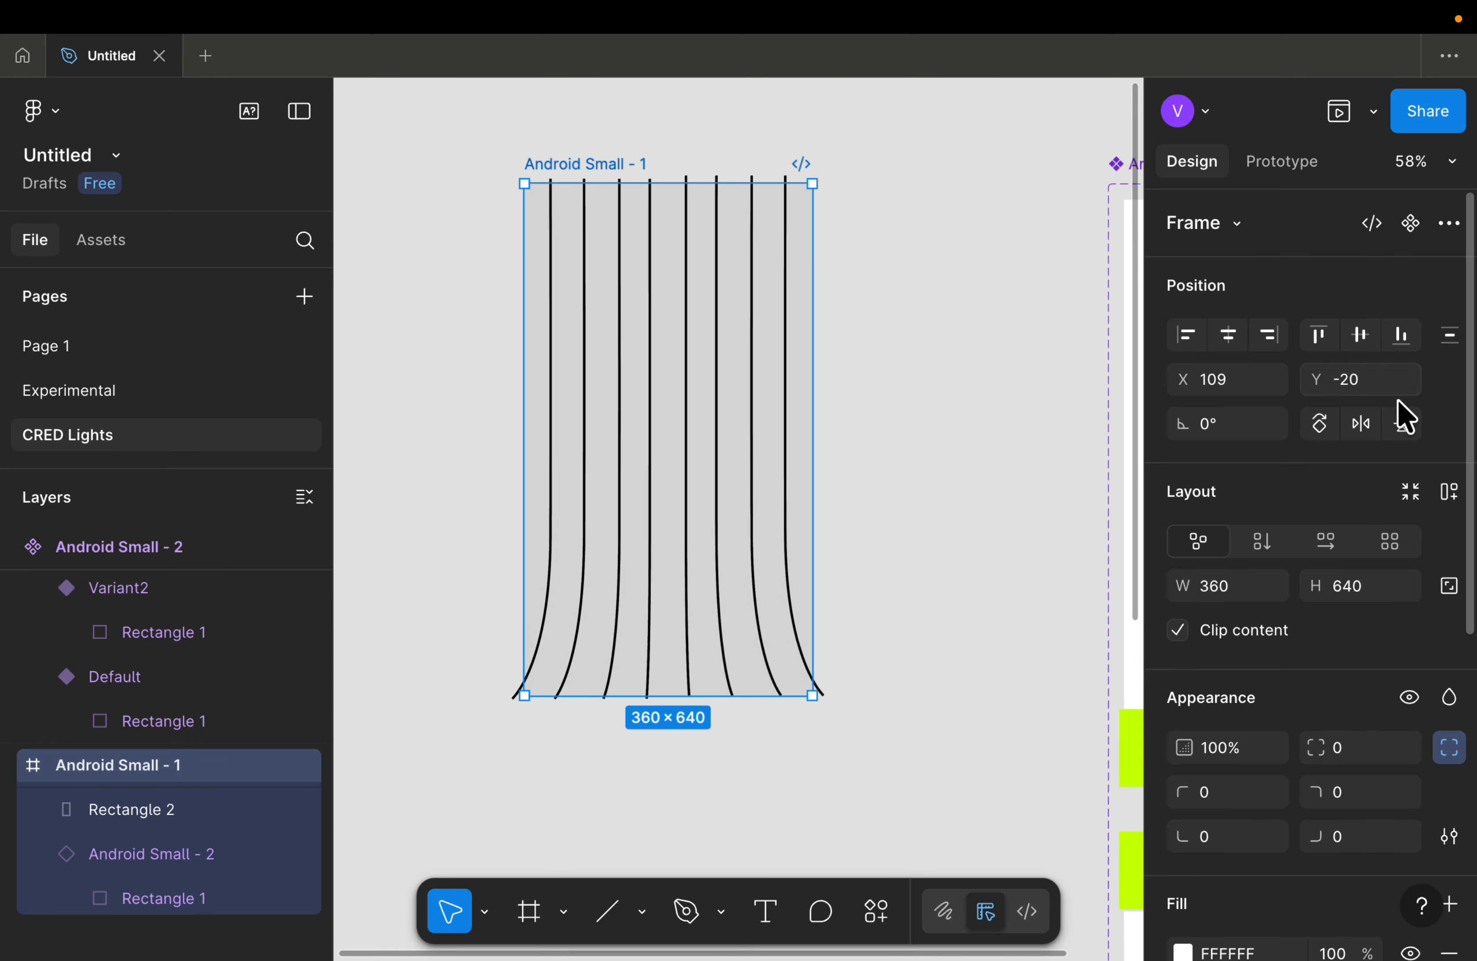
scroll(1361, 457, down, 2)
click(1180, 541)
click(1180, 541)
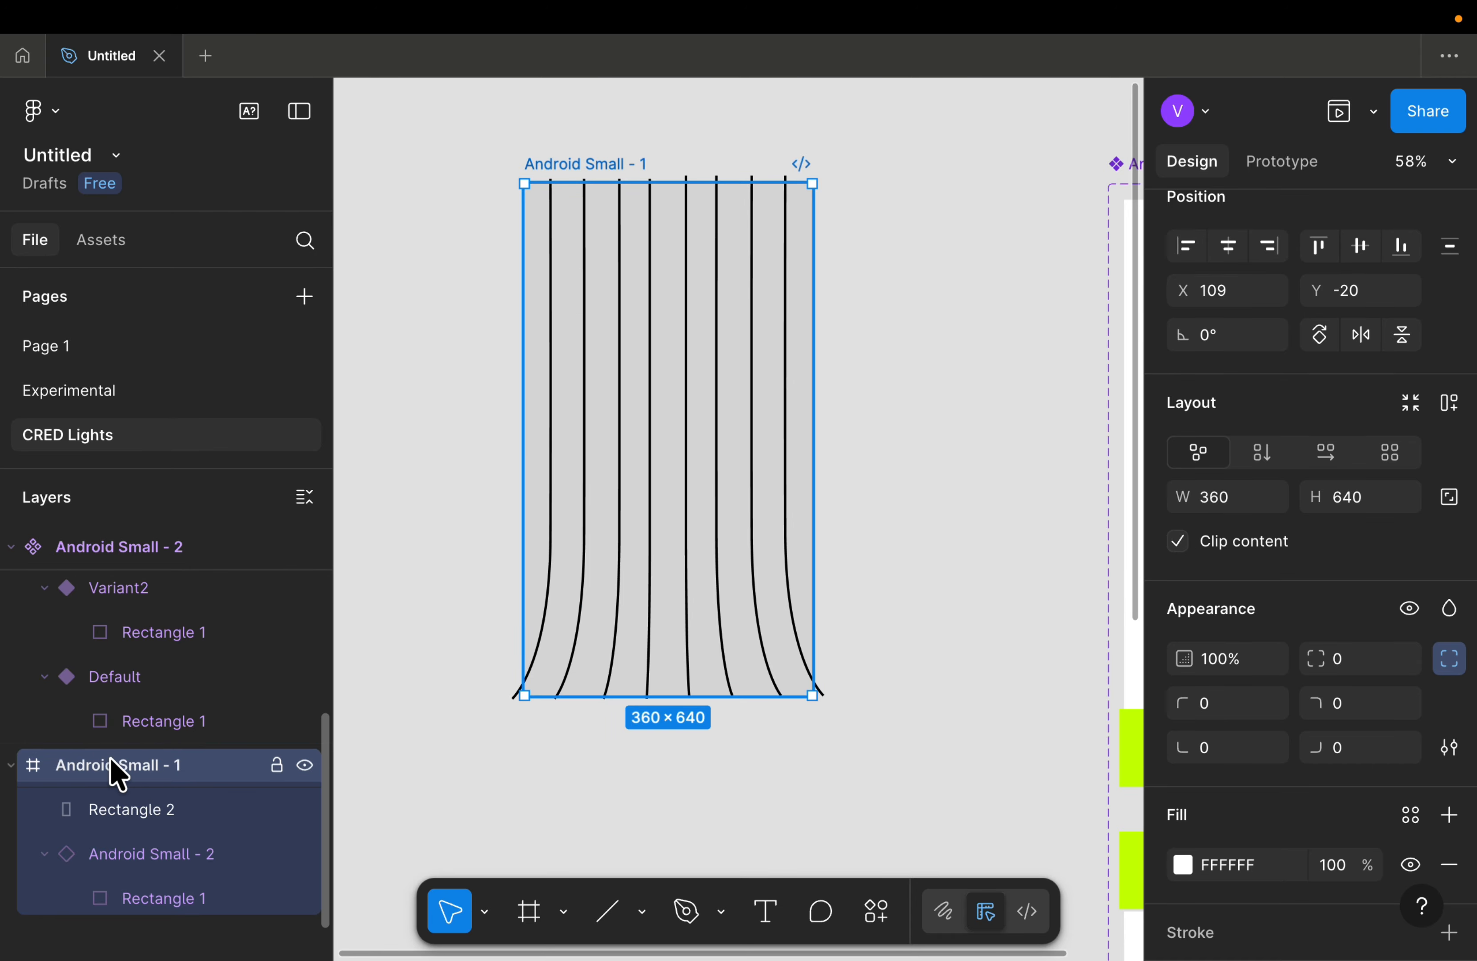
Step: Select all eight lines, cut them, and paste them into the Android Small - 1 frame
scroll(93, 717, up, 5)
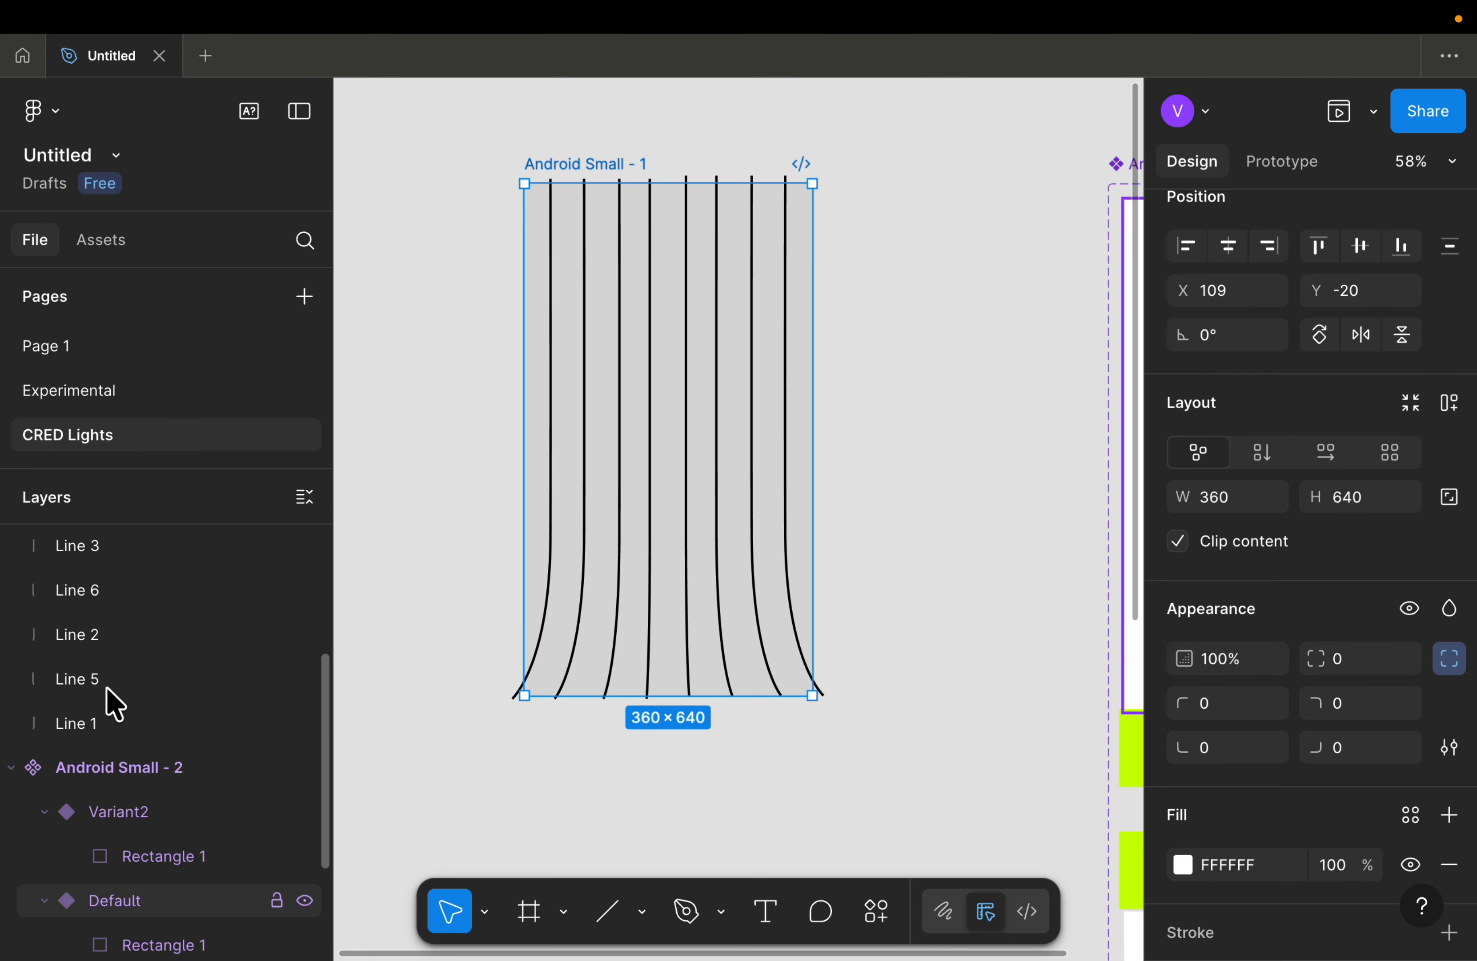
click(108, 549)
shift+click(85, 856)
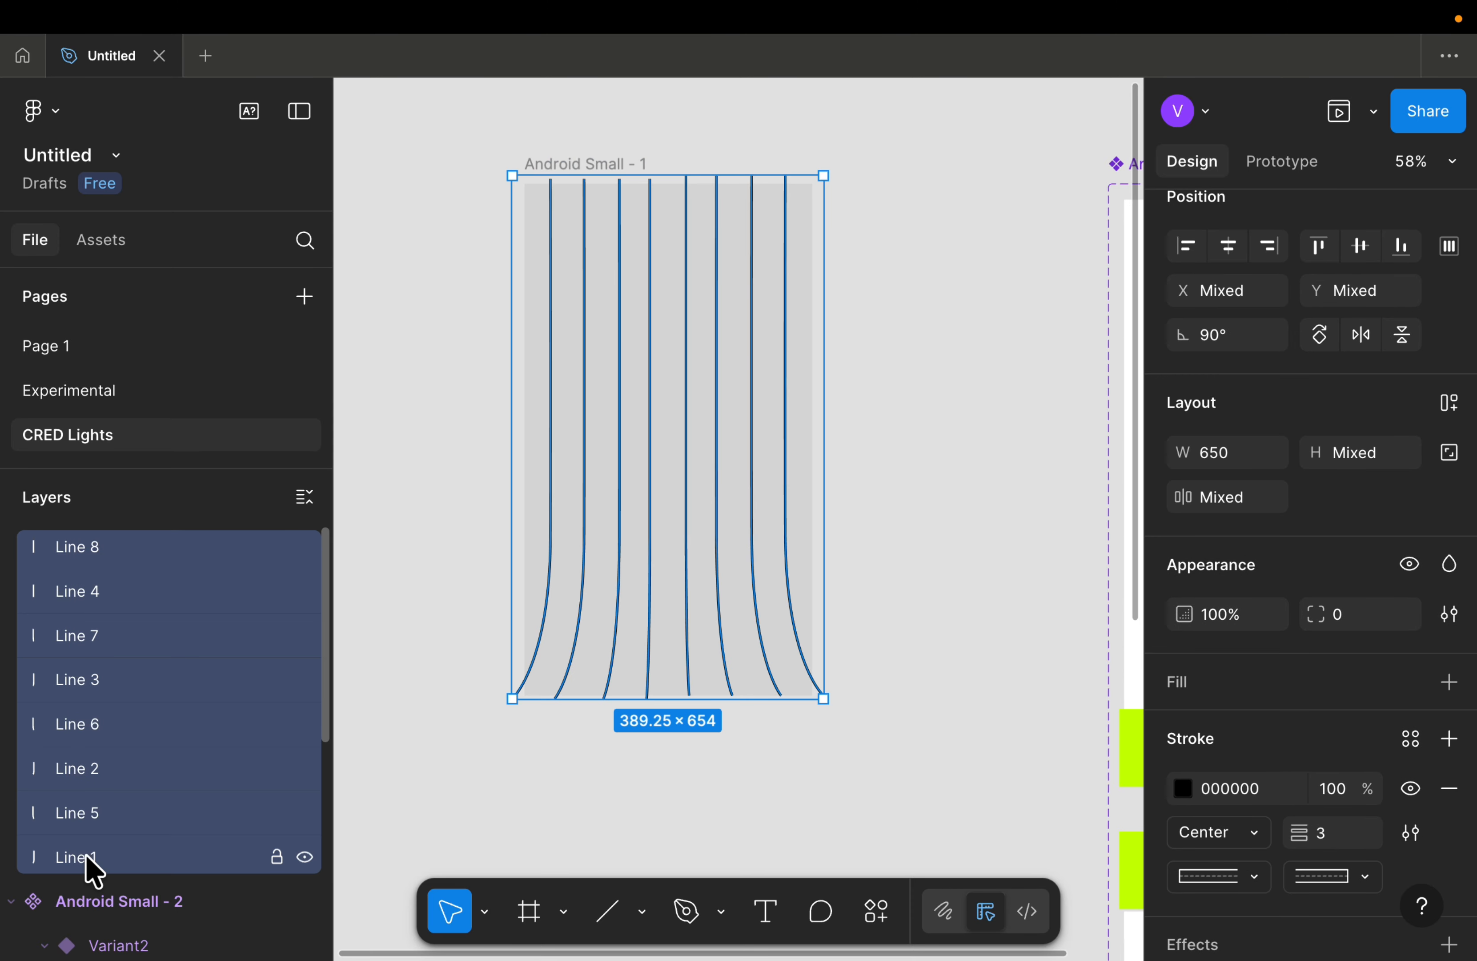
scroll(742, 478, down, 5)
scroll(185, 801, down, 4)
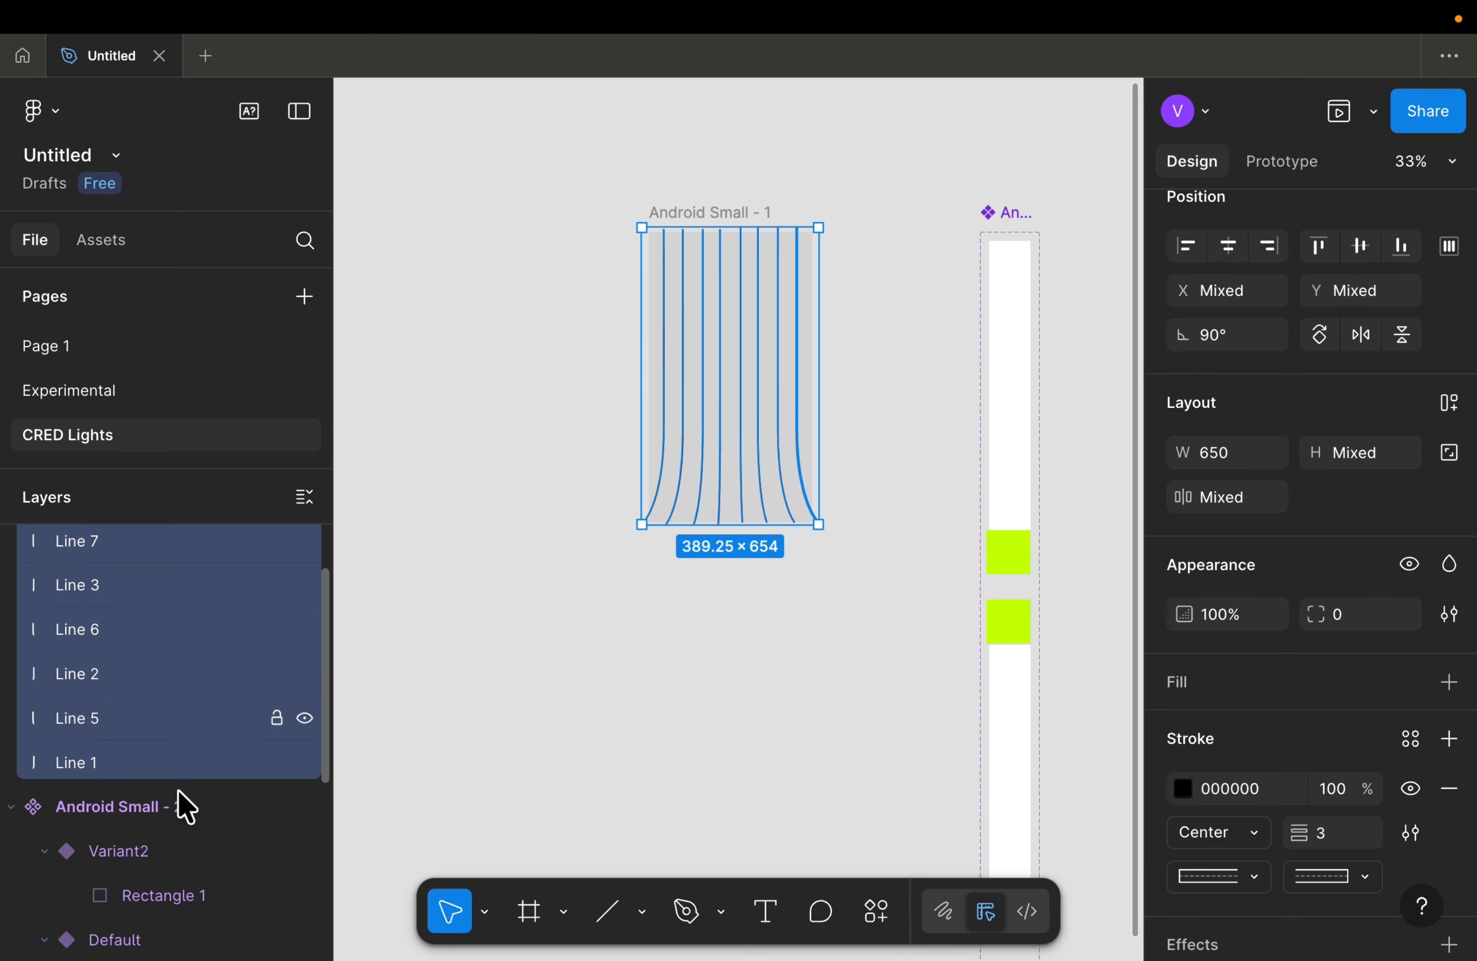
scroll(185, 802, up, 2)
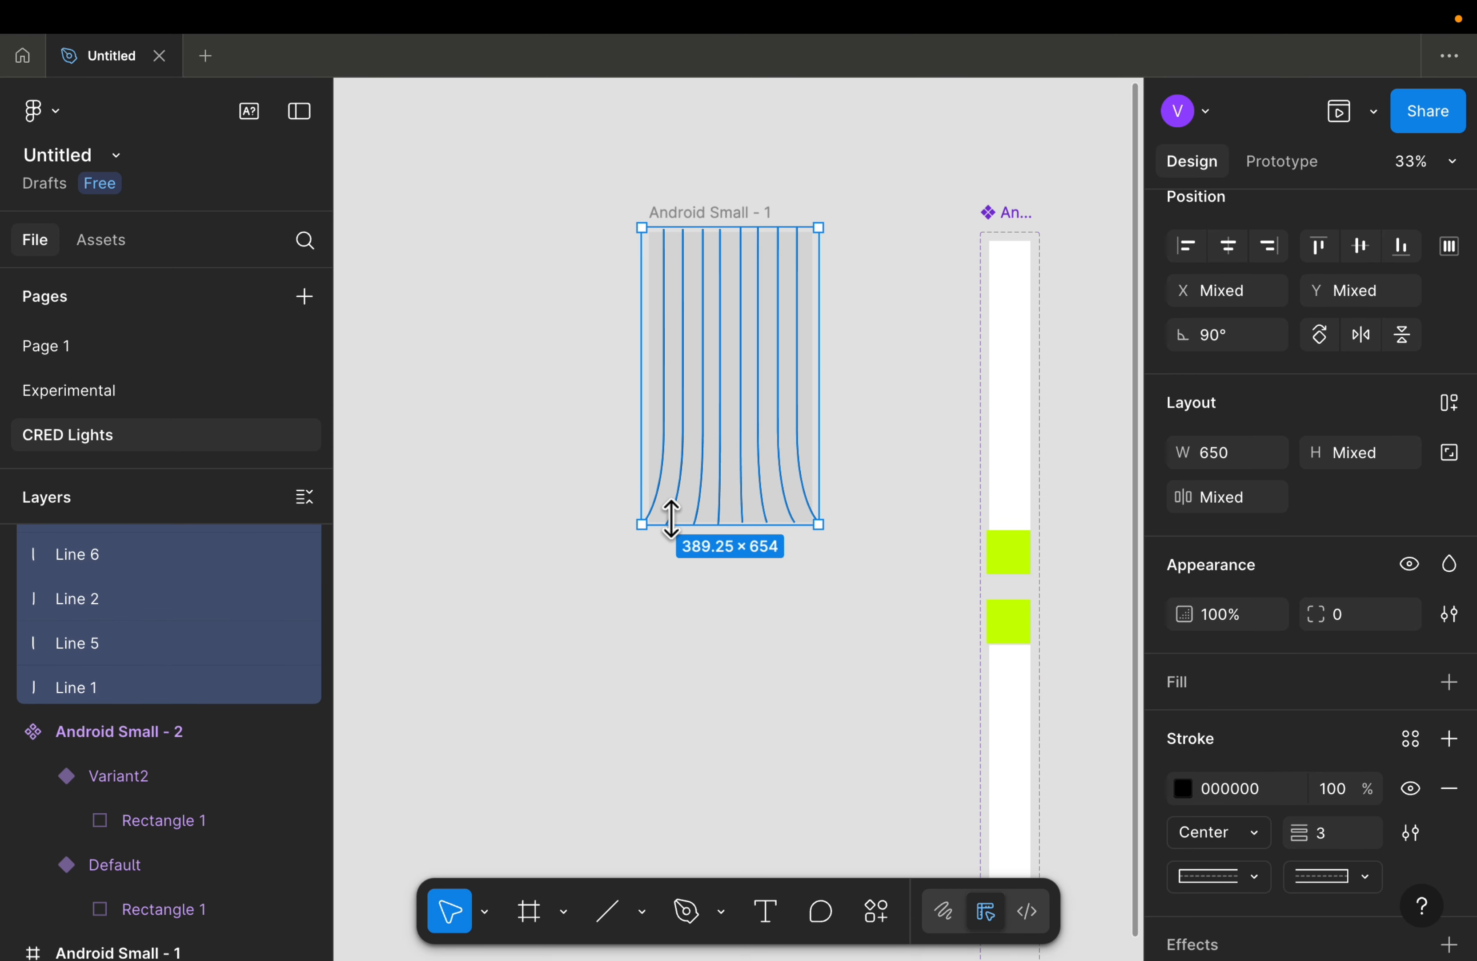
scroll(671, 520, up, 2)
key(super+x)
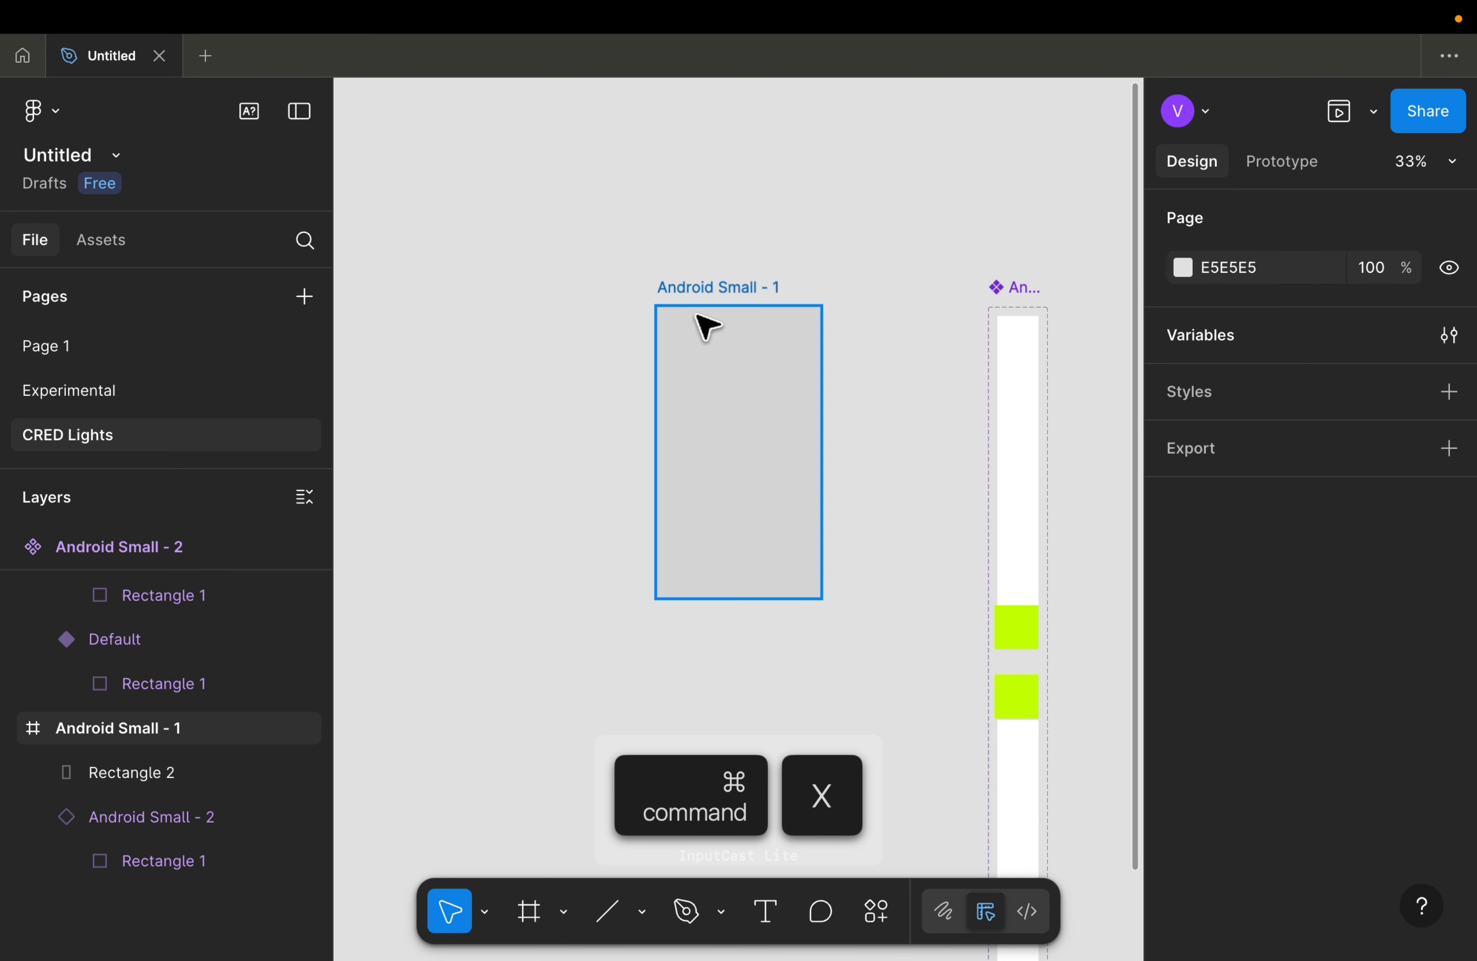
scroll(711, 321, down, 1)
scroll(689, 264, up, 3)
click(694, 242)
scroll(686, 224, down, 3)
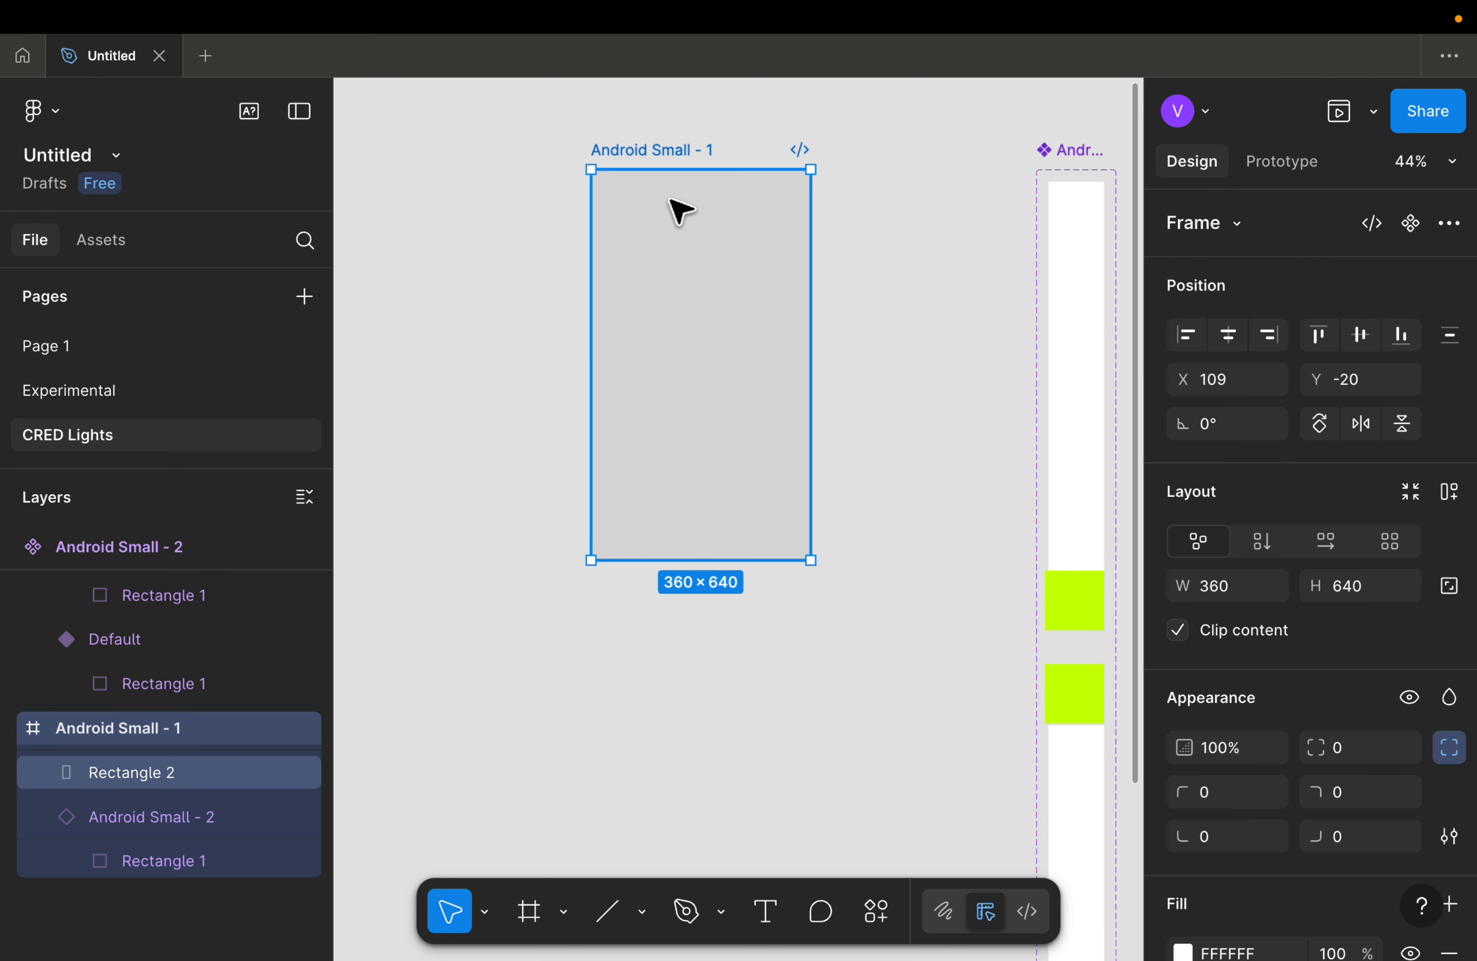
click(653, 159)
key(super+v)
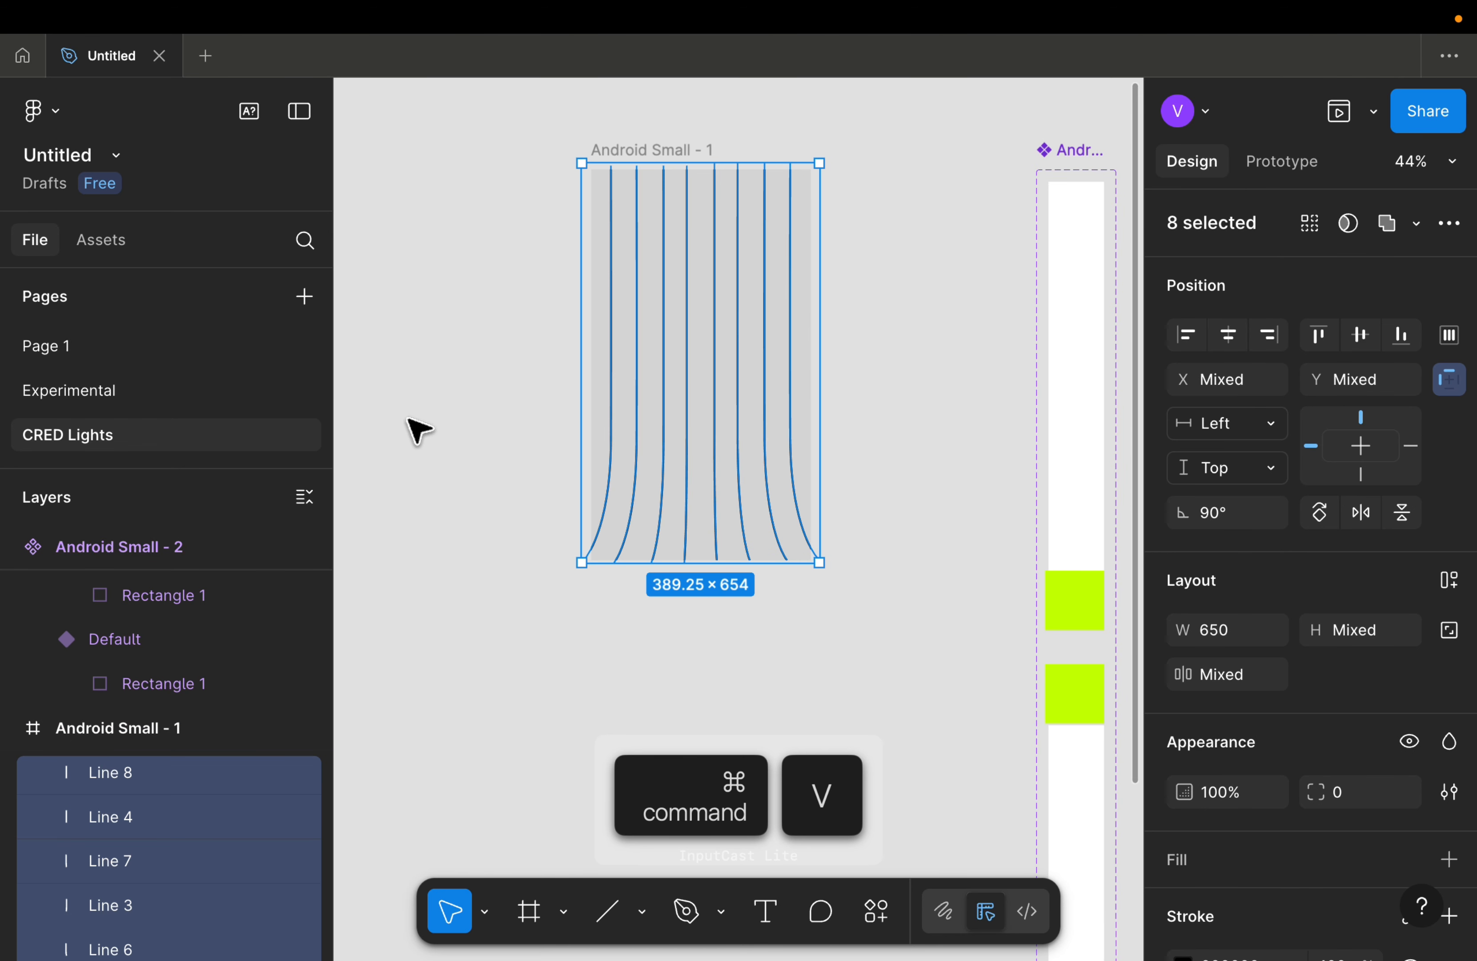
scroll(586, 426, up, 3)
scroll(861, 405, up, 5)
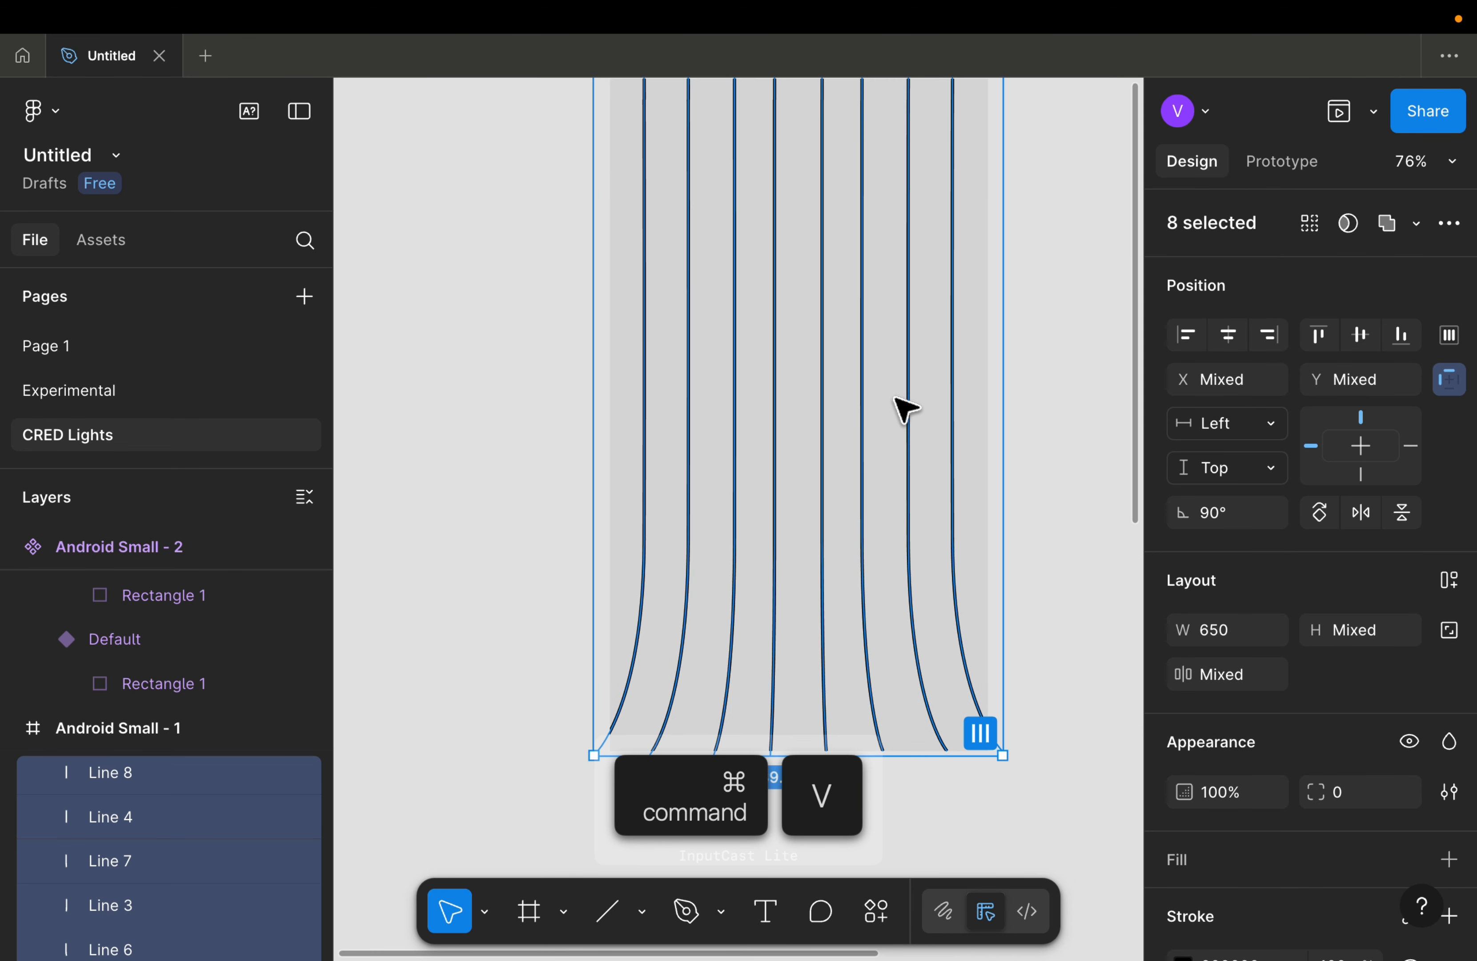
scroll(719, 360, down, 3)
scroll(106, 776, down, 5)
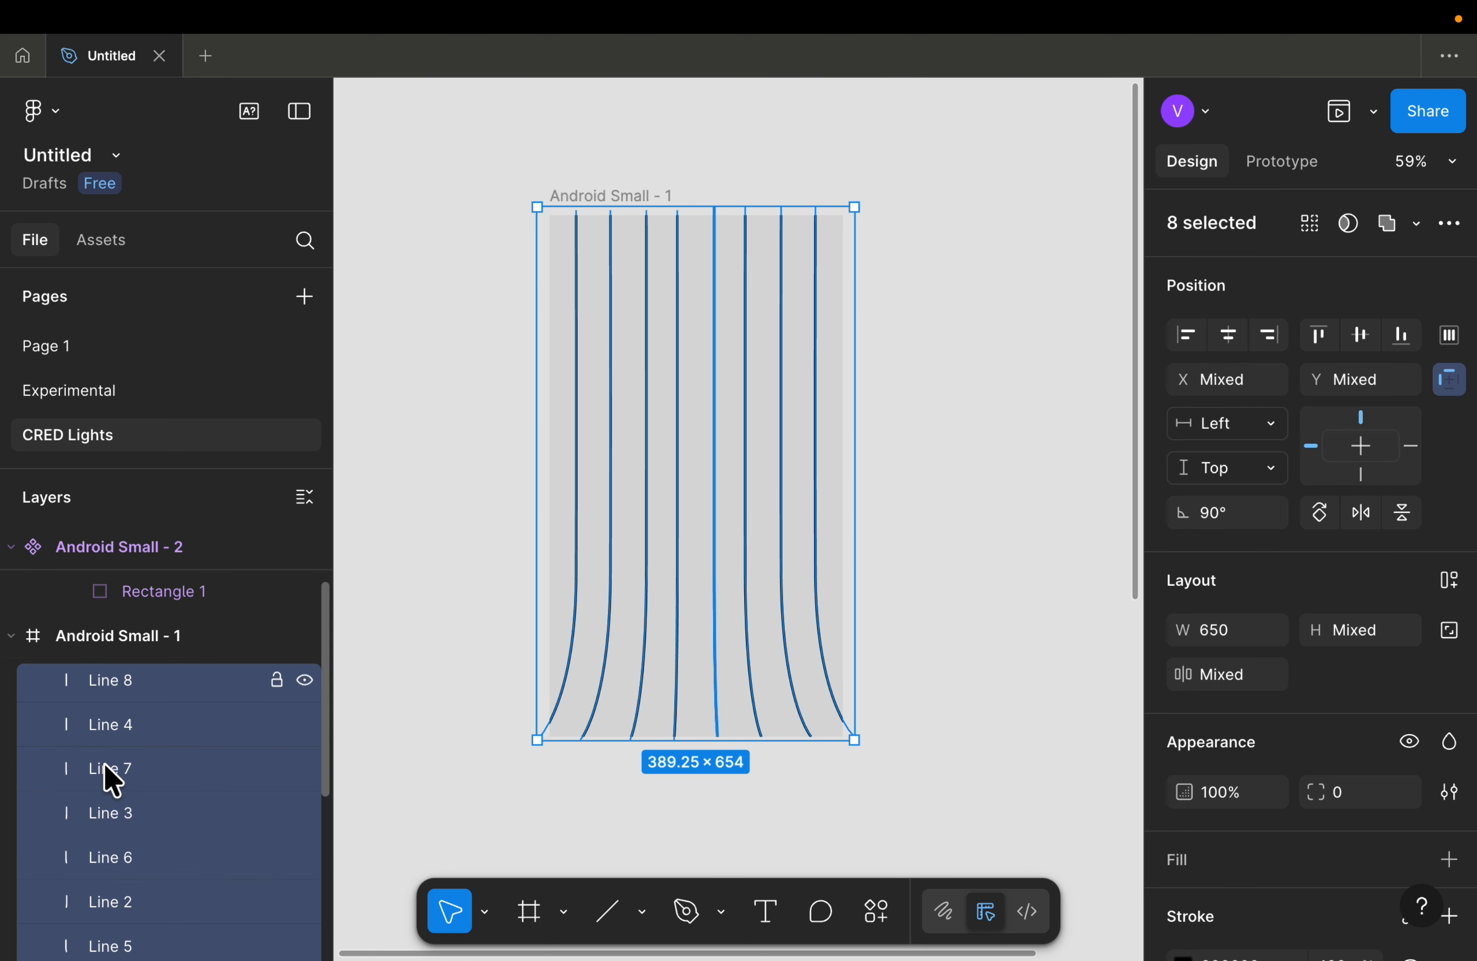
click(121, 793)
scroll(121, 801, up, 3)
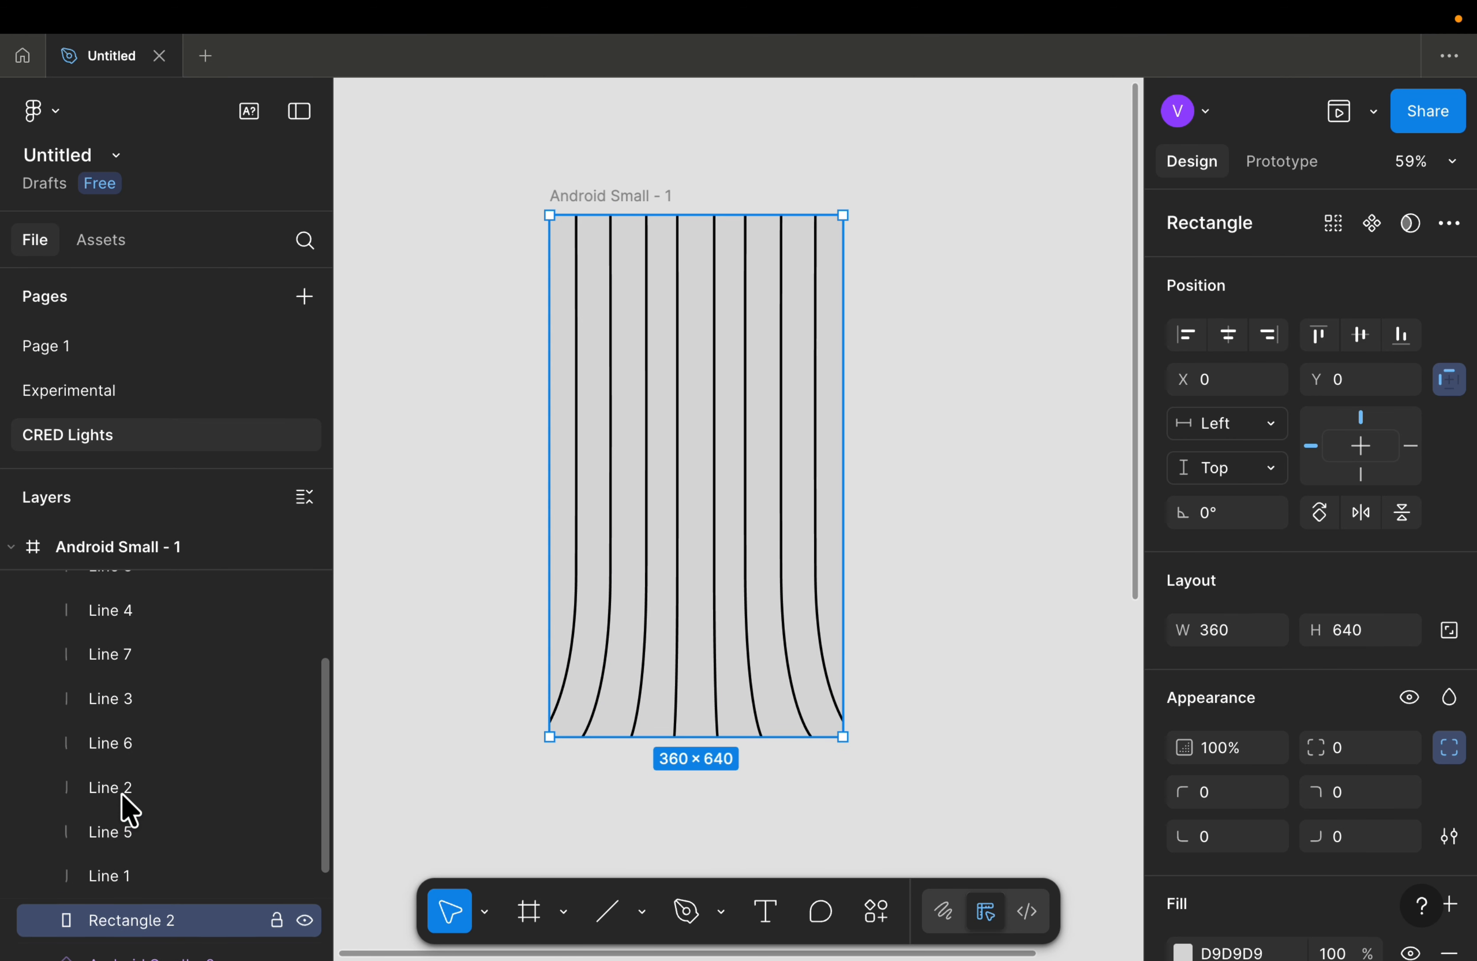
scroll(120, 687, down, 3)
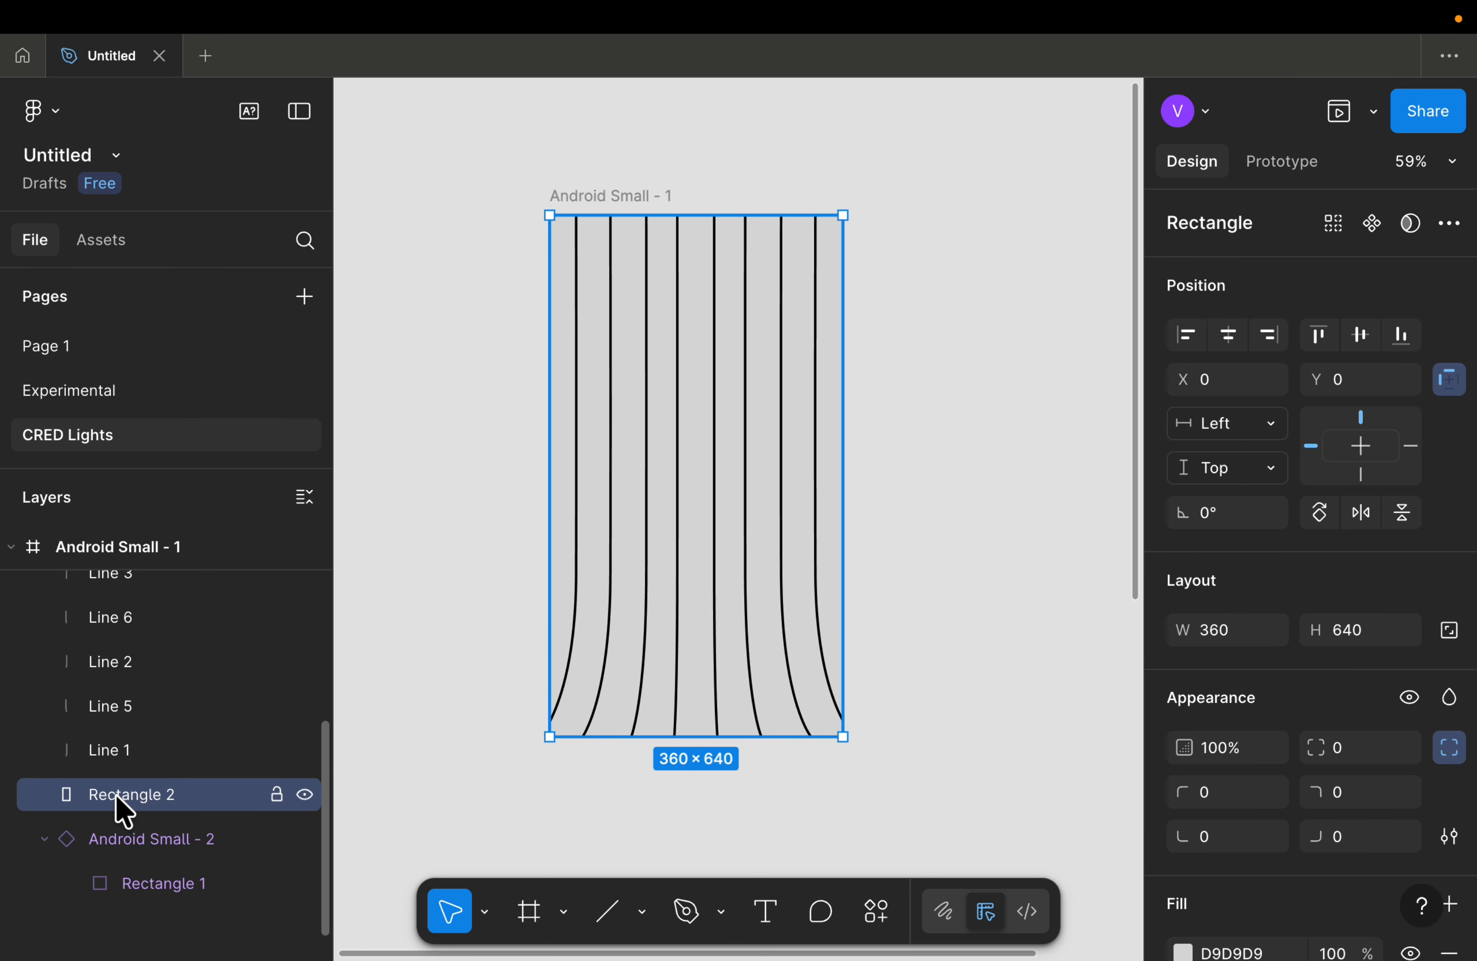
scroll(123, 805, up, 3)
shift+click(108, 730)
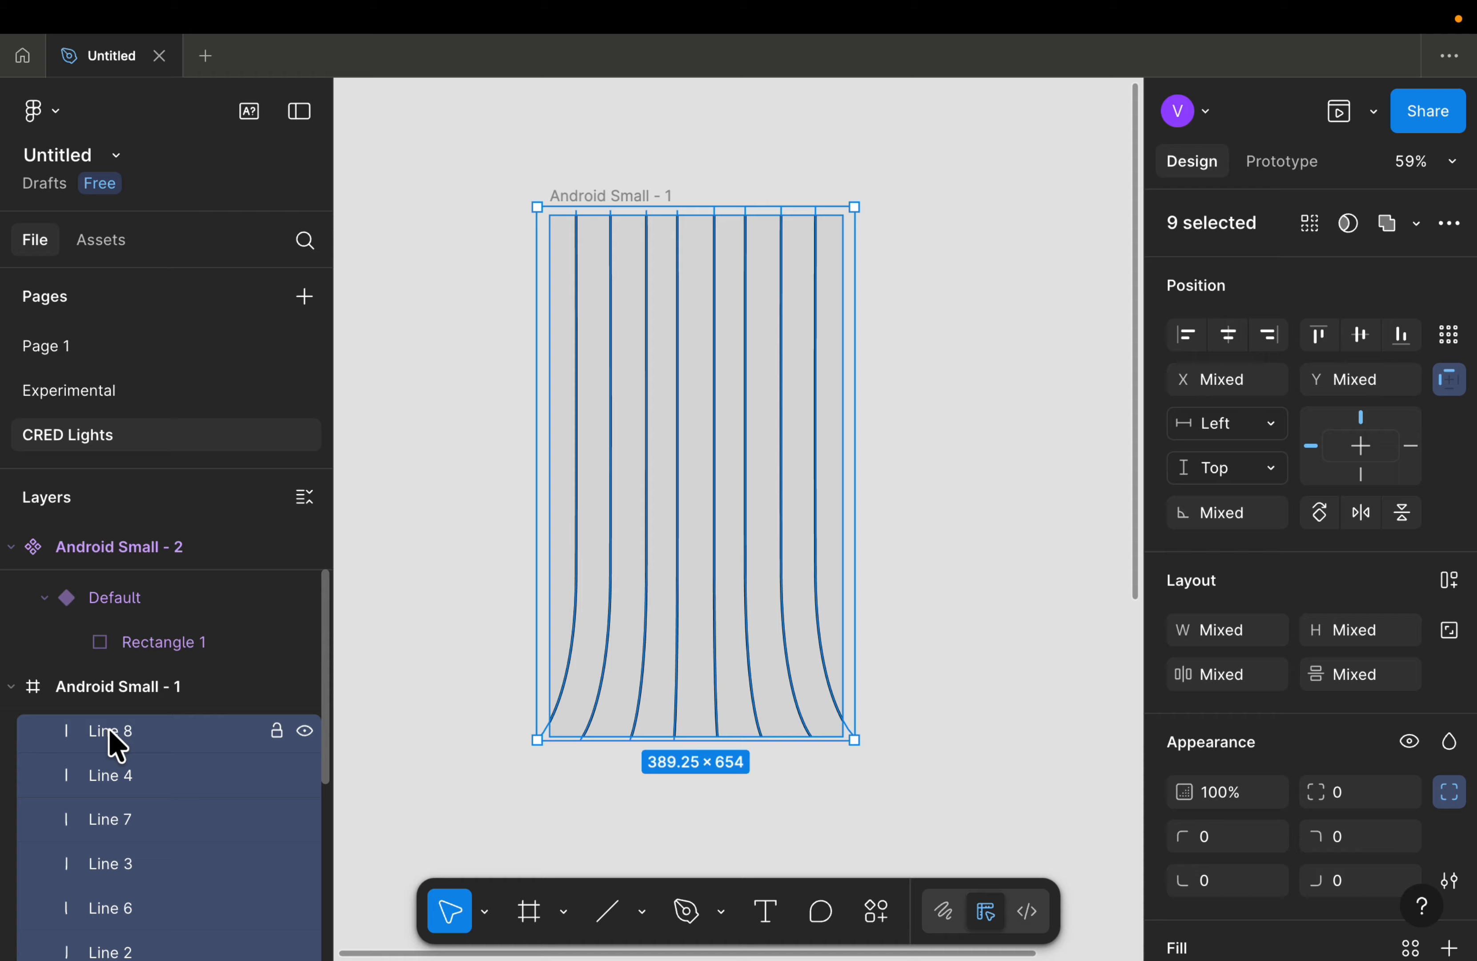
Step: Subtract the eight curved lines from Rectangle 2 in the Android Small - 1 frame with the Subtract boolean operation
scroll(119, 786, down, 5)
click(127, 839)
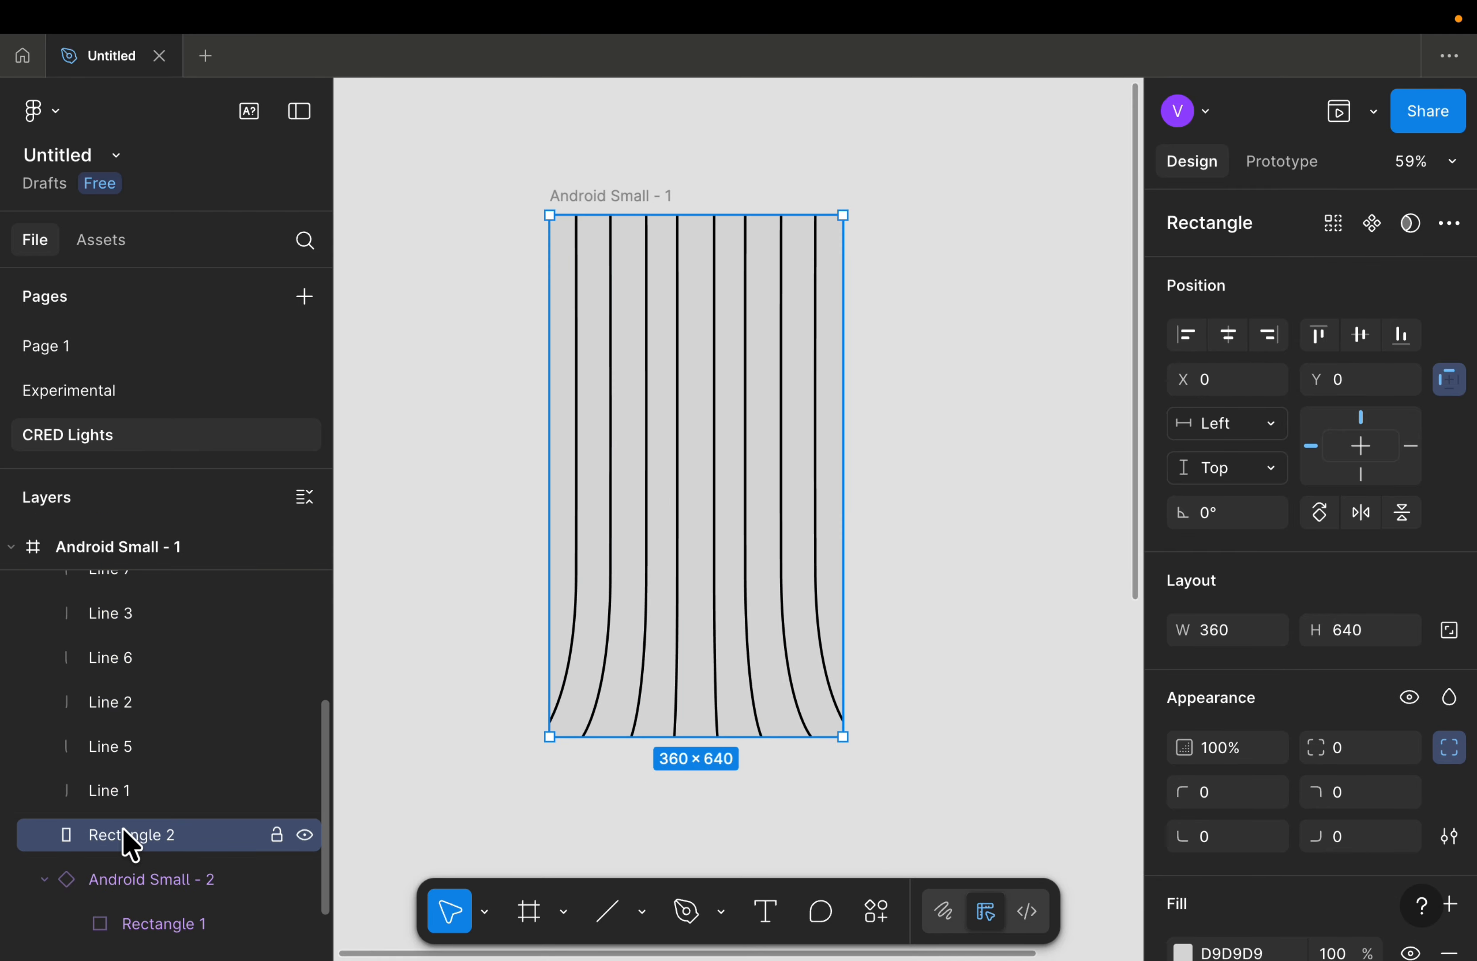
scroll(122, 829, up, 3)
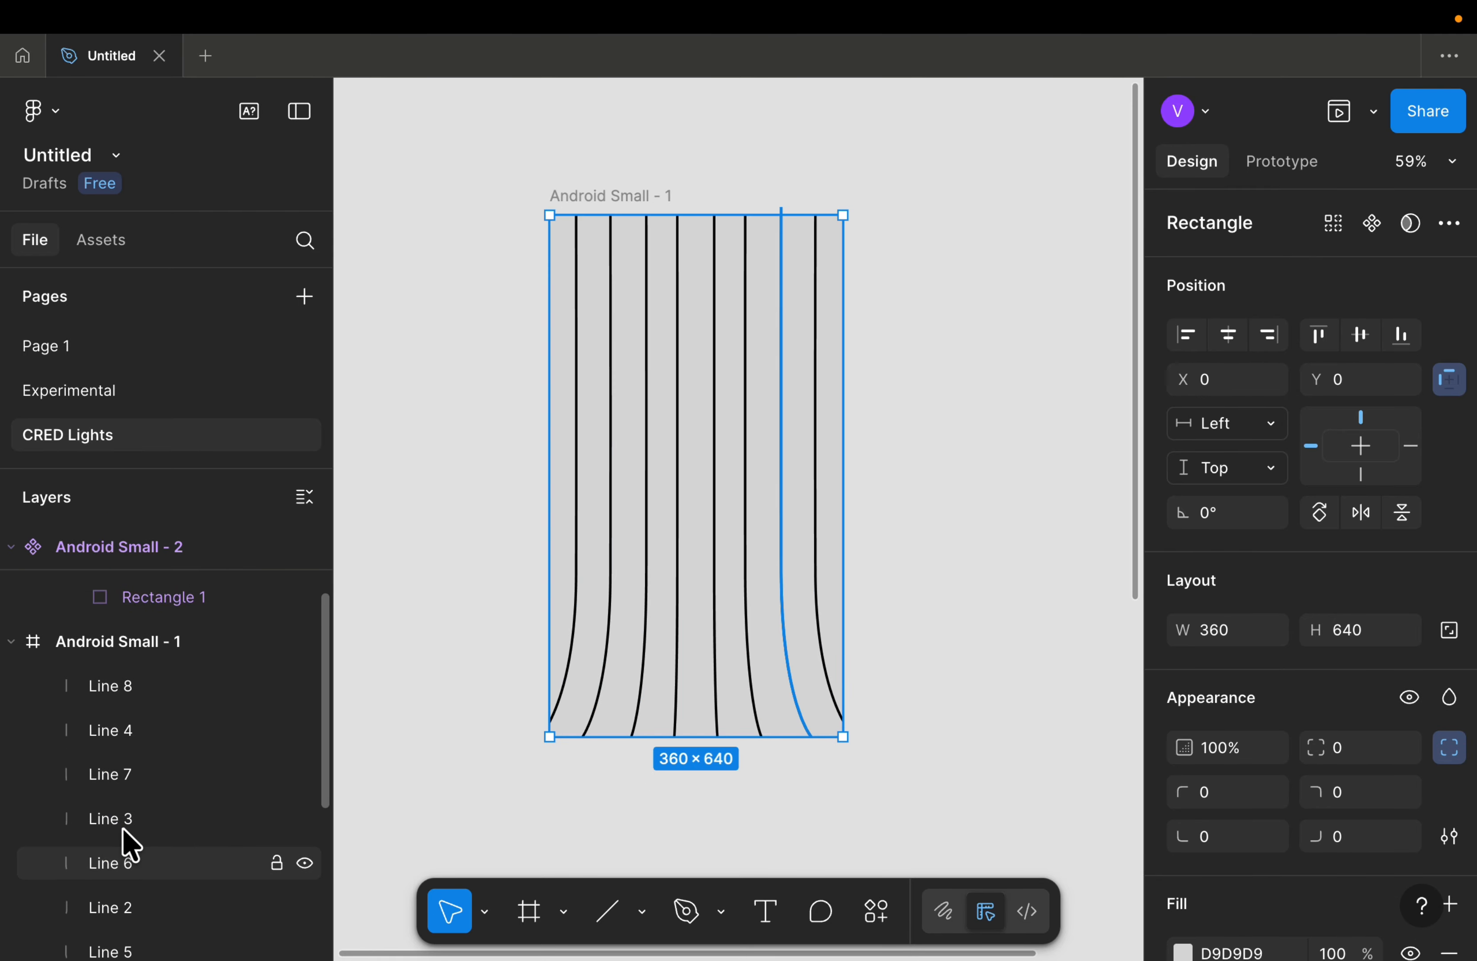
shift+click(116, 682)
scroll(162, 759, down, 3)
scroll(161, 759, up, 1)
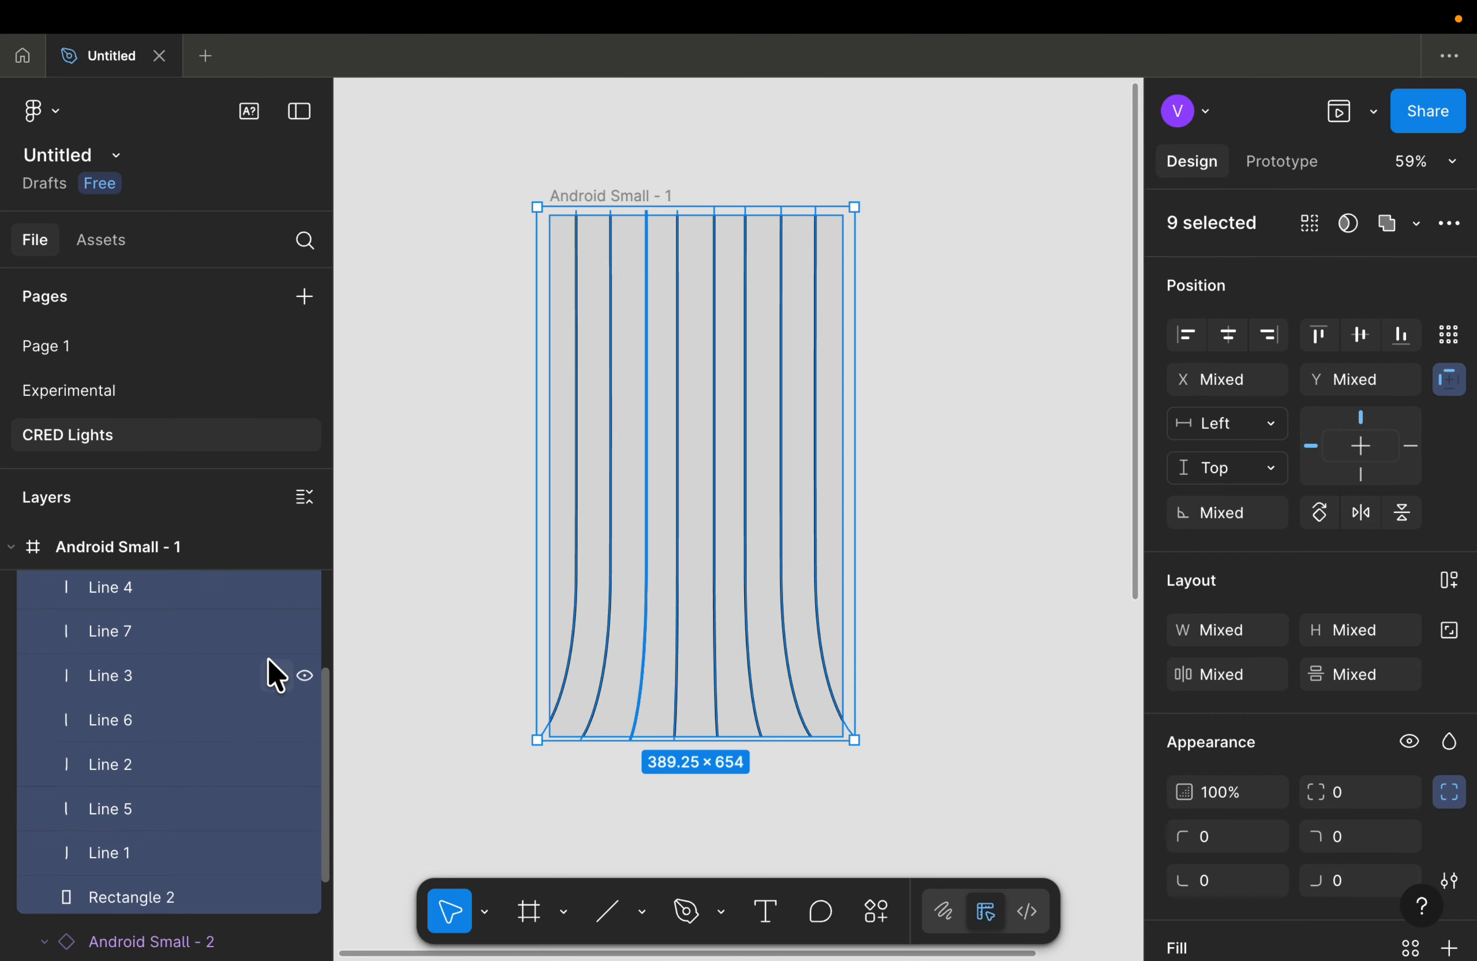
scroll(517, 616, right, 1)
scroll(516, 617, up, 1)
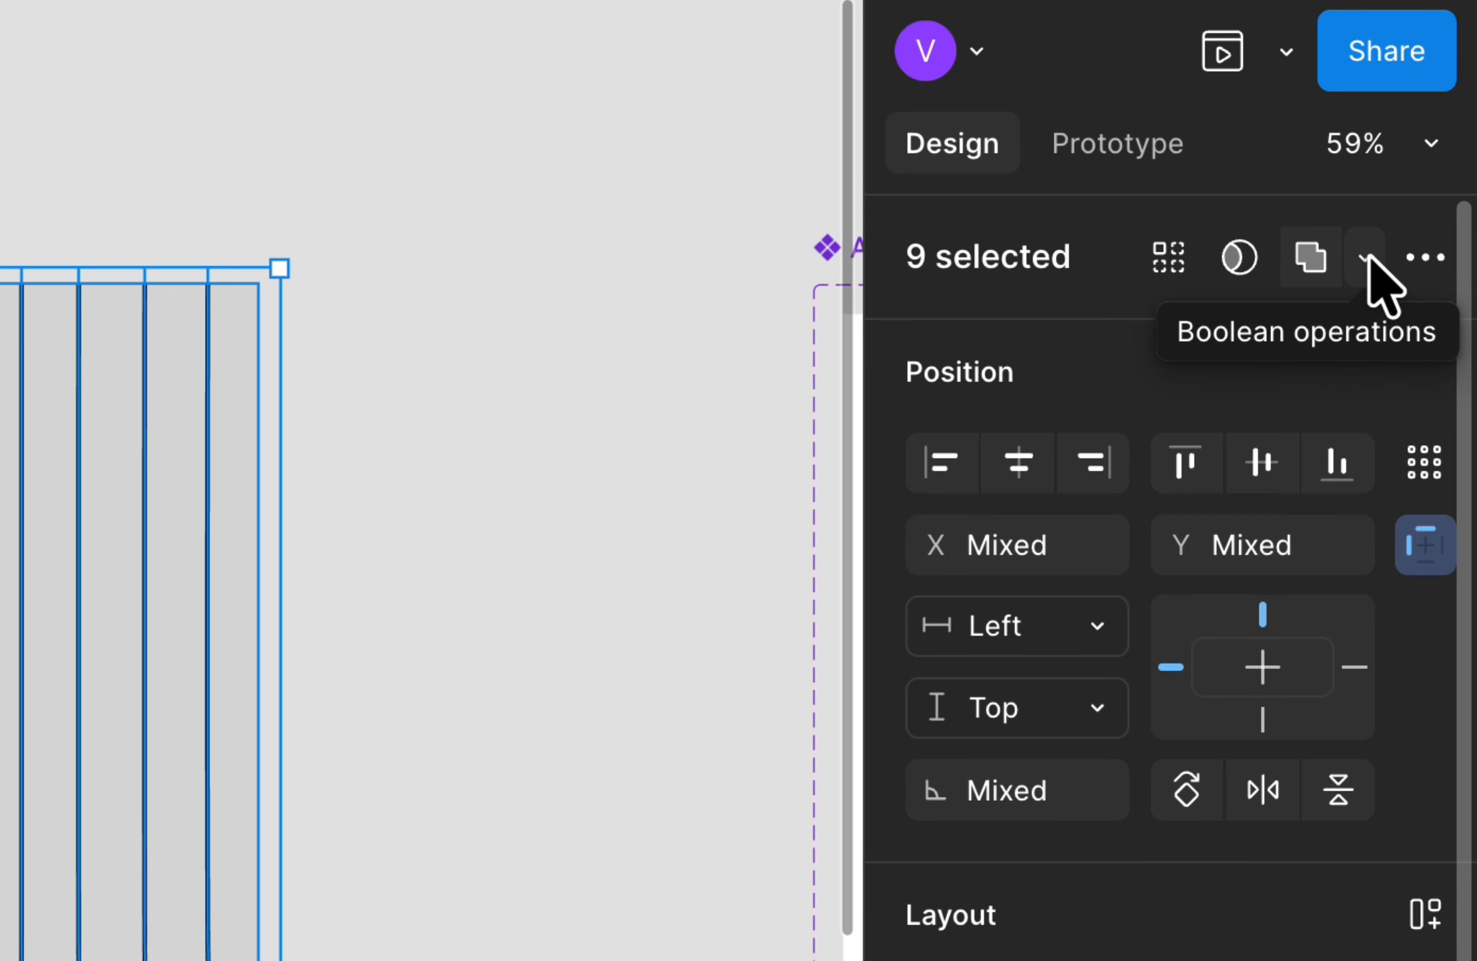
click(1365, 259)
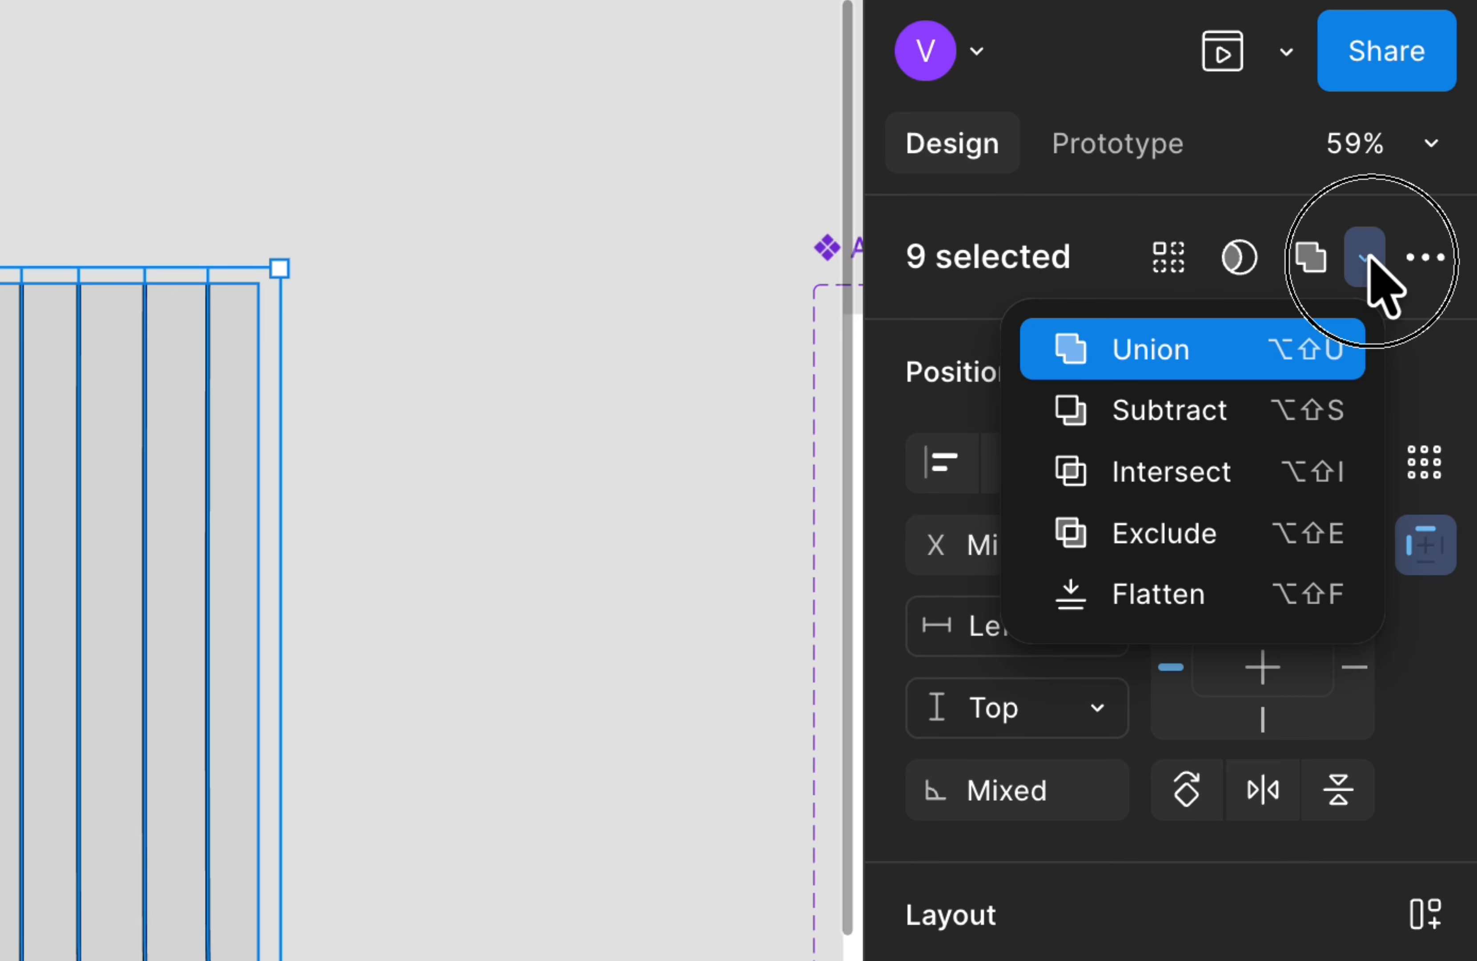
click(1256, 406)
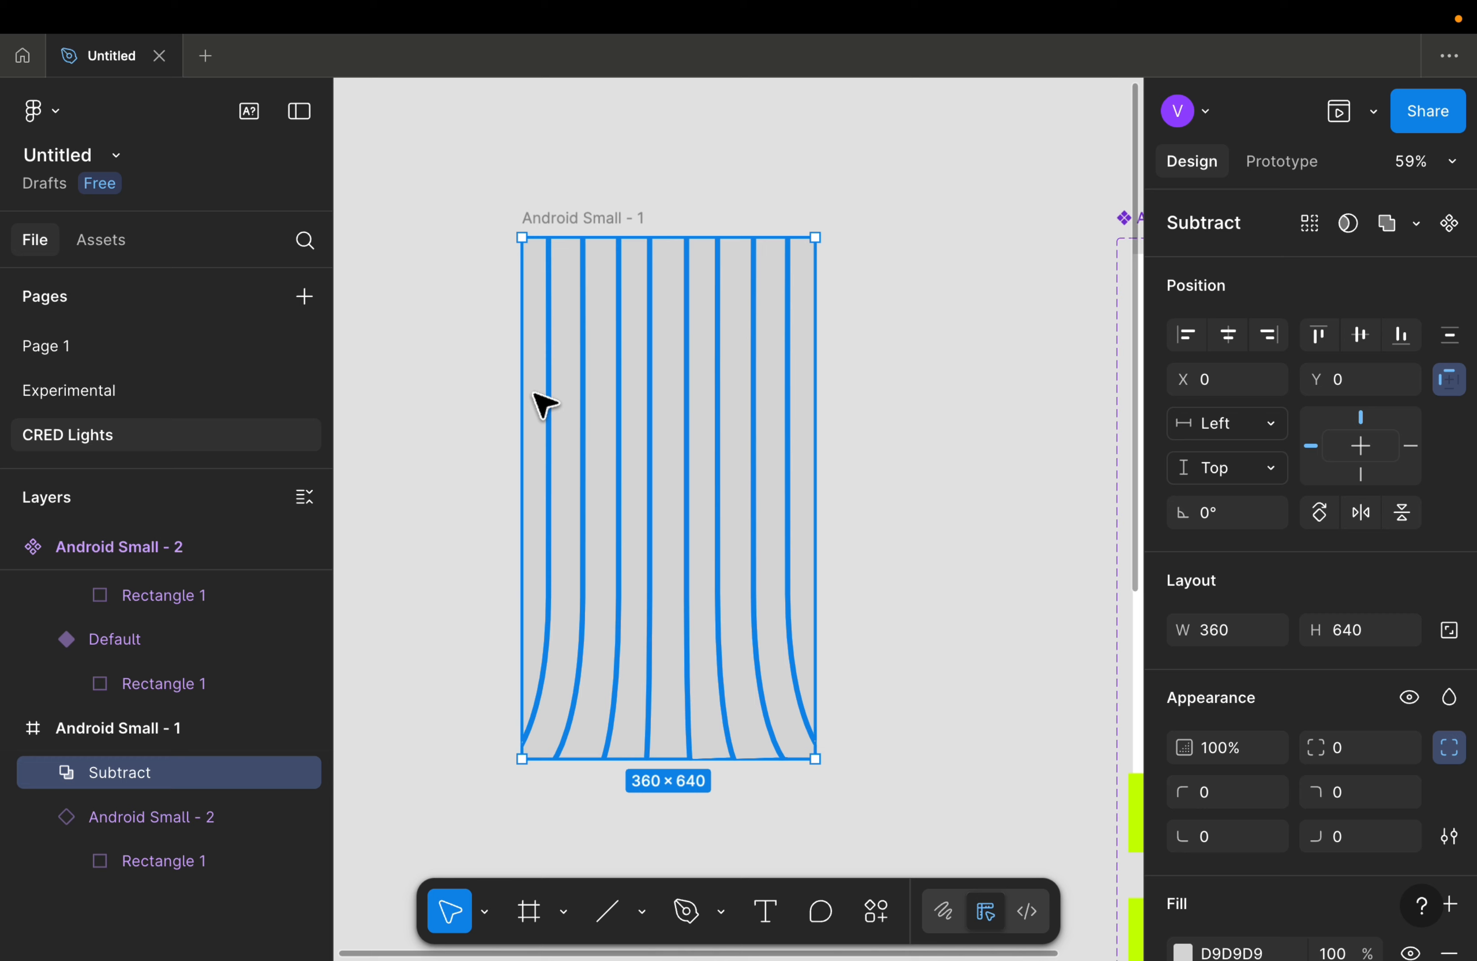
scroll(545, 405, up, 5)
click(399, 438)
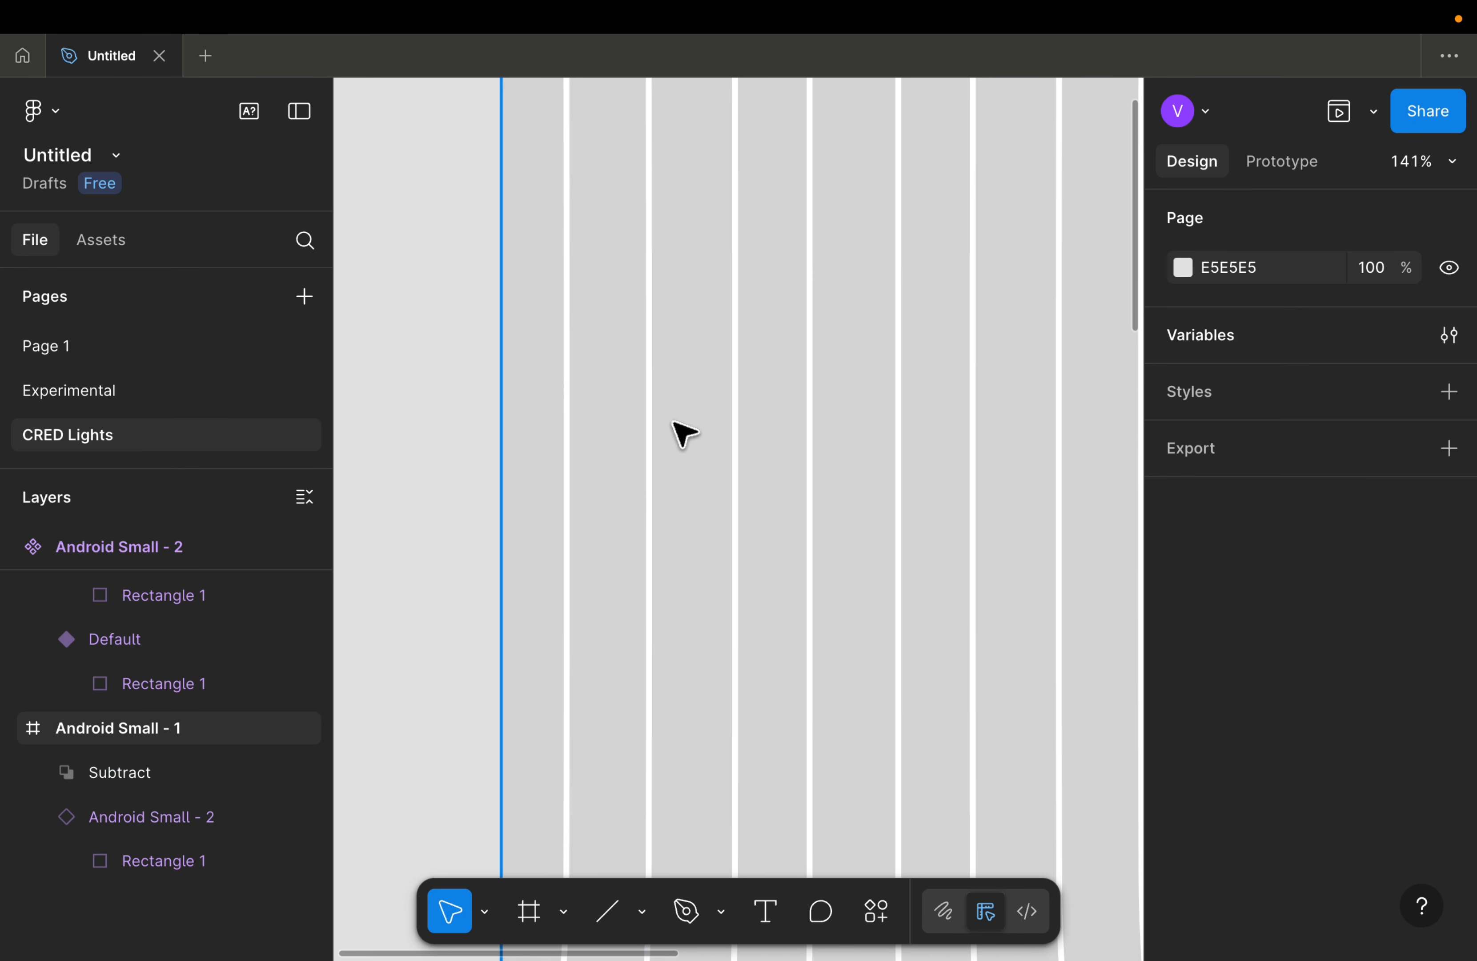
scroll(683, 431, down, 5)
scroll(682, 431, down, 3)
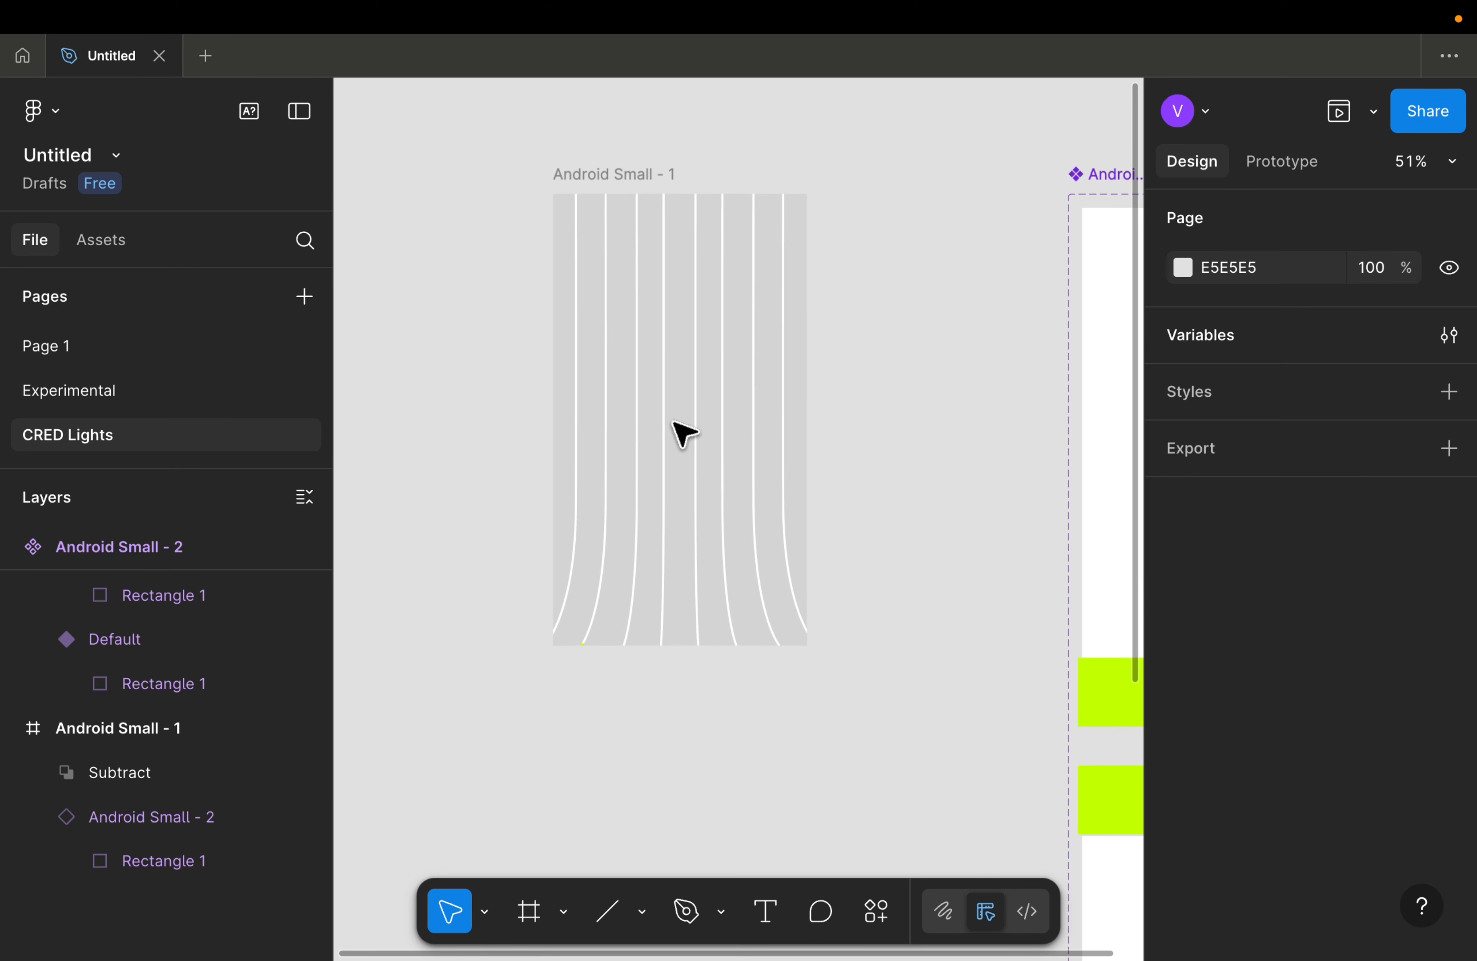
Step: Narrow the Android Small - 2 instance inside the Android Small - 1 frame to 38 wide
click(148, 725)
scroll(462, 593, left, 3)
scroll(461, 592, down, 2)
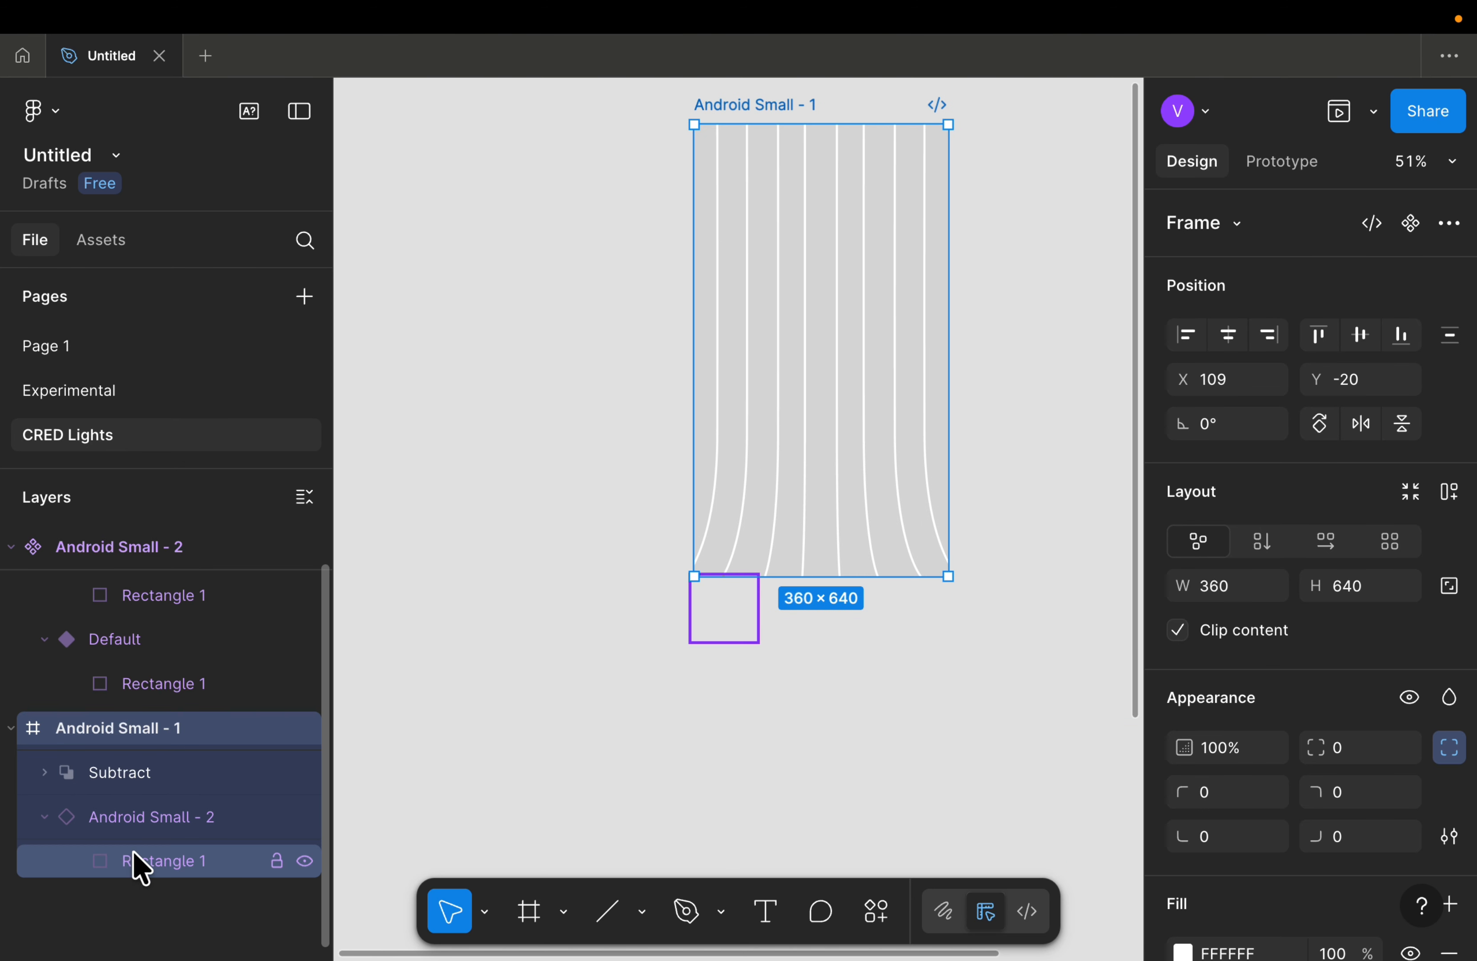
click(39, 818)
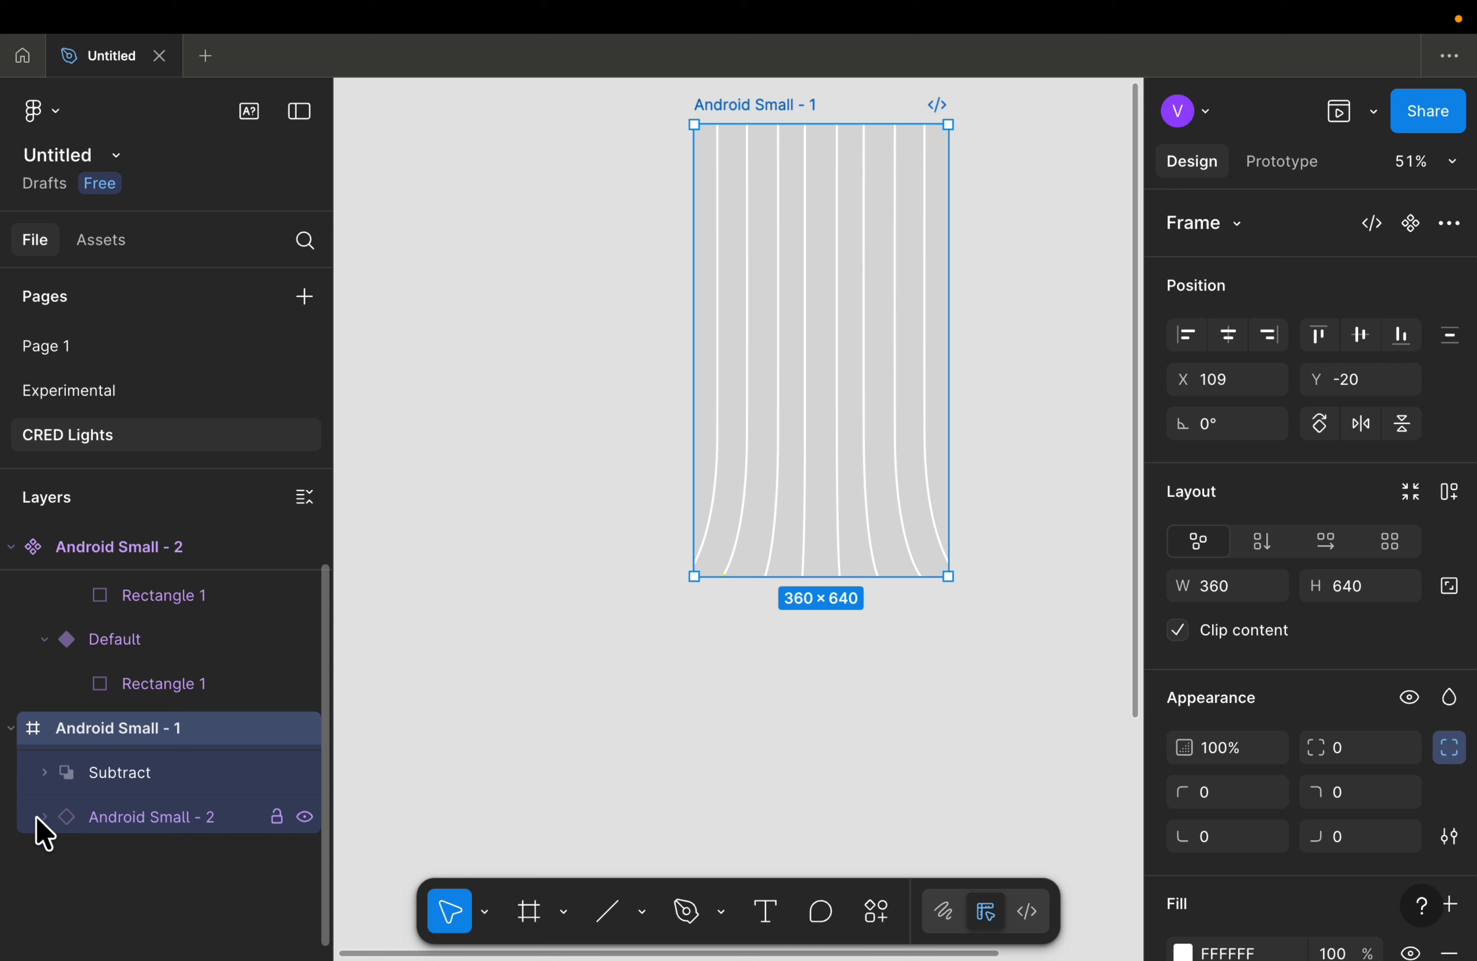
click(153, 823)
scroll(623, 686, down, 3)
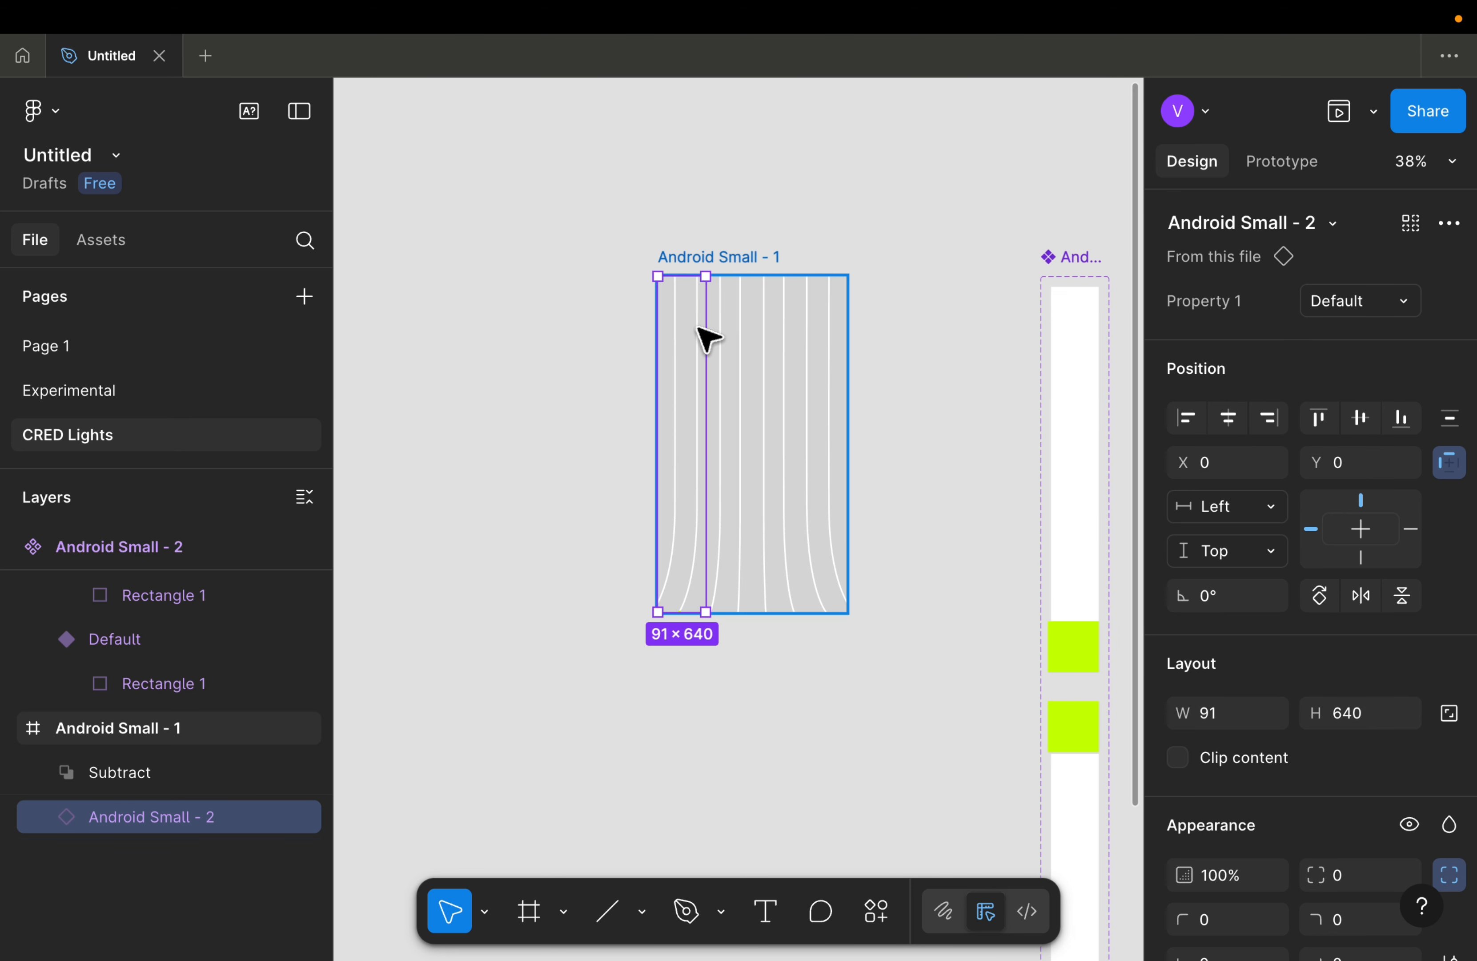
scroll(705, 355, up, 5)
drag(714, 348, 666, 353)
scroll(703, 637, down, 4)
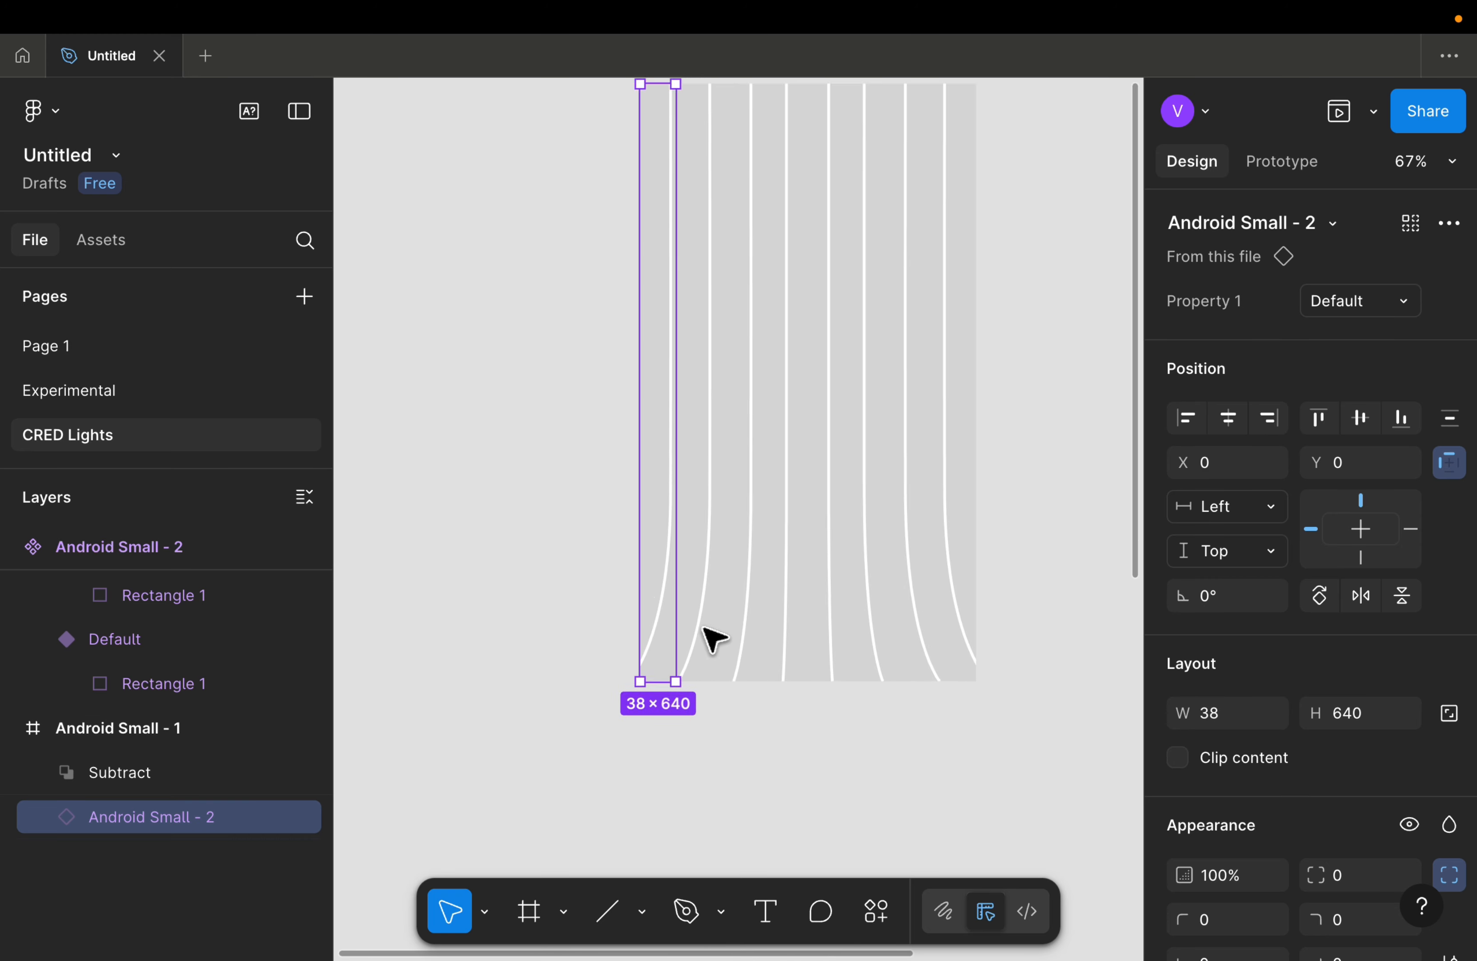
scroll(657, 618, up, 5)
scroll(717, 643, down, 3)
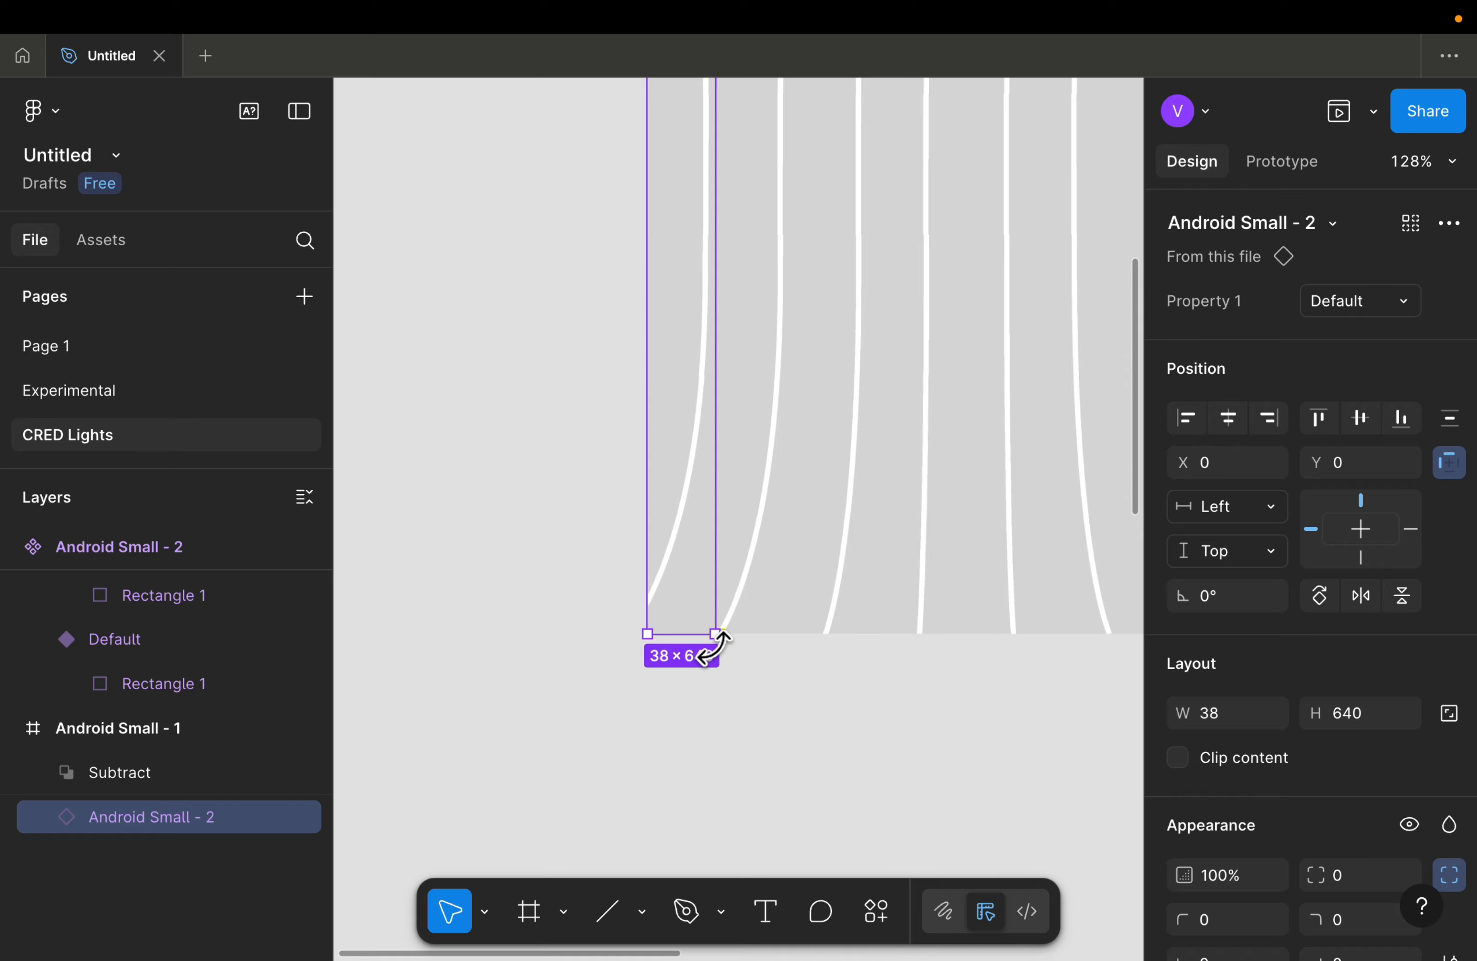
mouse_move(713, 581)
mouse_down()
mouse_move(695, 580)
mouse_move(716, 583)
mouse_up()
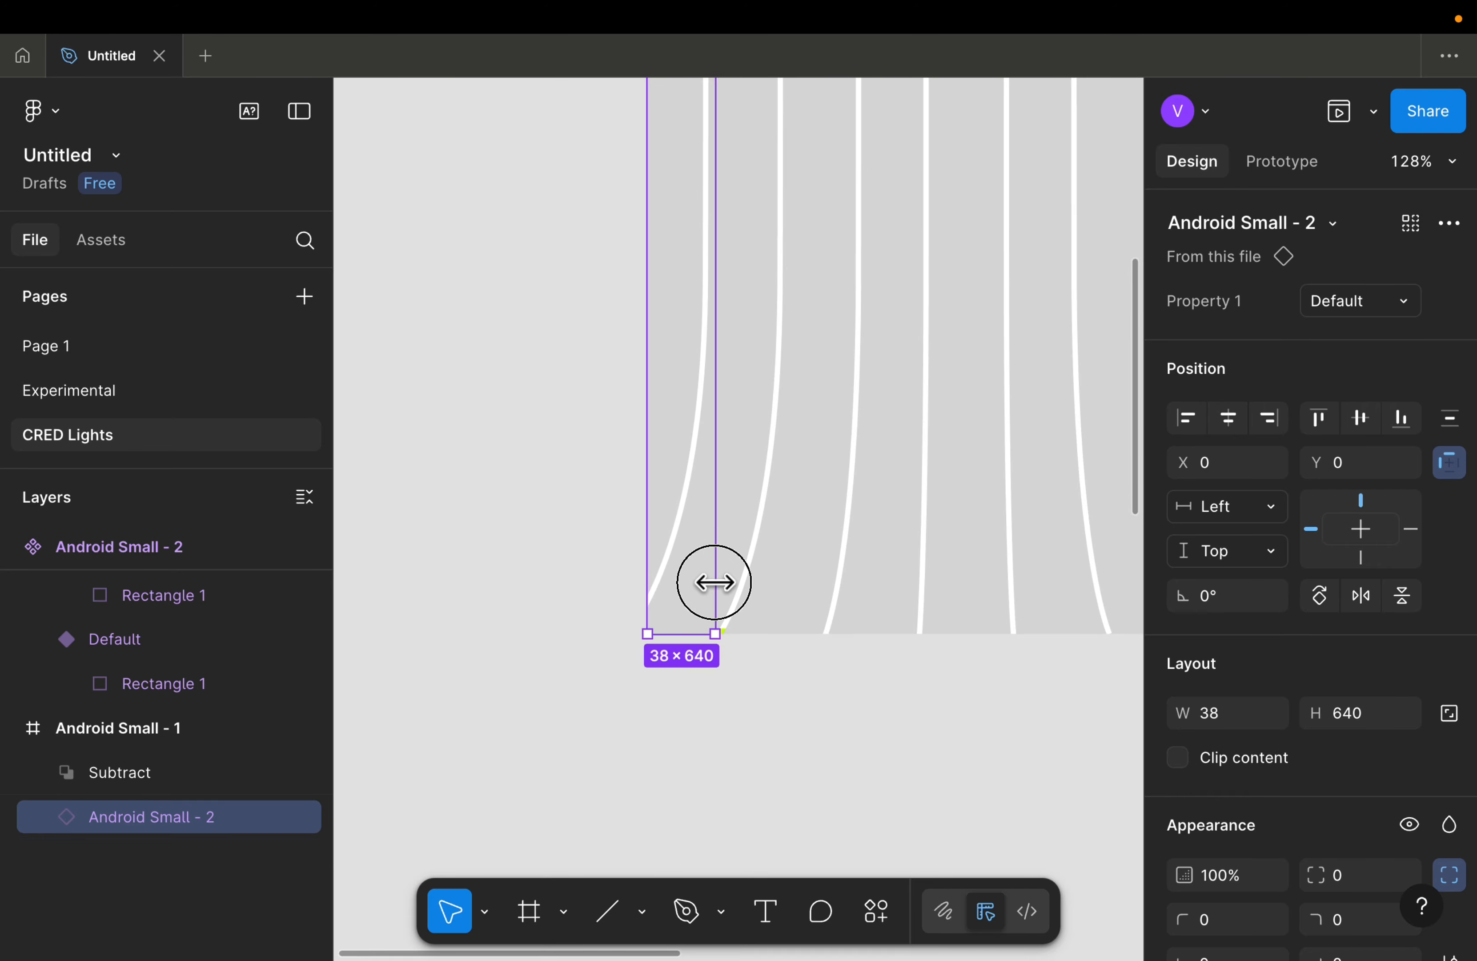
Step: Turn on content clipping for both variants of the Android Small - 2 component
scroll(716, 582, down, 3)
scroll(713, 581, right, 8)
scroll(710, 579, down, 2)
scroll(710, 579, down, 3)
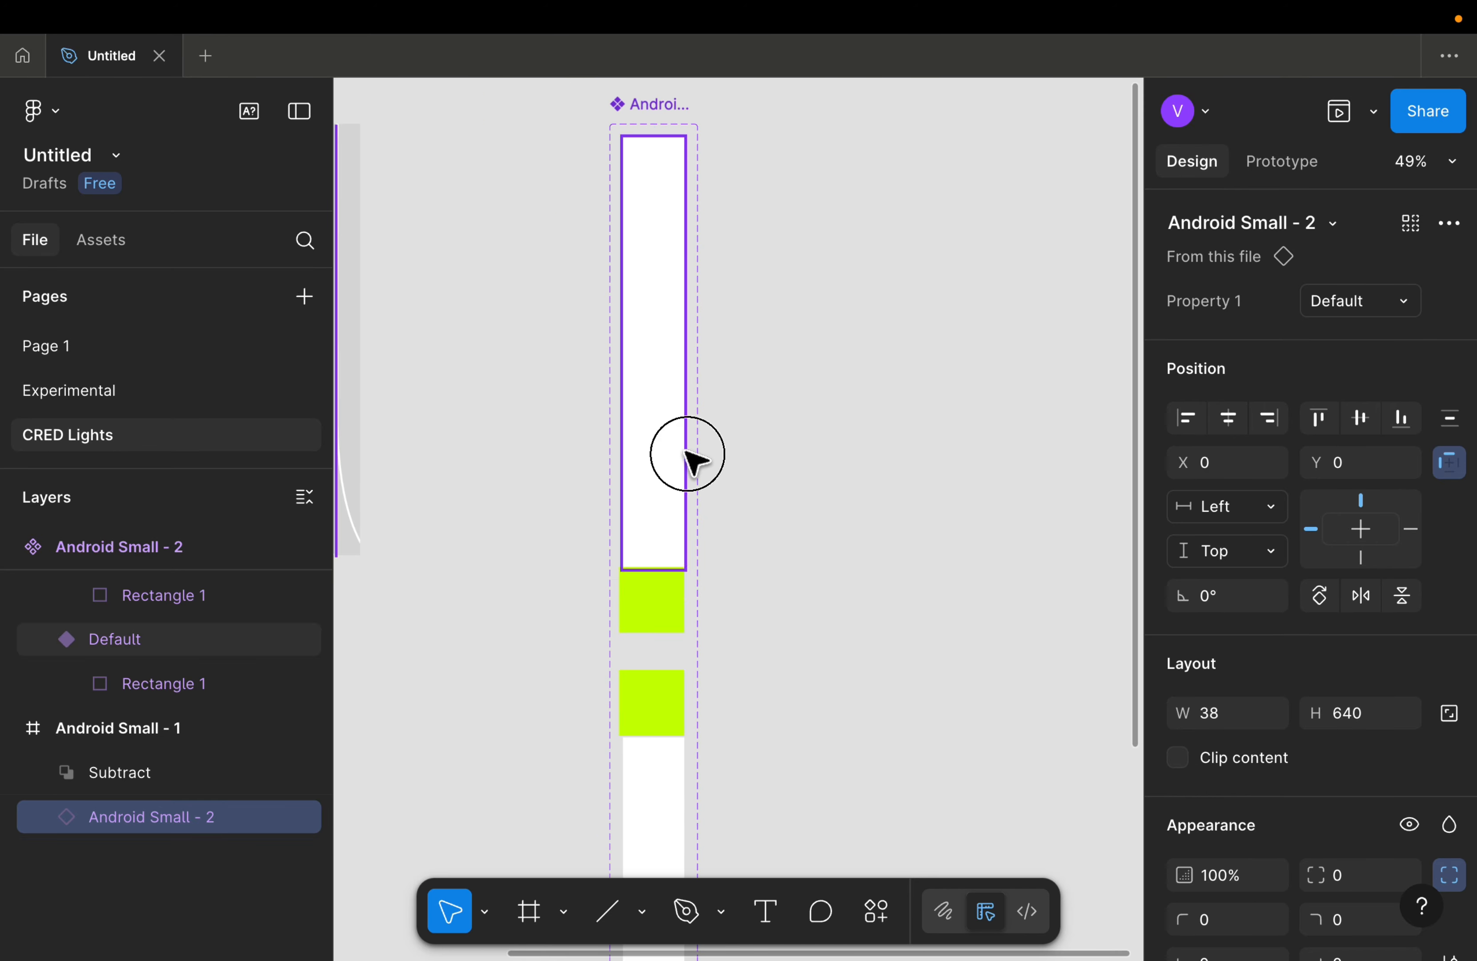
click(683, 453)
scroll(686, 452, down, 2)
shift+click(674, 680)
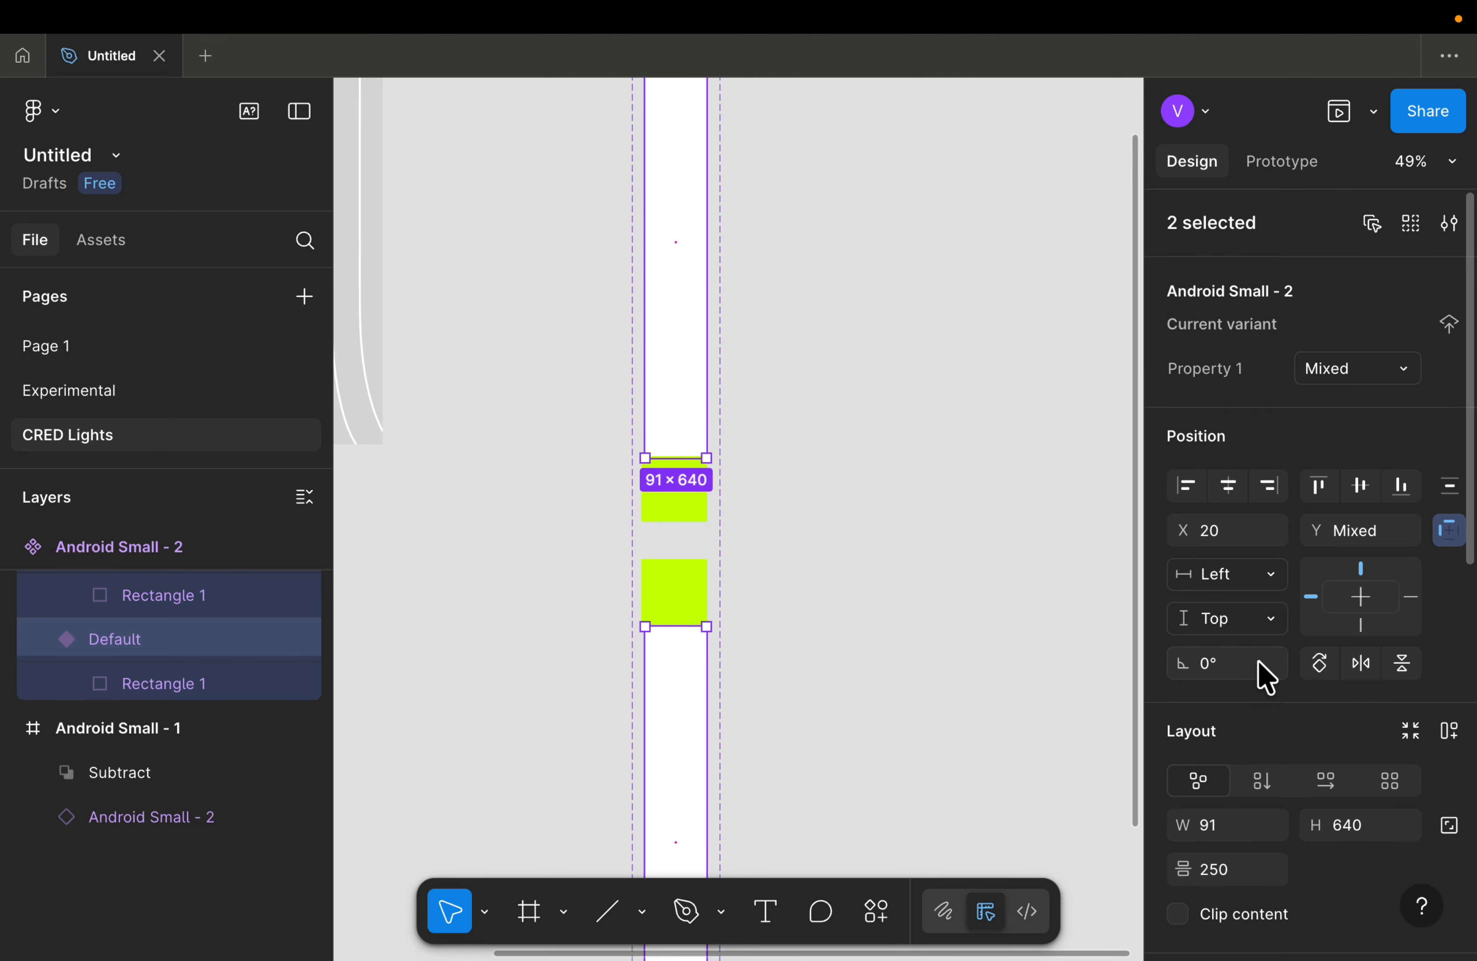
scroll(1265, 677, down, 5)
click(1177, 569)
scroll(867, 657, down, 2)
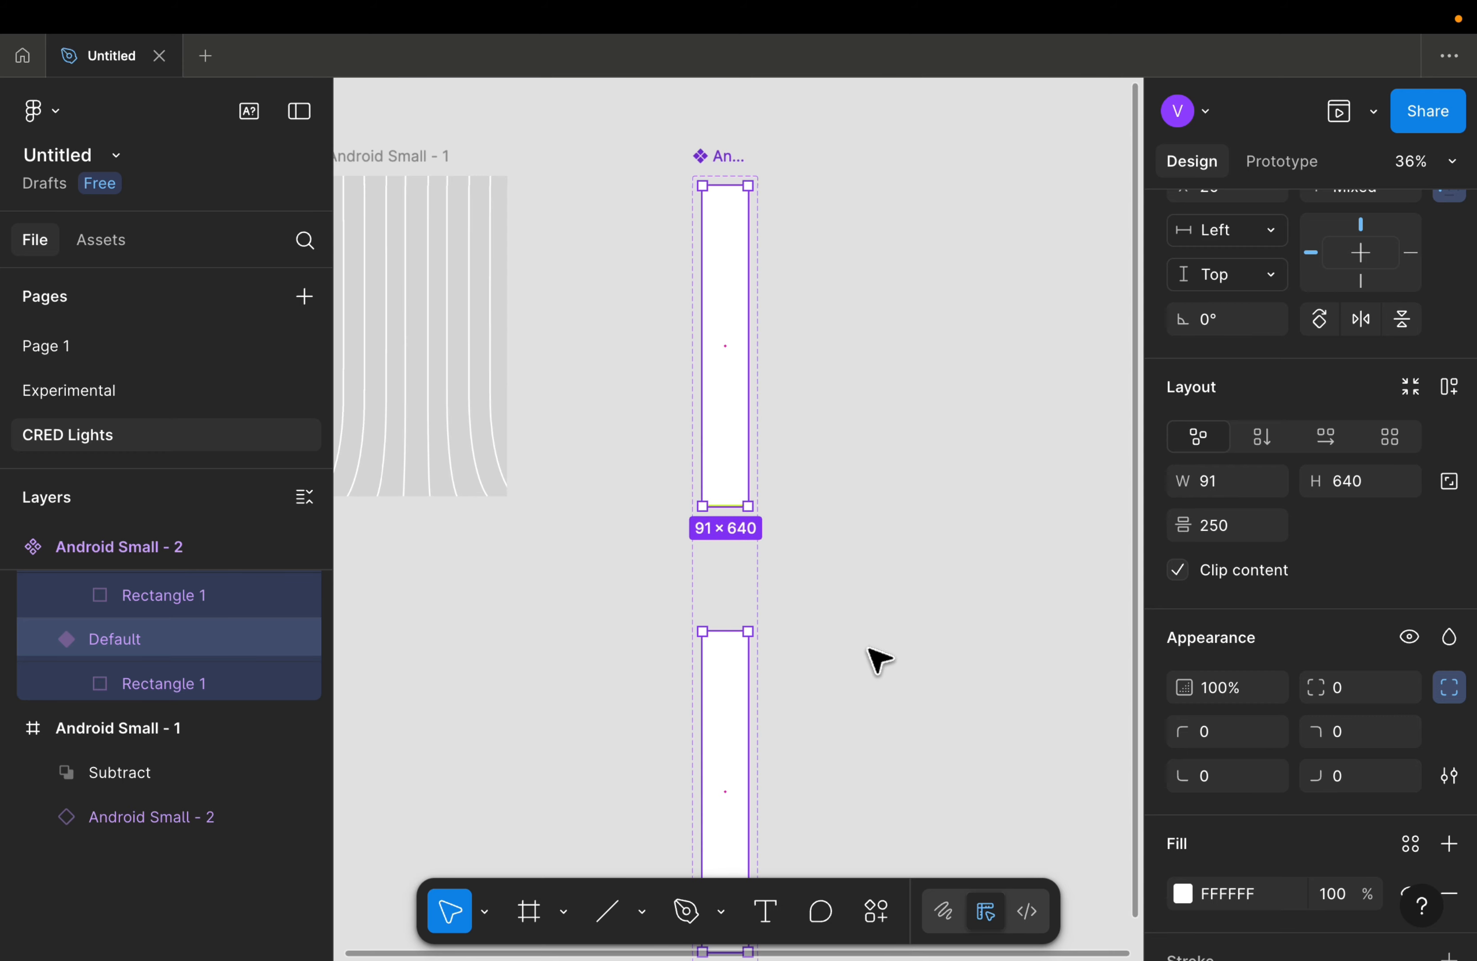
Step: Preview the Android Small - 1 frame as a prototype and close the preview
scroll(867, 657, left, 6)
click(775, 203)
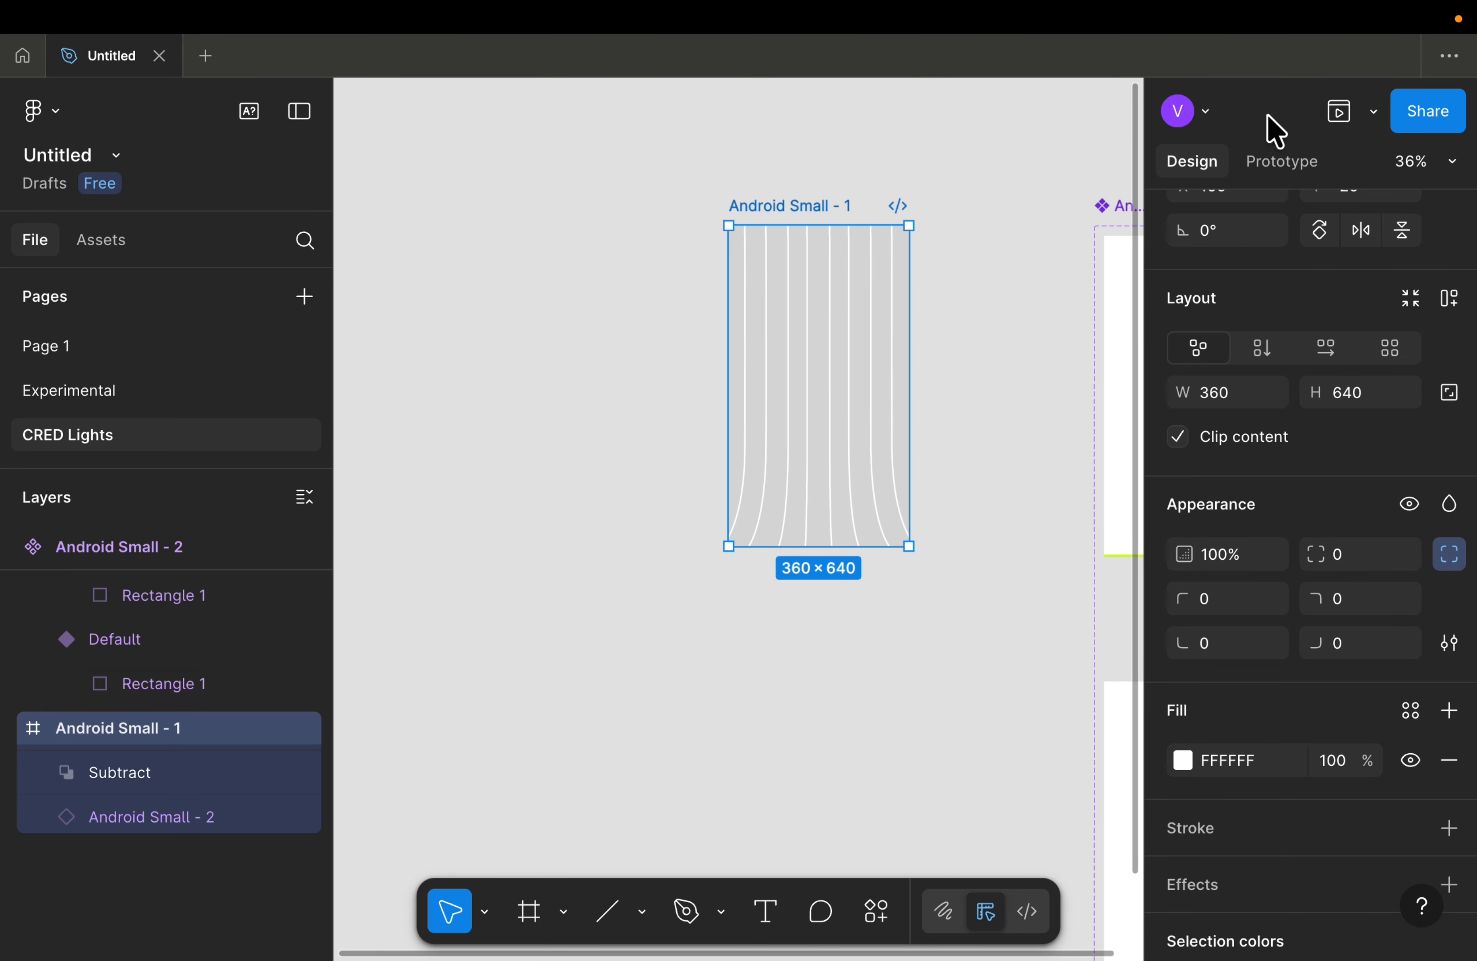
click(1328, 116)
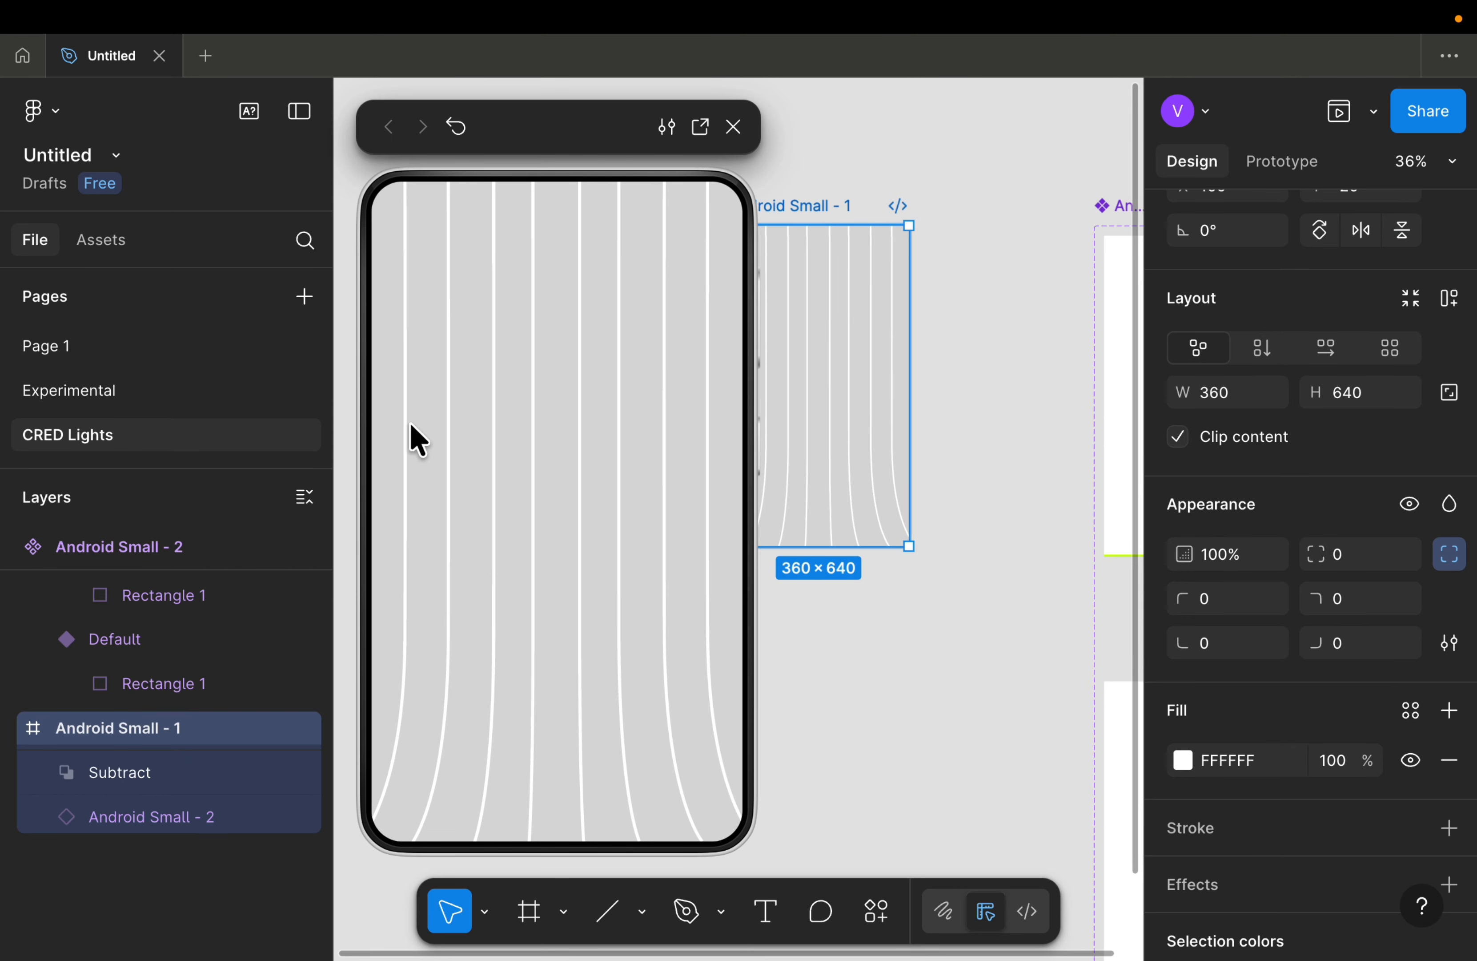
click(734, 126)
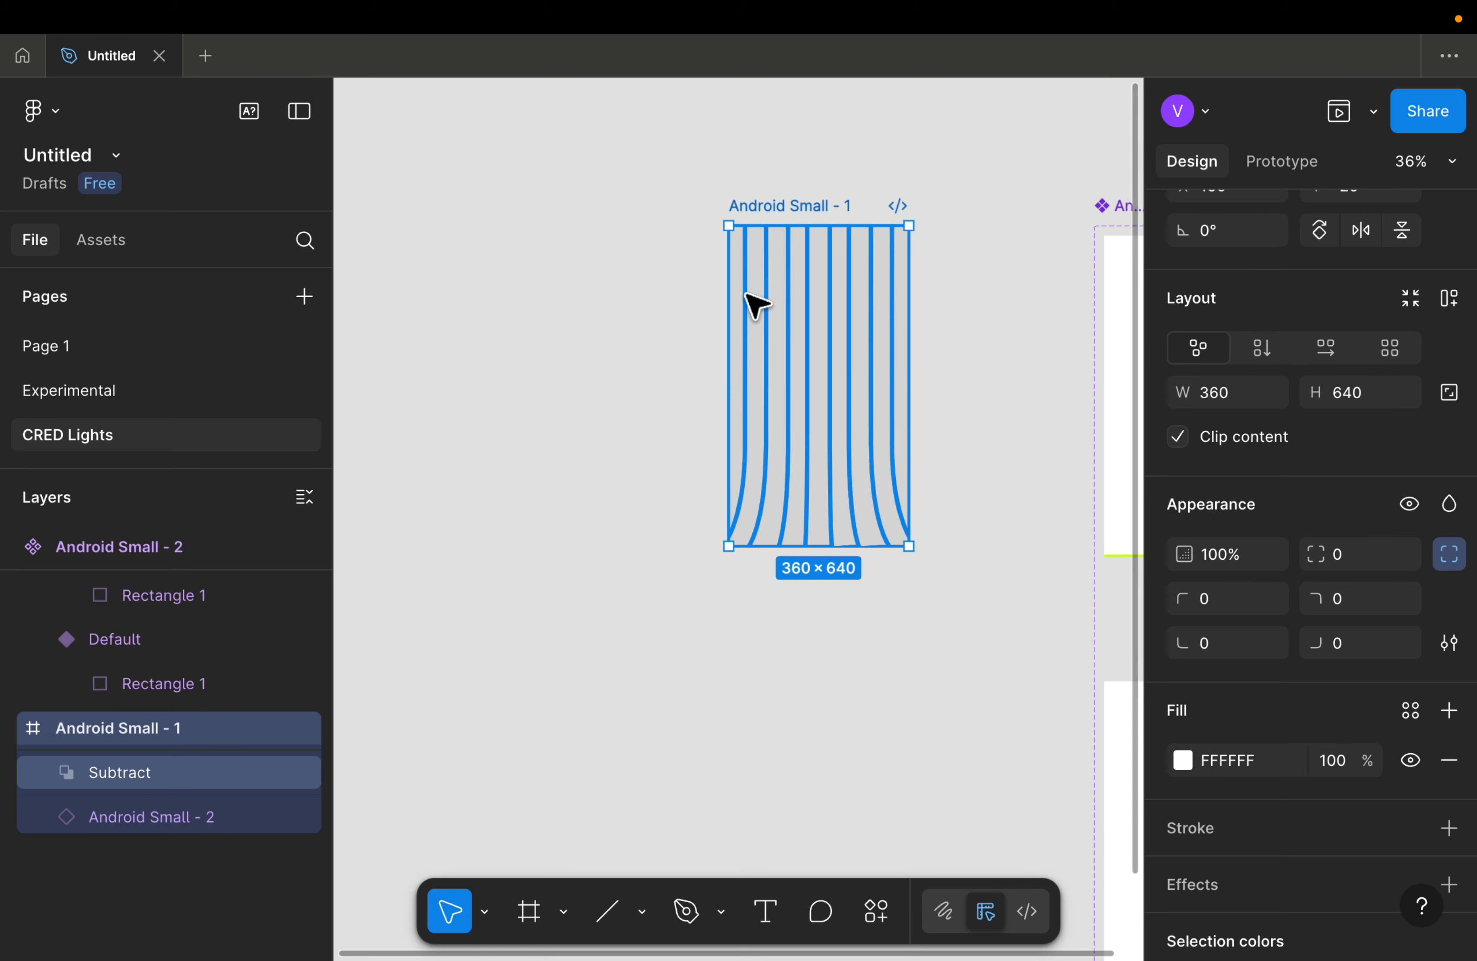
scroll(753, 304, up, 5)
click(752, 297)
scroll(746, 297, right, 2)
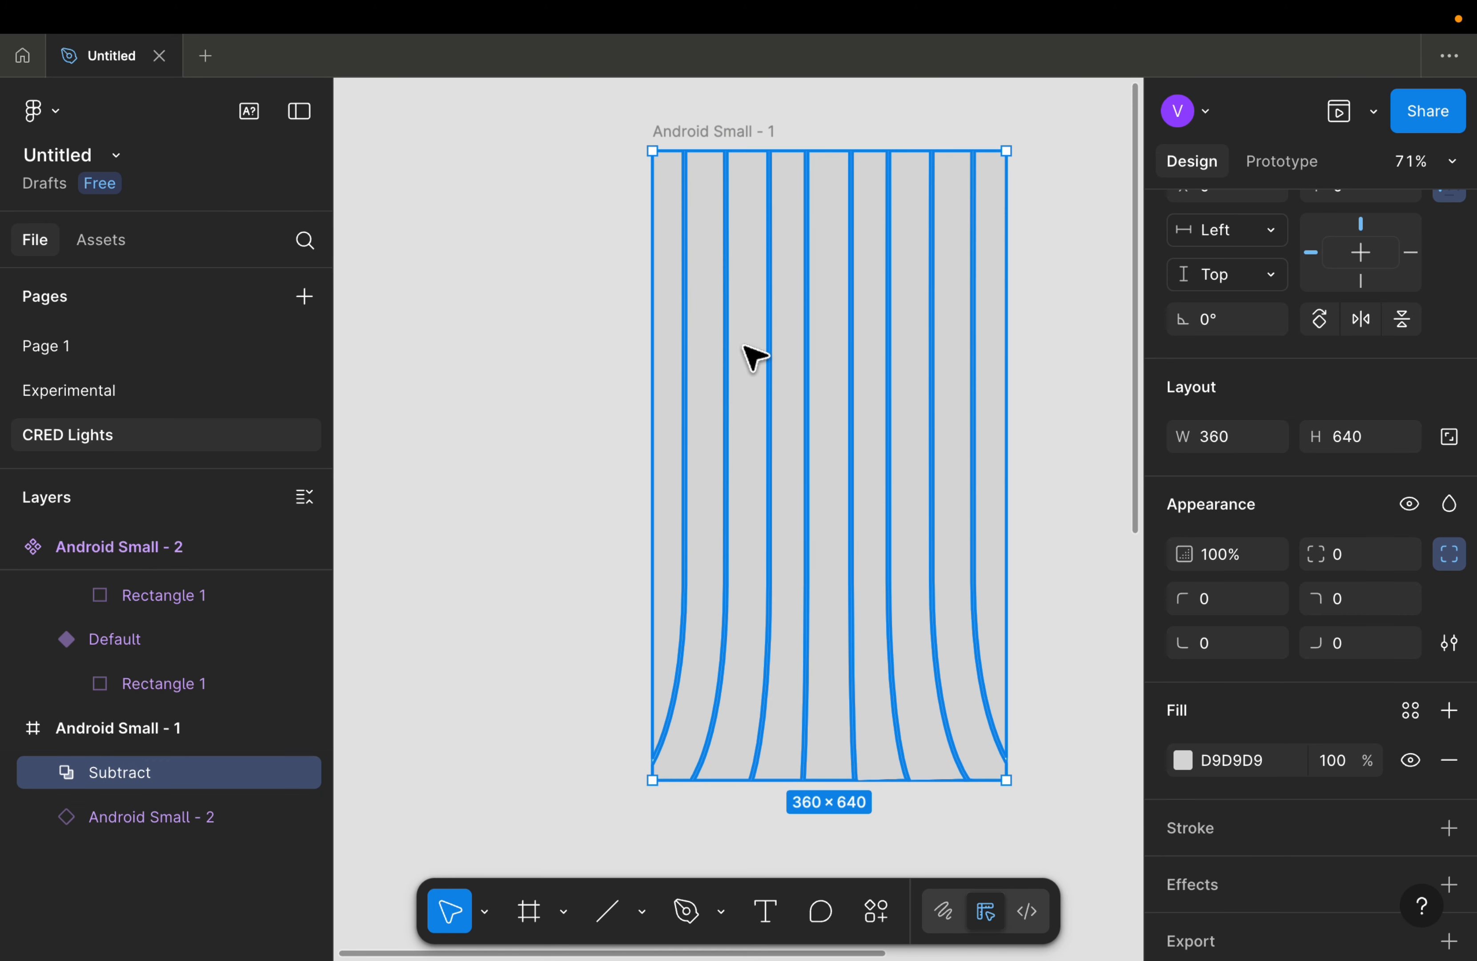
scroll(960, 346, down, 3)
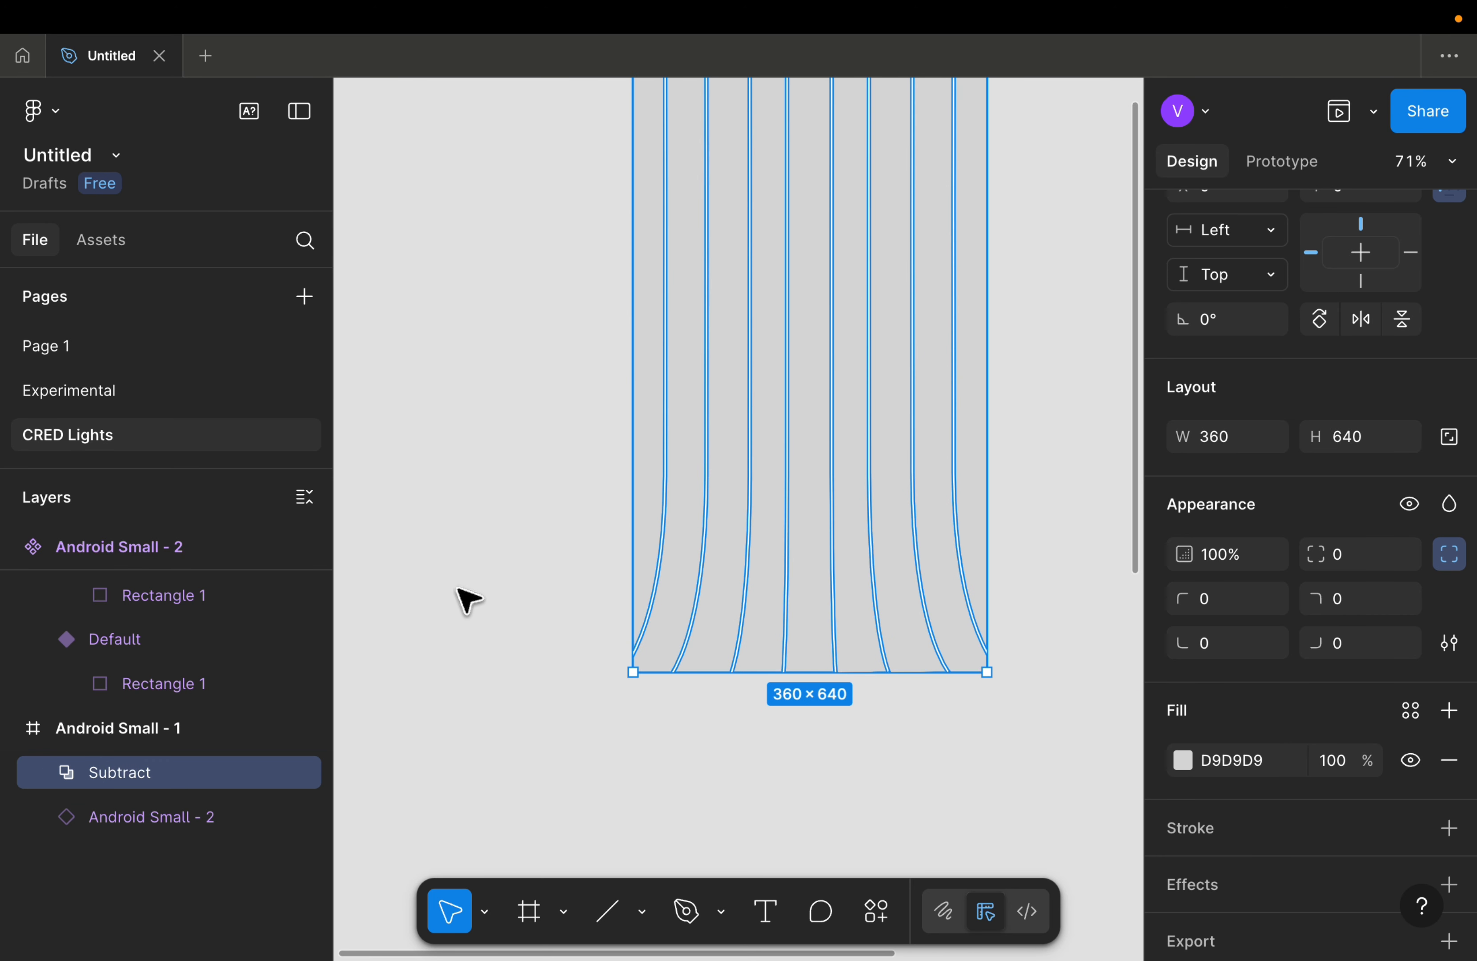
scroll(466, 597, up, 3)
scroll(486, 590, right, 1)
scroll(506, 579, down, 2)
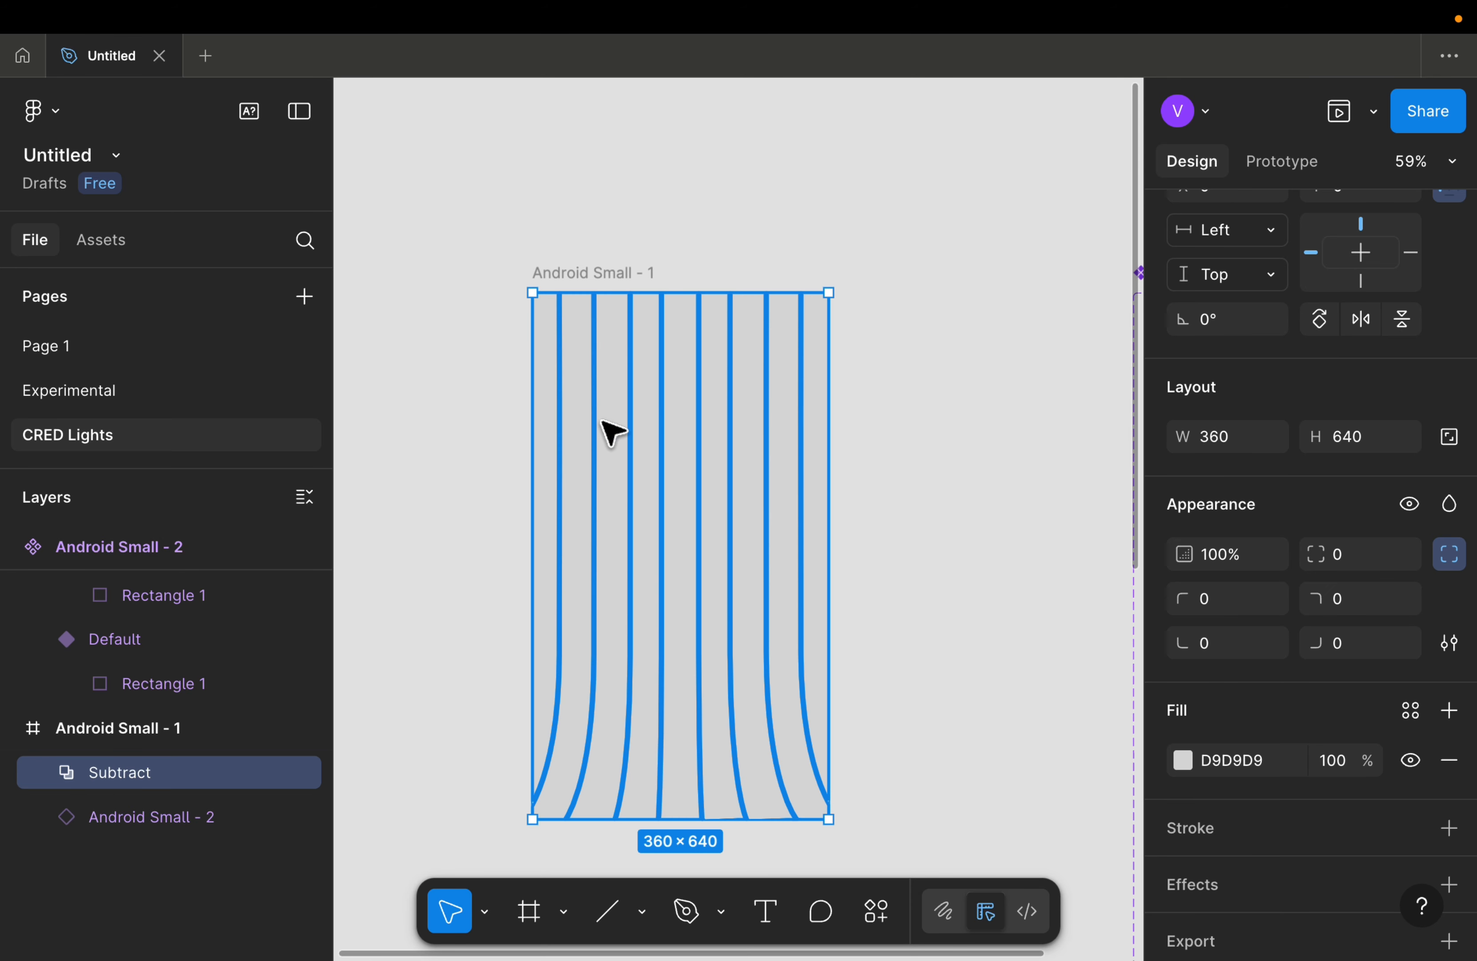
Step: Duplicate the Android Small - 2 component set three times and line up the copies in a row to its right
scroll(658, 424, down, 5)
scroll(658, 425, right, 4)
scroll(659, 422, down, 6)
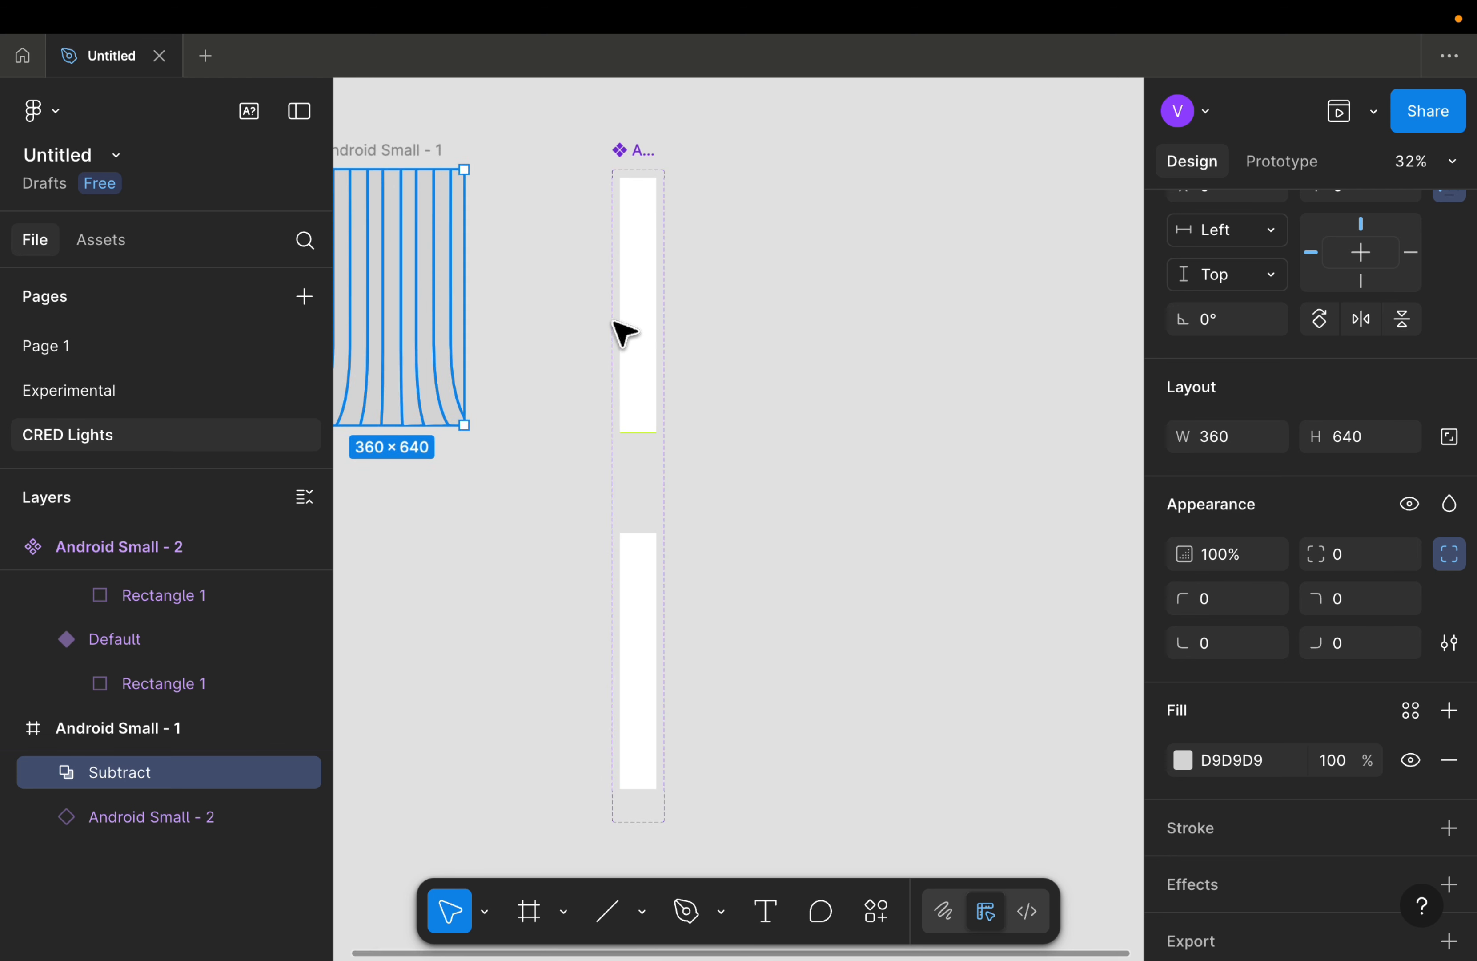
click(641, 185)
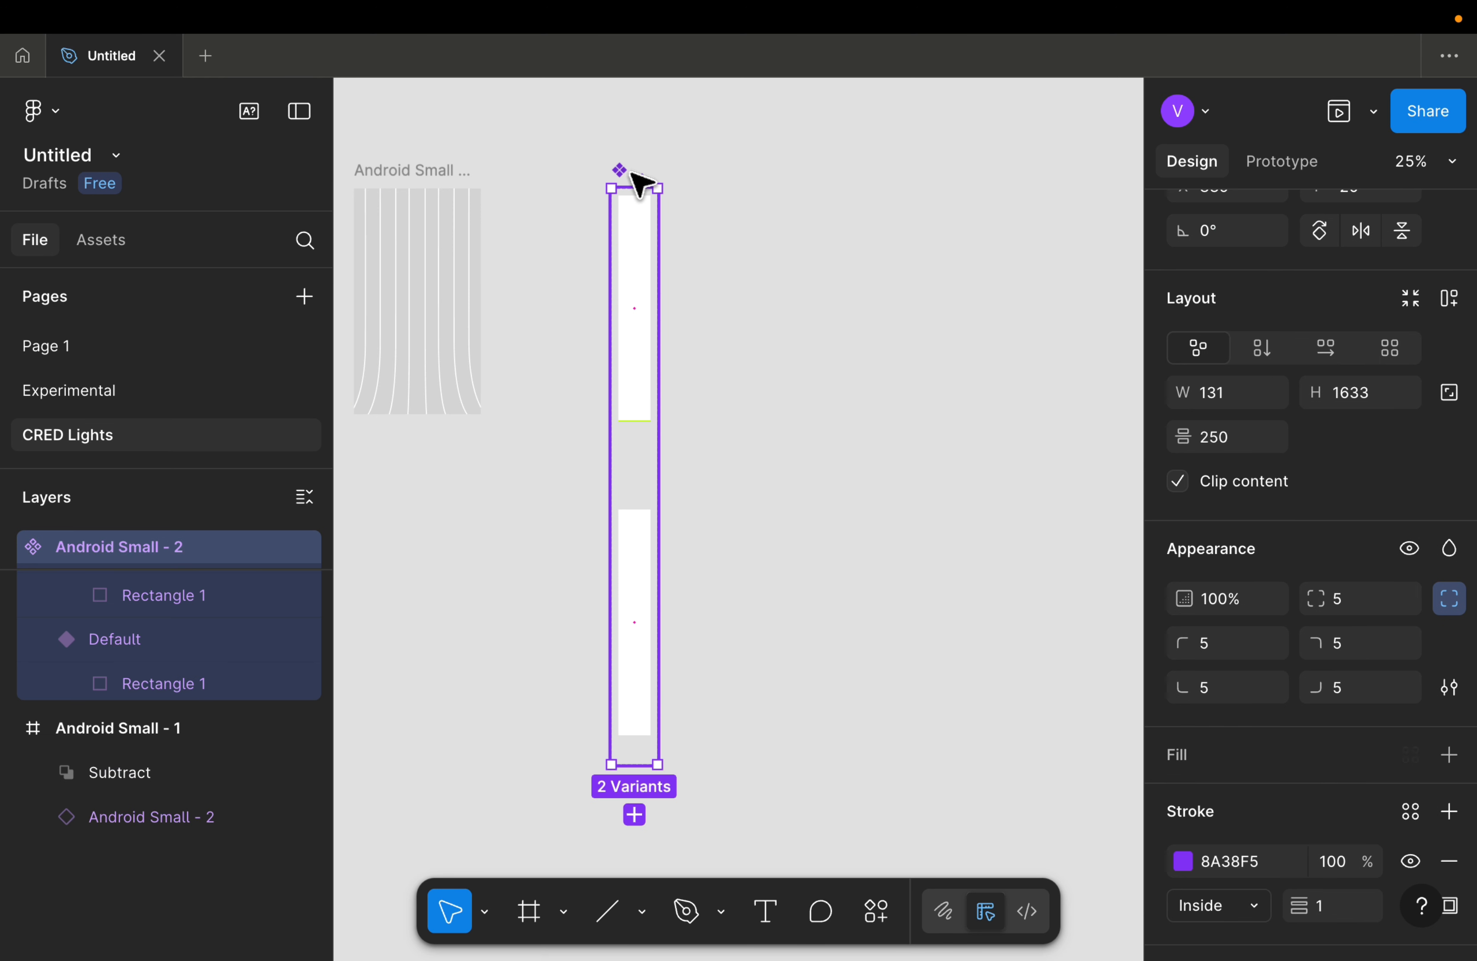
key(super+d)
scroll(686, 193, down, 8)
scroll(699, 321, down, 5)
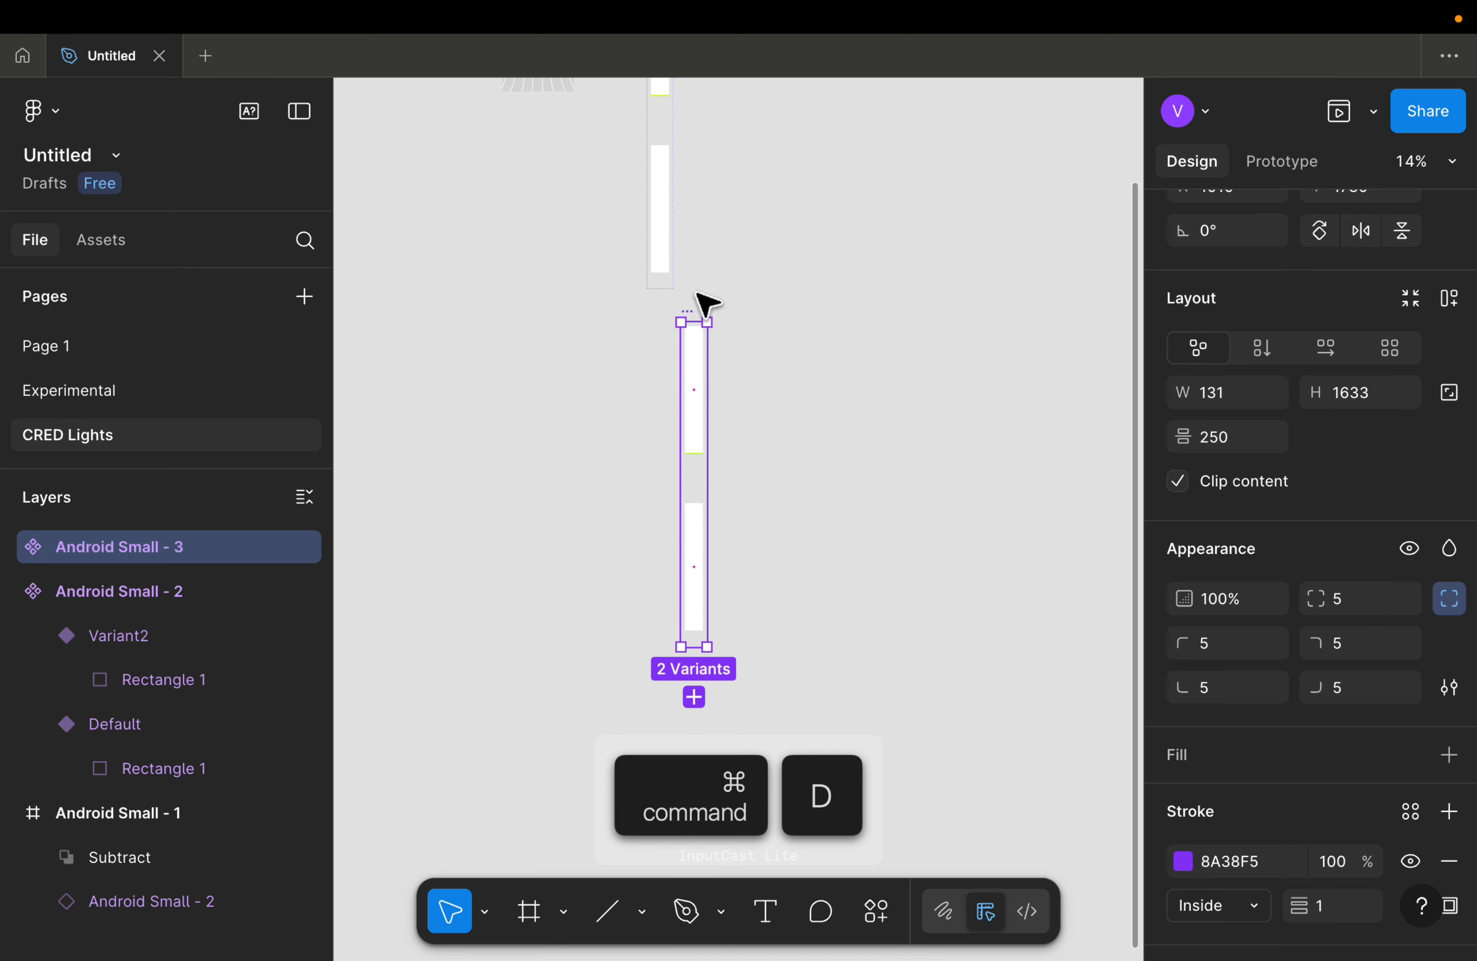
drag(660, 462, 713, 109)
key(super+d)
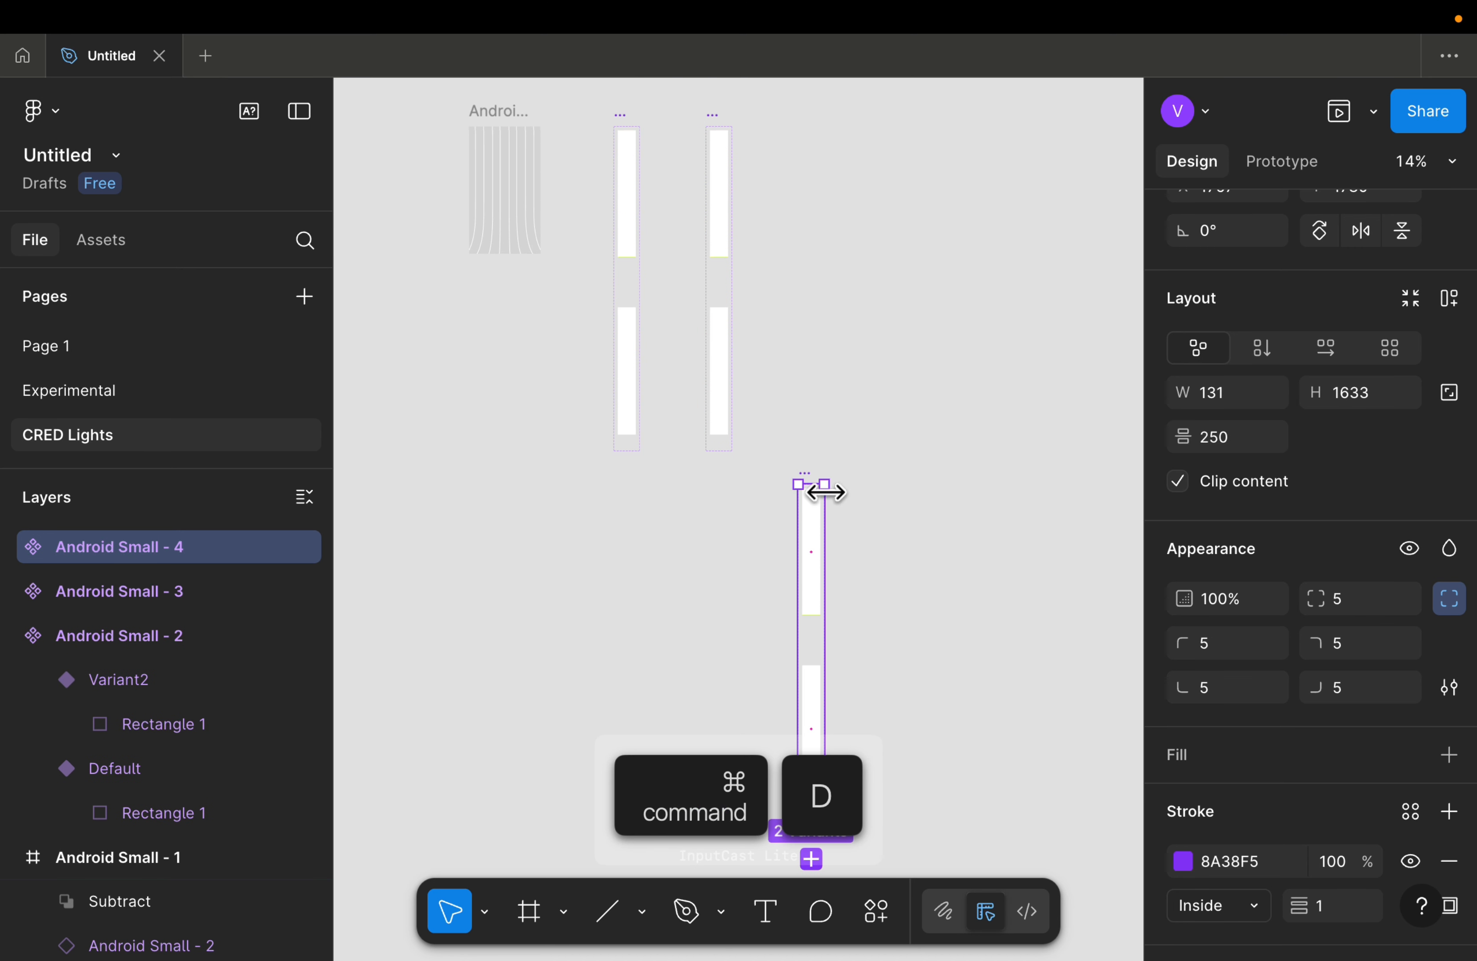
drag(808, 489, 801, 134)
key(super+d)
drag(884, 479, 872, 128)
Step: Turn off content clipping for both variants of the Android Small - 3 component
scroll(845, 307, left, 3)
click(808, 277)
scroll(808, 277, up, 5)
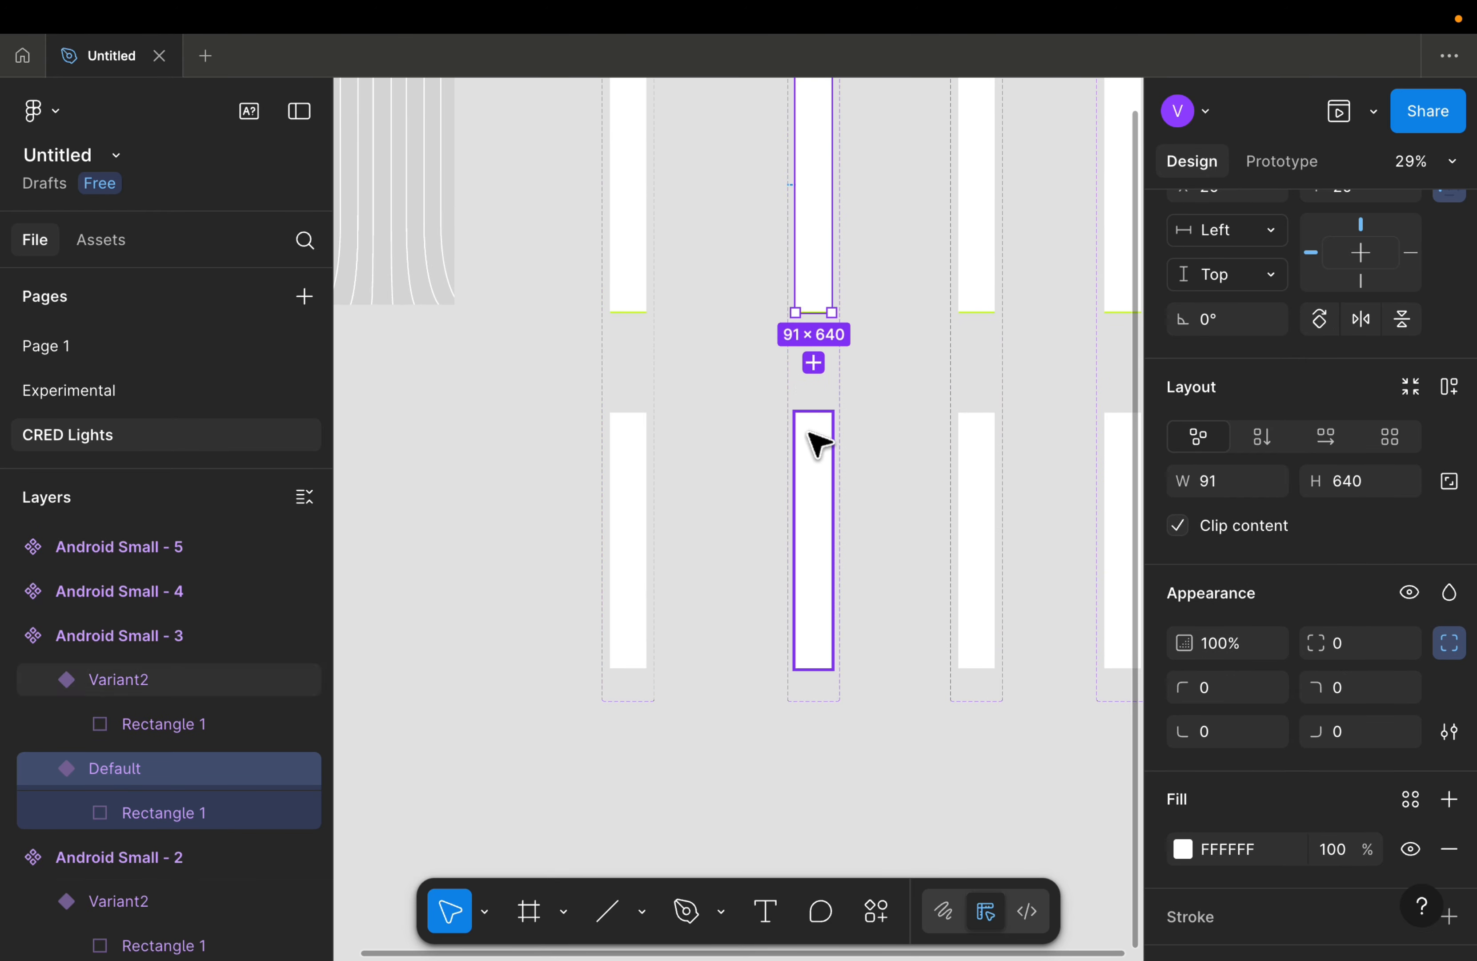
shift+click(822, 450)
scroll(821, 449, right, 2)
scroll(1357, 278, up, 5)
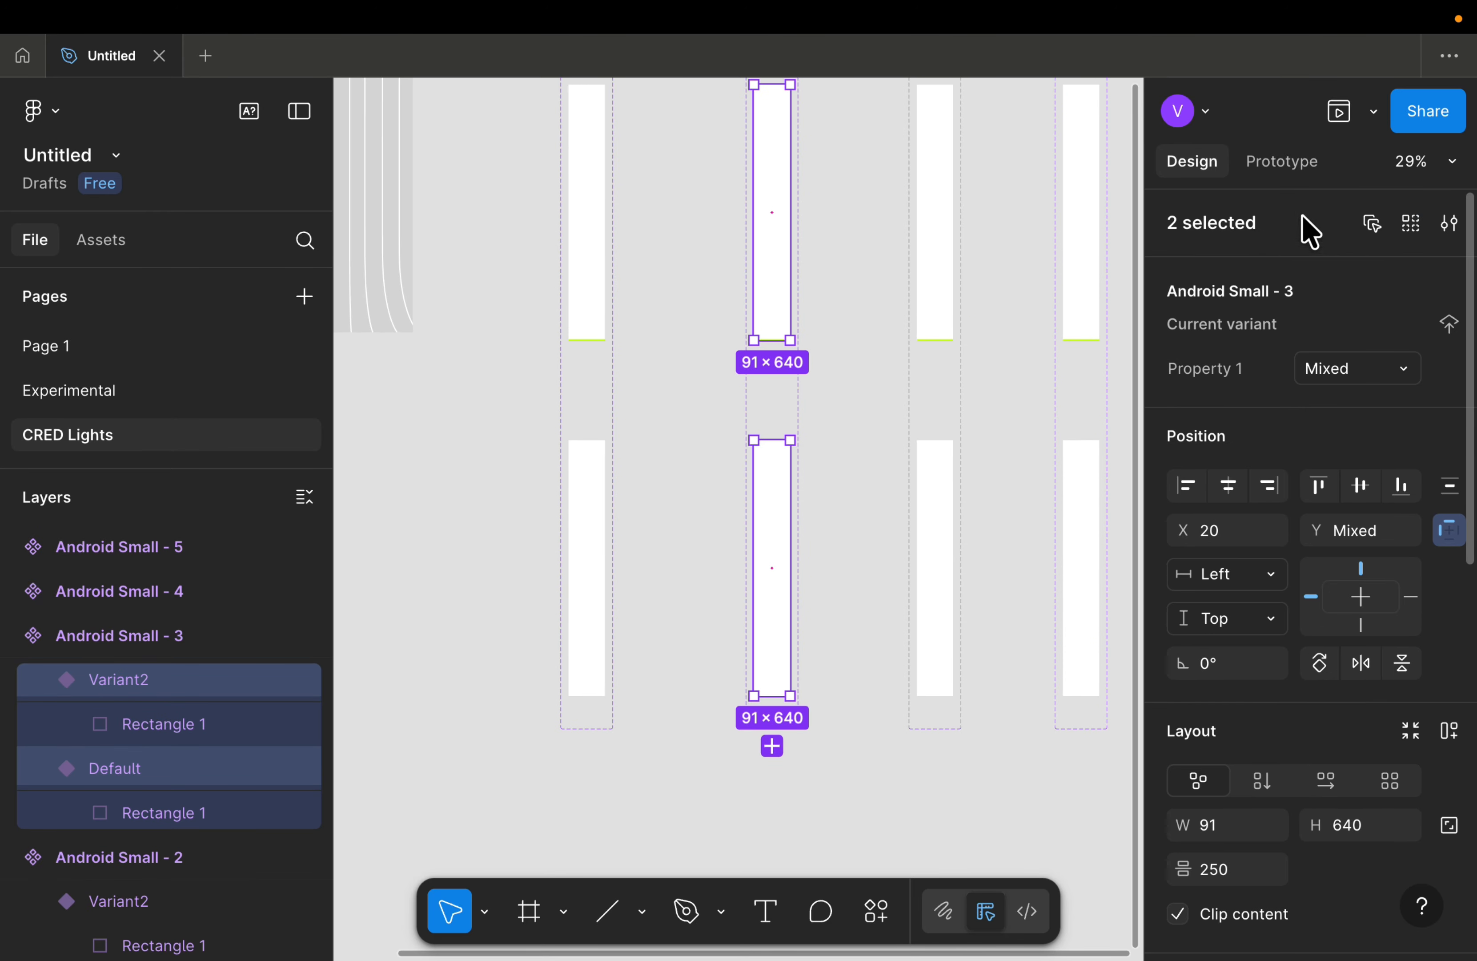
scroll(1221, 766, down, 5)
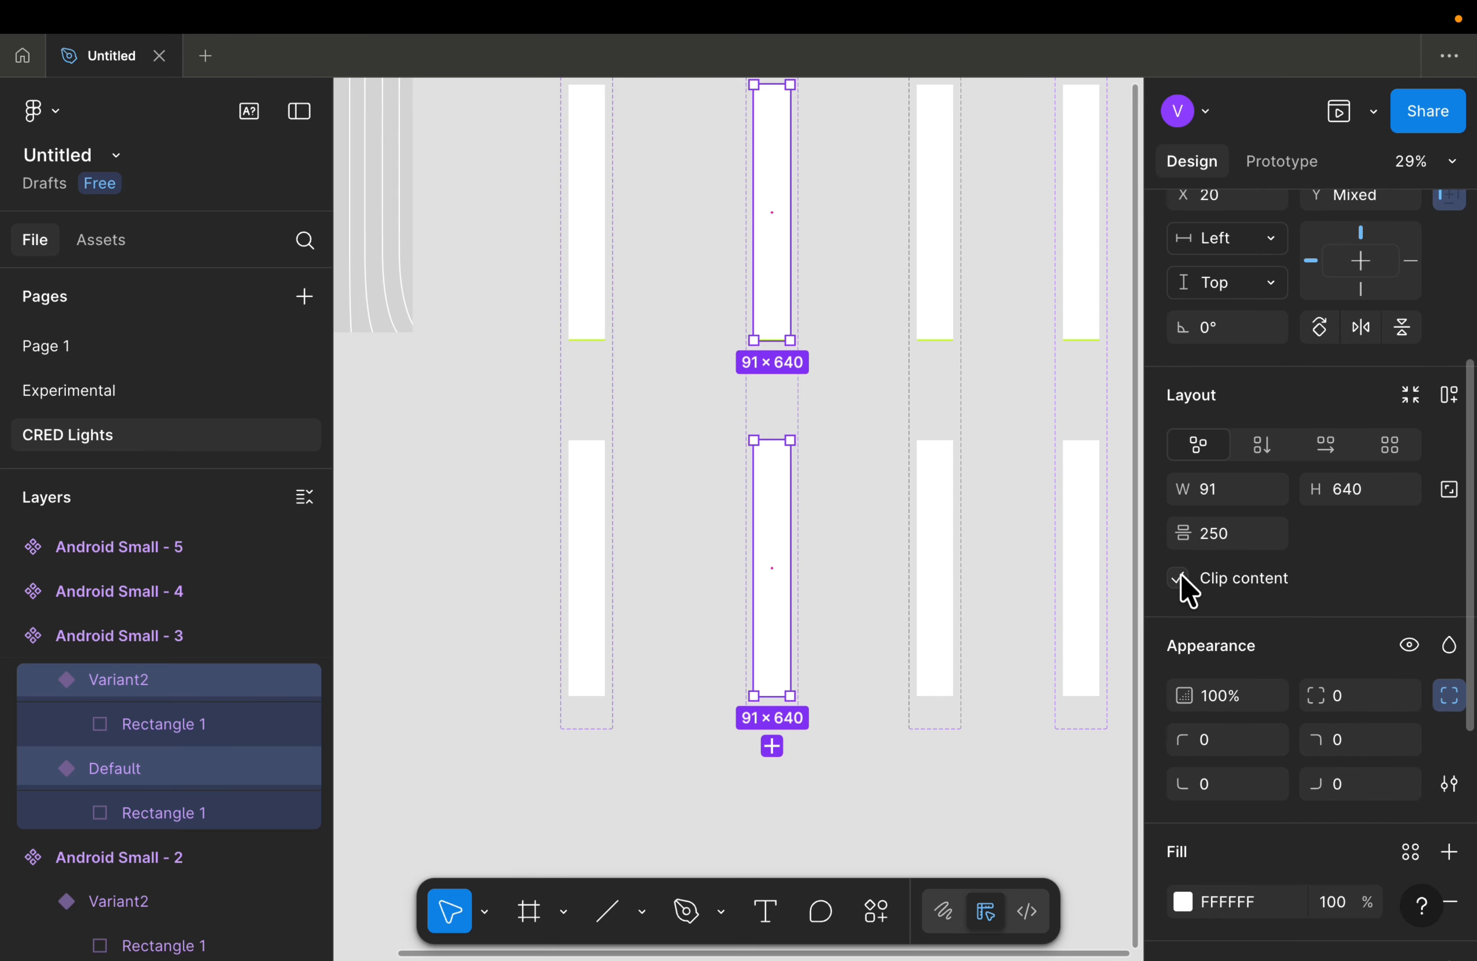
Step: Recolour the squares in both variants of Android Small - 3 to orange-red
scroll(862, 454, up, 5)
click(670, 292)
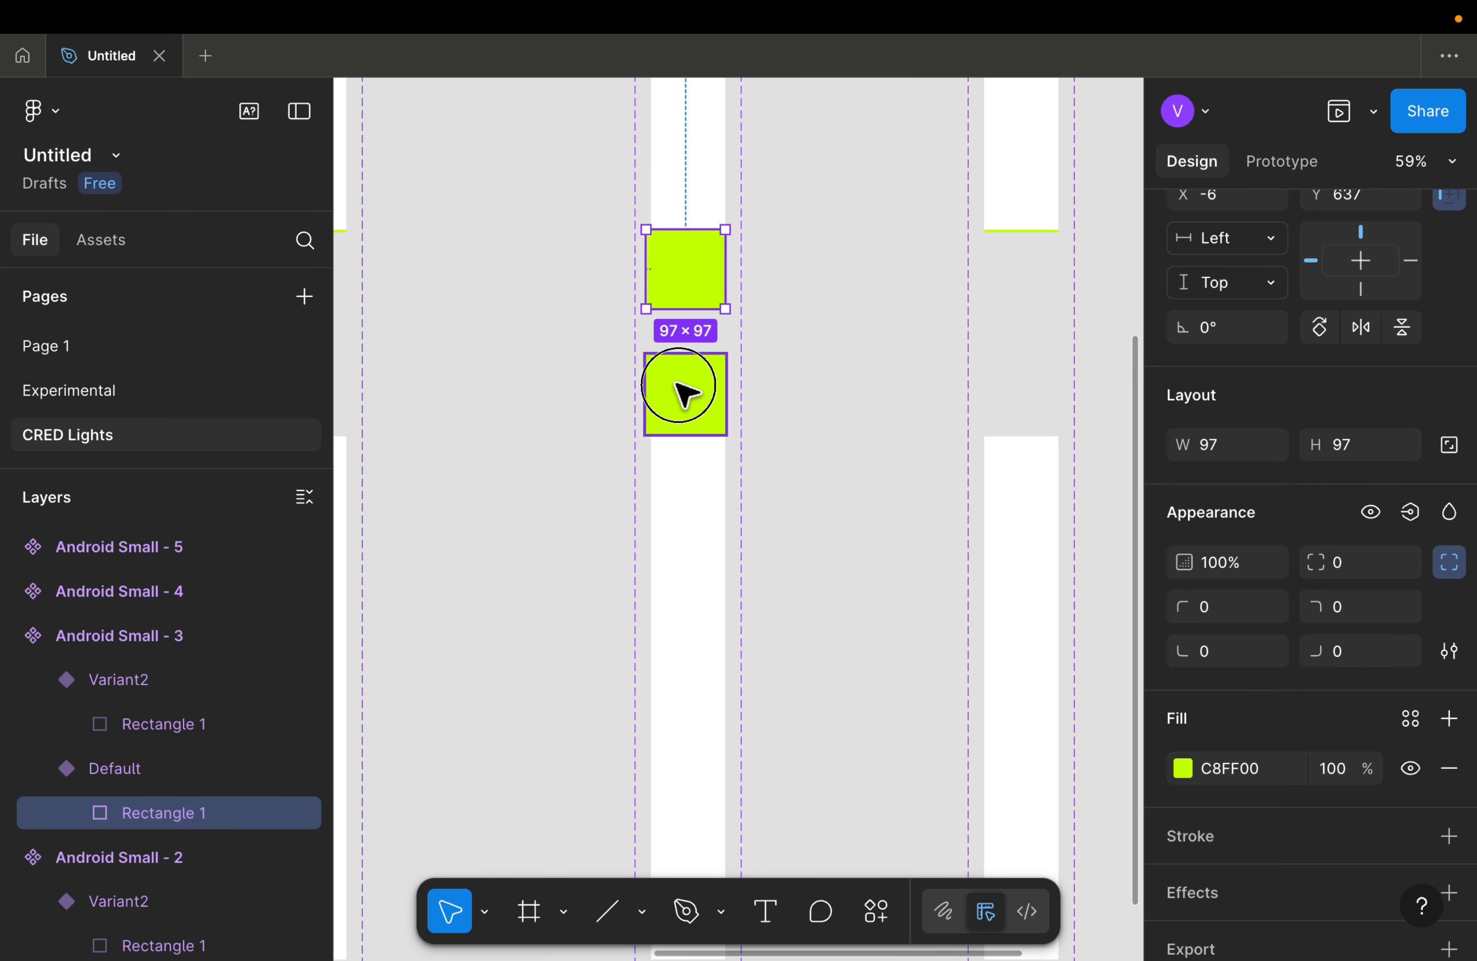
shift+click(685, 392)
click(1182, 768)
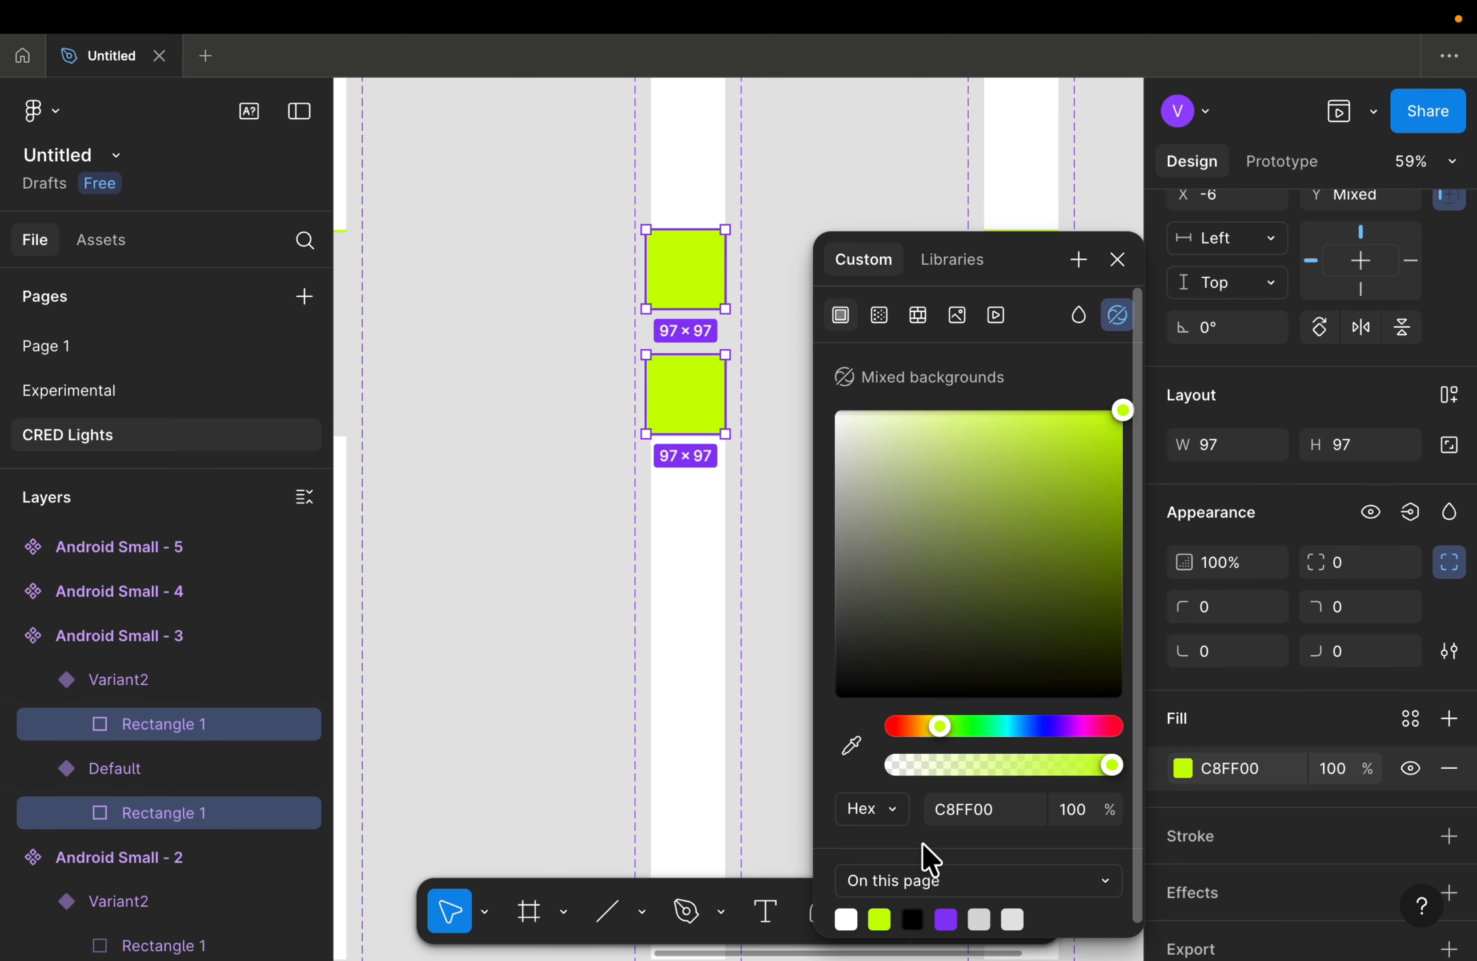
click(911, 725)
click(568, 699)
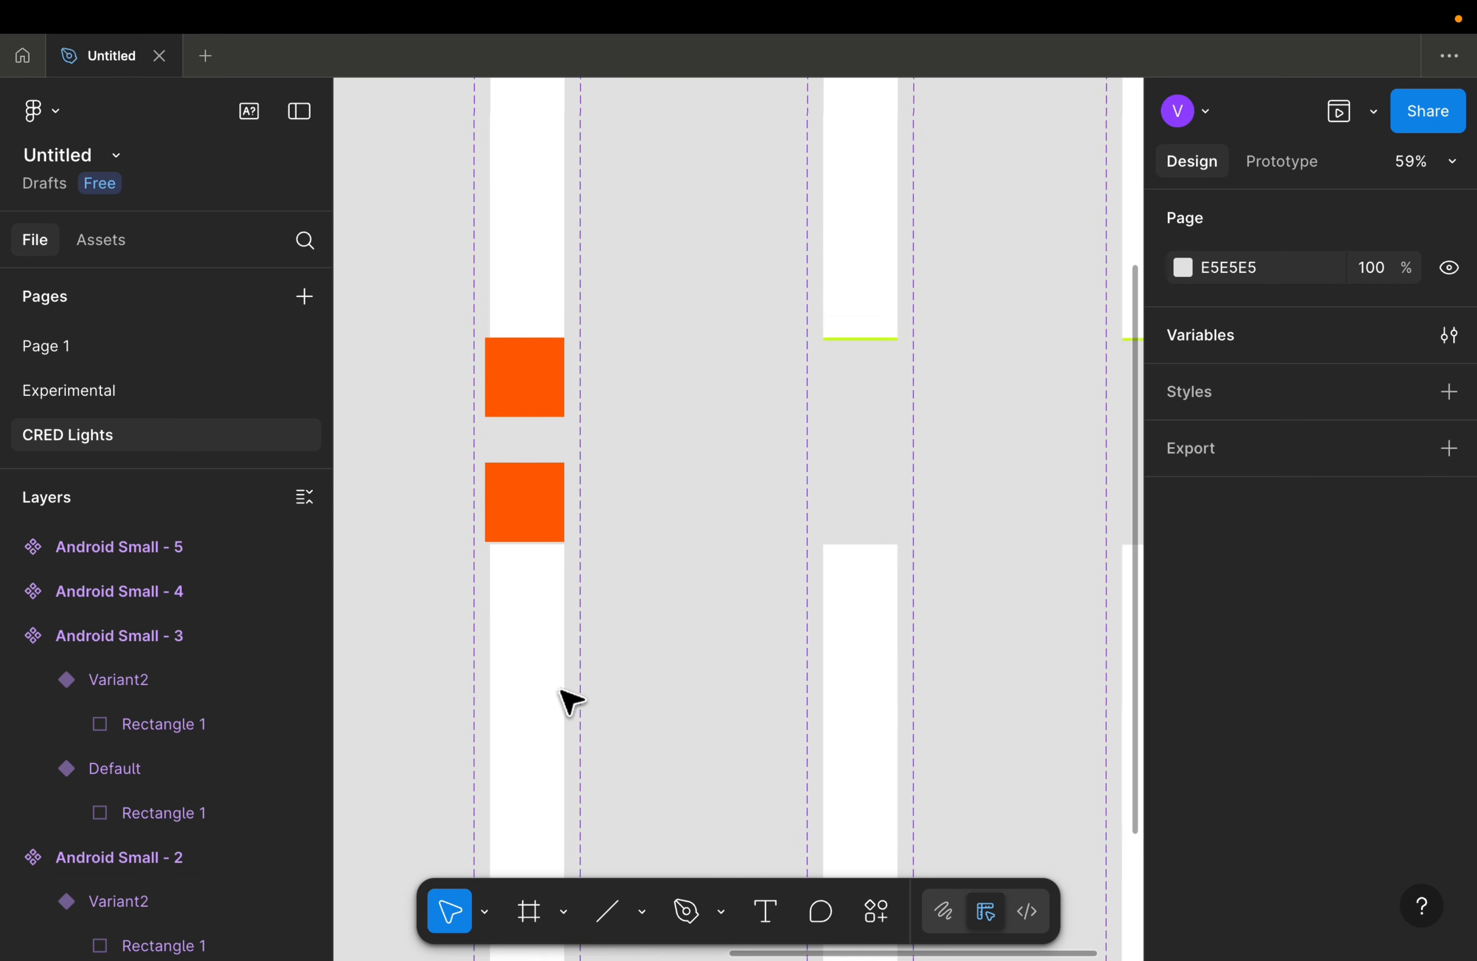
Step: Turn off content clipping for both variants of the Android Small - 4 component
scroll(649, 499, down, 2)
click(649, 465)
shift+click(653, 664)
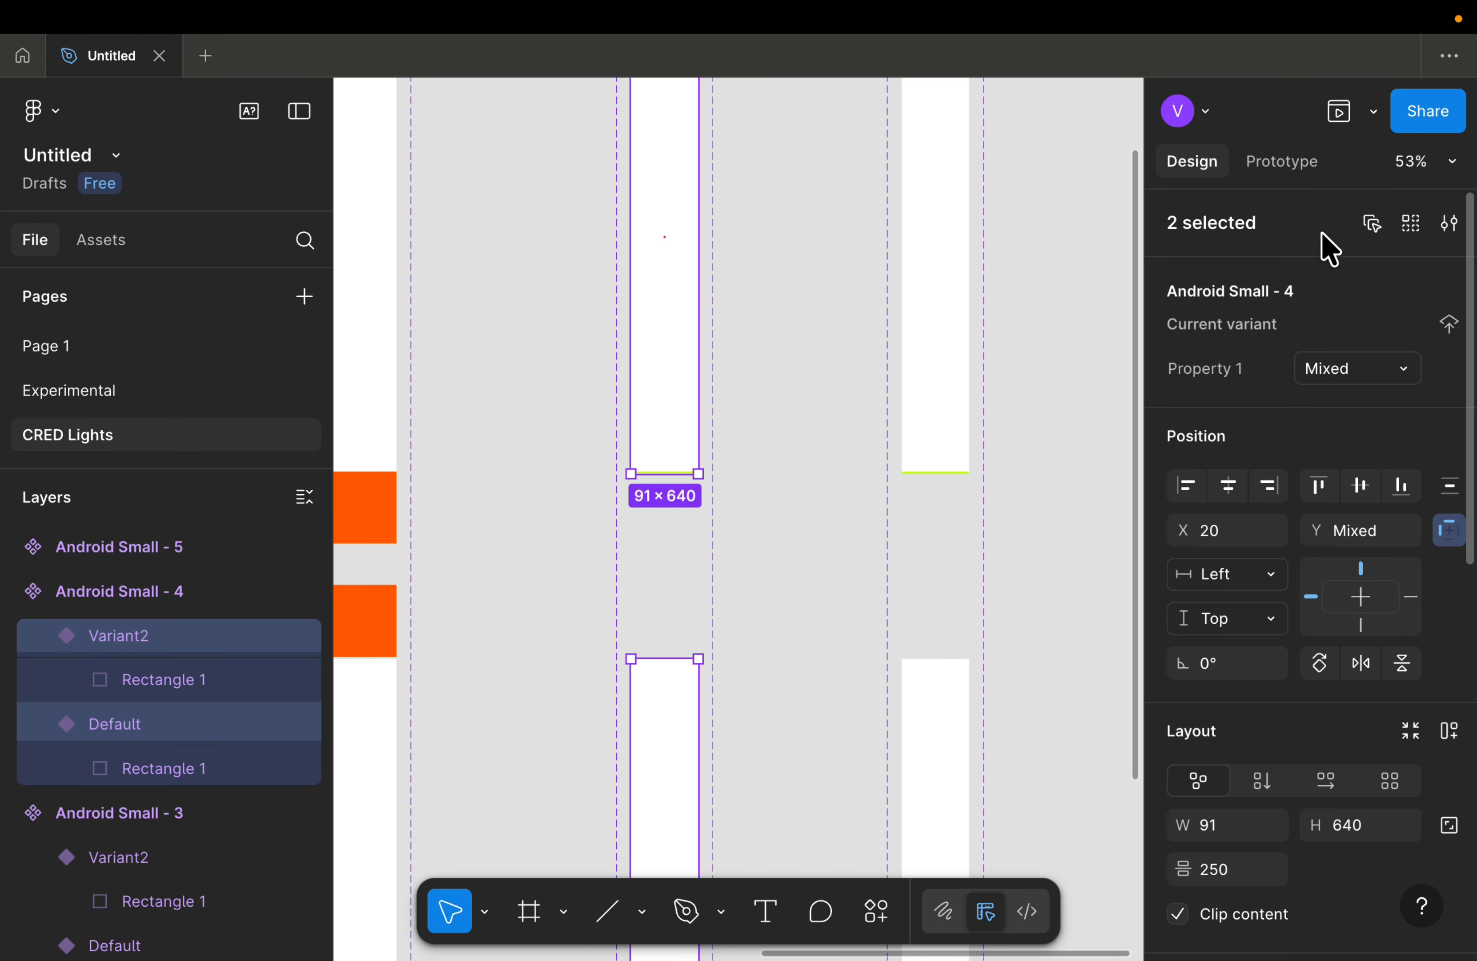
scroll(1228, 714, down, 5)
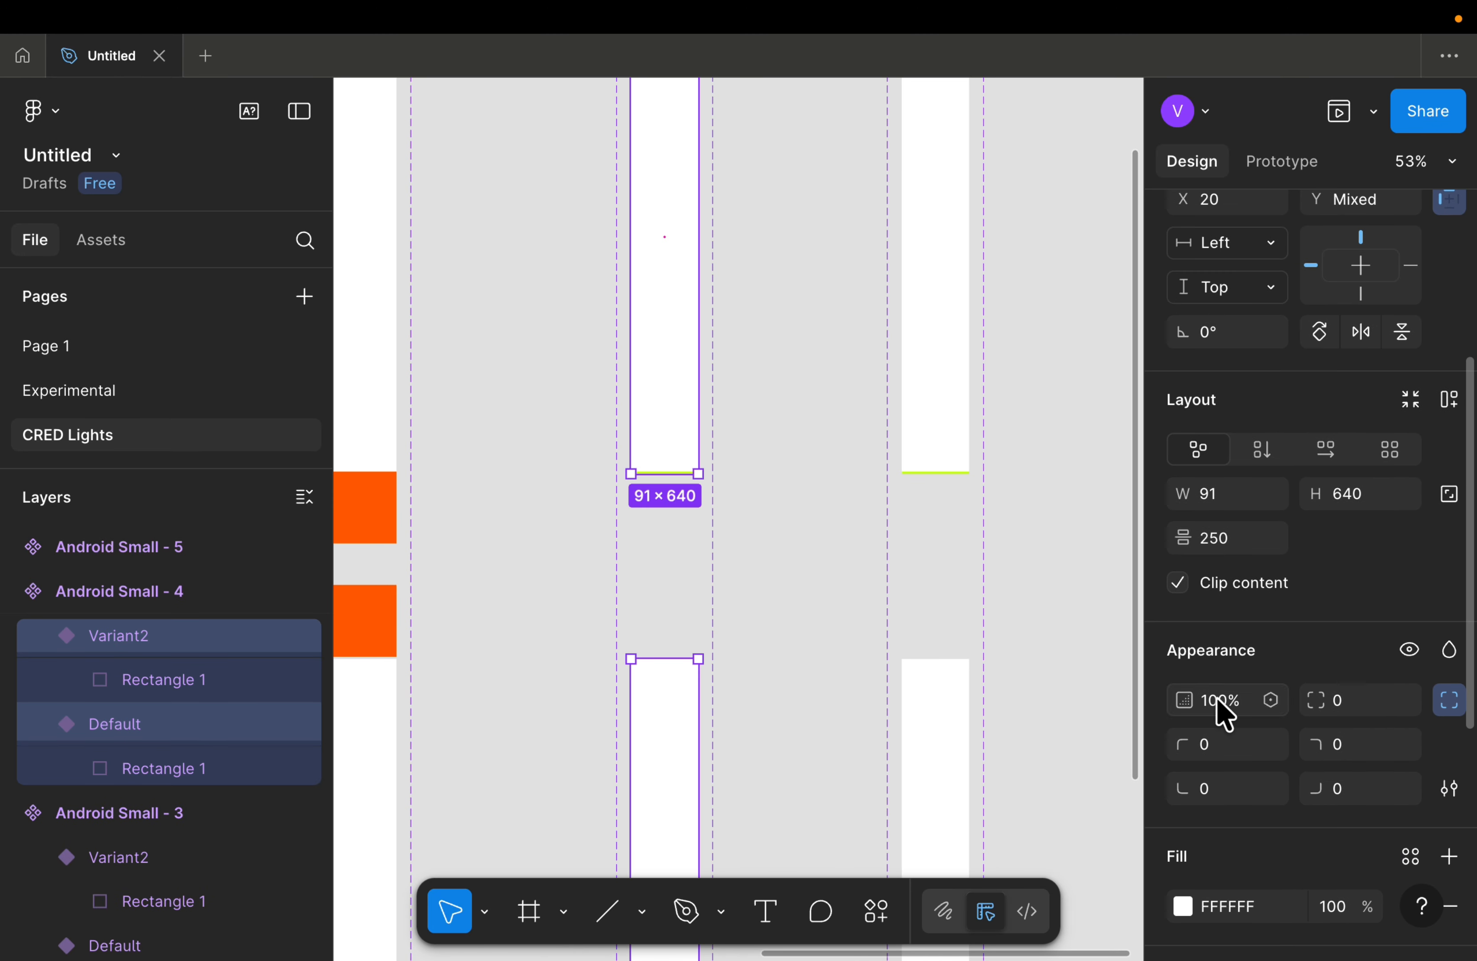
click(1177, 580)
Step: Recolour the squares in both variants of Android Small - 4 to cyan 00FFEA
click(670, 536)
shift+click(674, 608)
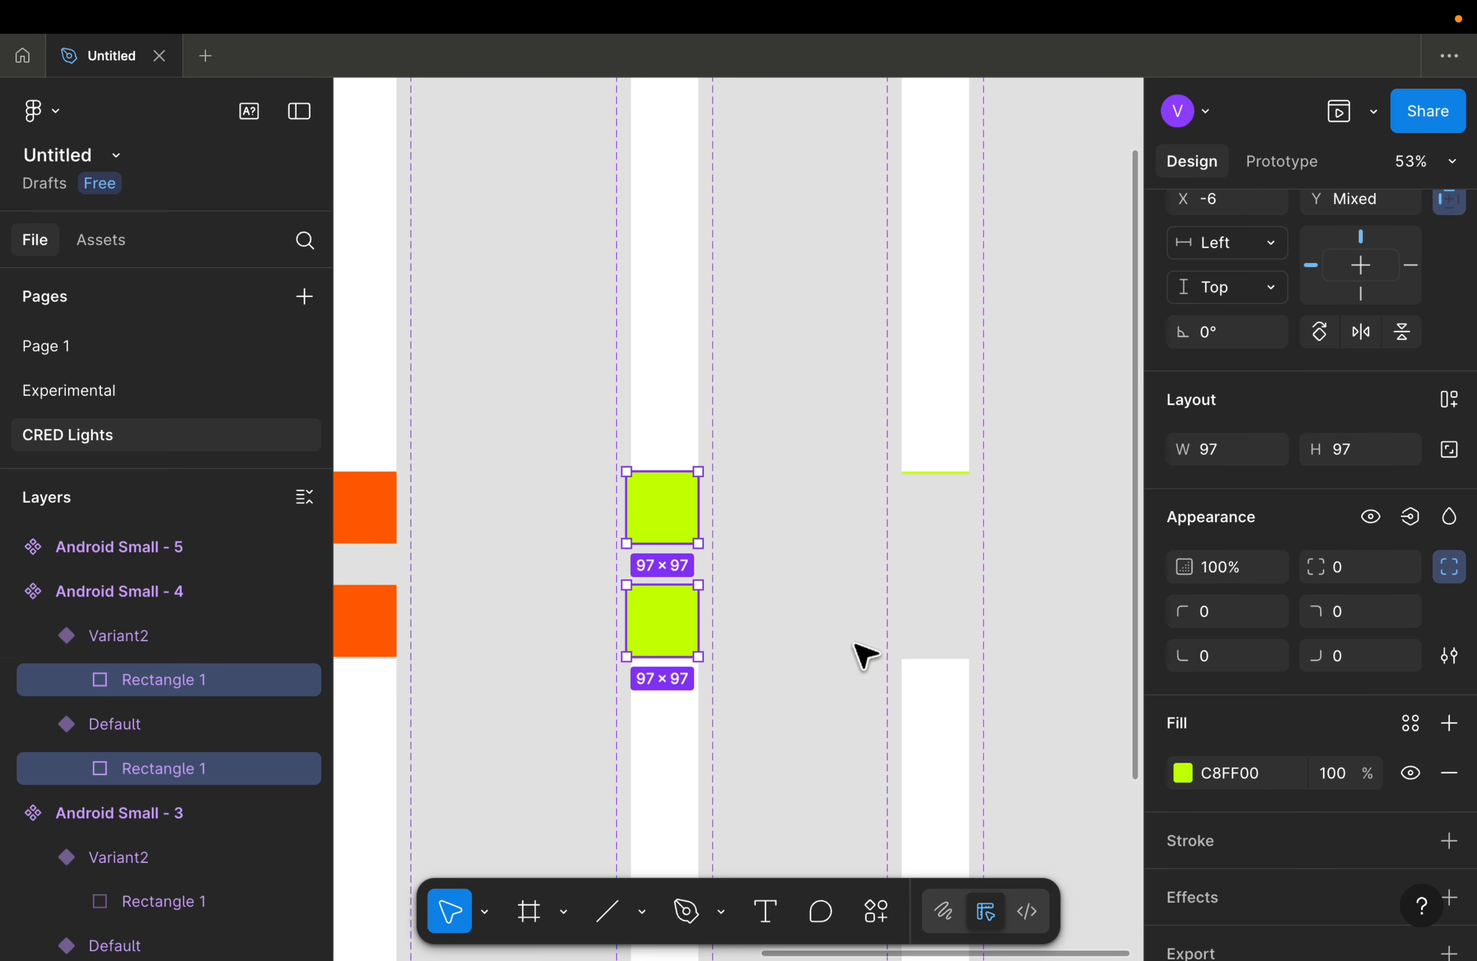
click(1189, 773)
click(1001, 726)
Step: Turn off content clipping for both variants of the Android Small - 5 component
scroll(598, 641, right, 5)
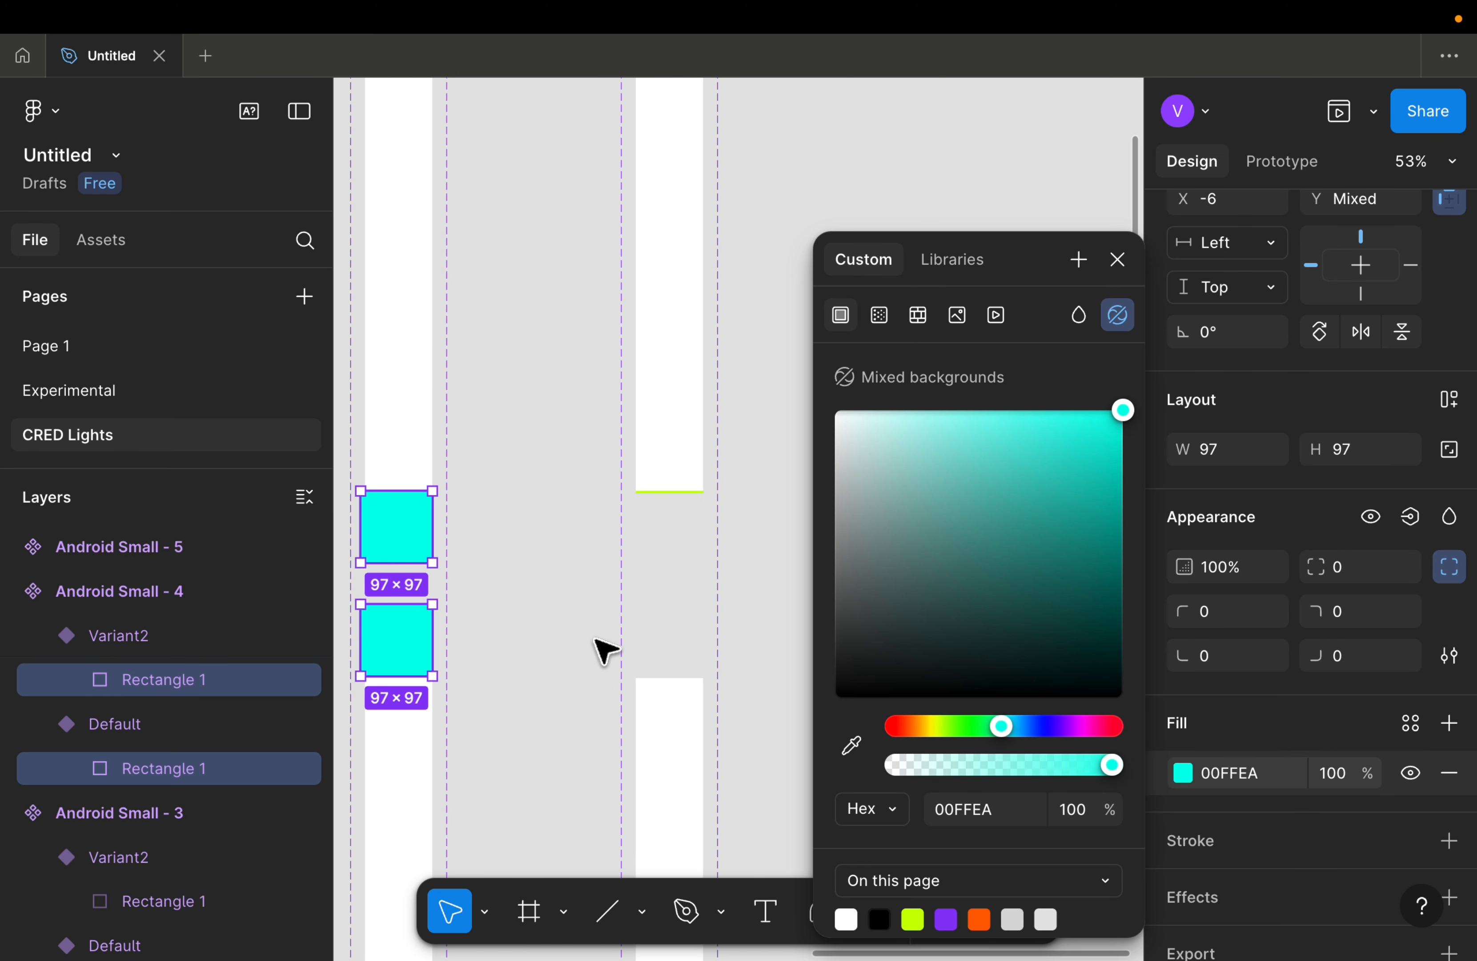
click(670, 439)
shift+click(677, 721)
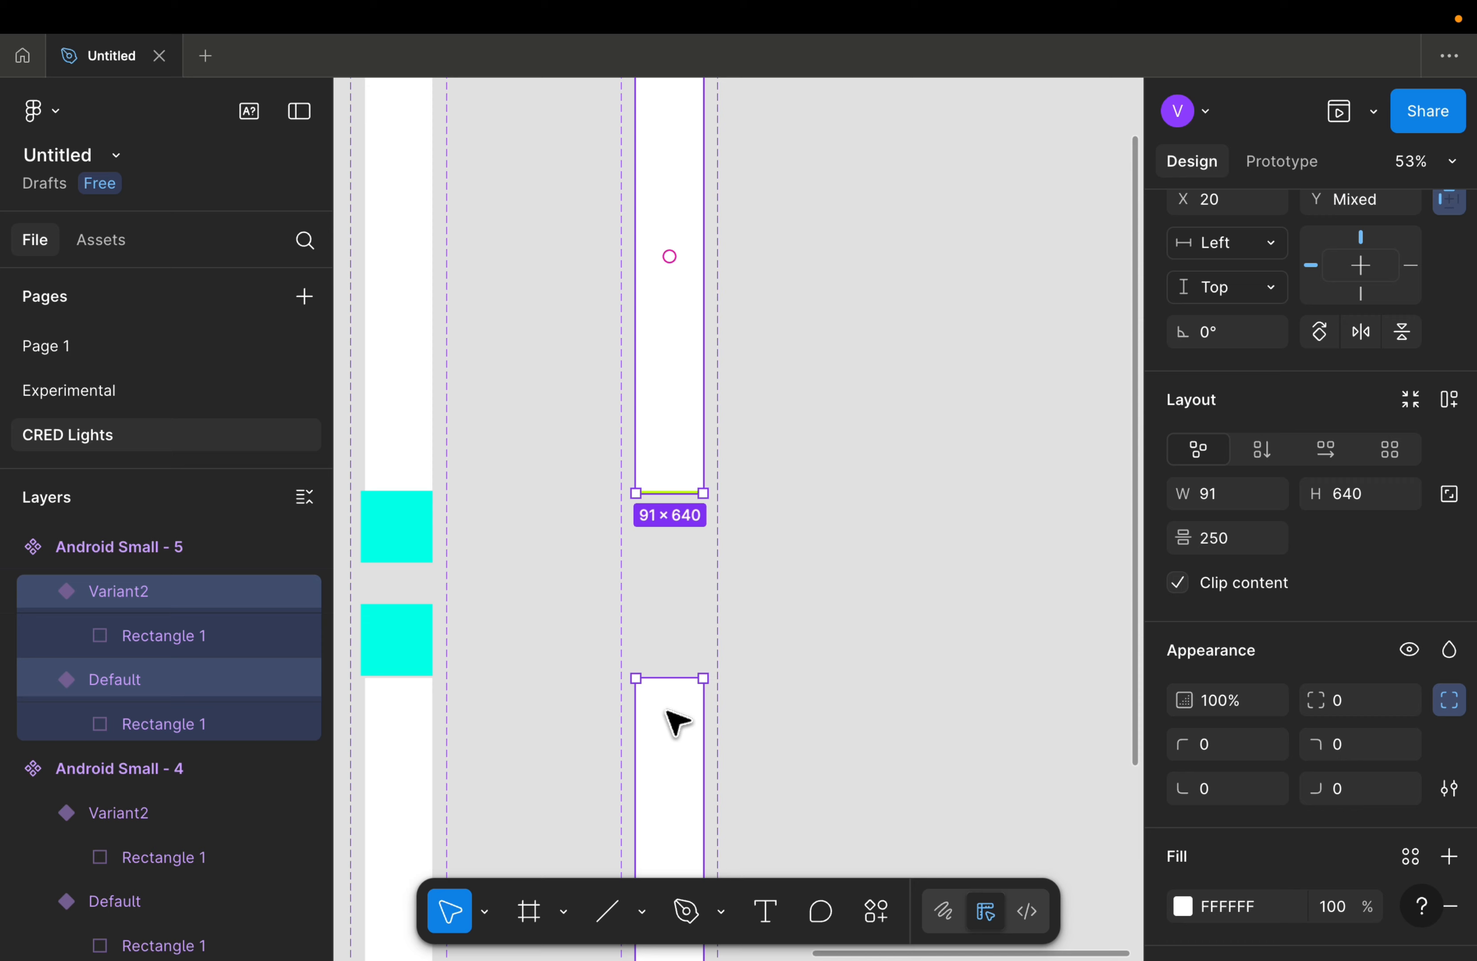
click(1179, 585)
Step: Recolour the squares in both variants of Android Small - 5 to yellow FFD900
click(692, 540)
shift+click(676, 627)
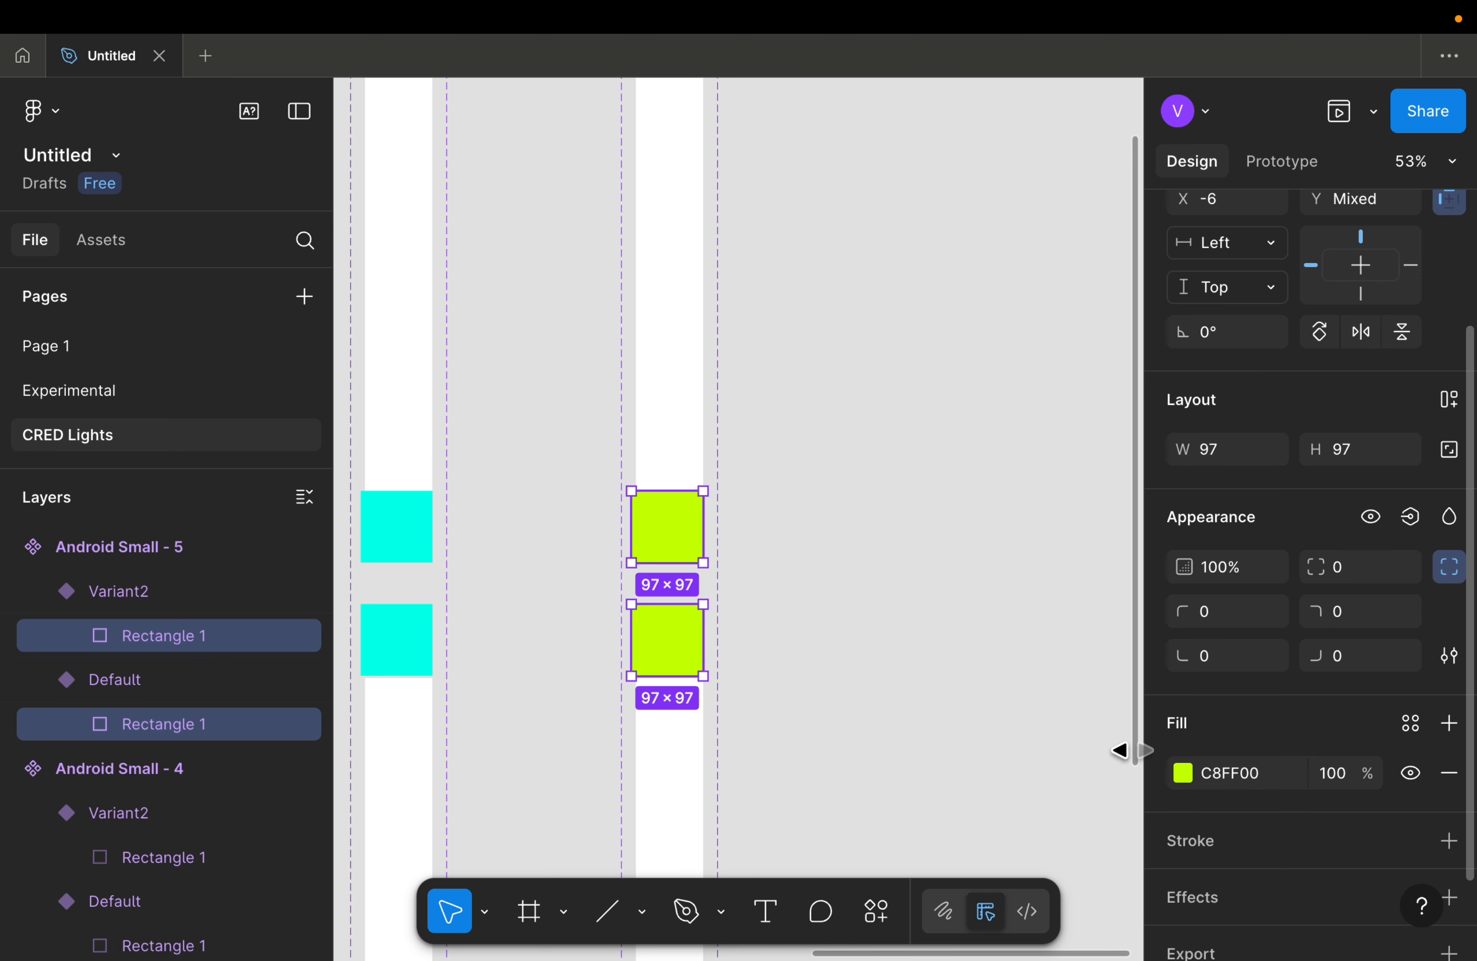
click(1180, 777)
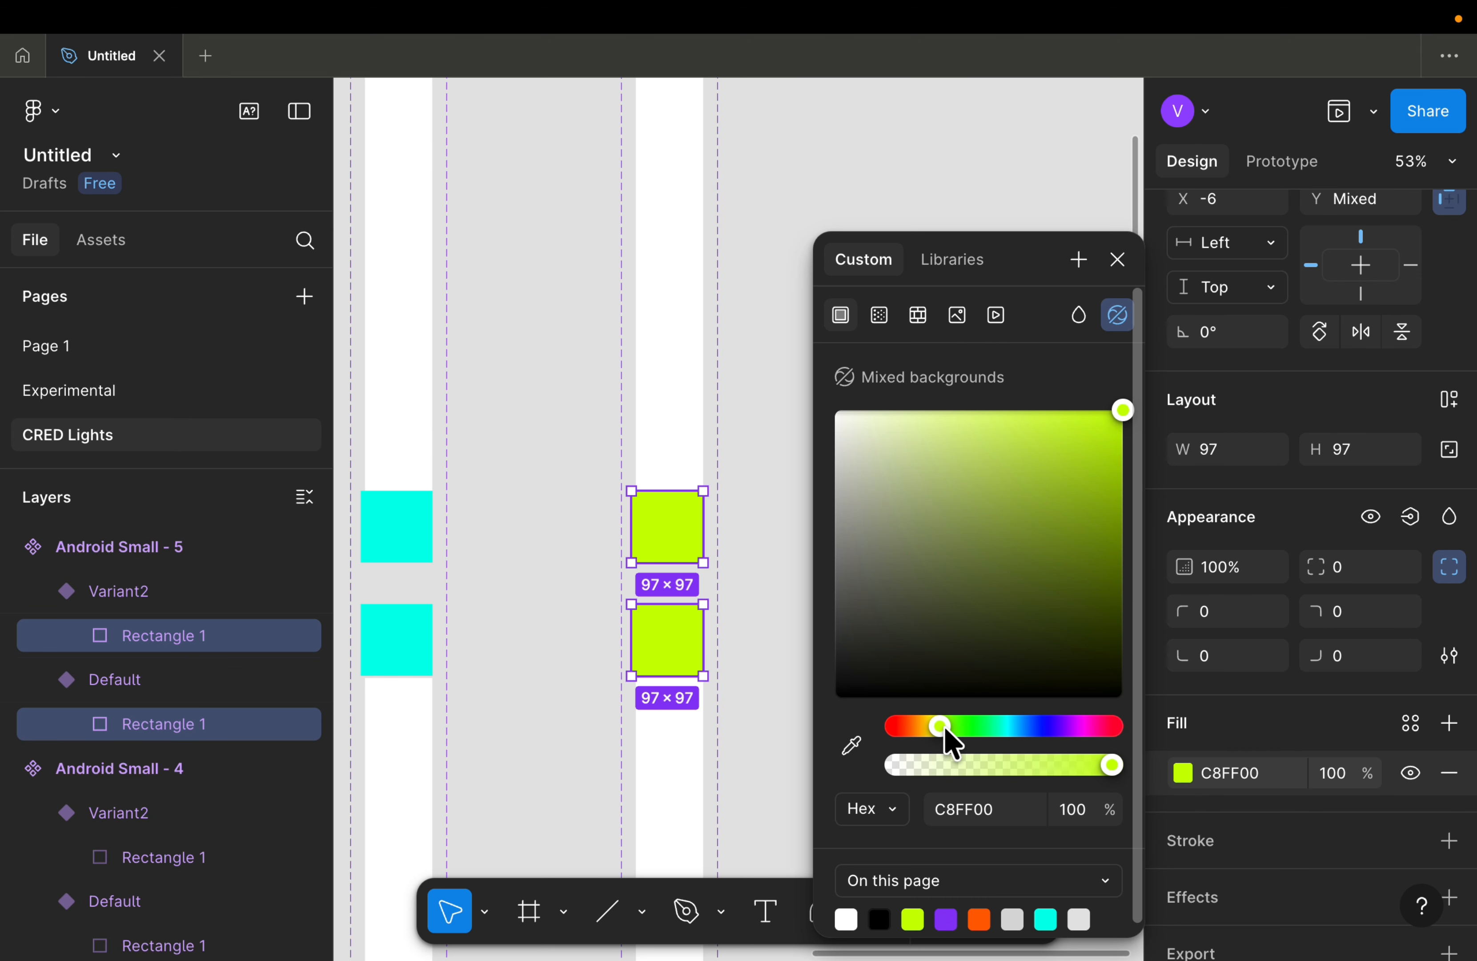
mouse_move(941, 725)
mouse_down()
mouse_move(1116, 726)
mouse_move(903, 729)
mouse_move(919, 729)
mouse_up()
scroll(651, 680, left, 10)
scroll(652, 686, down, 5)
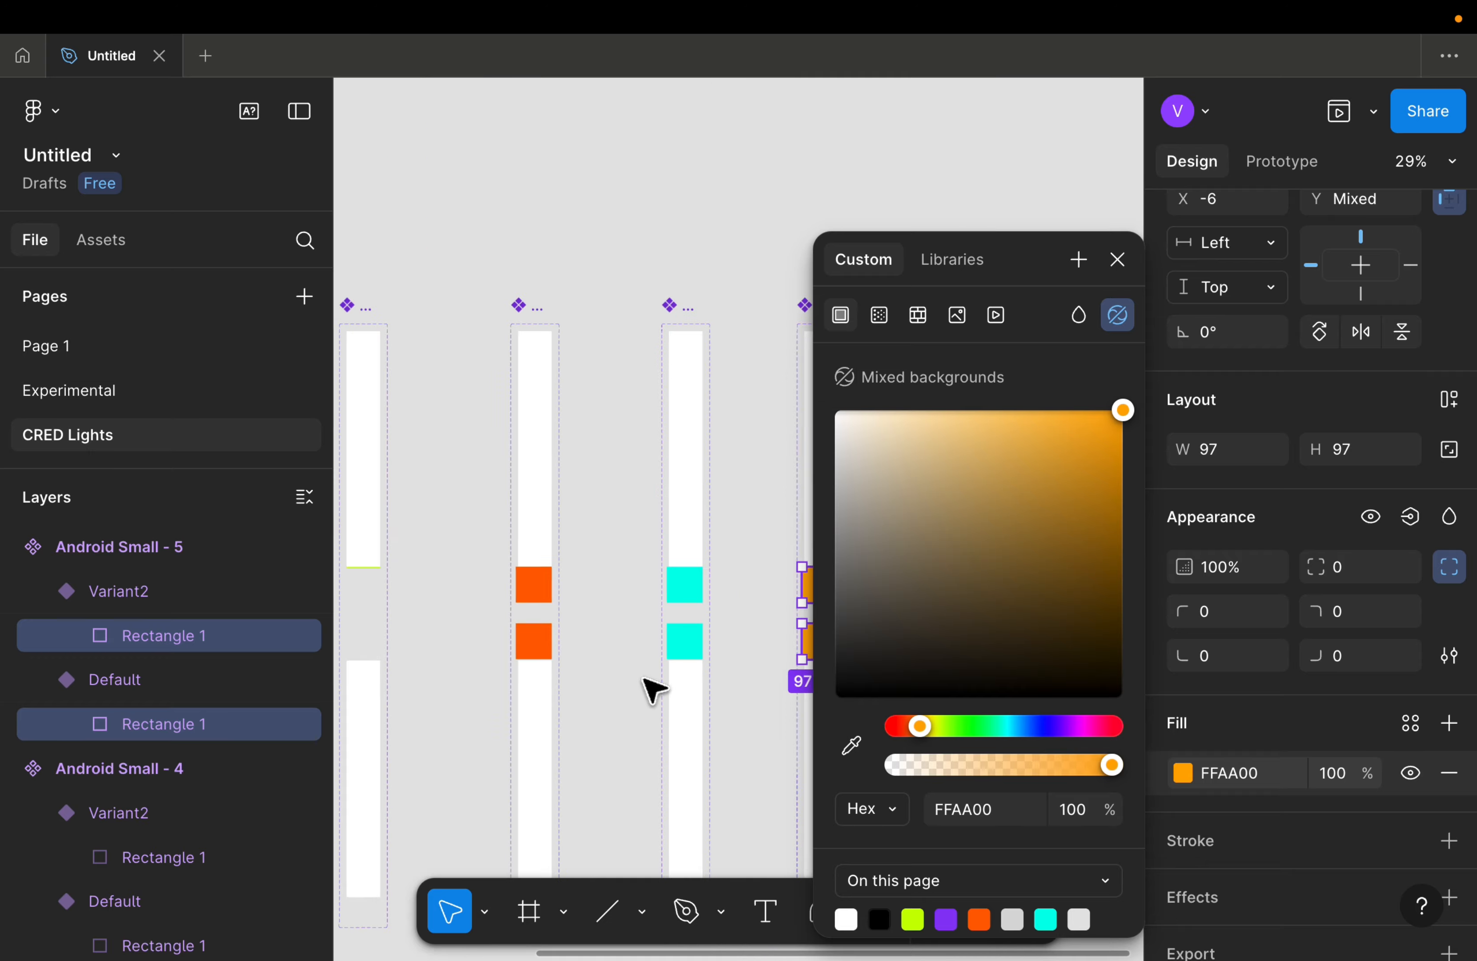
scroll(652, 686, down, 2)
scroll(719, 677, right, 5)
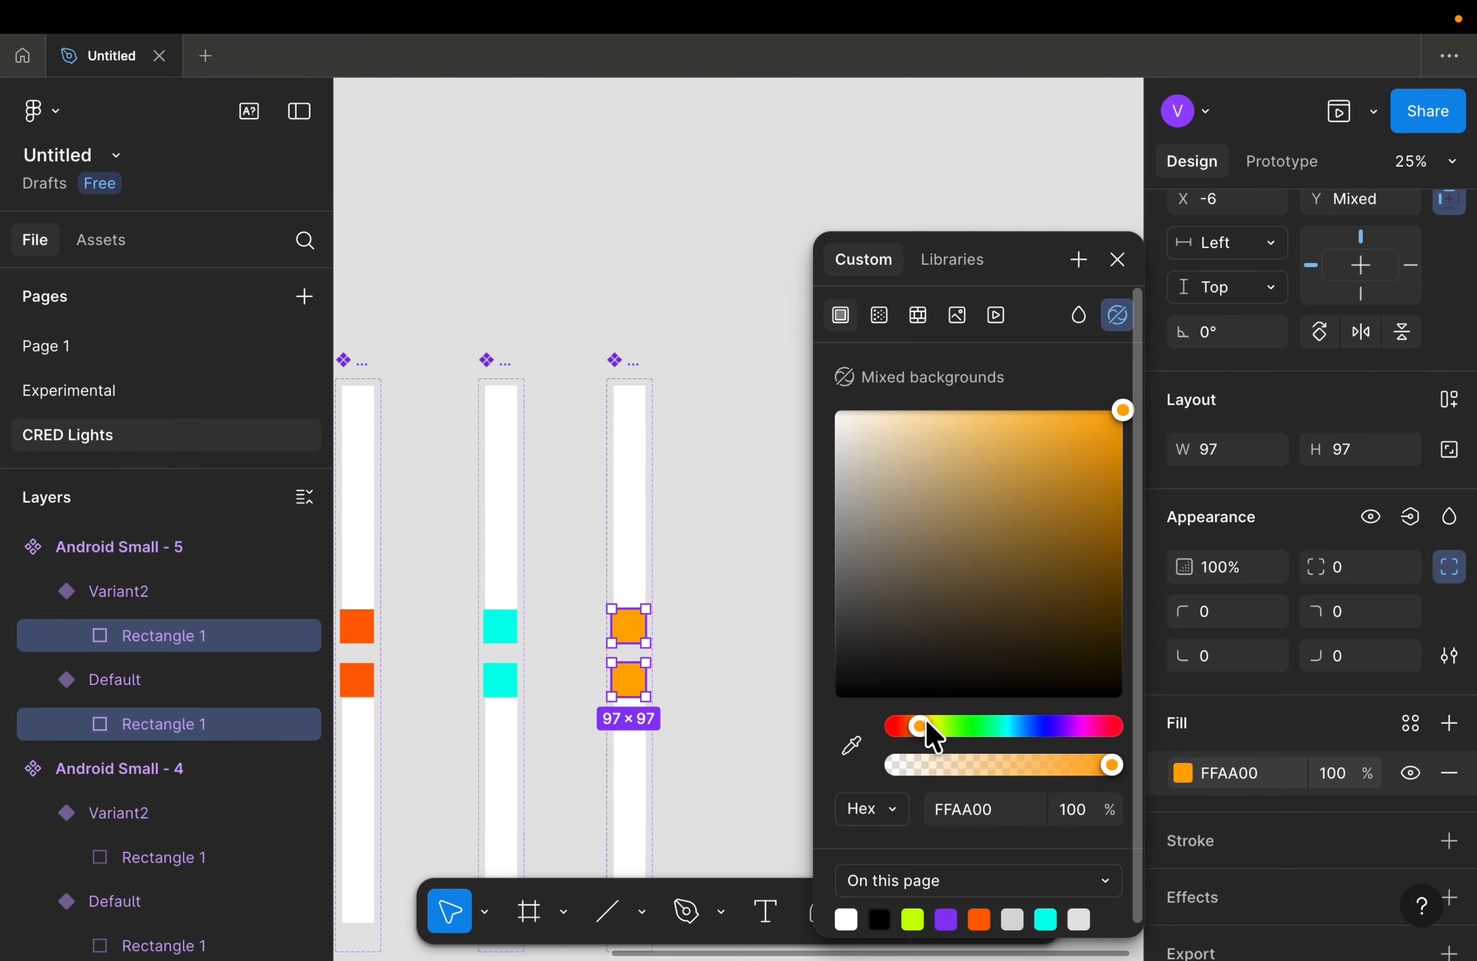
drag(926, 726, 928, 726)
scroll(672, 718, down, 3)
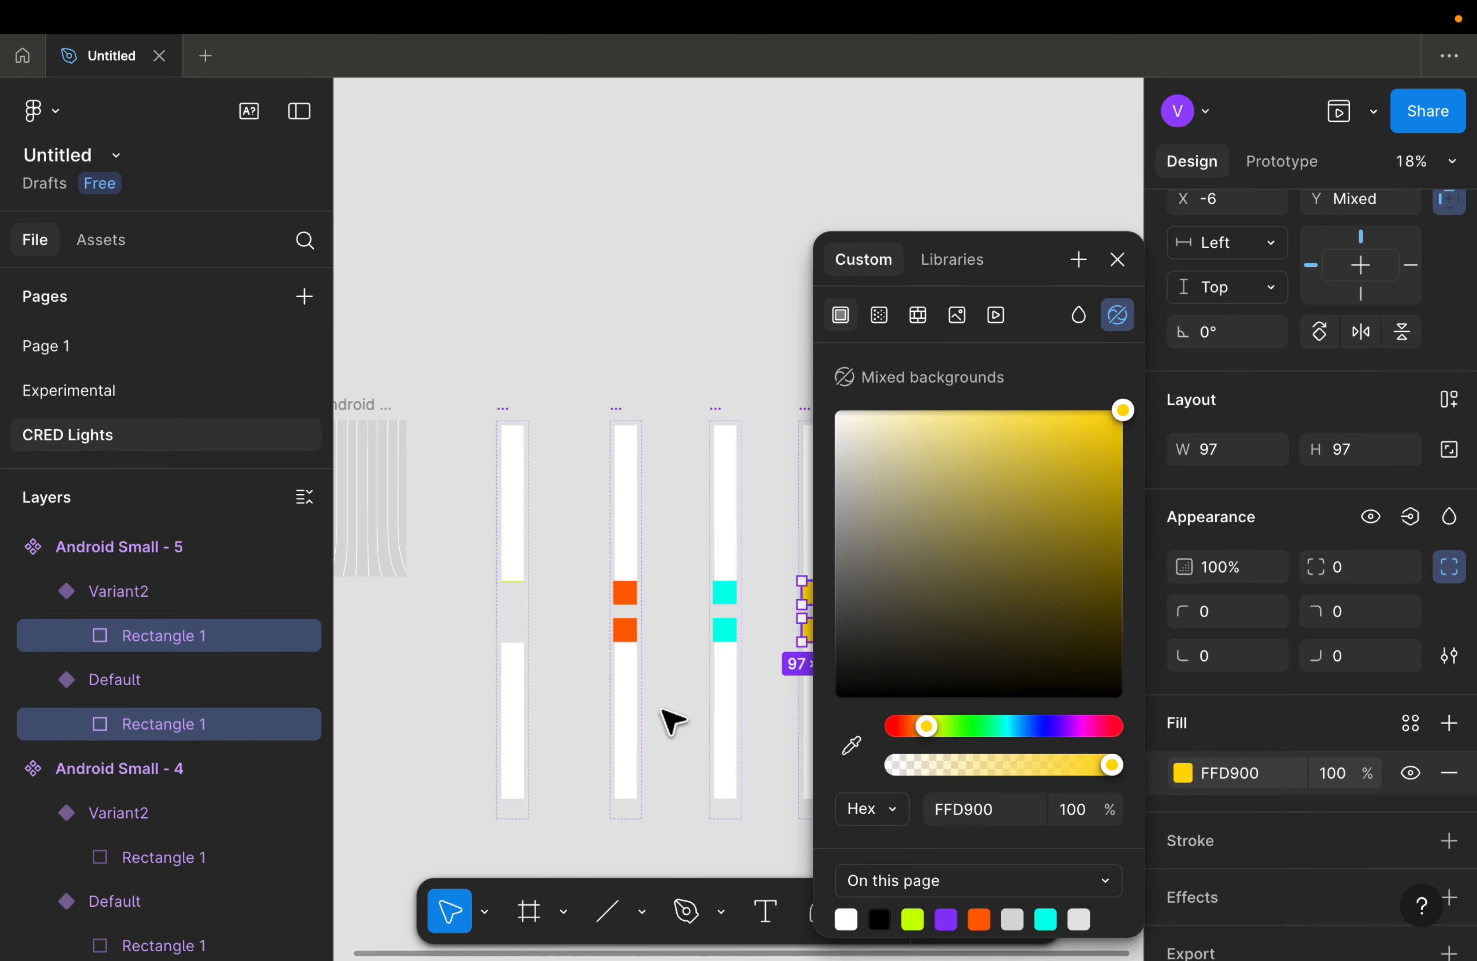
scroll(663, 710, right, 4)
scroll(662, 709, left, 2)
click(662, 710)
Step: Set the delay of the Variant2-to-Default interaction in Android Small - 3 to 100 ms
scroll(617, 522, down, 2)
scroll(617, 522, left, 3)
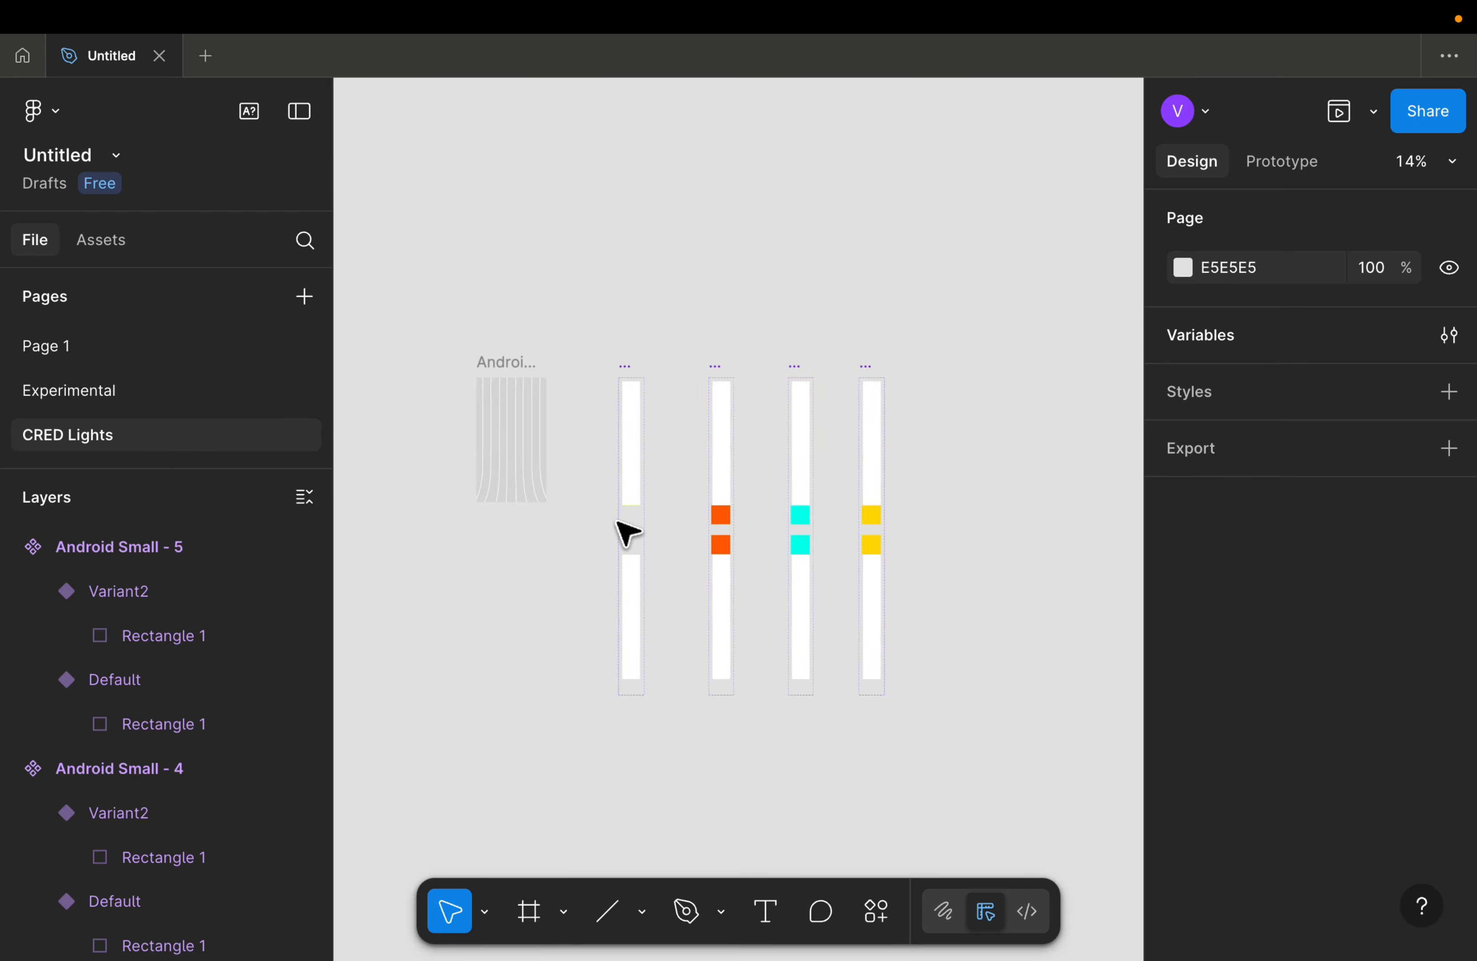
scroll(685, 446, left, 3)
scroll(684, 443, up, 5)
scroll(685, 443, down, 1)
scroll(686, 444, right, 6)
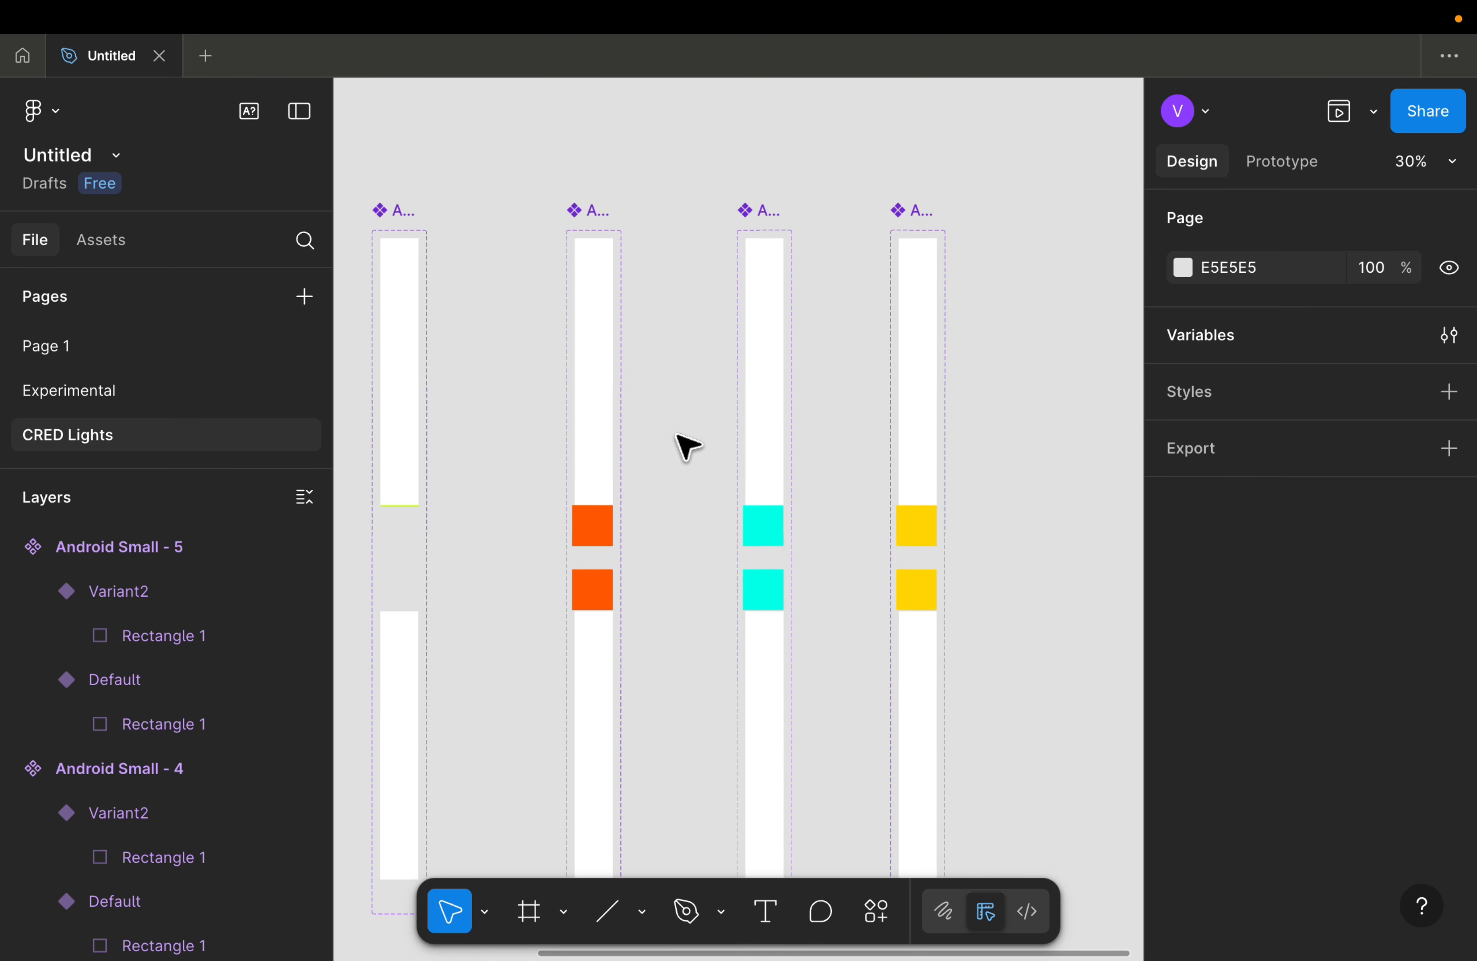
click(1282, 161)
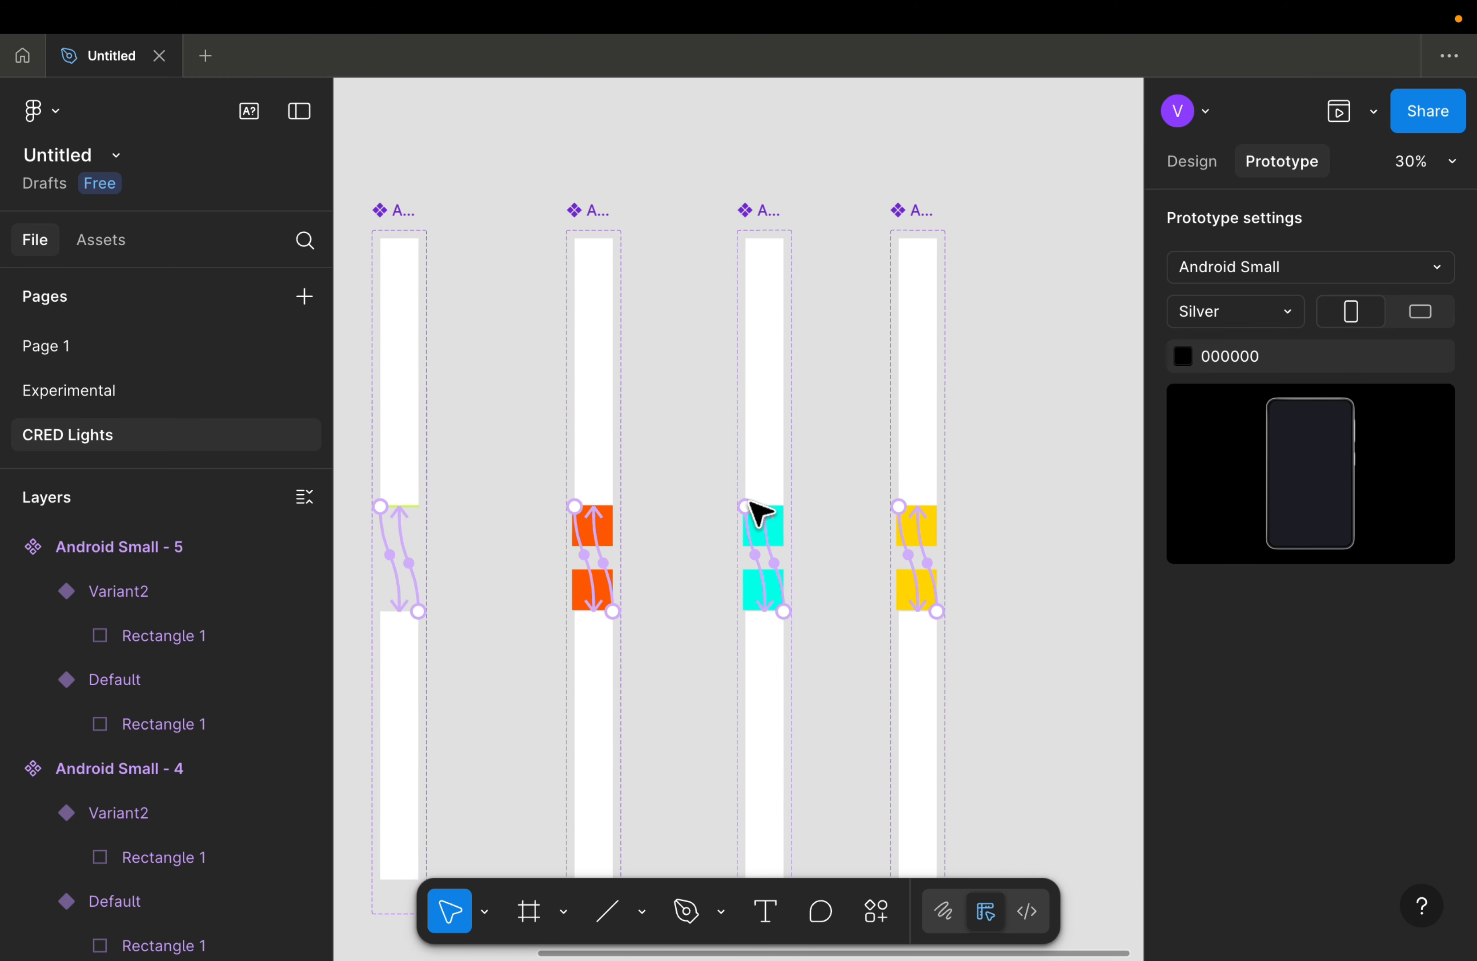
scroll(671, 558, up, 5)
click(542, 591)
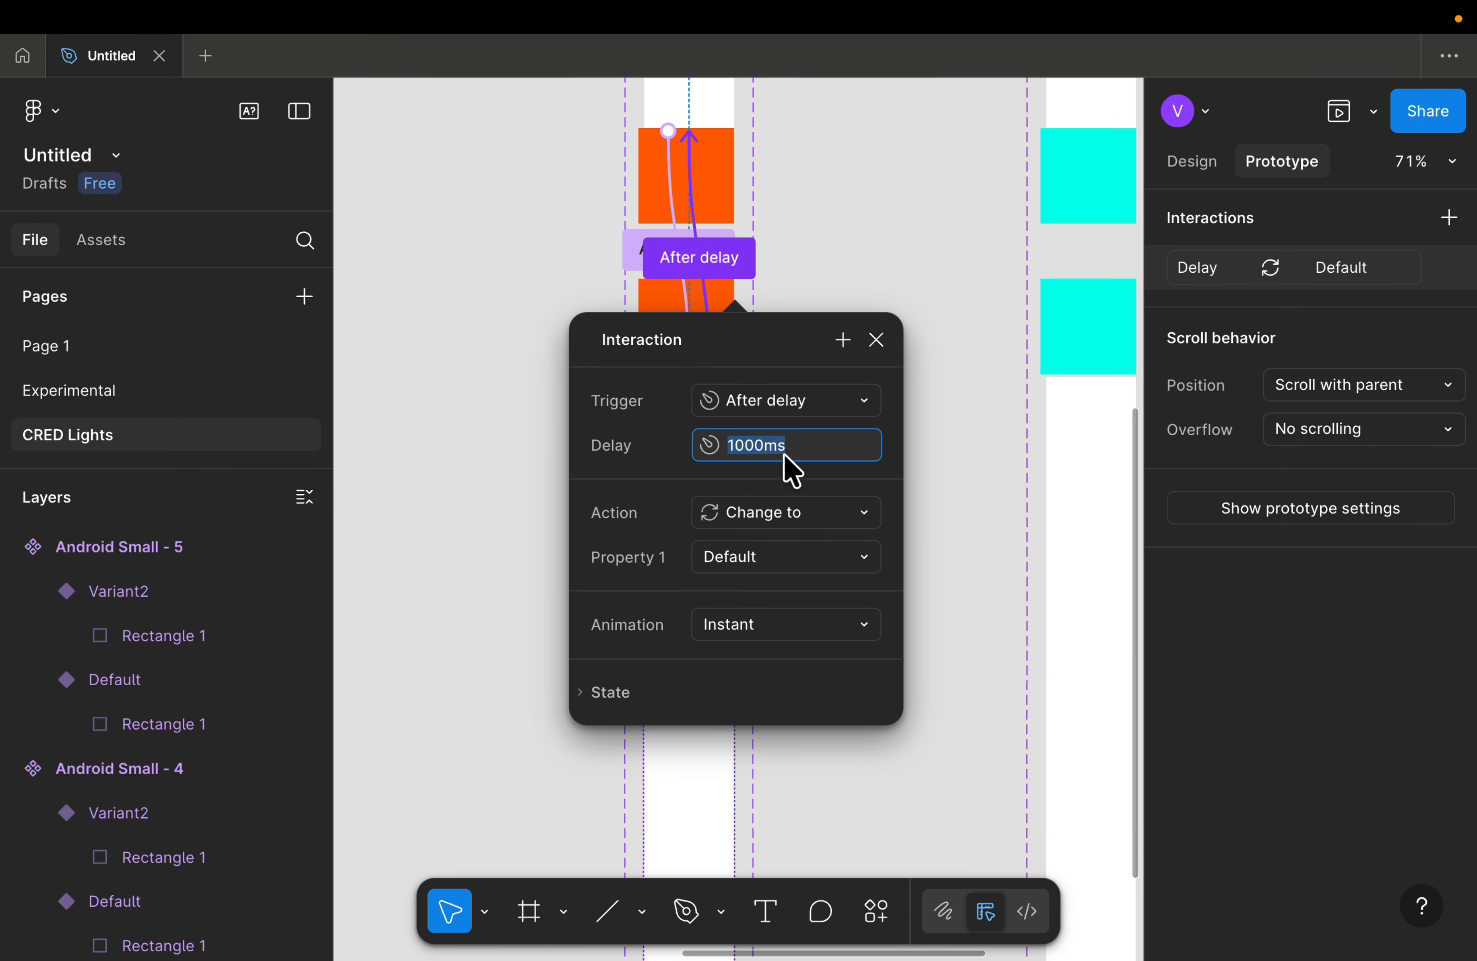
text(100)
key(Return)
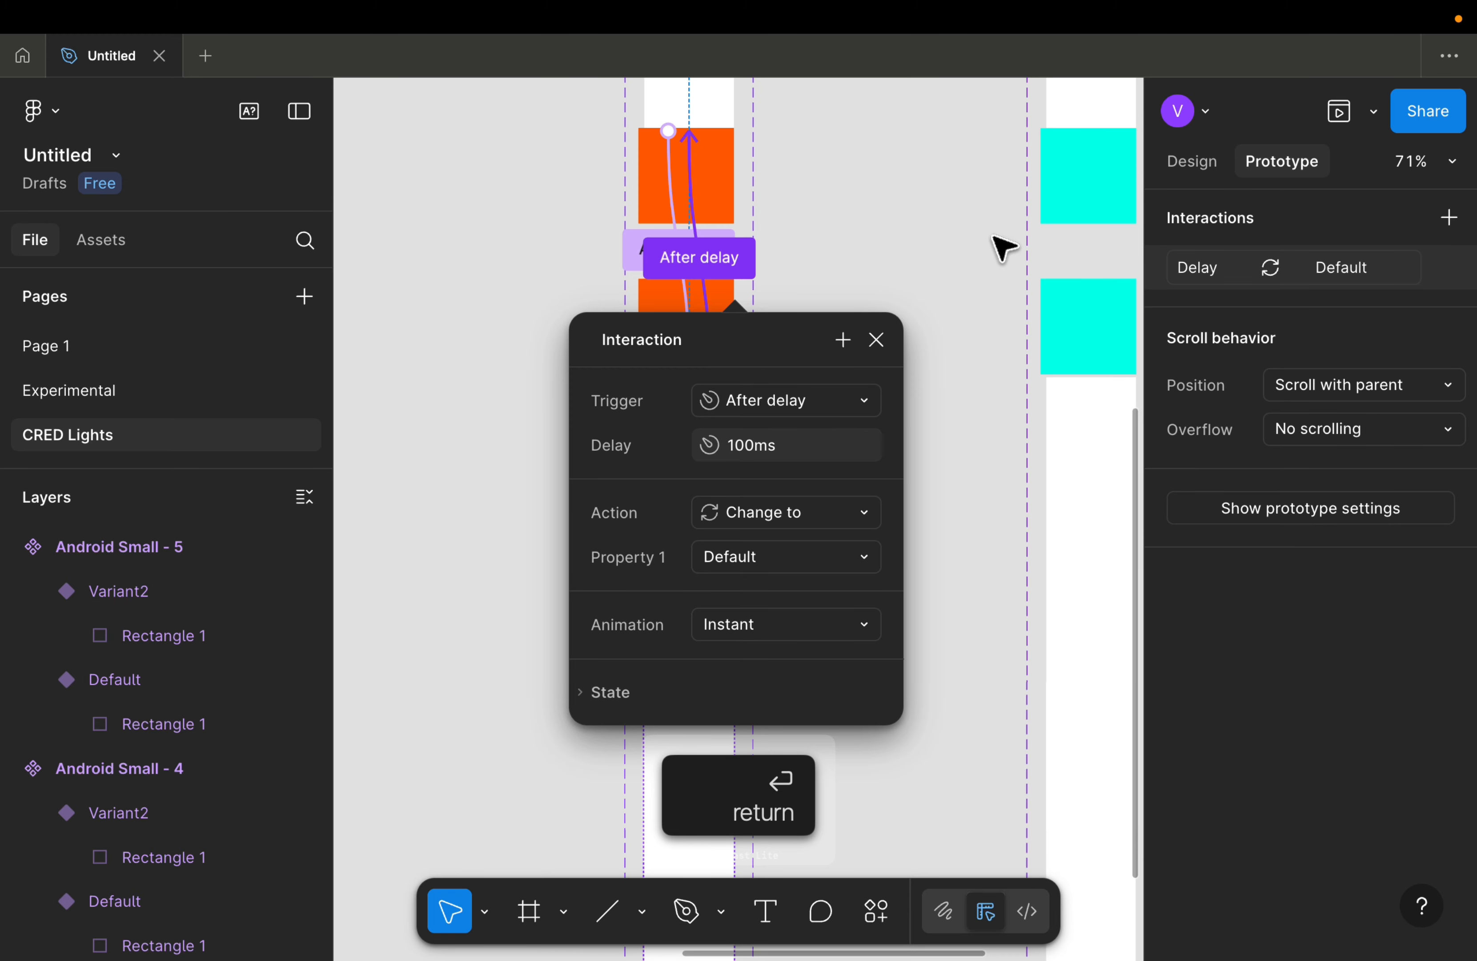
Step: Set the delay of the Variant2-to-Default interaction in Android Small - 4 to 200 ms
scroll(995, 237, right, 10)
click(499, 343)
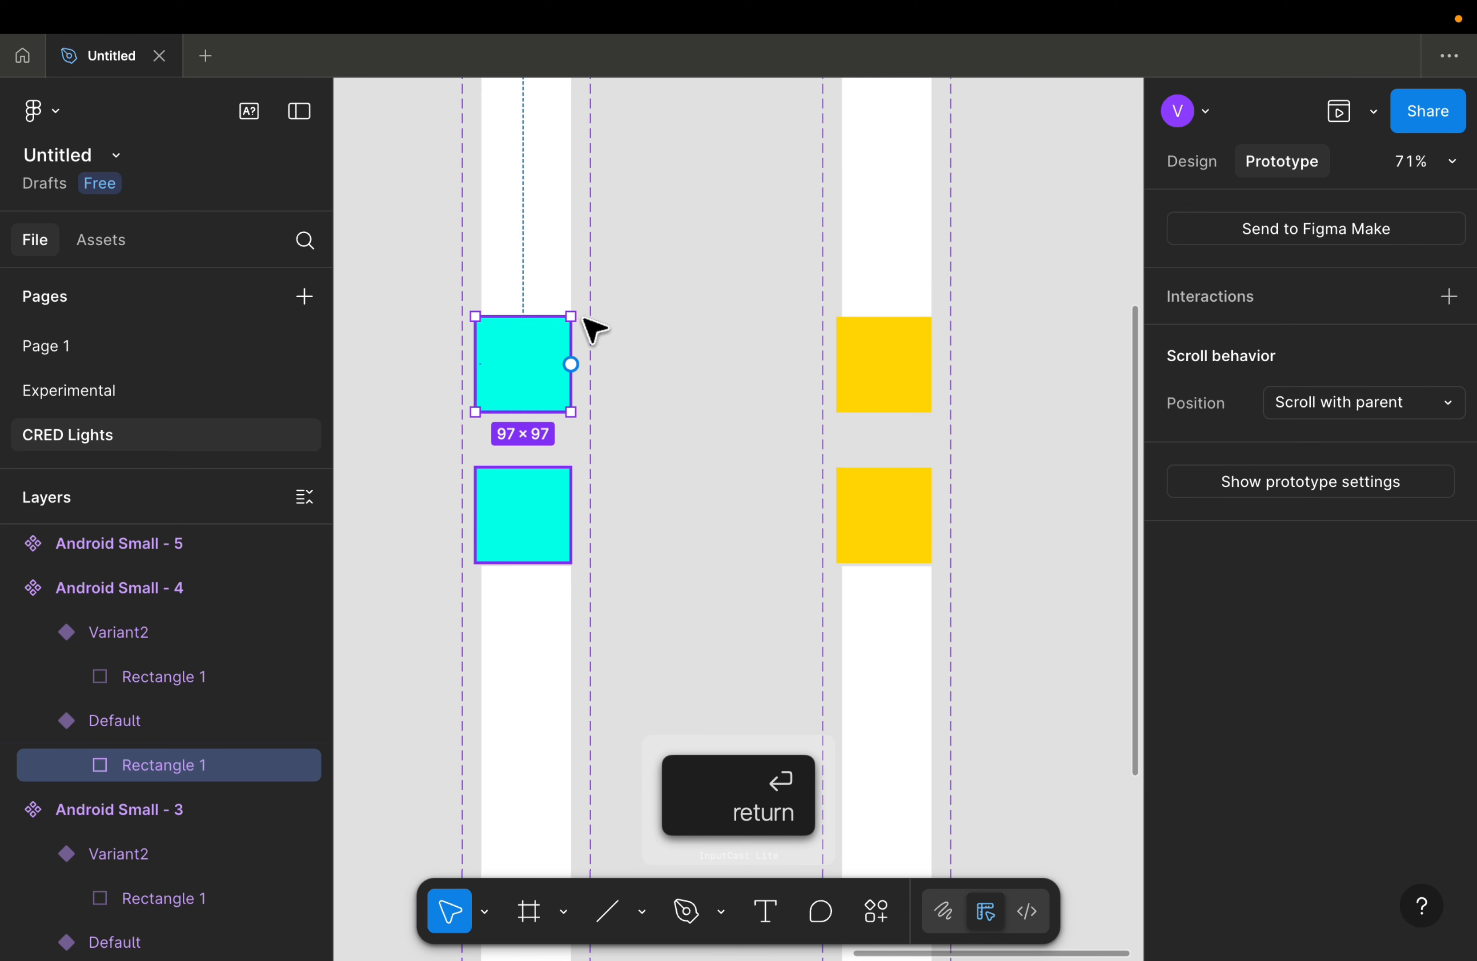
click(517, 592)
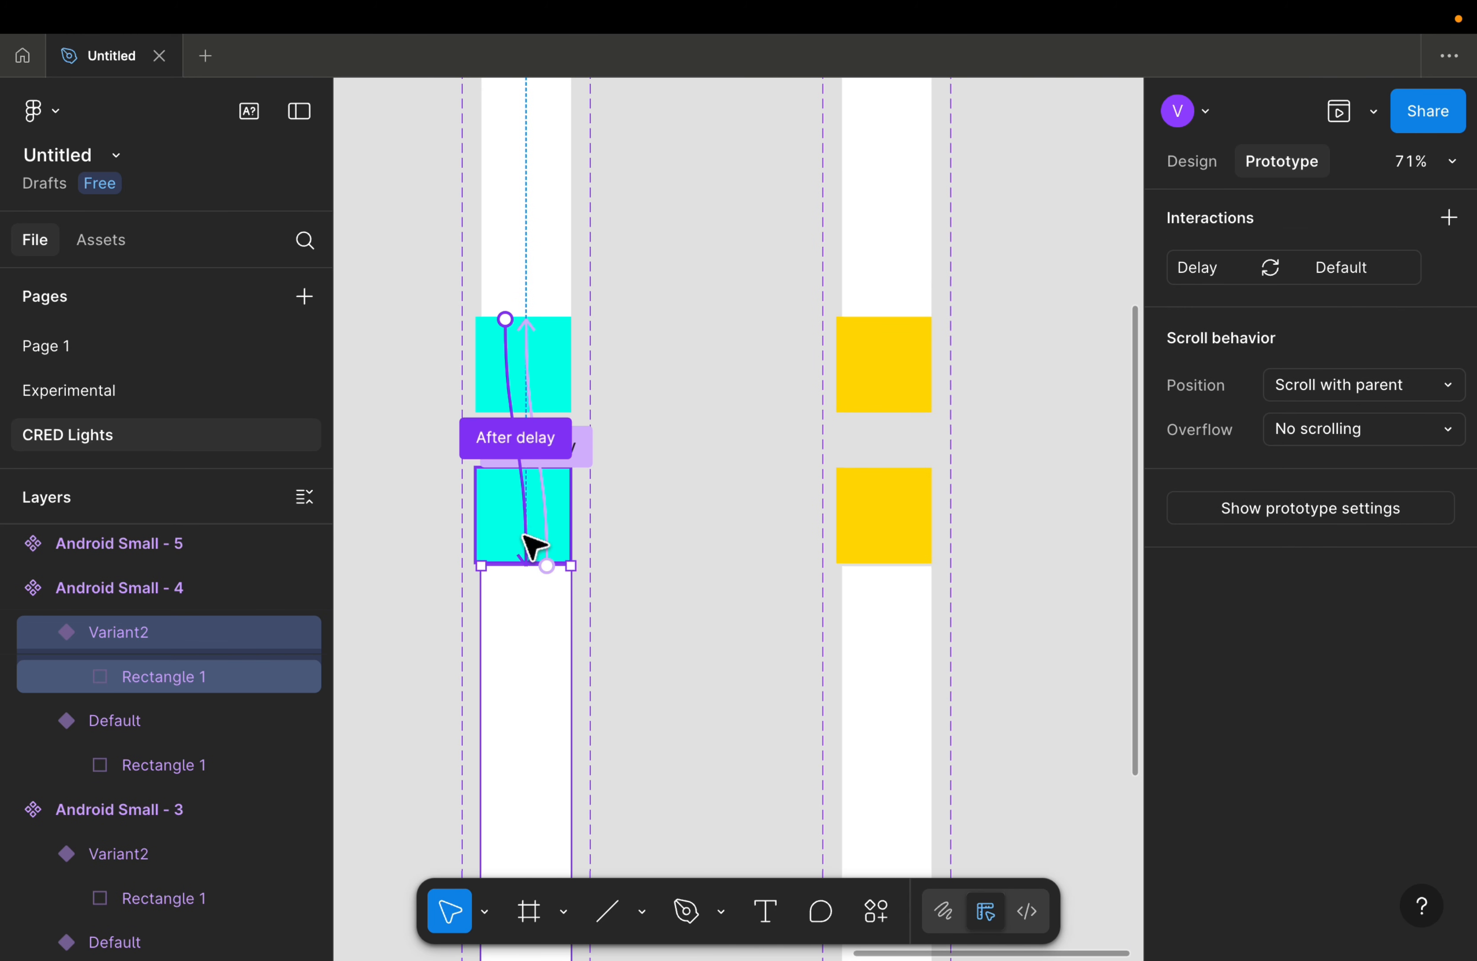
click(591, 458)
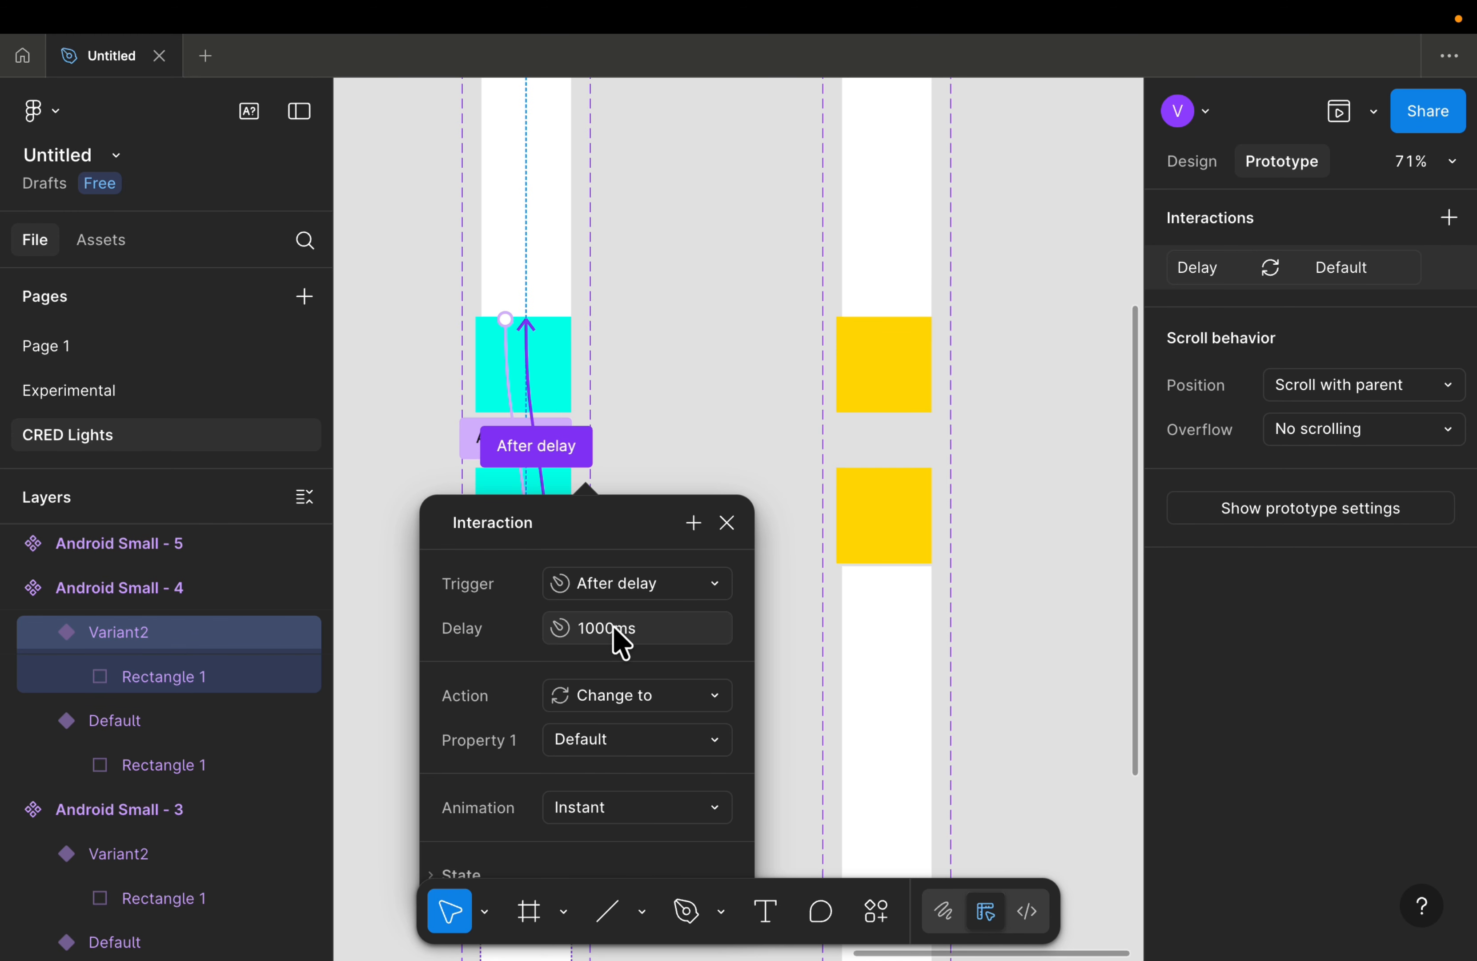
text(200)
key(Return)
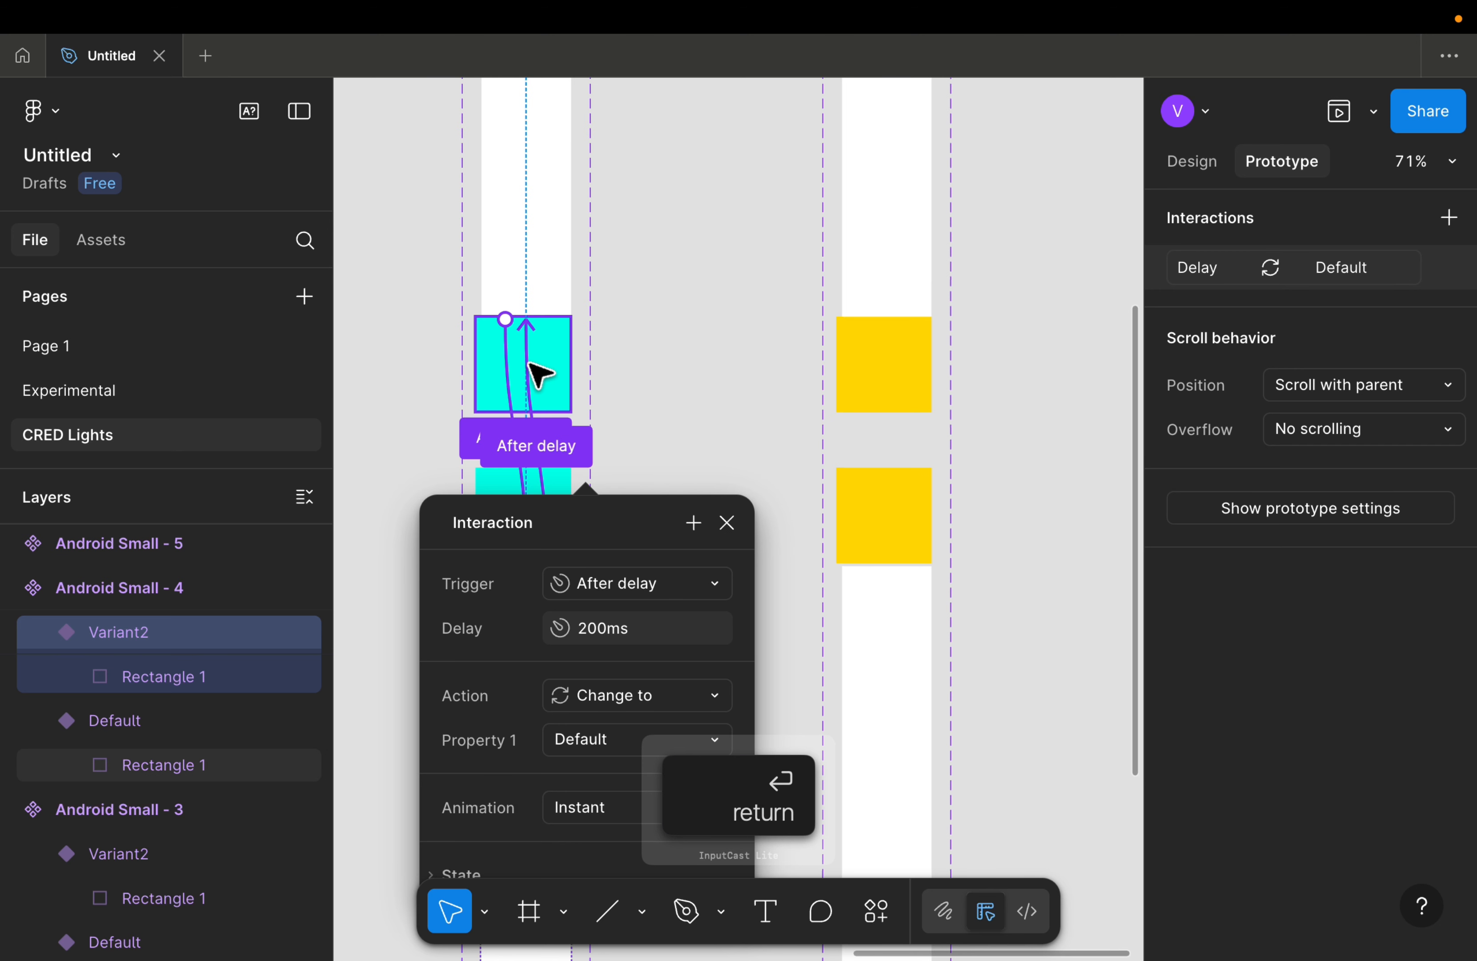
Step: Set the delay of the Variant2-to-Default interaction in Android Small - 5 to 400 ms
scroll(543, 374, down, 5)
click(568, 151)
scroll(568, 152, right, 2)
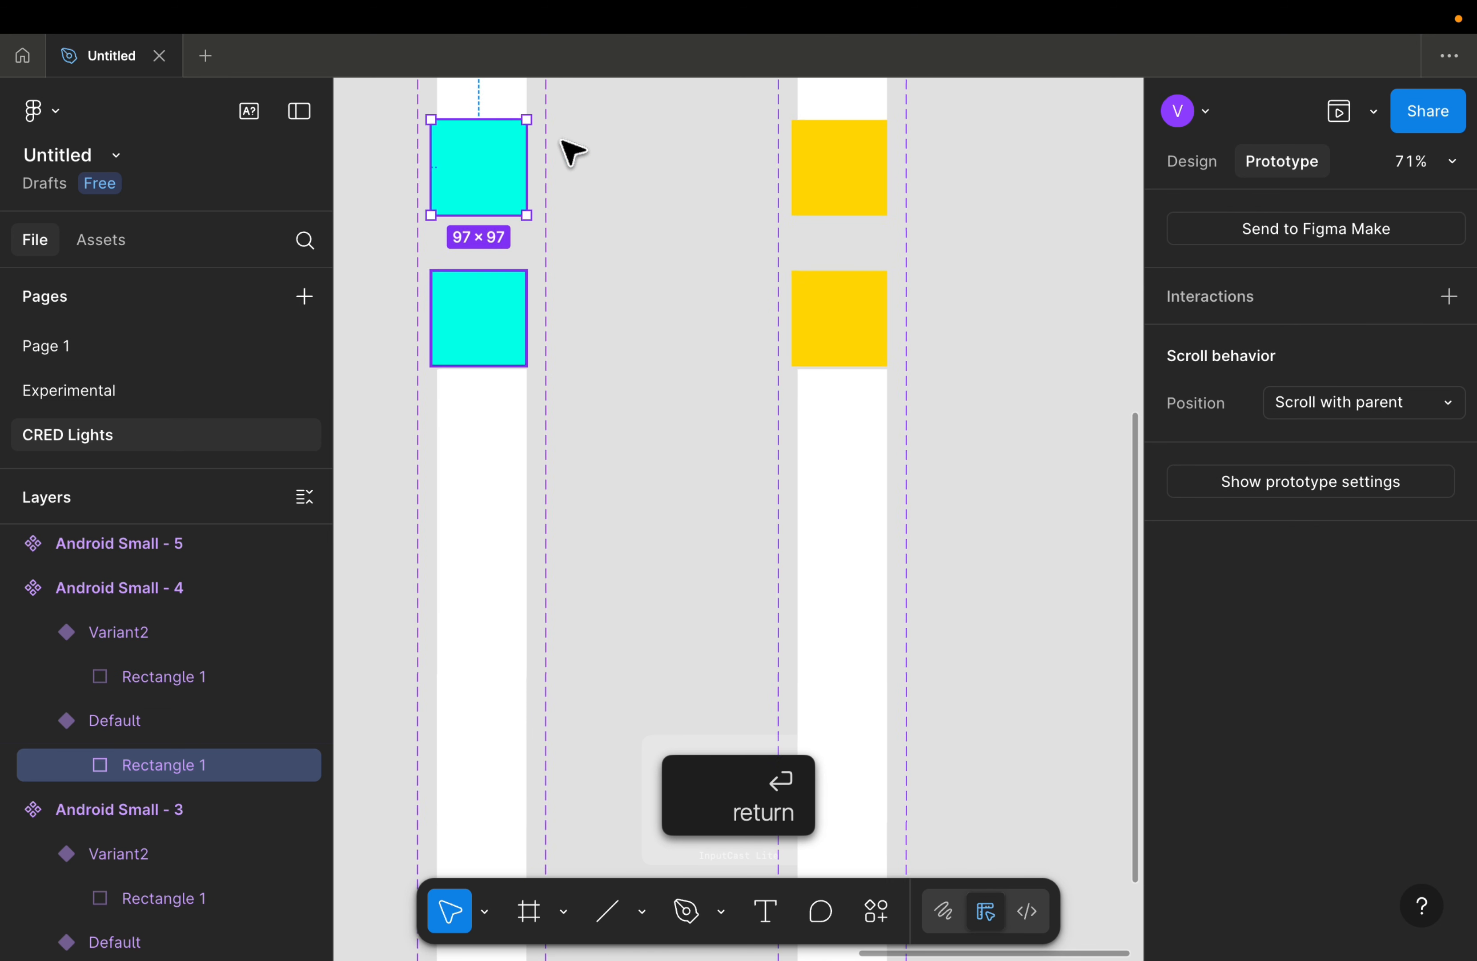
click(831, 323)
scroll(830, 323, right, 2)
click(903, 285)
click(783, 429)
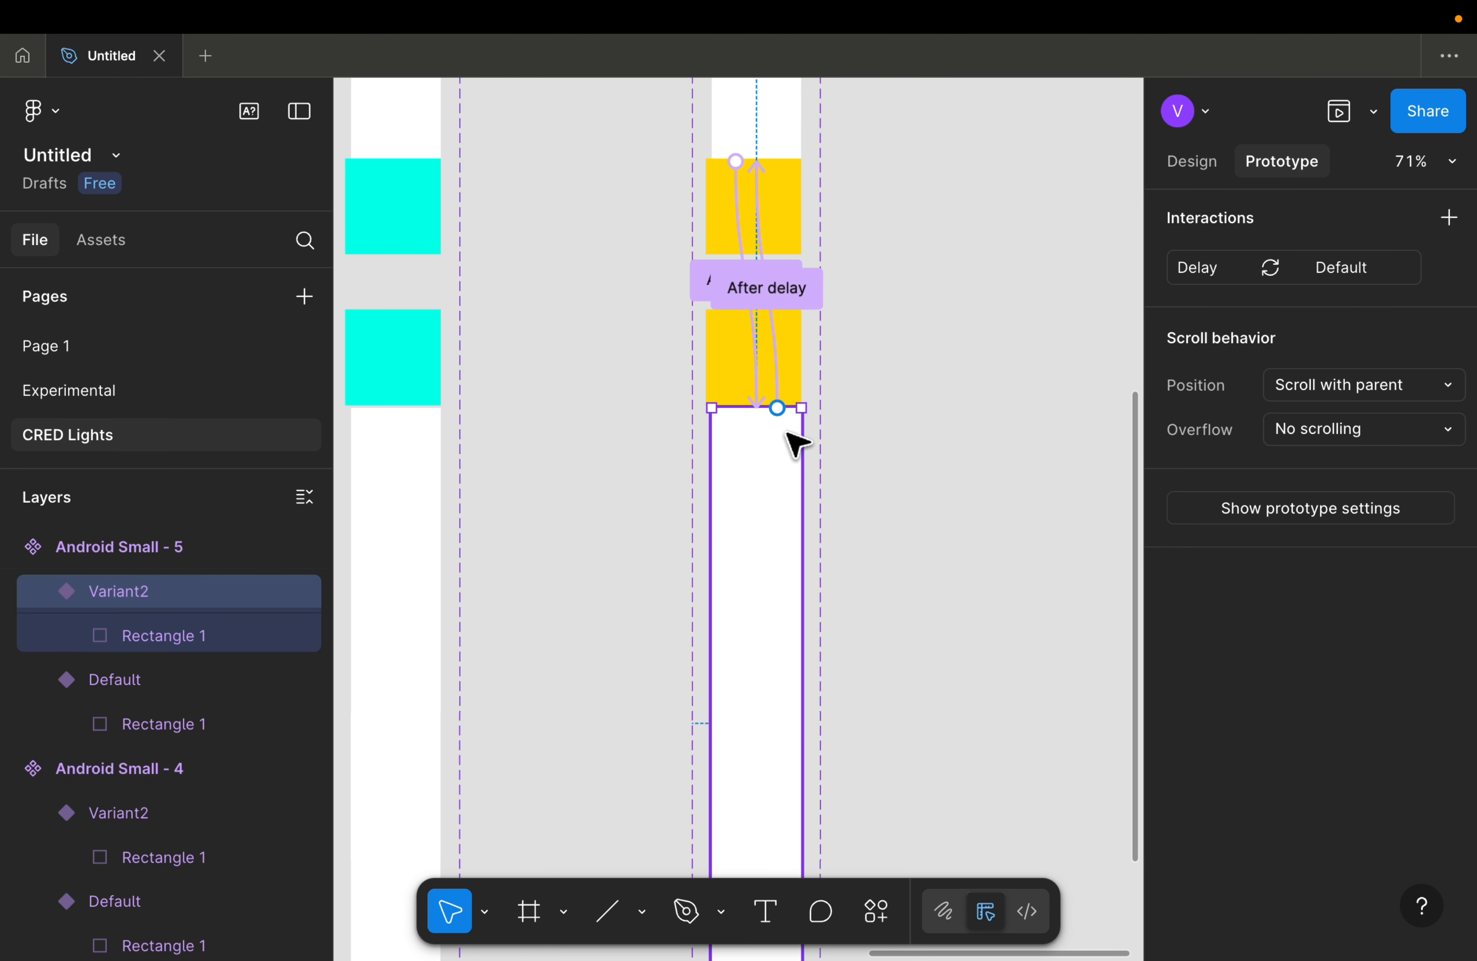
click(781, 300)
click(787, 306)
click(819, 306)
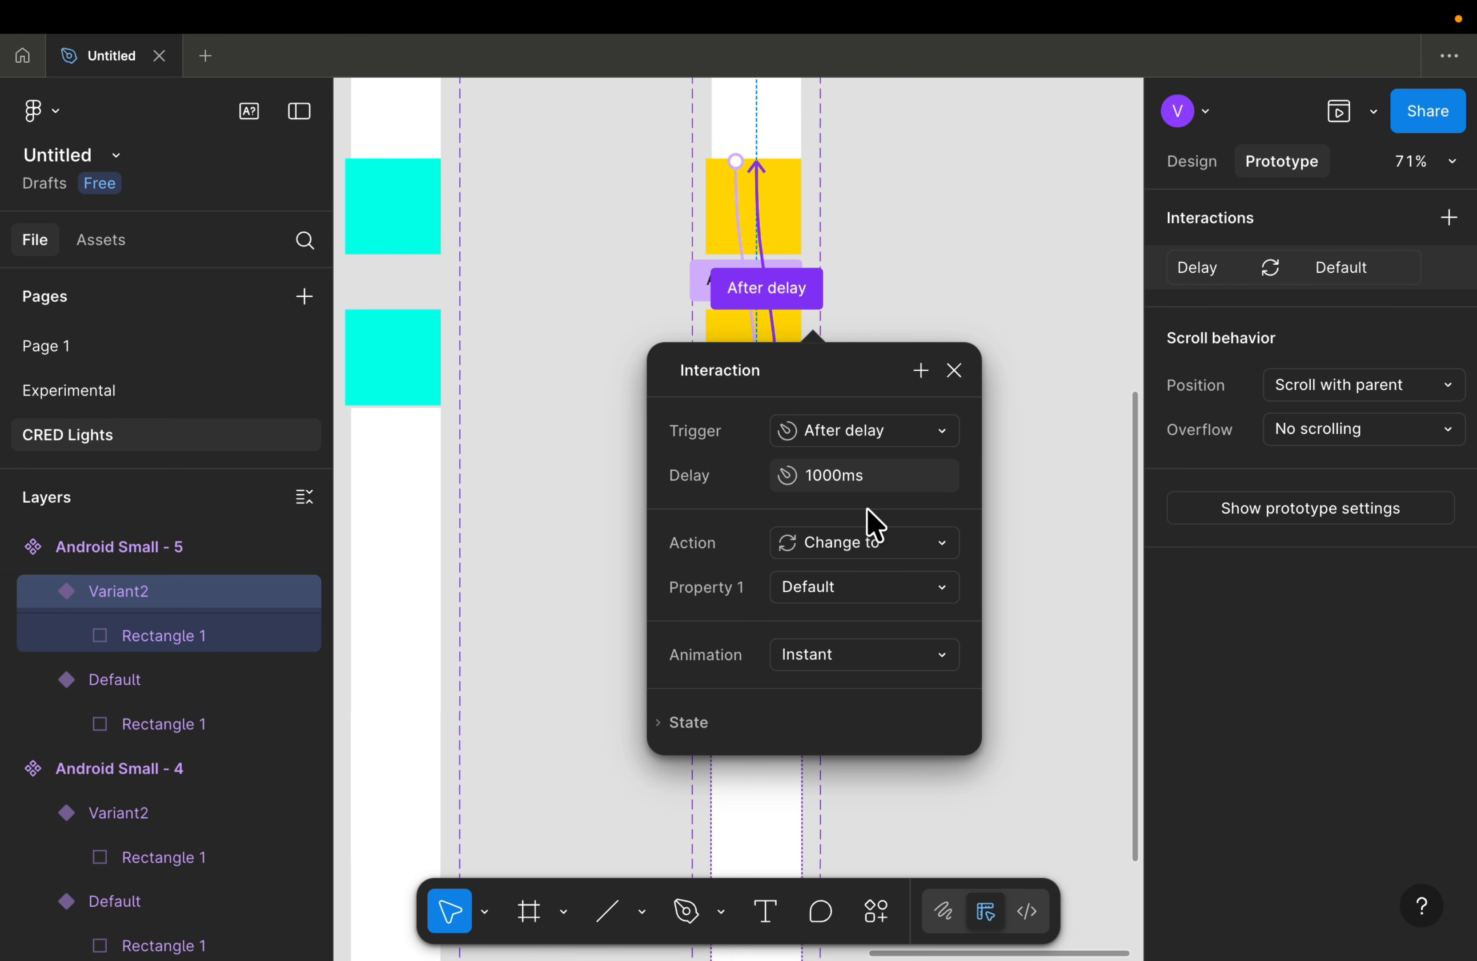
text(400)
key(Return)
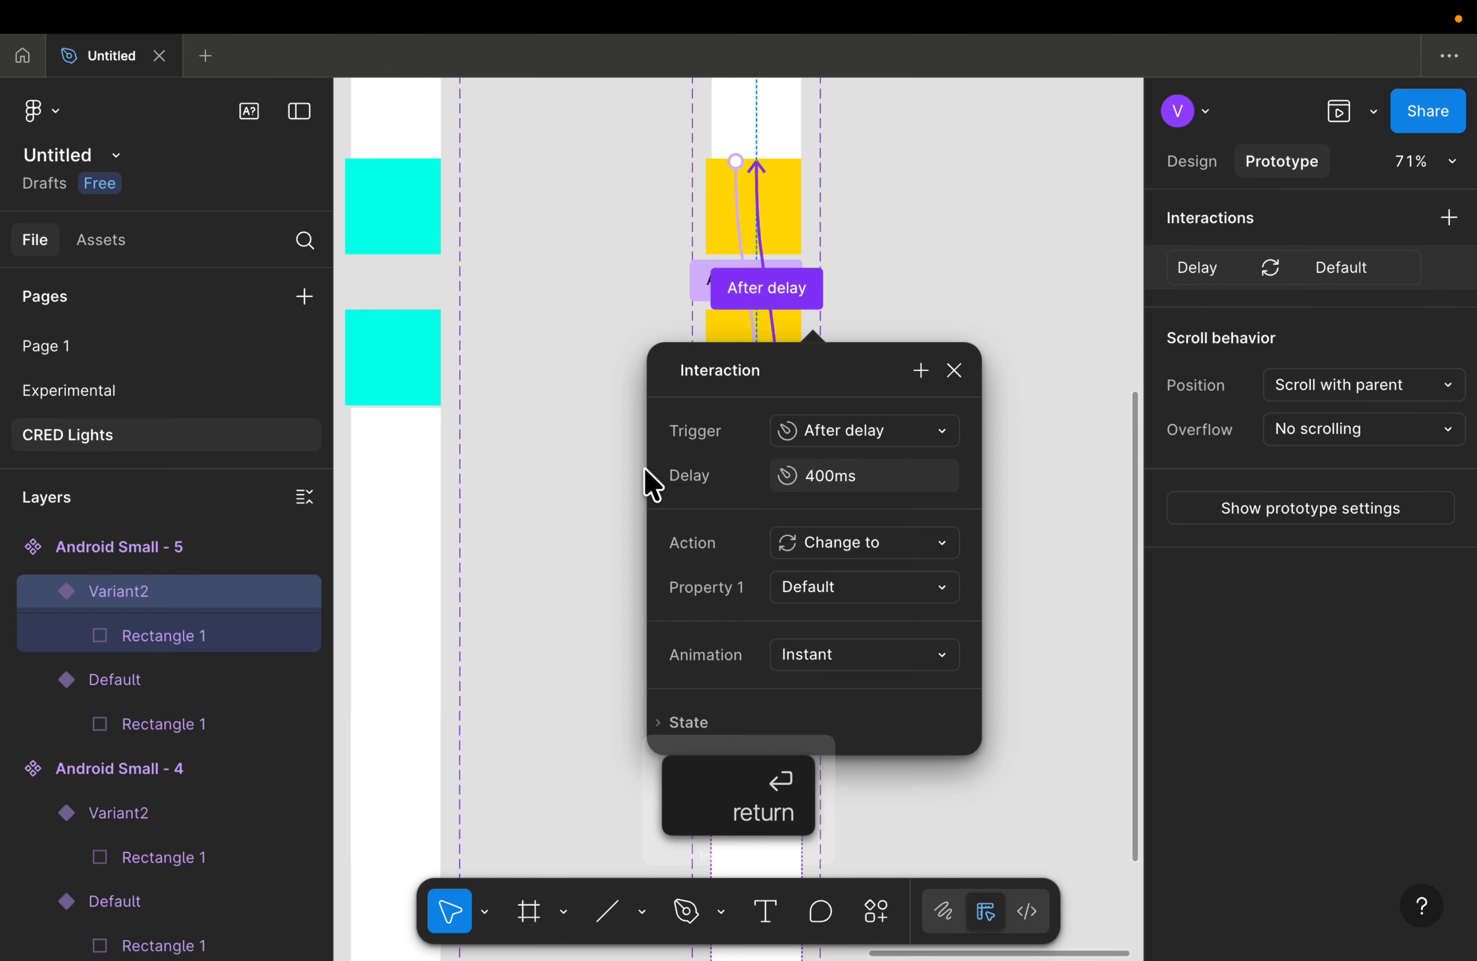
click(564, 461)
Step: Set the delay of the Variant2-to-Default interaction in Android Small - 2 to 550 ms
scroll(572, 473, down, 5)
scroll(567, 472, left, 3)
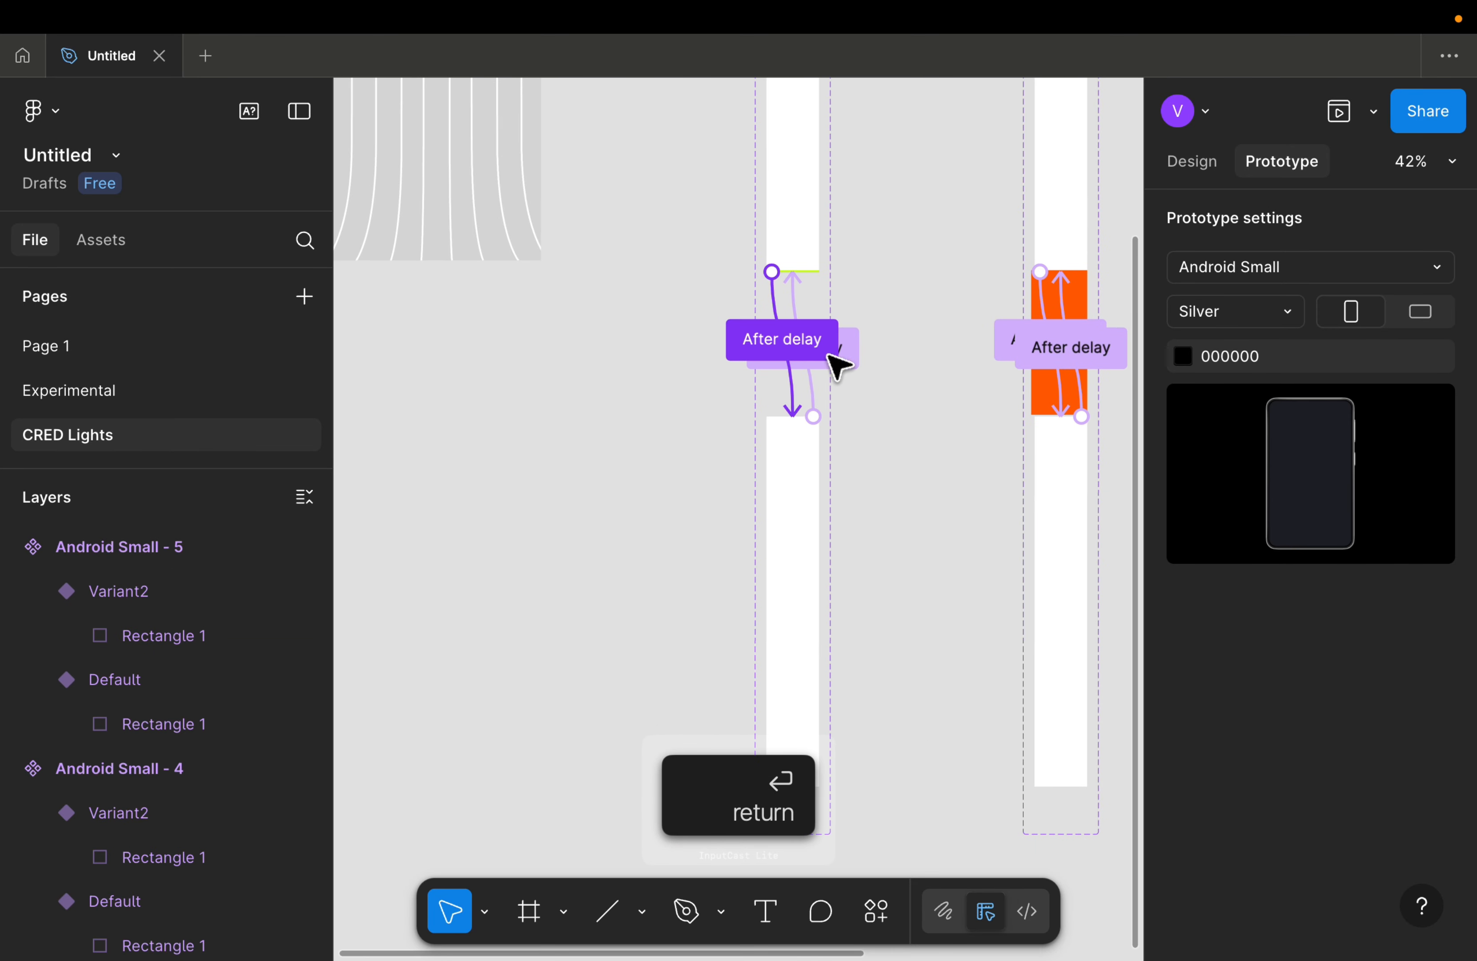
click(851, 360)
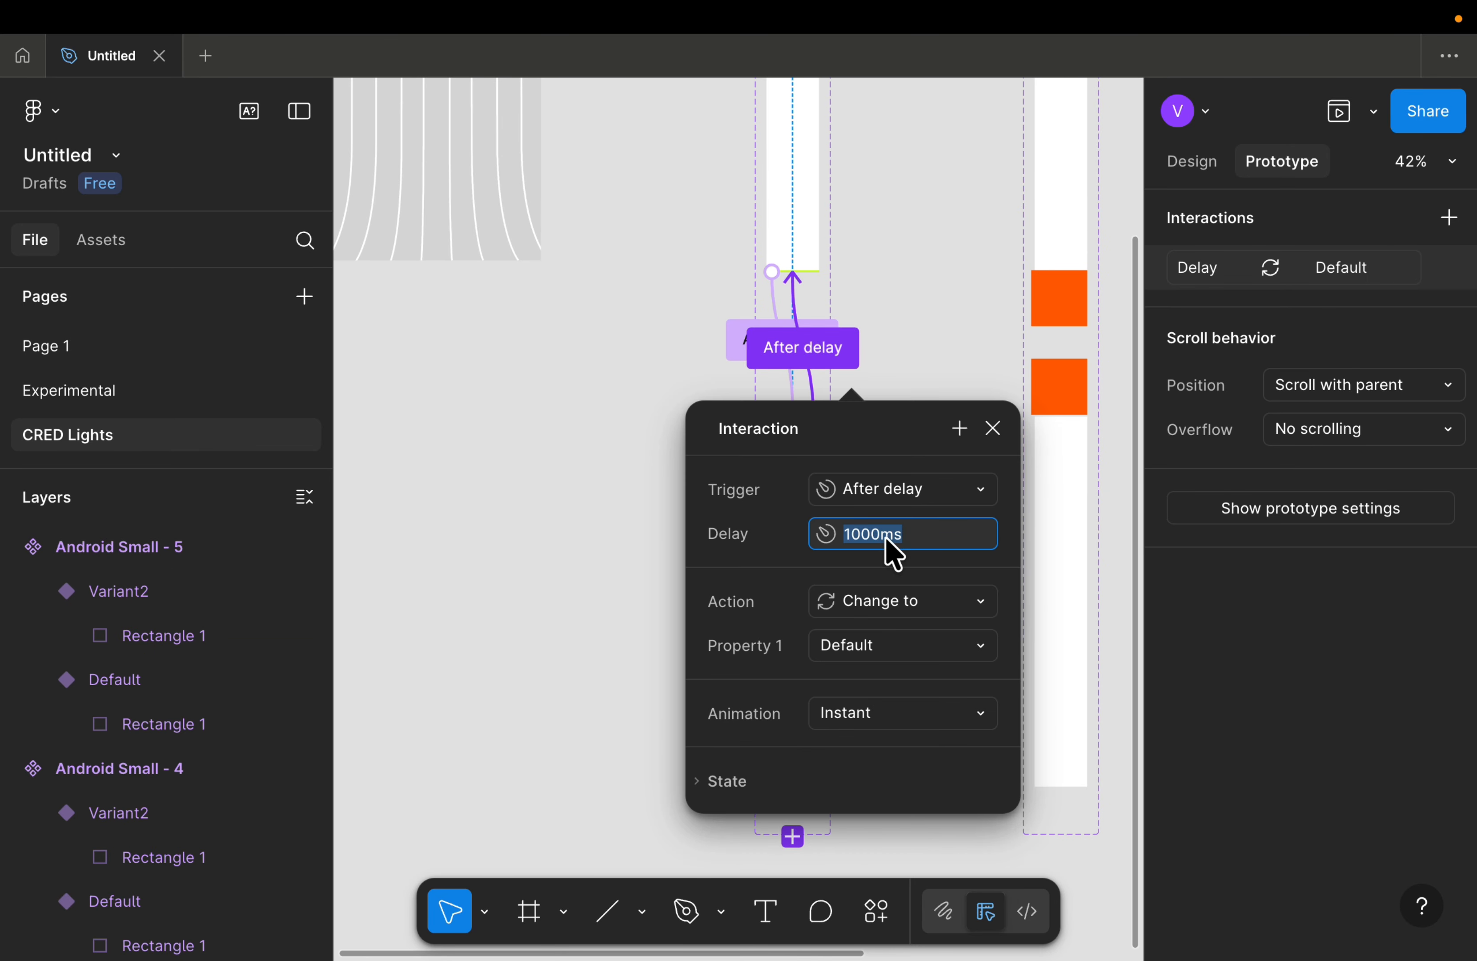
text(550)
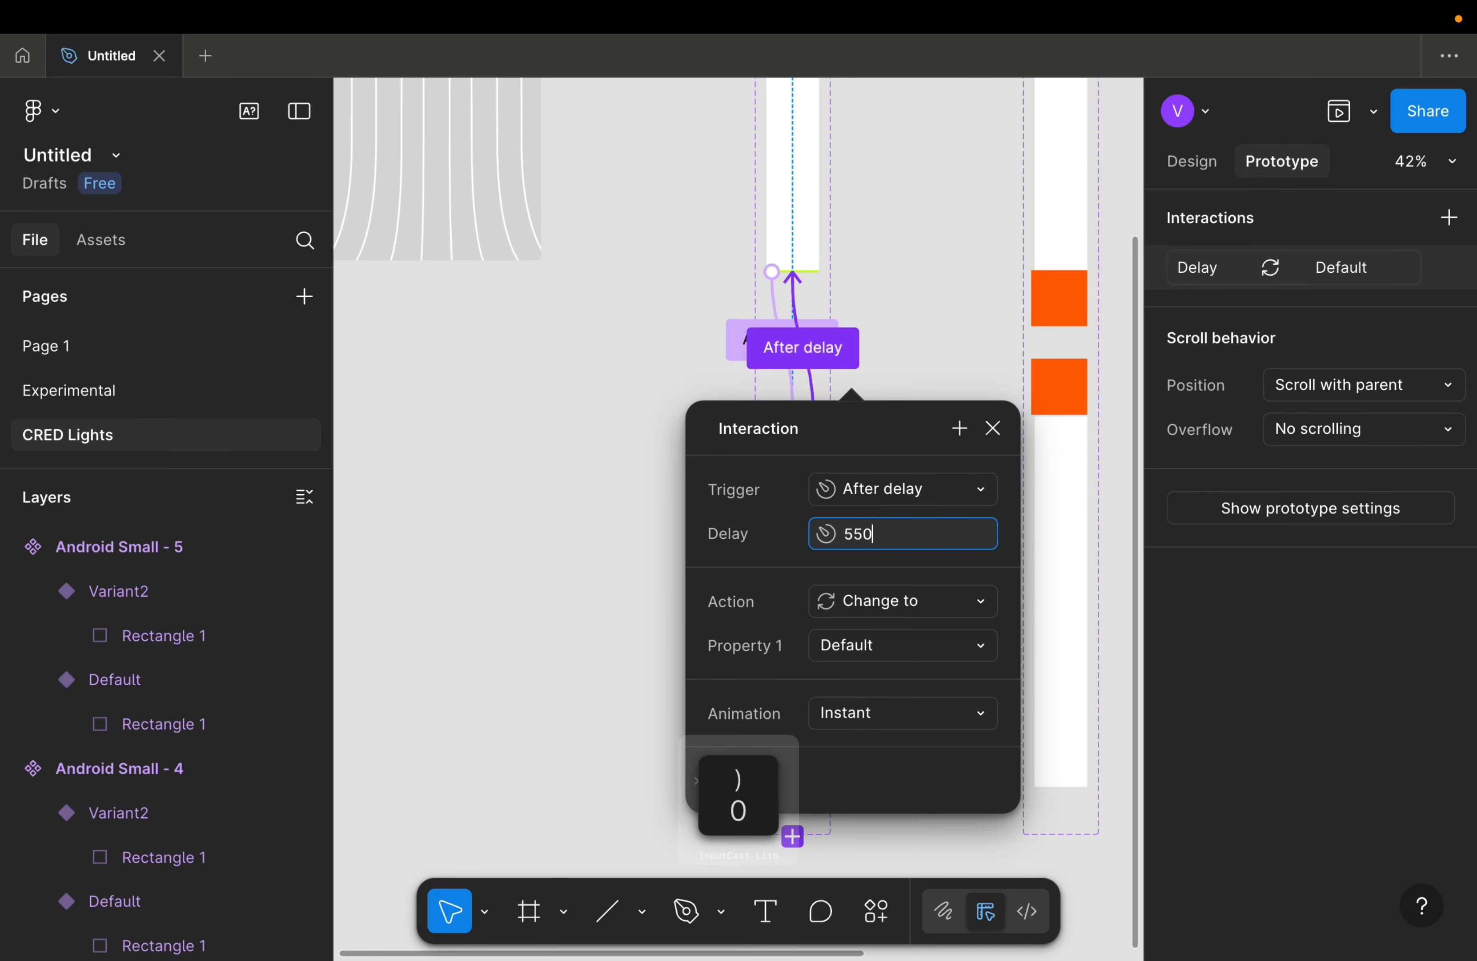
key(Return)
click(587, 534)
Step: Turn on content clipping for both variants of the Android Small - 3 component
scroll(574, 537, down, 5)
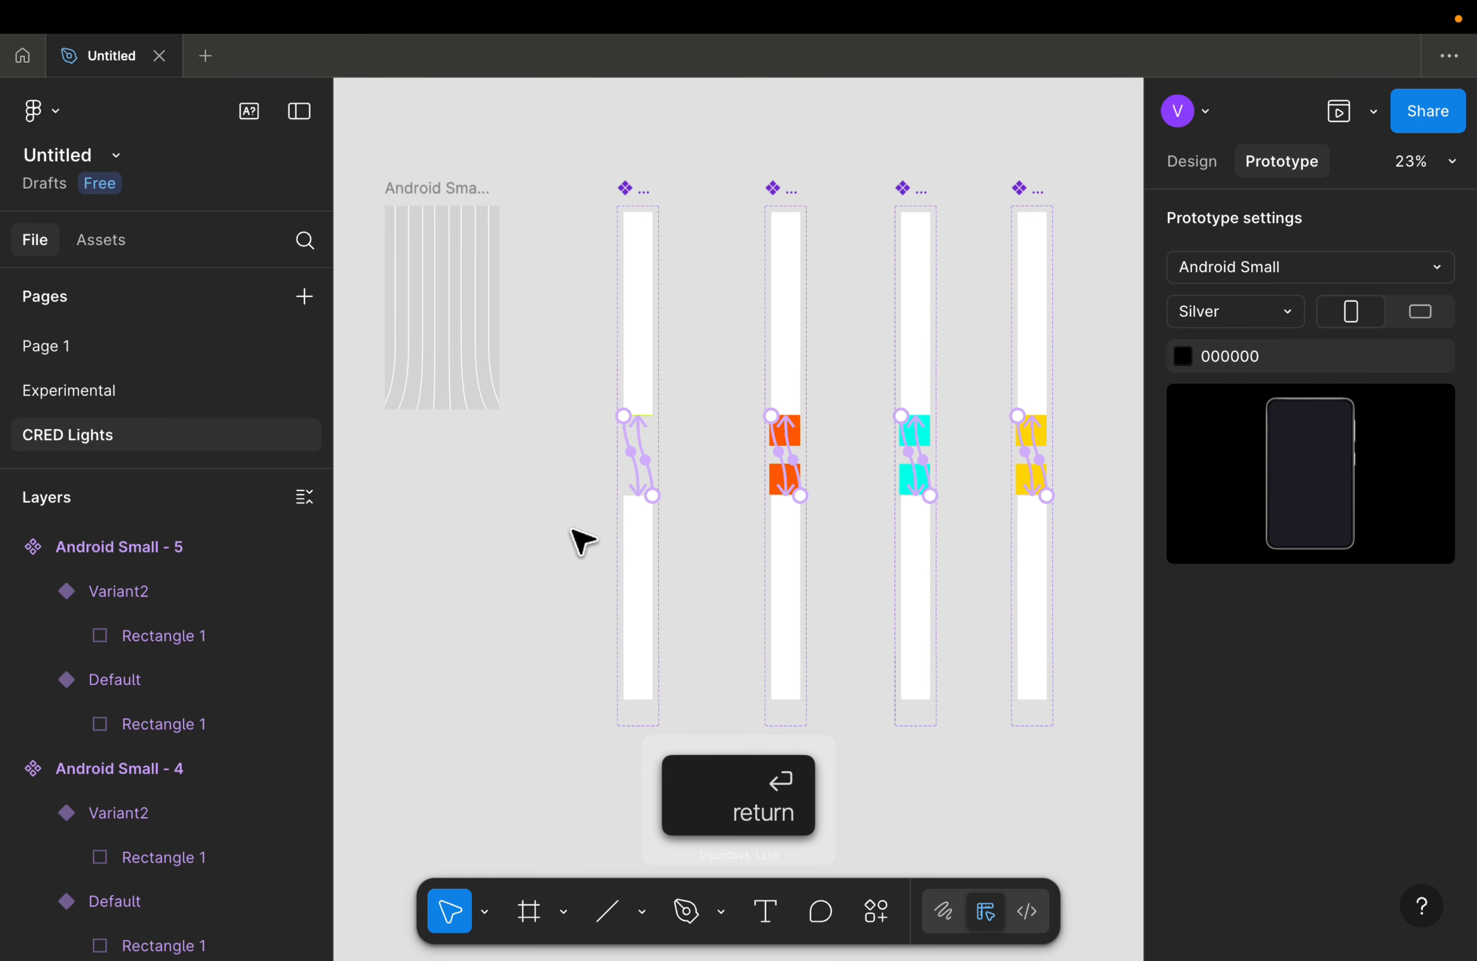
scroll(685, 487, left, 2)
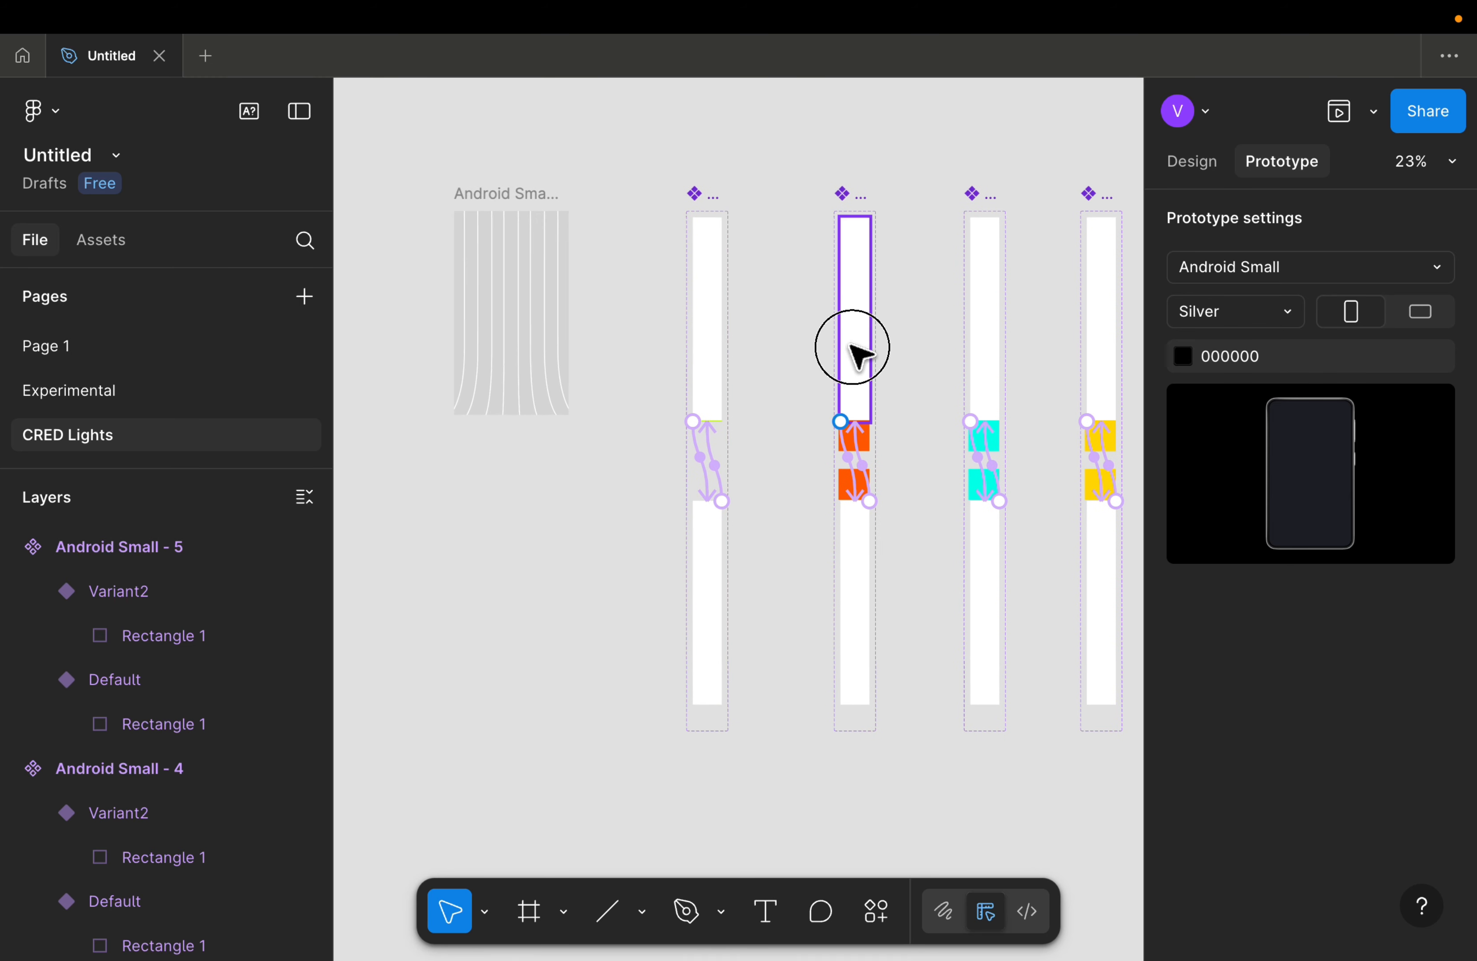
click(854, 350)
shift+click(874, 555)
click(1203, 175)
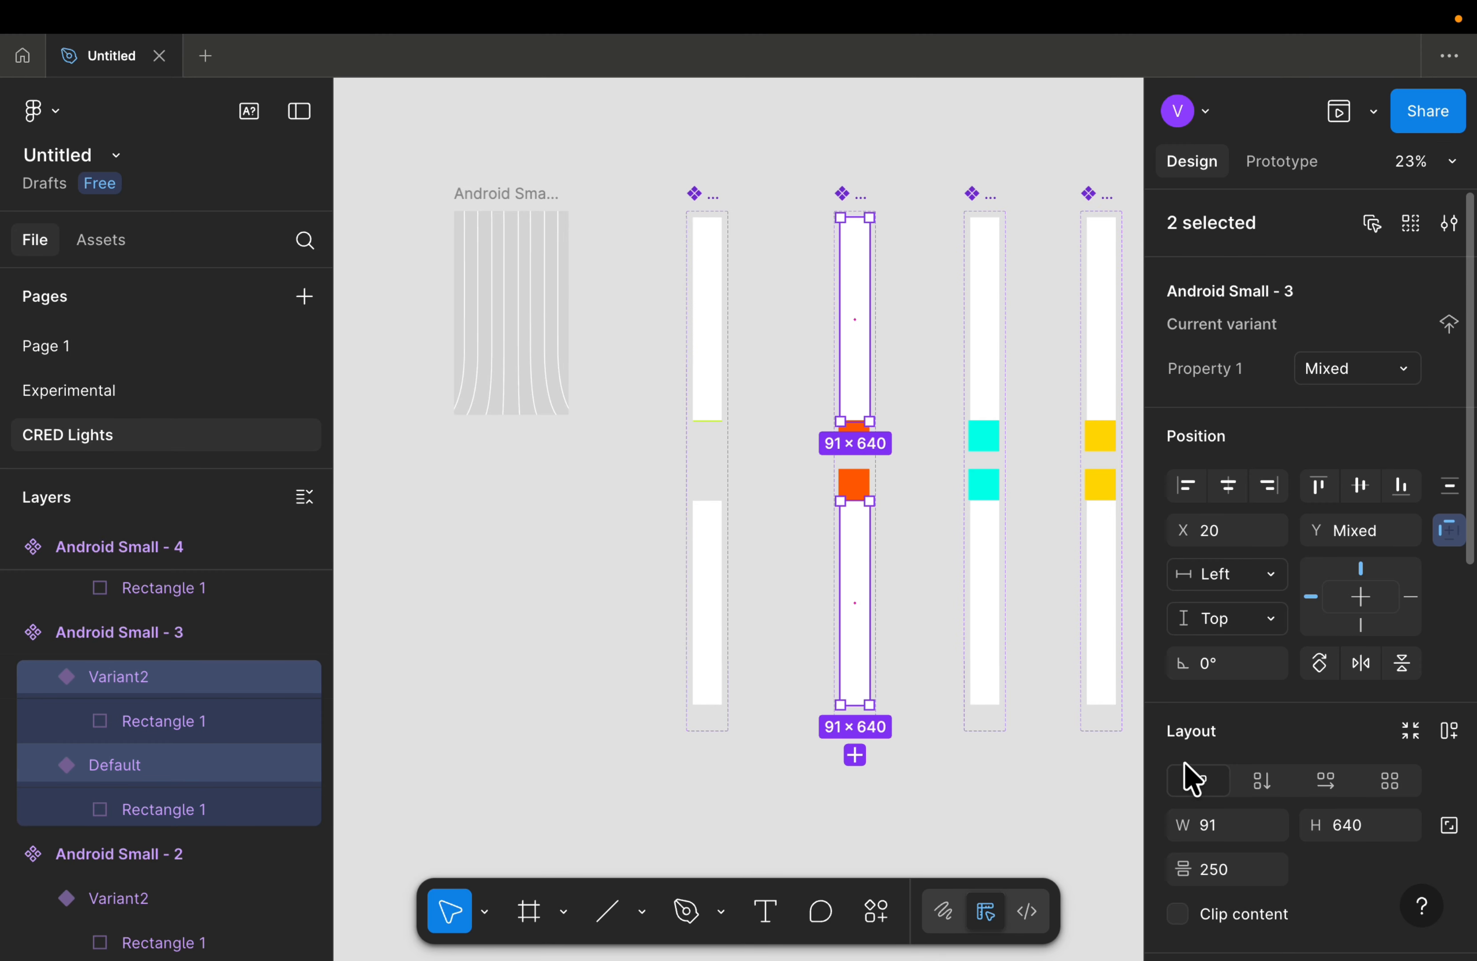
scroll(1177, 792, down, 2)
click(1179, 837)
scroll(857, 561, right, 1)
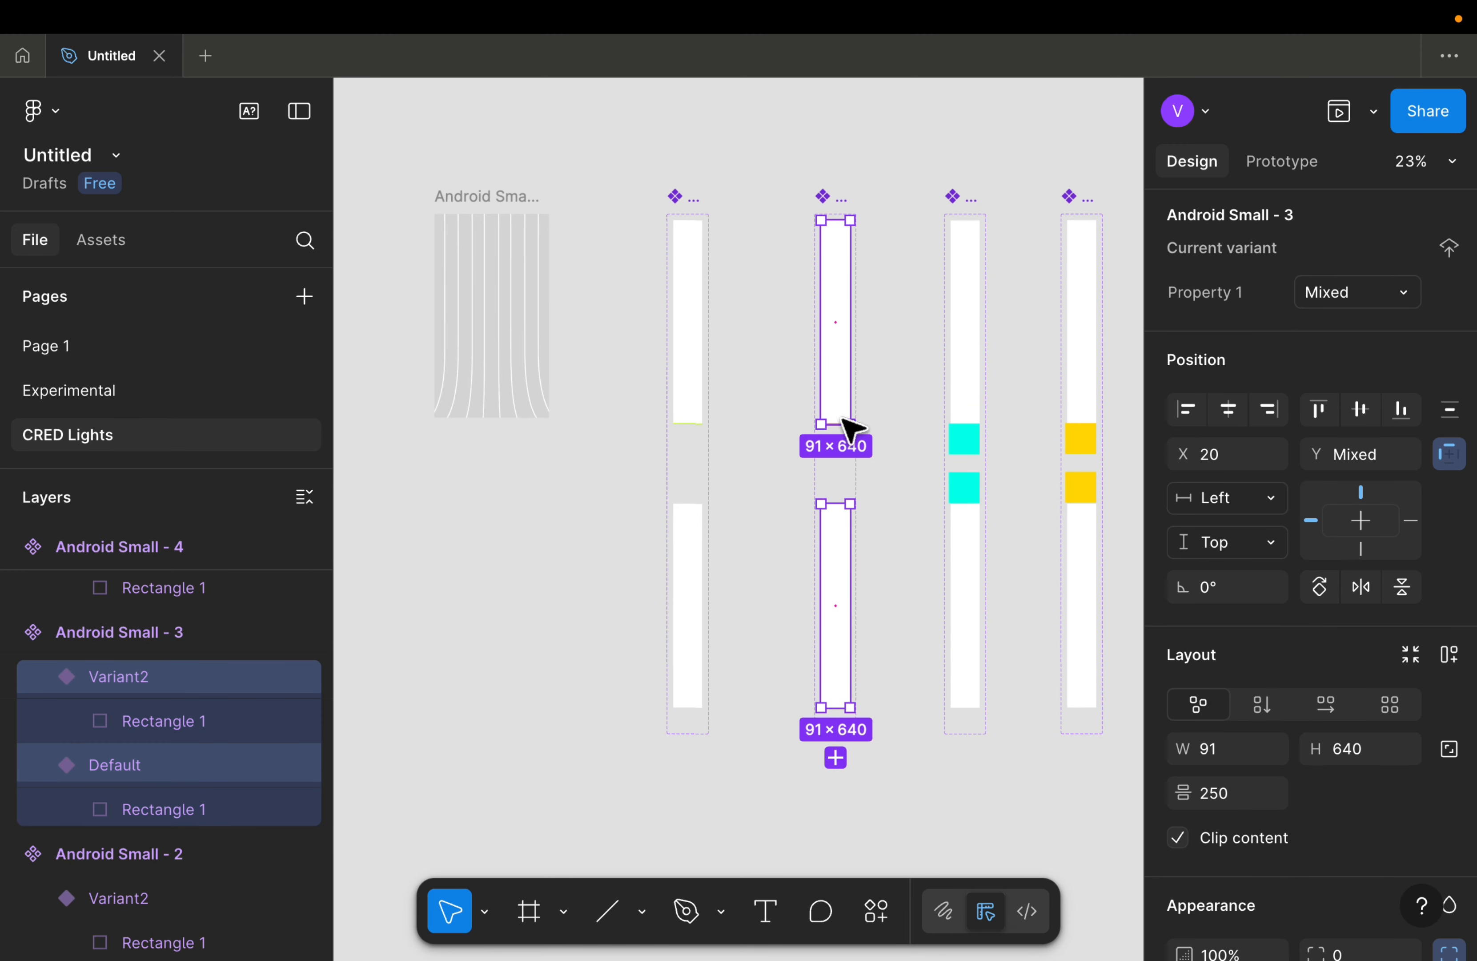
Step: Turn on content clipping for both variants of the Android Small - 4 component
click(828, 366)
click(972, 365)
shift+click(983, 565)
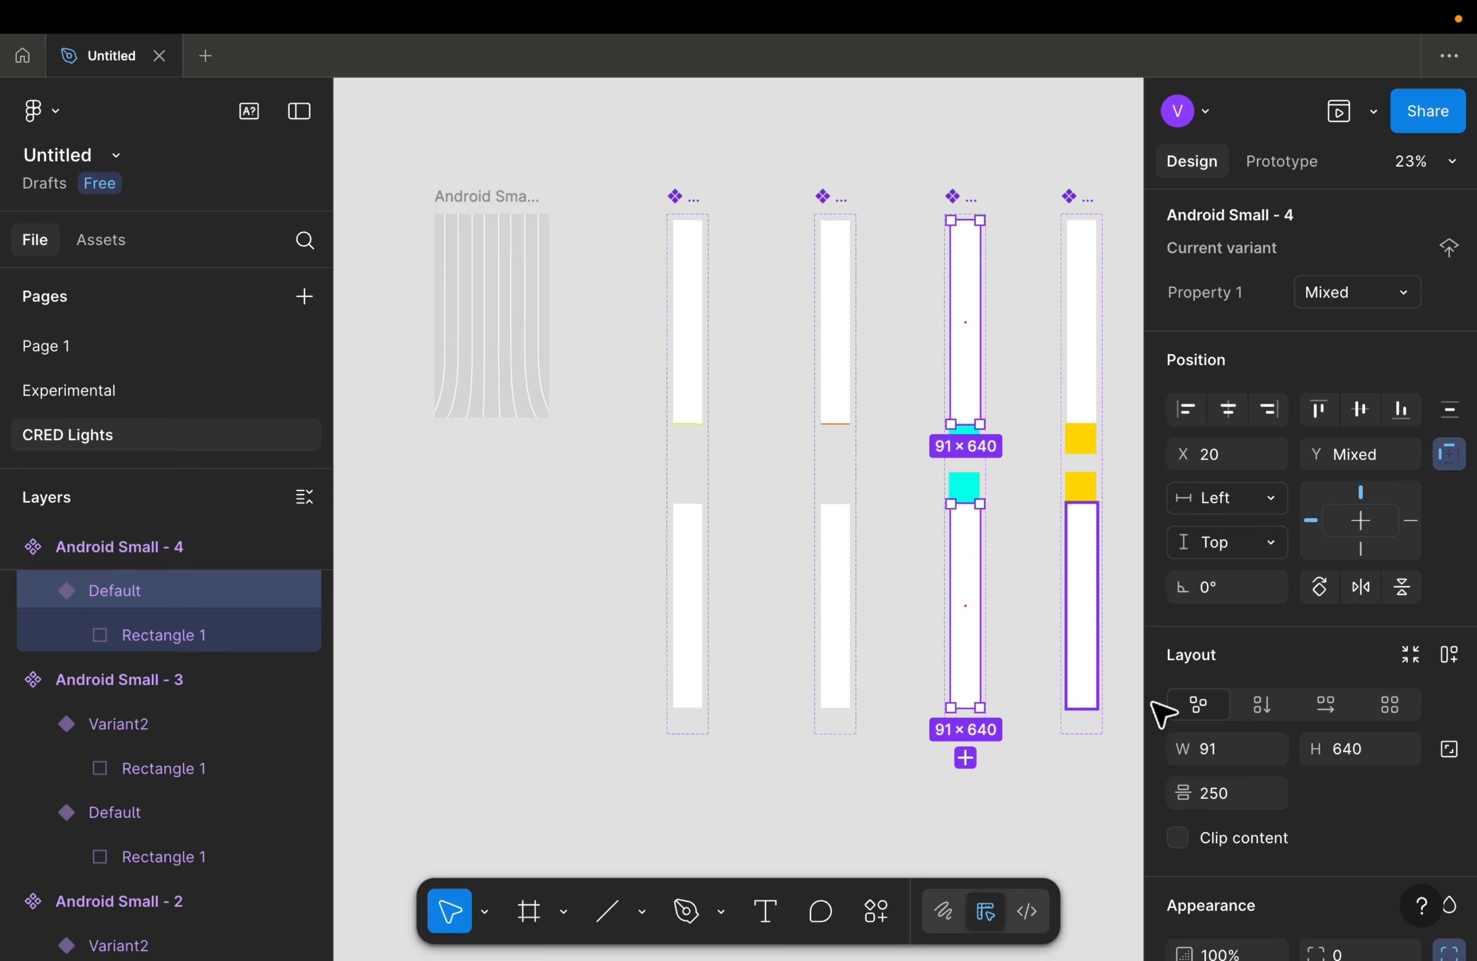
scroll(891, 697, right, 4)
scroll(891, 697, up, 1)
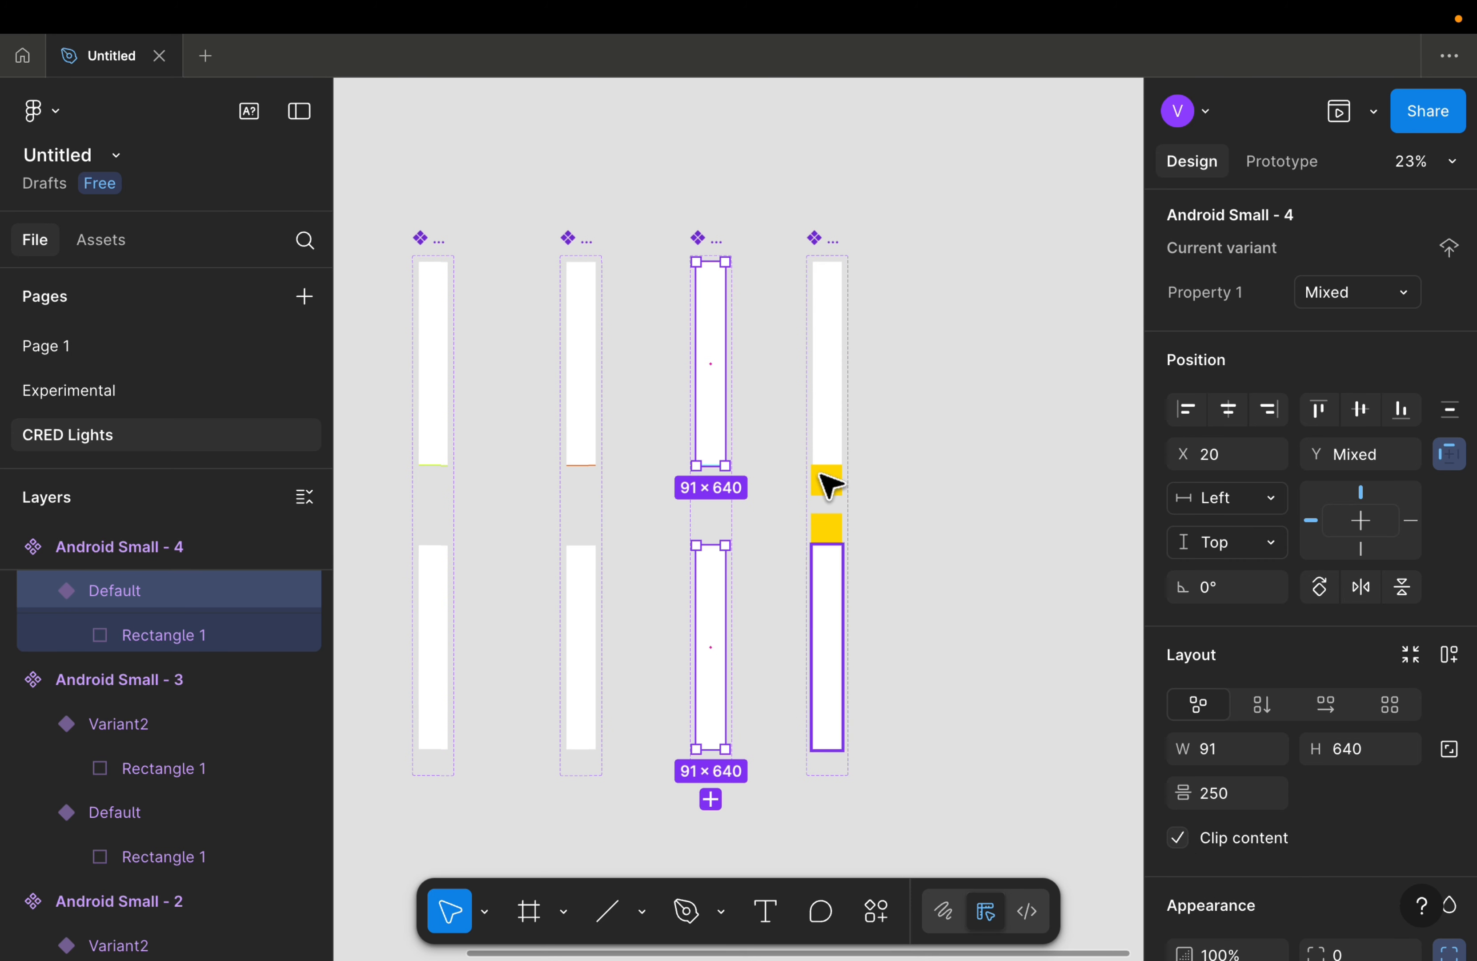
click(829, 393)
shift+click(833, 620)
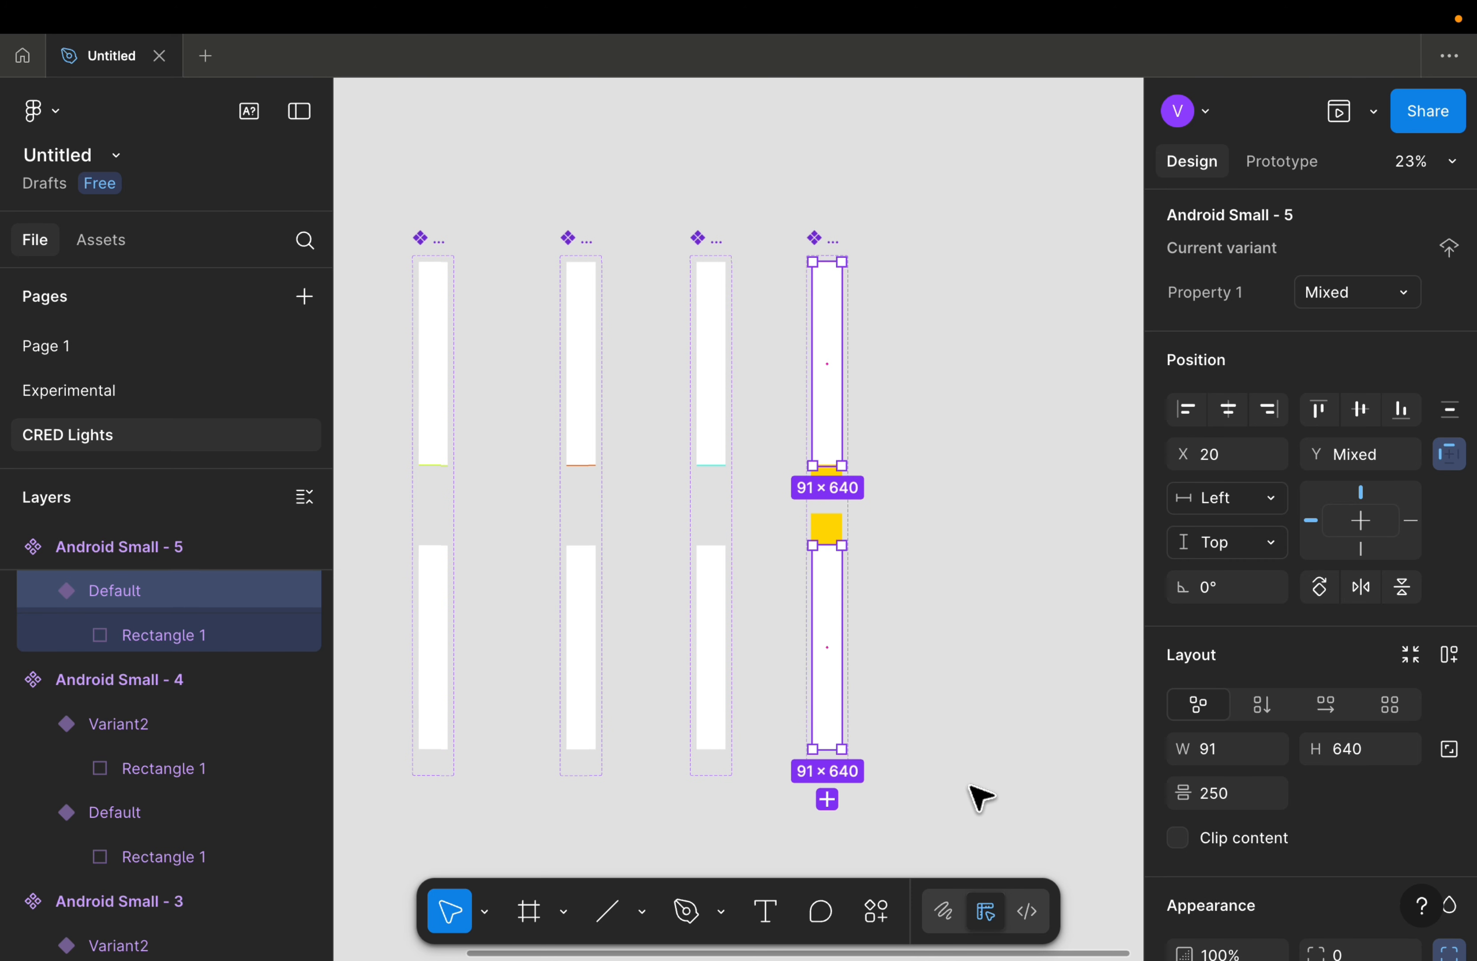
click(940, 772)
scroll(944, 773, left, 5)
scroll(945, 773, down, 1)
scroll(1128, 349, right, 5)
scroll(1129, 349, up, 1)
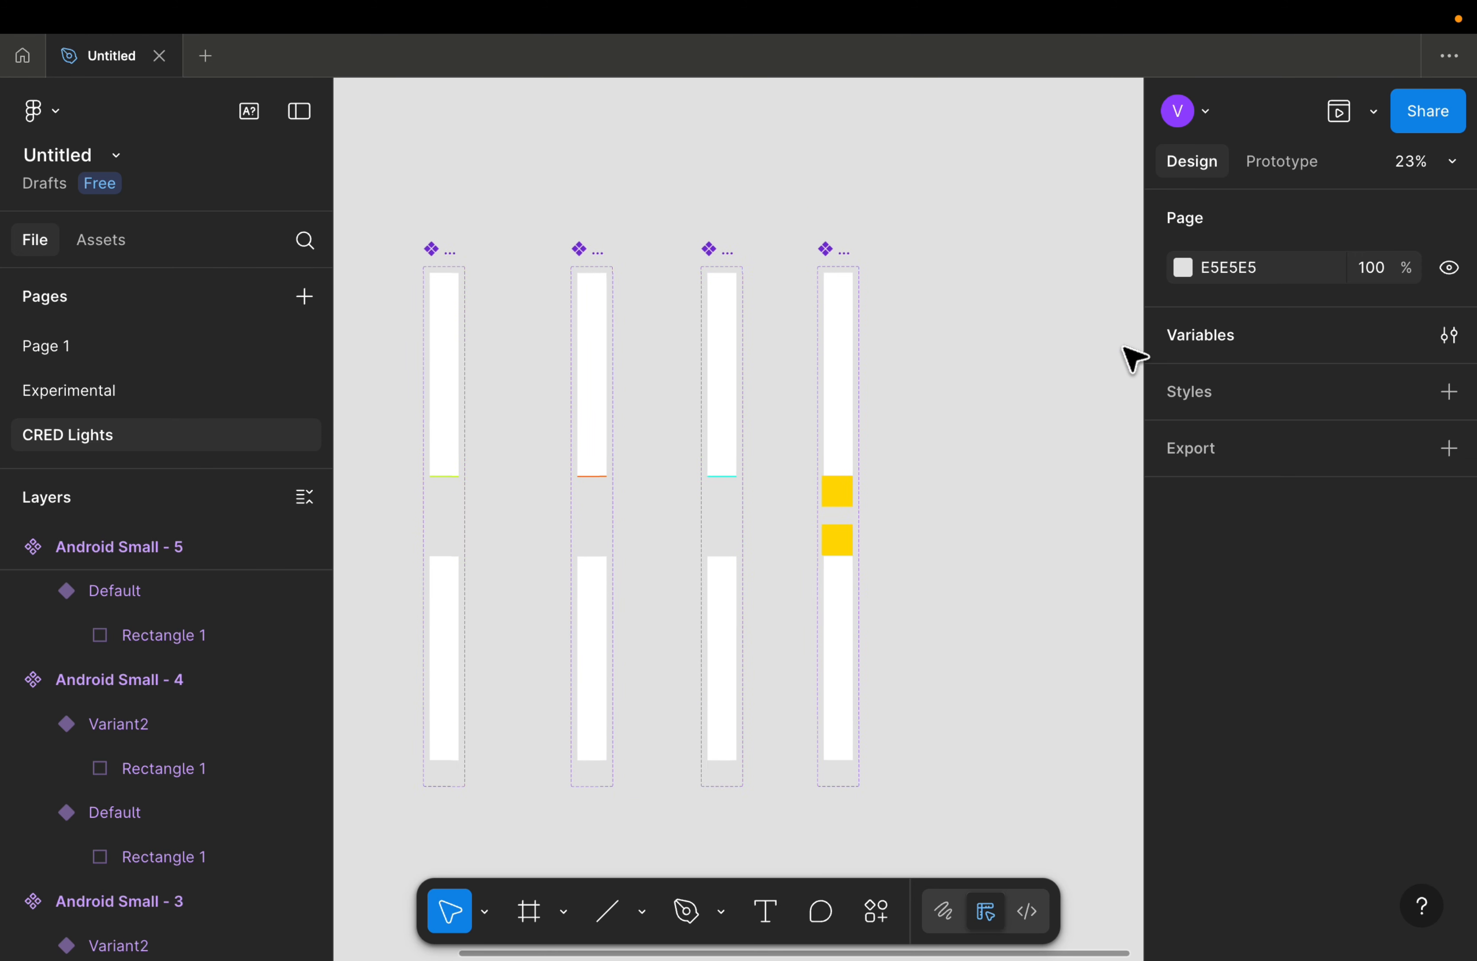
Step: Turn on content clipping for both variants of the Android Small - 5 component
click(854, 363)
shift+click(844, 683)
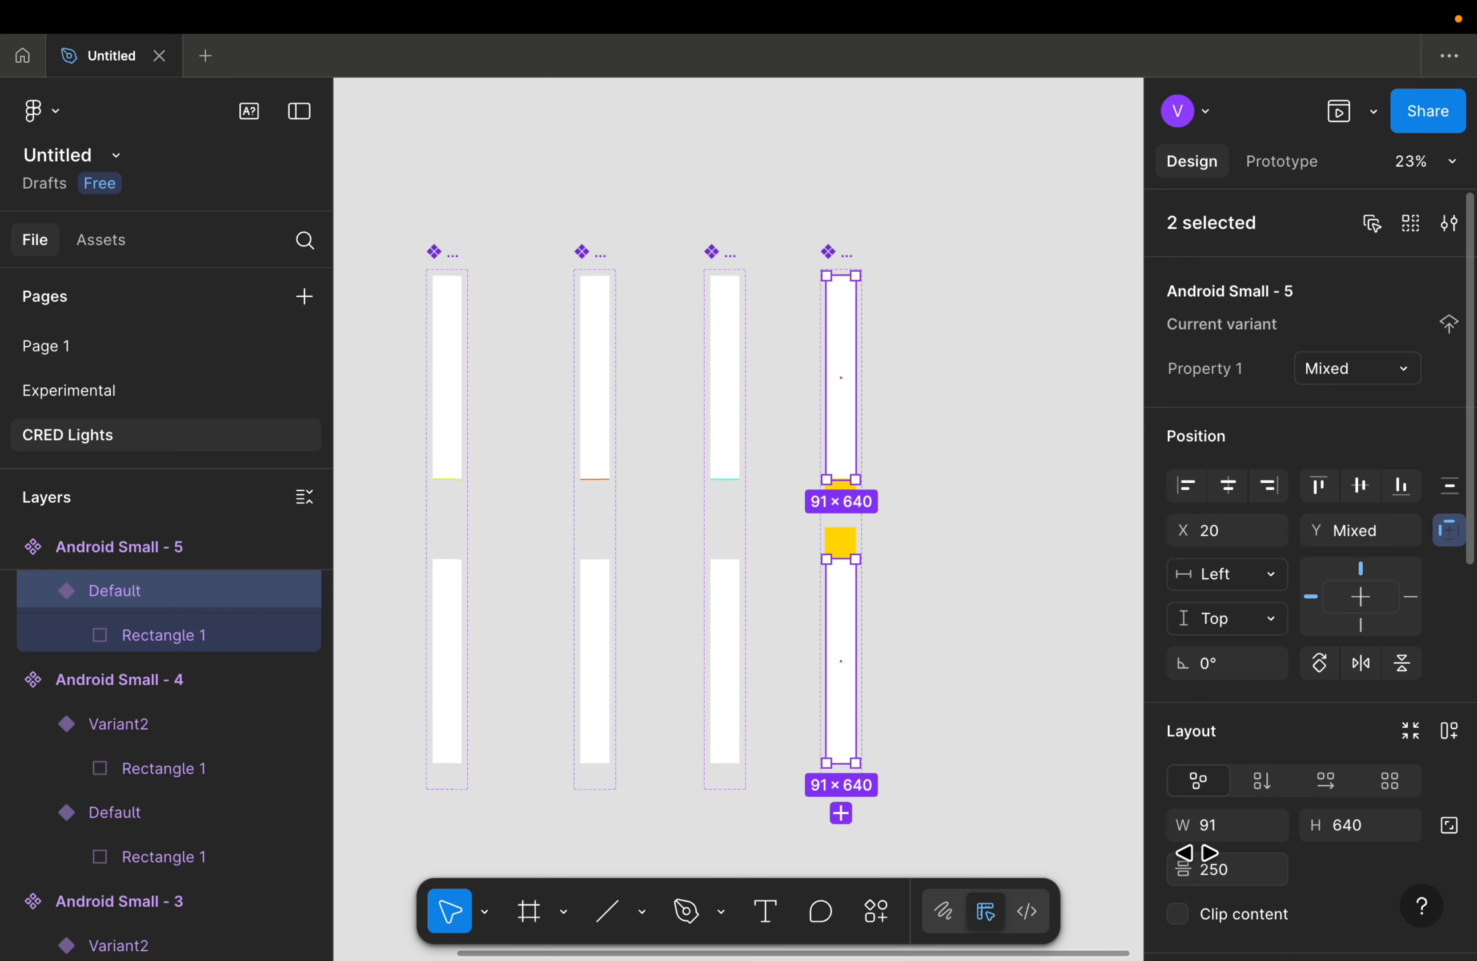
scroll(1192, 797, down, 3)
click(1176, 719)
click(938, 686)
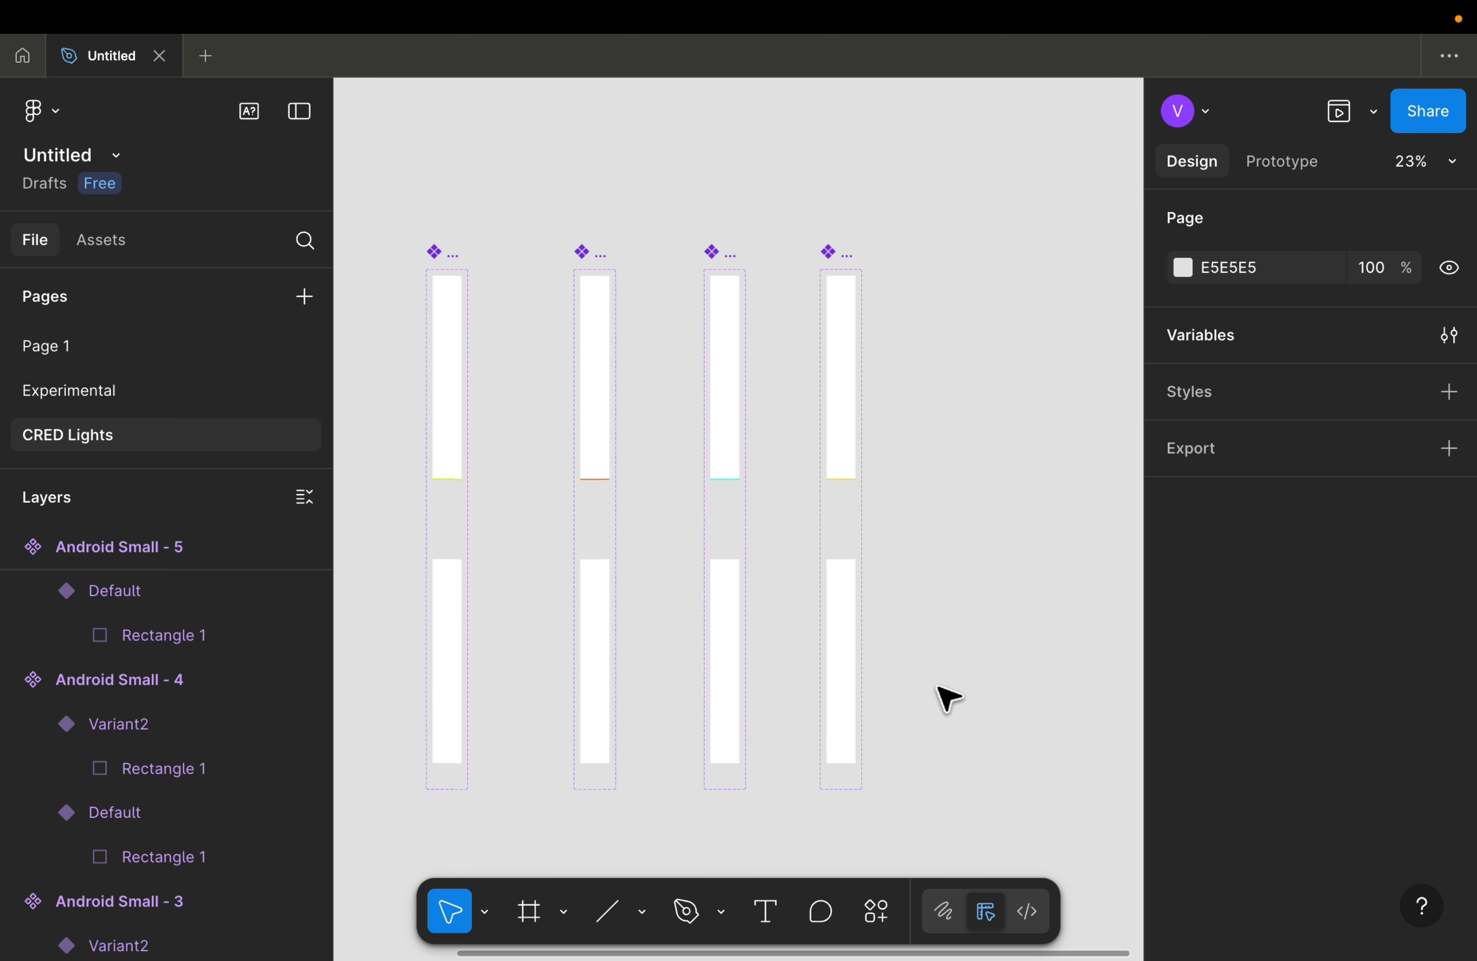
Step: Copy the Default variant of Android Small - 3 and paste it as an instance into the Android Small - 1 frame
scroll(945, 698, down, 1)
scroll(940, 696, left, 5)
scroll(940, 696, up, 1)
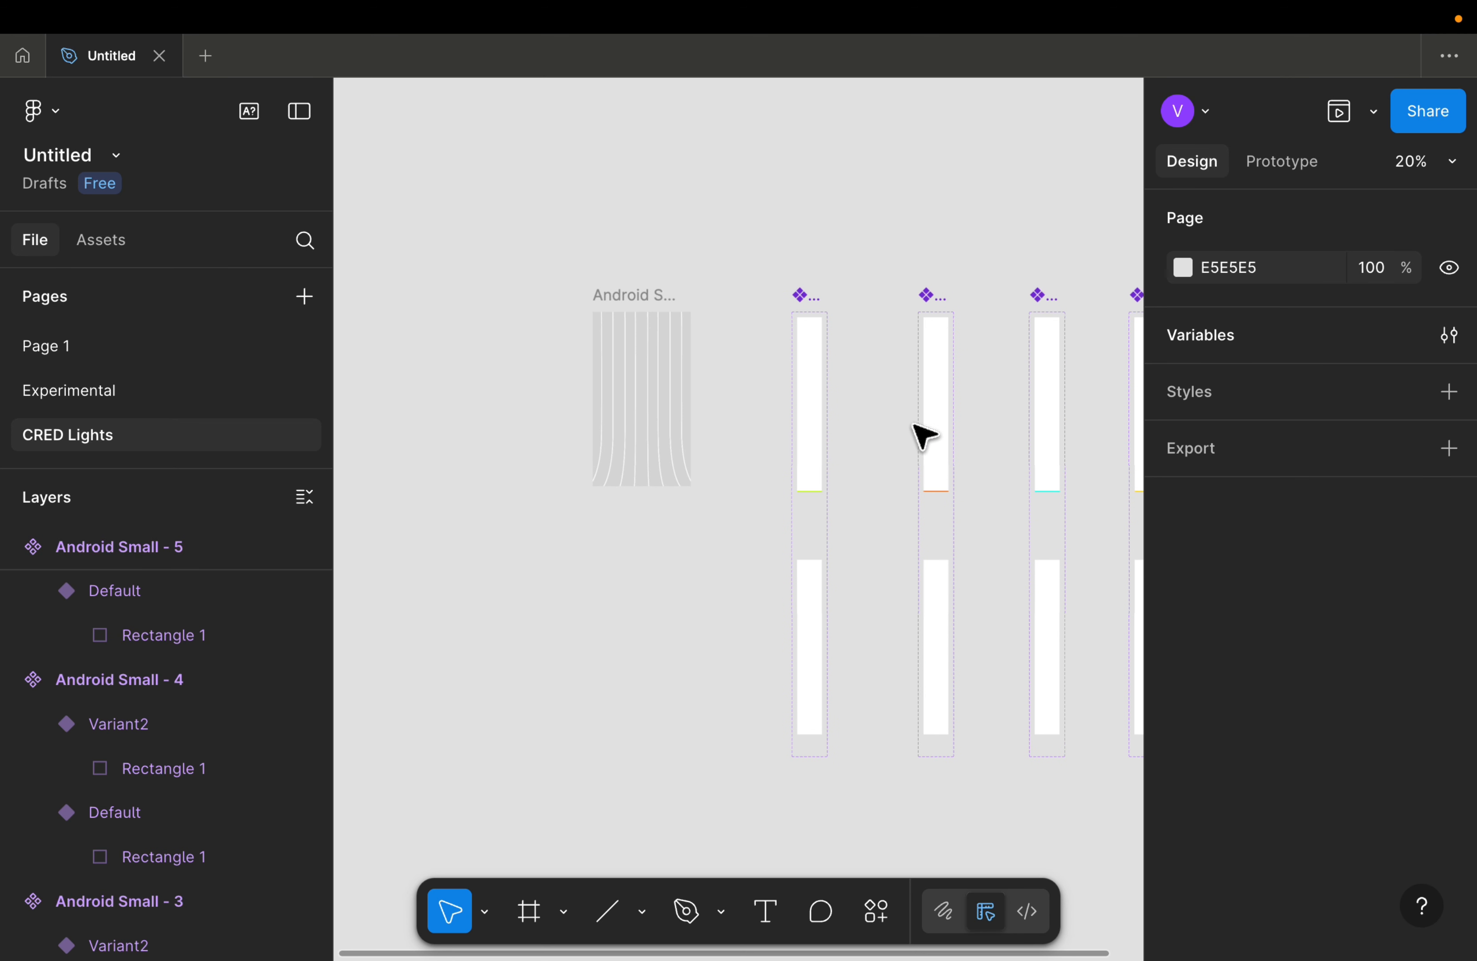
click(935, 431)
key(super+c)
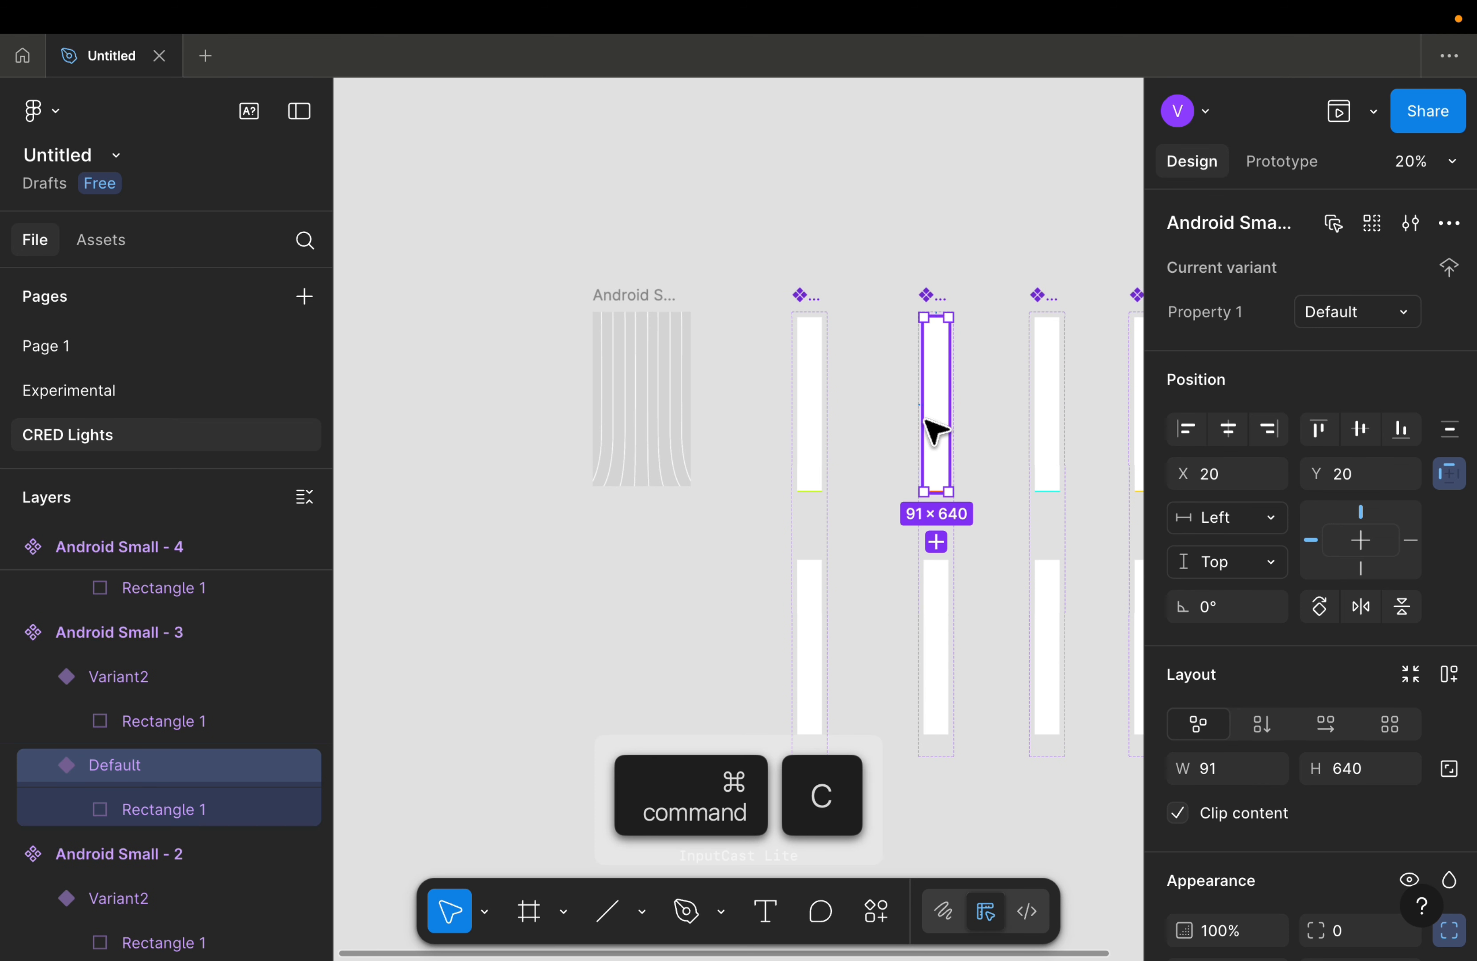
click(626, 302)
scroll(633, 304, up, 5)
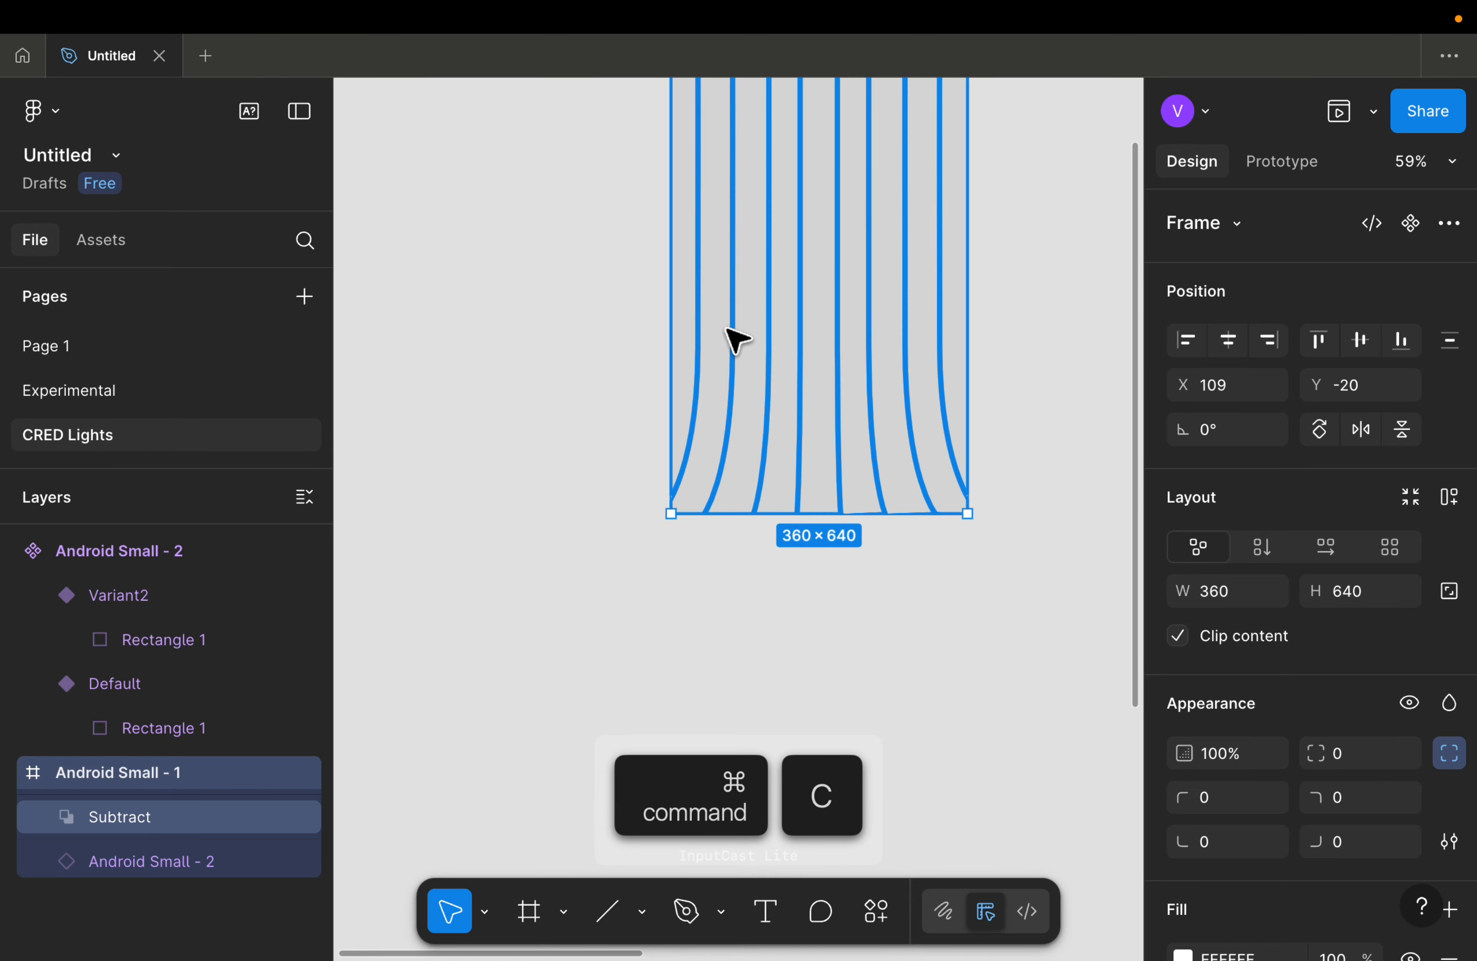
key(super+v)
Step: Narrow the Android Small - 3 instance to 53 × 640 at X 38, Y 0 and send it behind the Subtract shape
scroll(717, 317, down, 2)
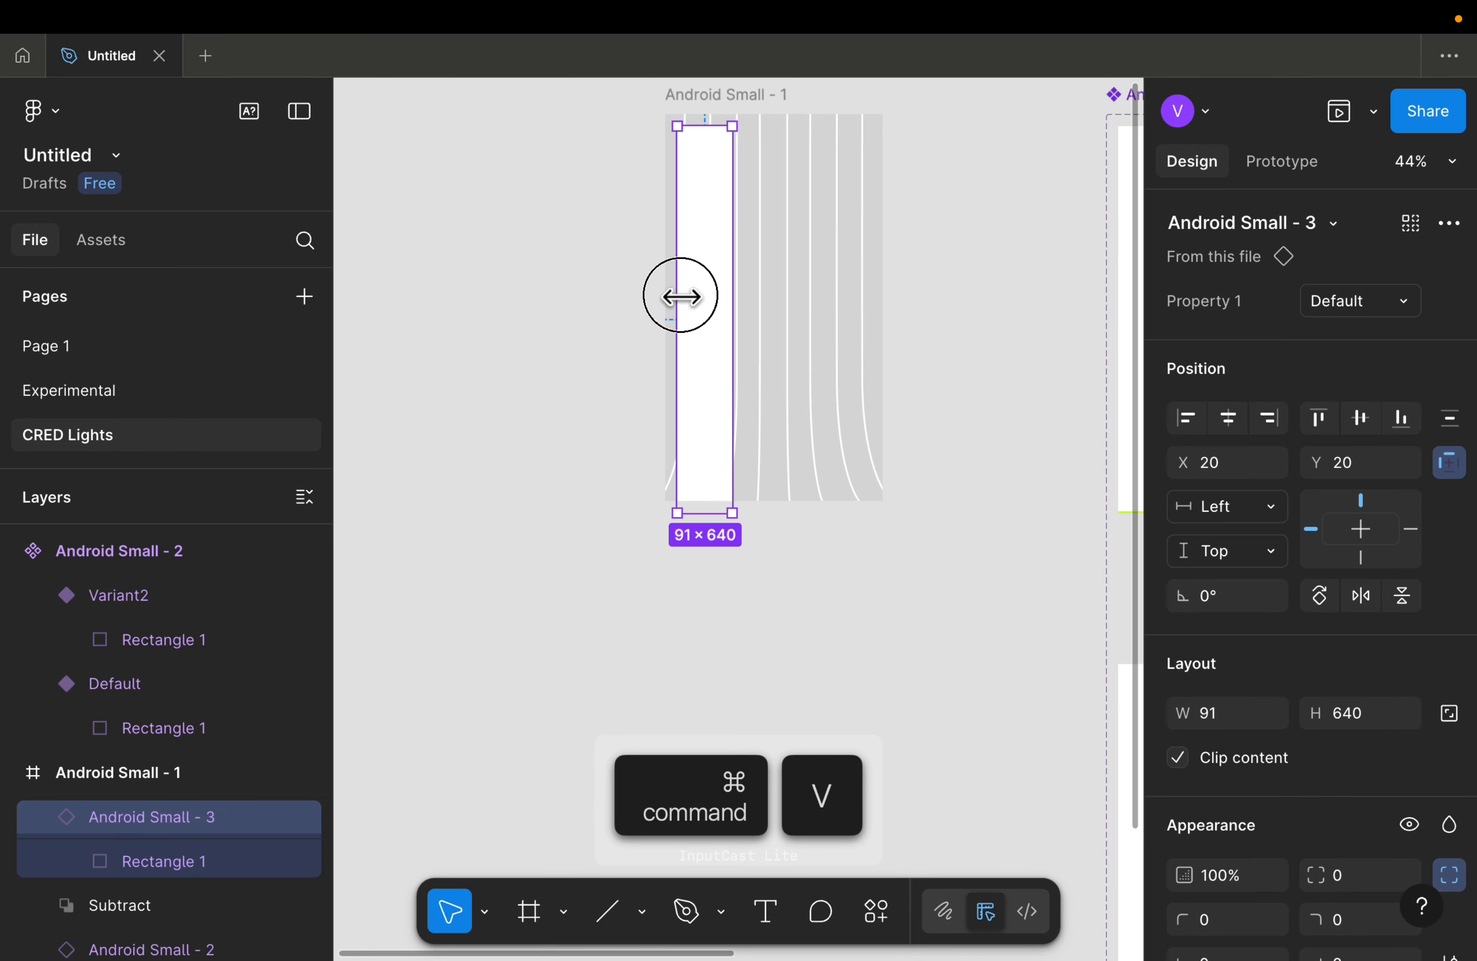
drag(704, 303, 722, 285)
key(super+bracketleft)
key(super+bracketleft)
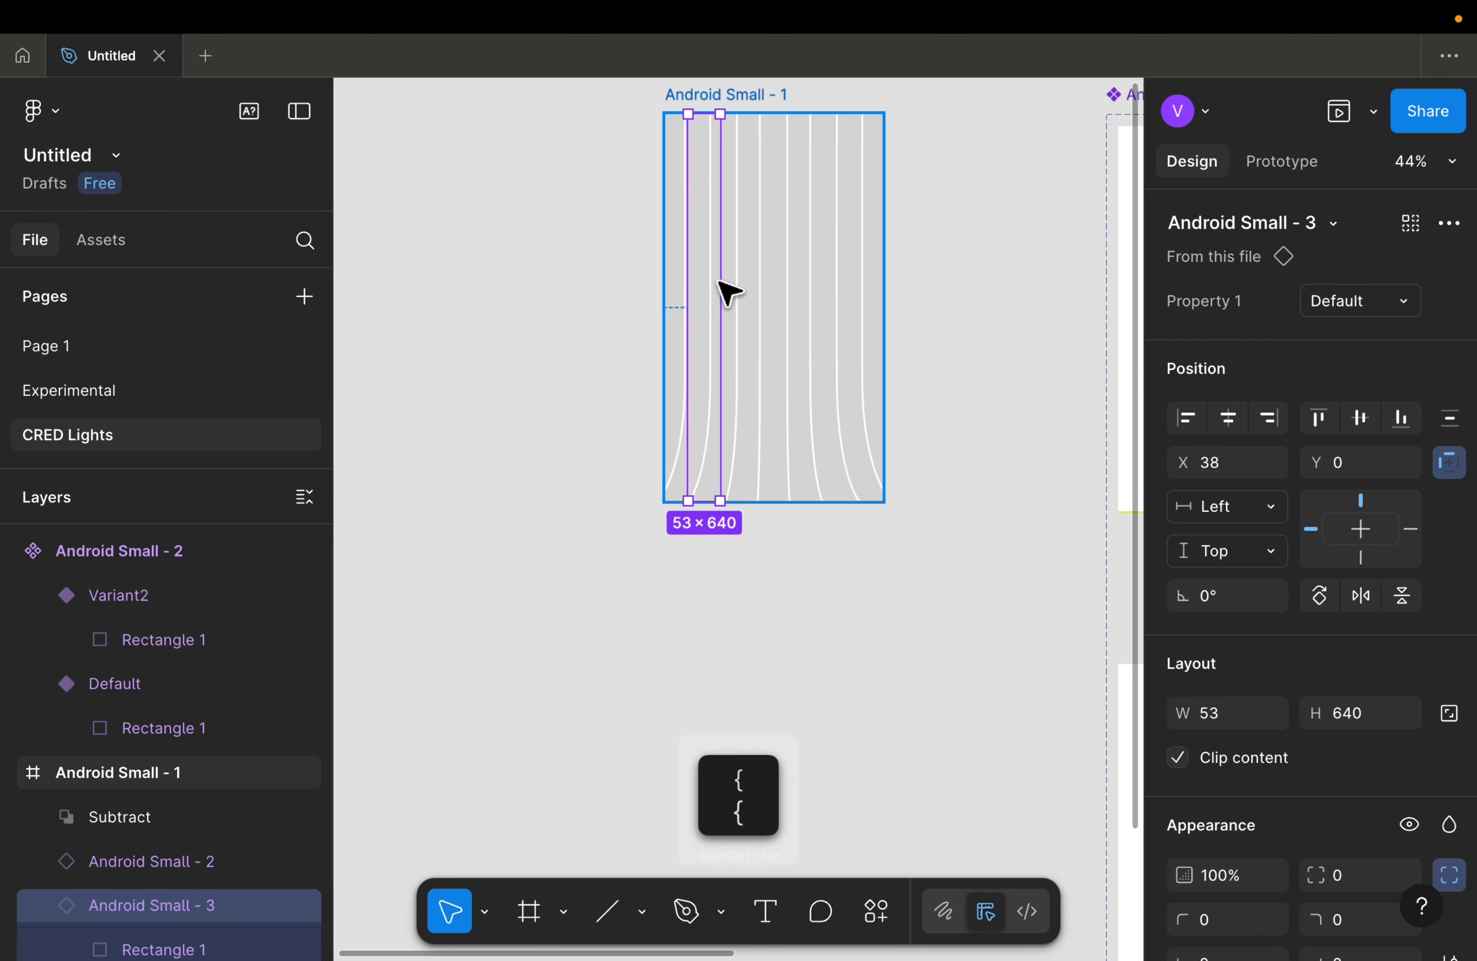
scroll(692, 427, up, 3)
scroll(685, 424, down, 2)
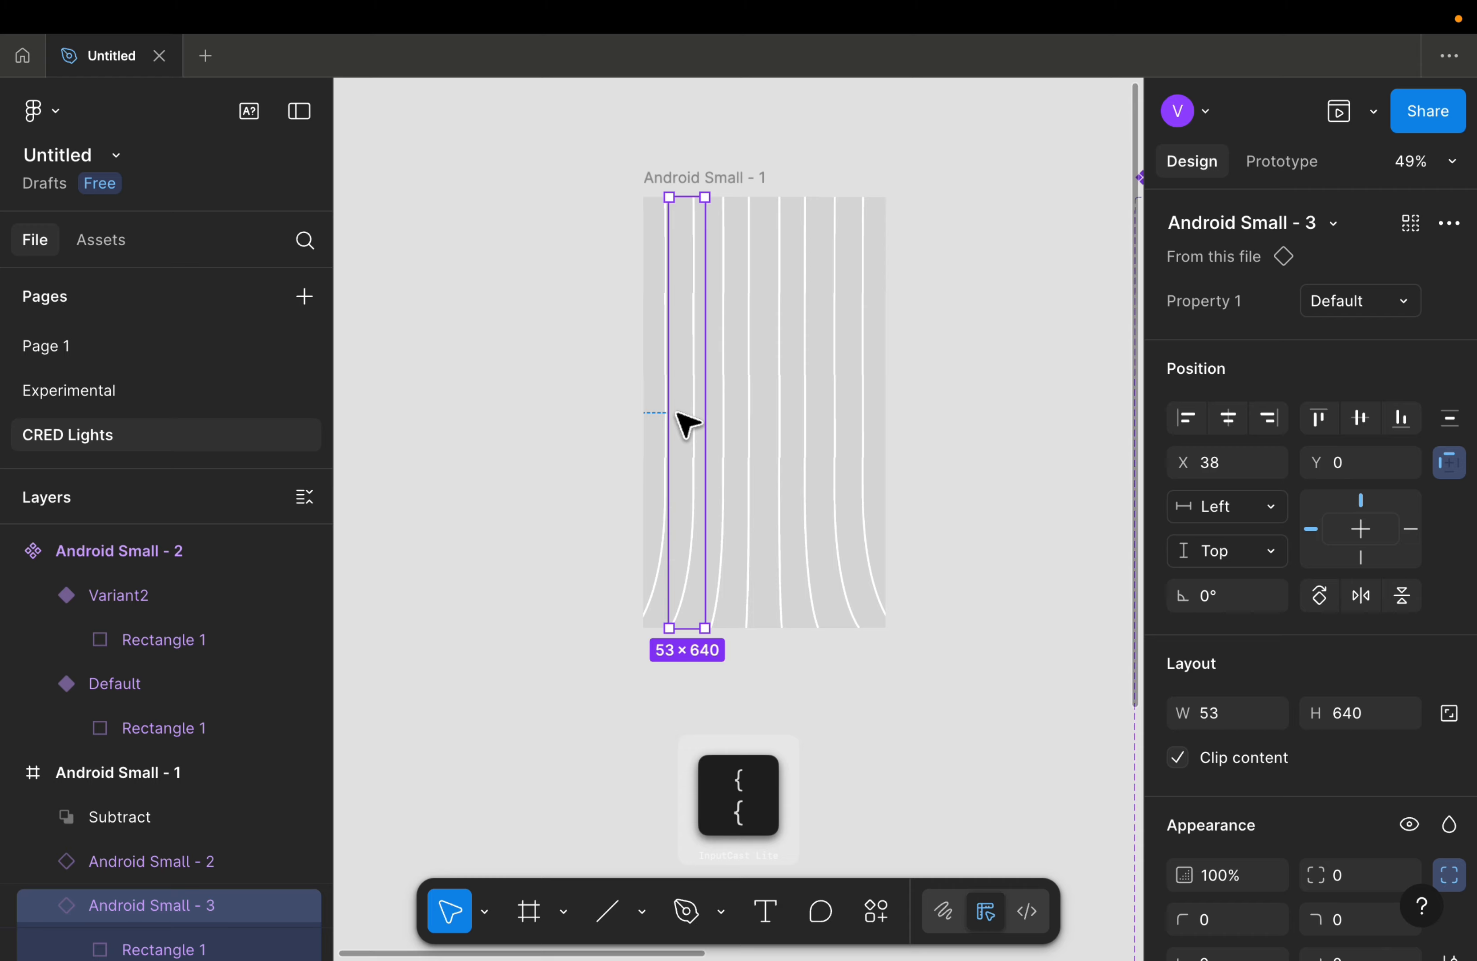
Step: Copy the Default variant of Android Small - 4 and paste it as an instance into the Android Small - 1 frame
scroll(683, 422, right, 10)
click(1007, 399)
scroll(996, 393, down, 3)
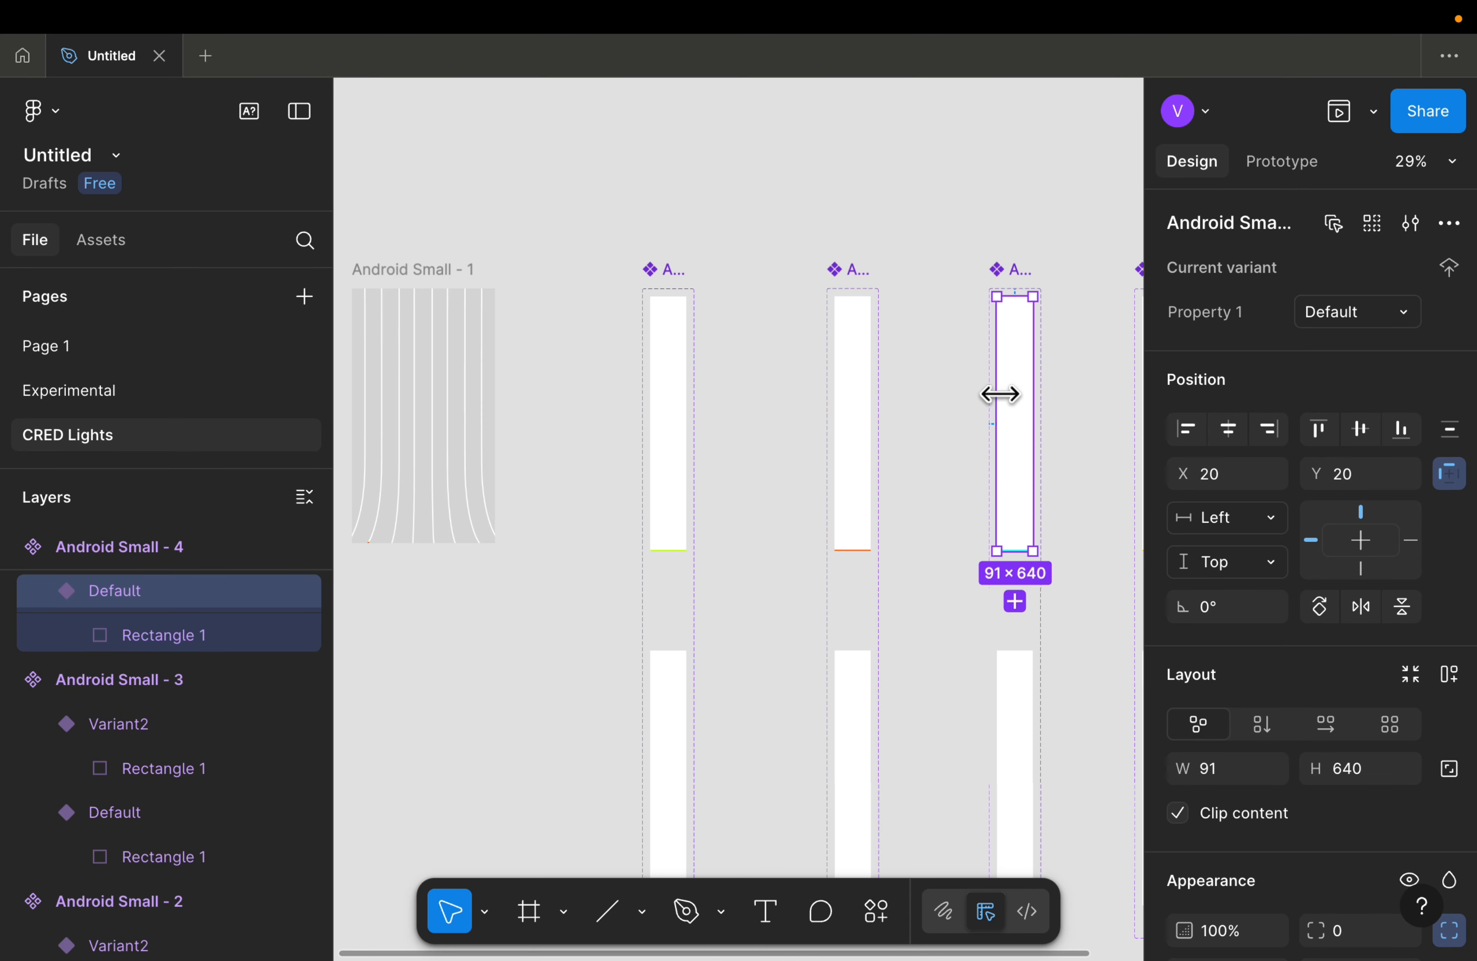
key(super+c)
scroll(1005, 399, left, 5)
click(595, 280)
key(super+v)
Step: Fit the Android Small - 4 instance over the third slit at 38 × 640, X 91, Y 0, and send it to the back
scroll(611, 385, up, 4)
drag(611, 385, 590, 366)
scroll(717, 397, right, 10)
scroll(707, 385, down, 3)
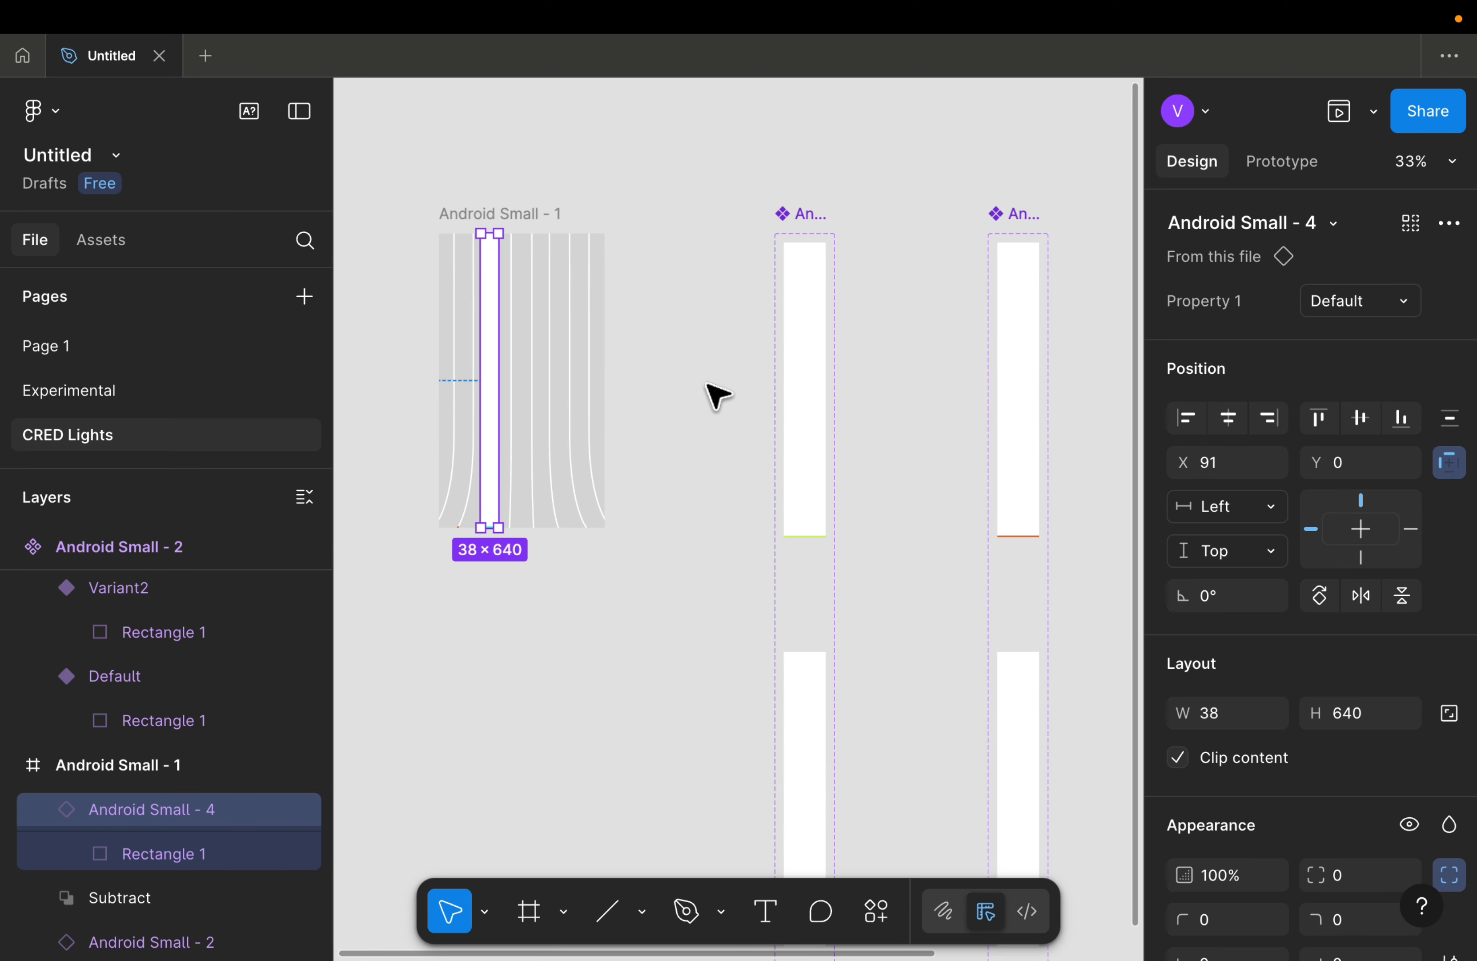
key(bracketleft)
Step: Copy the Default variant of Android Small - 5 and paste it as an instance into the Android Small - 1 frame
scroll(811, 355, right, 7)
click(935, 321)
key(super+c)
scroll(810, 375, left, 8)
click(592, 417)
scroll(624, 349, up, 4)
click(900, 227)
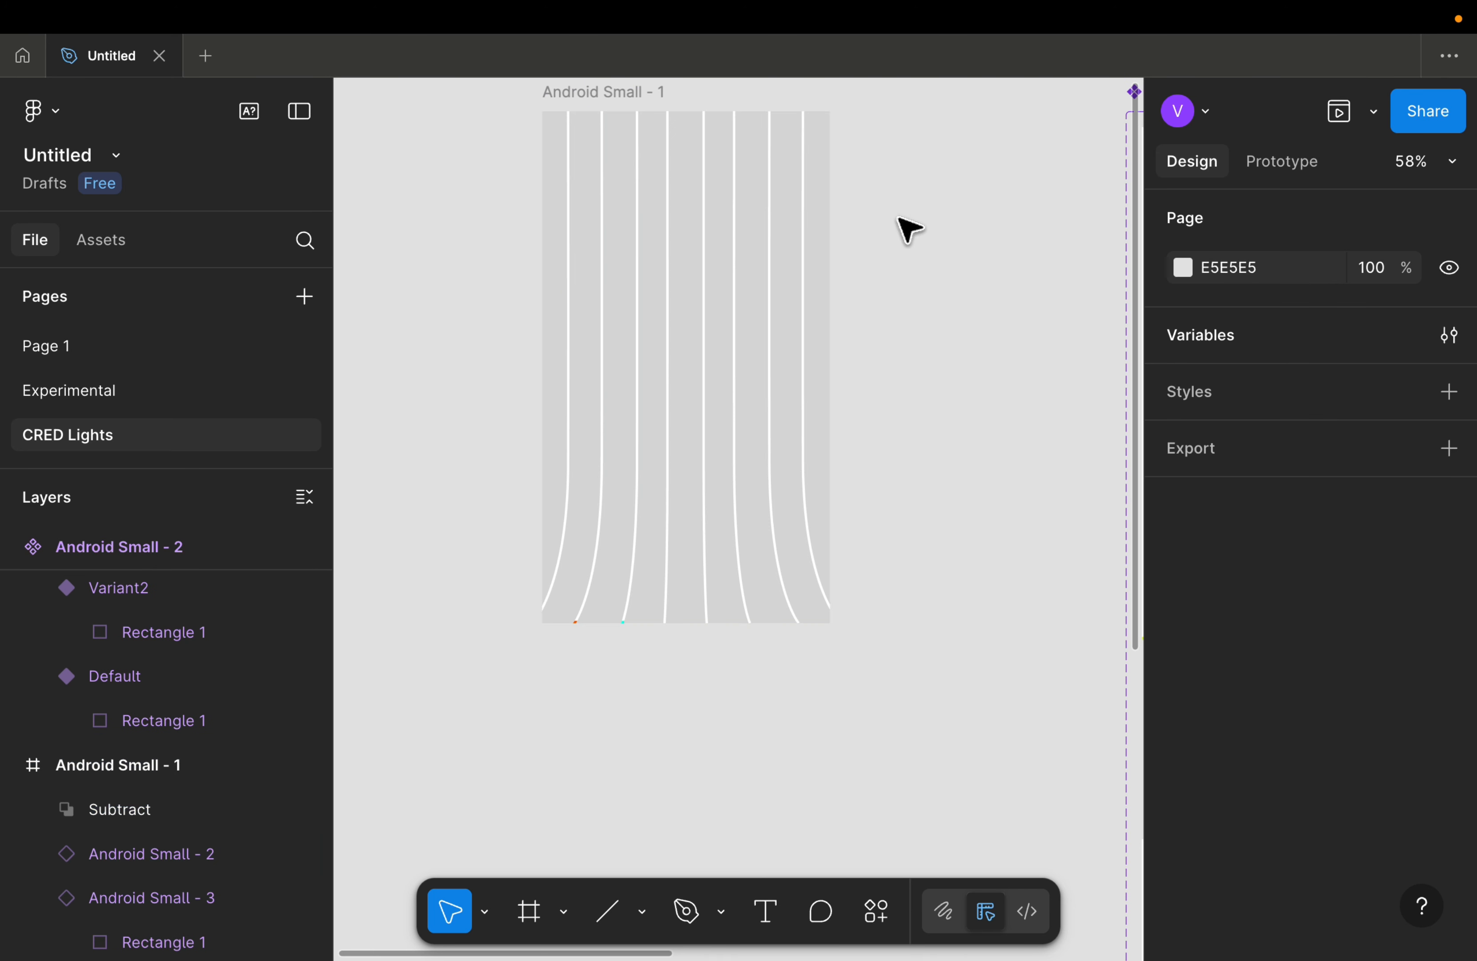
click(690, 445)
key(super+v)
Step: Fit the Android Small - 5 instance over the fourth slit at 28 × 640, X 140, Y -3, and send it to the back
drag(718, 389, 678, 402)
key(bracketleft)
scroll(794, 417, left, 1)
scroll(673, 398, down, 3)
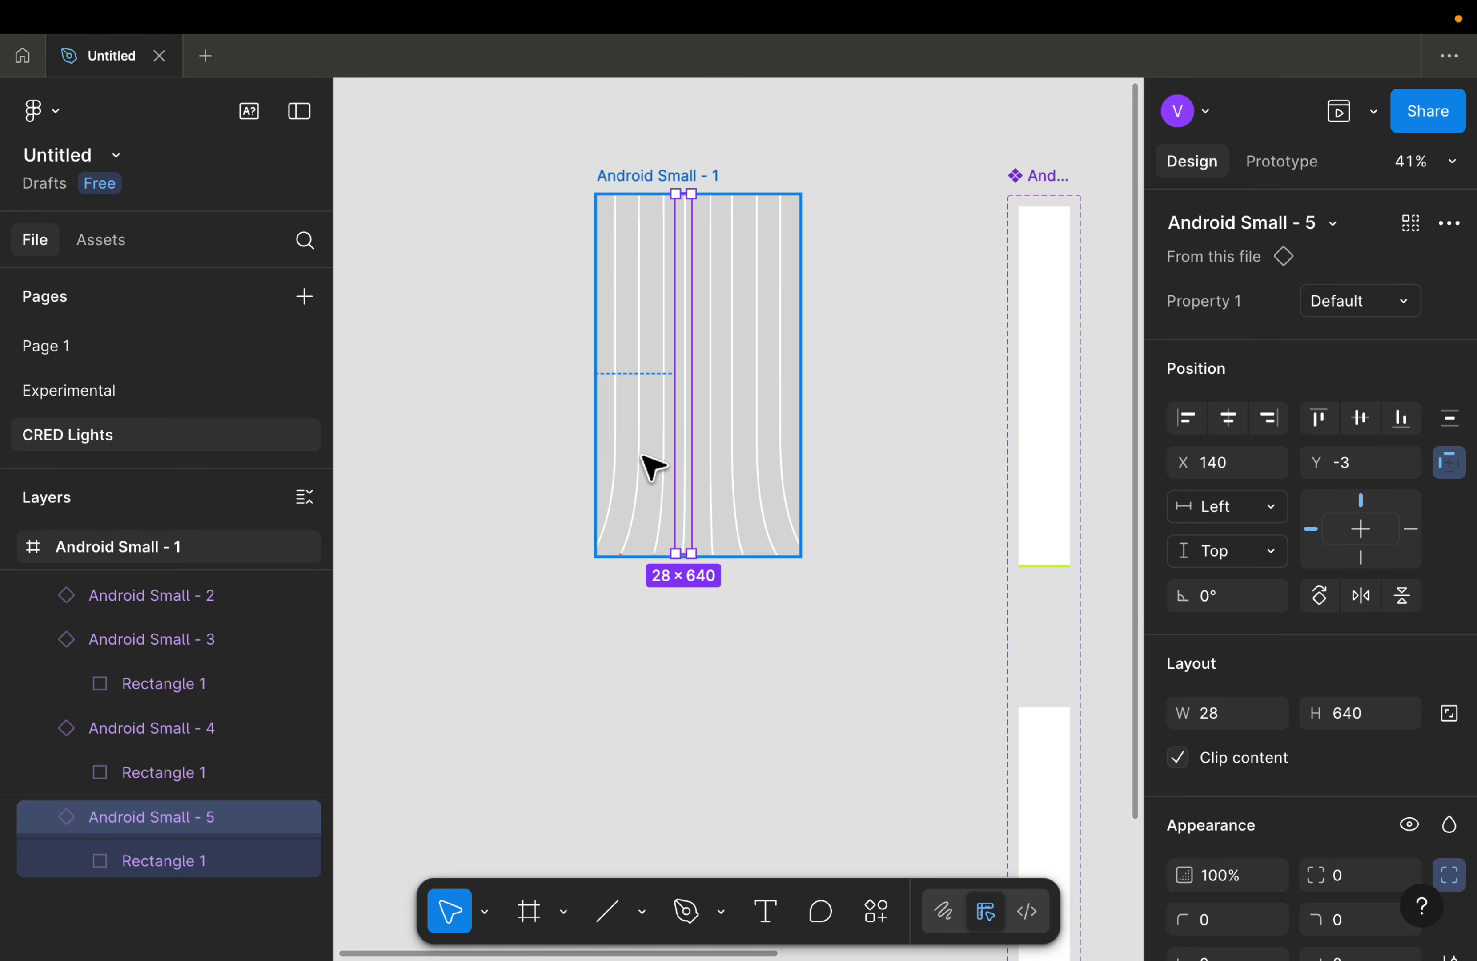
Step: Collapse the component instances inside Android Small - 1 in the layer list
click(44, 817)
click(43, 728)
click(43, 639)
click(43, 595)
click(42, 596)
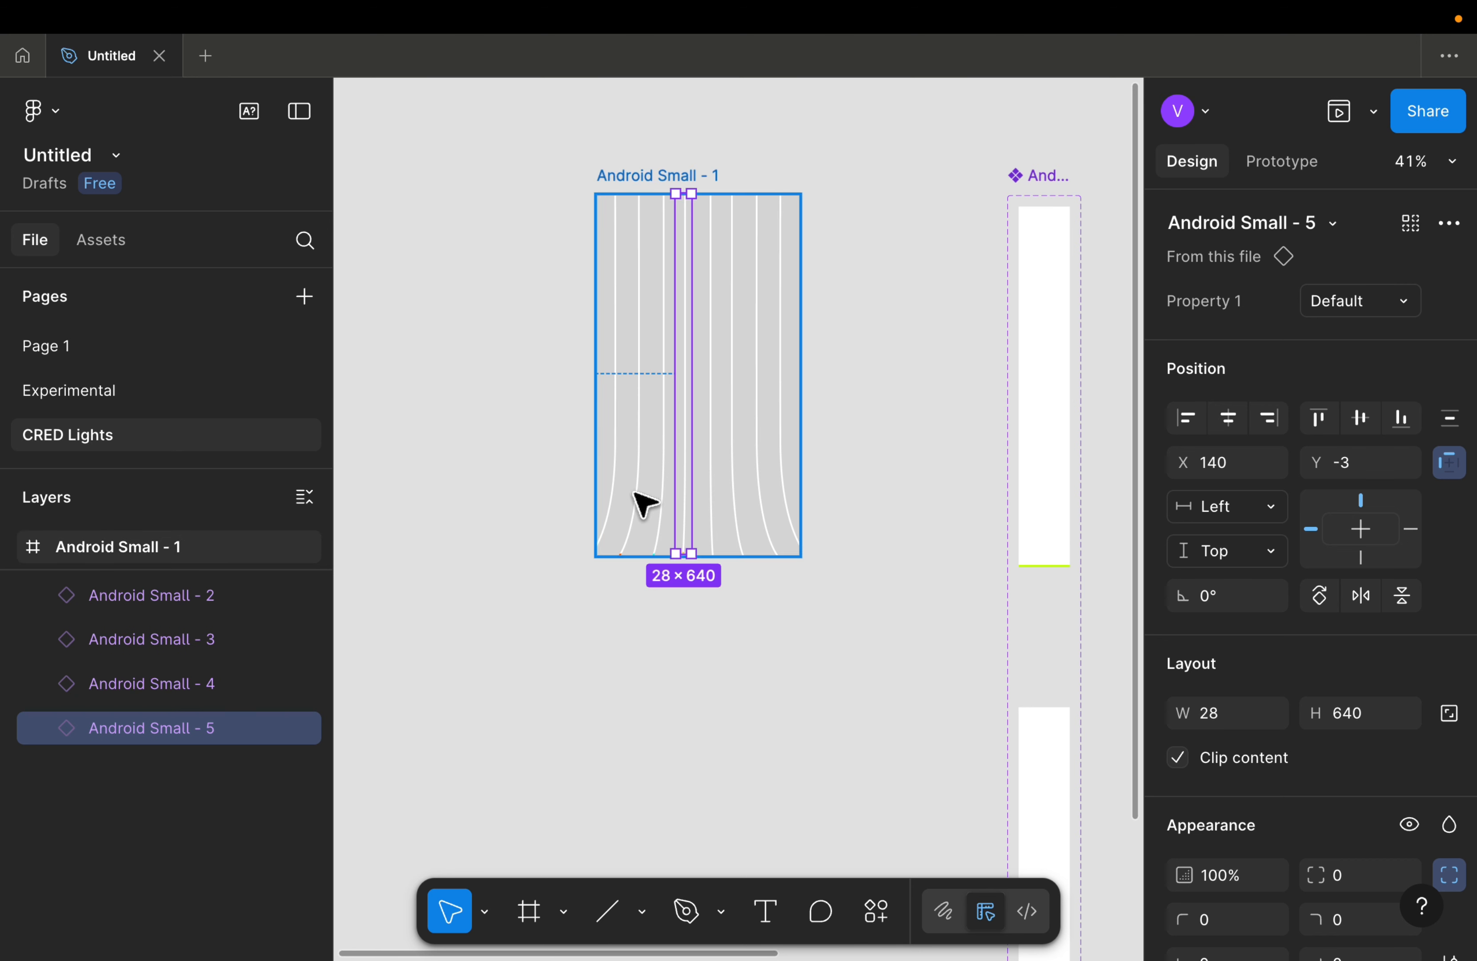
Step: Duplicate the Android Small - 4 instance and move the copy over the fifth slit
click(141, 683)
key(super+d)
scroll(666, 399, up, 3)
drag(666, 400, 742, 399)
Step: Duplicate the Android Small - 3 instance twice and place the copies over the seventh and eighth slits
click(159, 649)
key(super+d)
drag(624, 383, 793, 386)
key(shift+Right)
key(Escape)
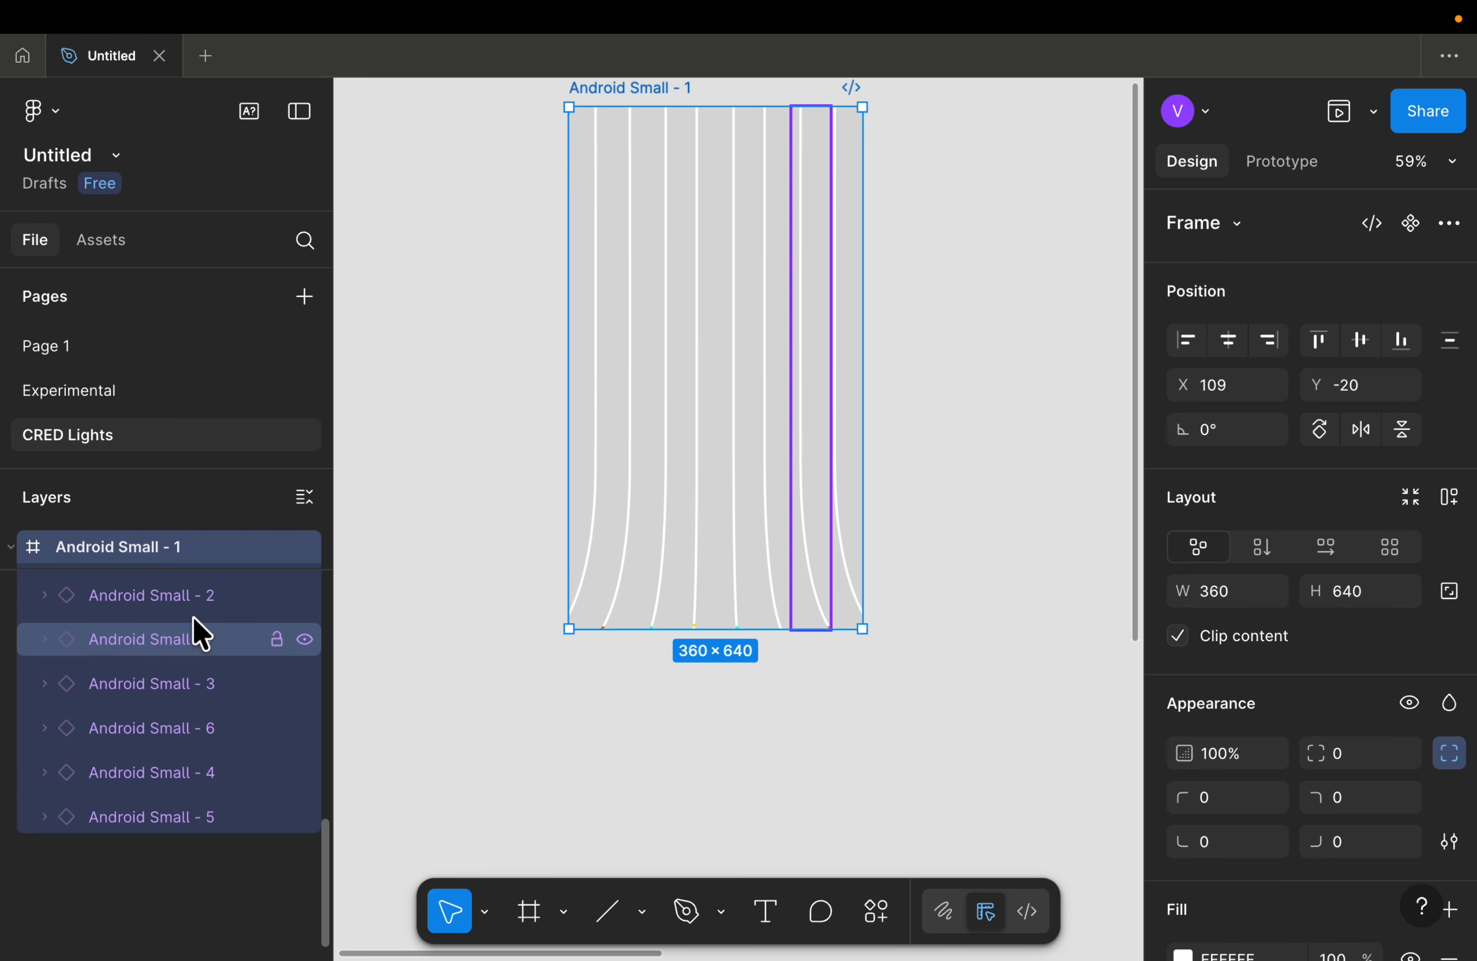
click(627, 379)
key(super+d)
drag(626, 379, 830, 368)
Step: Preview the Android Small - 1 frame's animation, then close the preview
click(935, 362)
scroll(934, 360, down, 3)
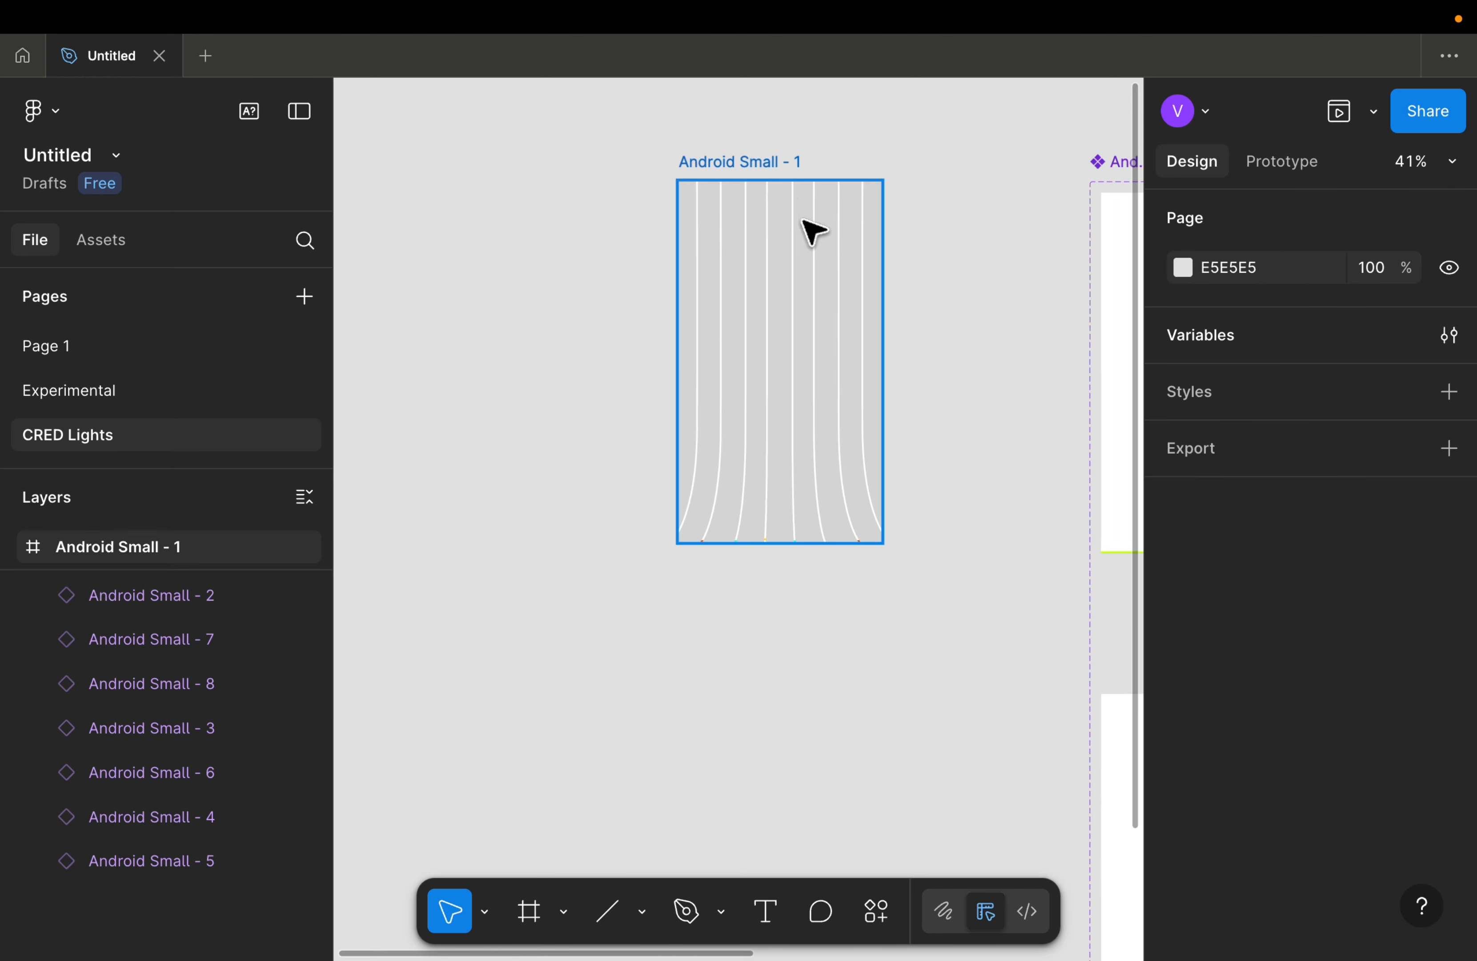
click(780, 162)
click(1337, 115)
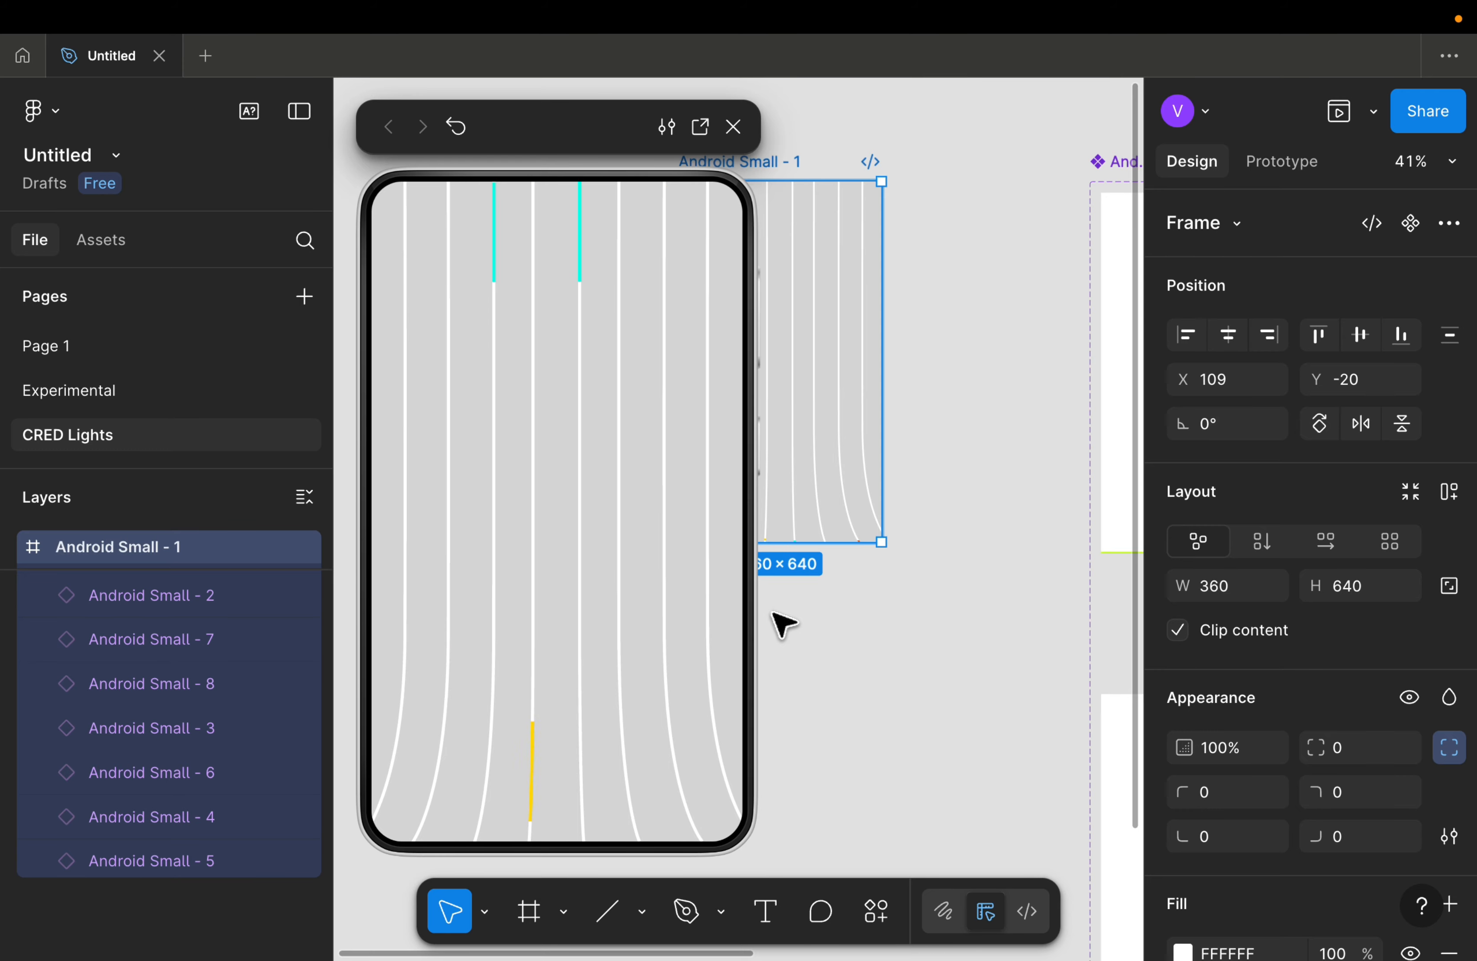
click(733, 127)
Step: Change the Subtract shape's fill to a linear gradient and set its 0% stop to black (000000)
scroll(732, 283, up, 3)
scroll(686, 299, right, 1)
click(653, 320)
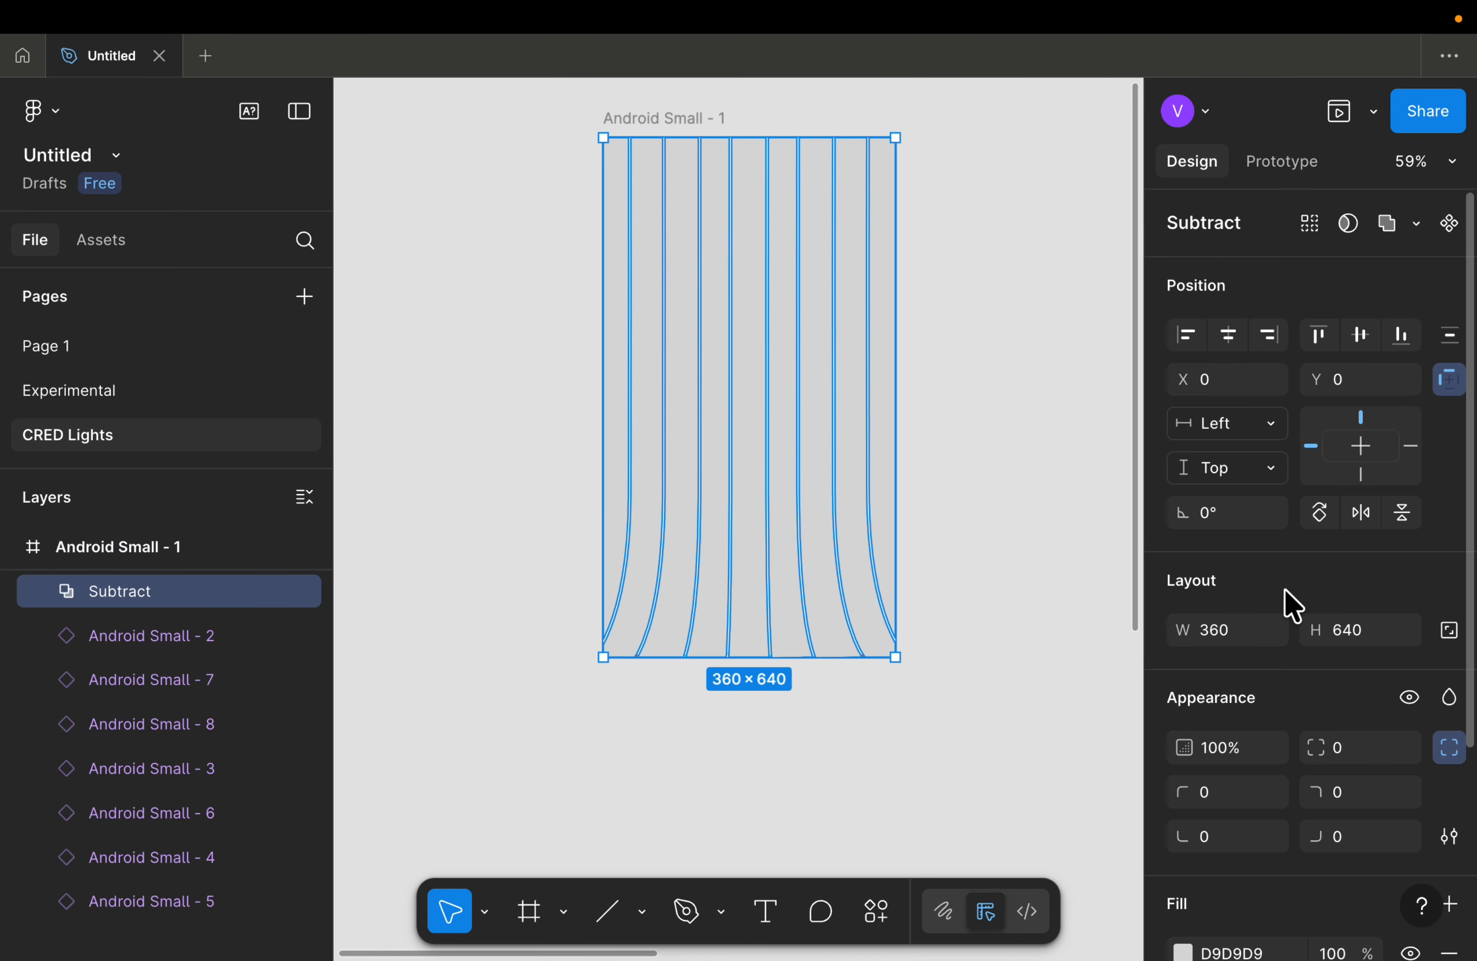
scroll(1246, 624, down, 4)
click(1184, 681)
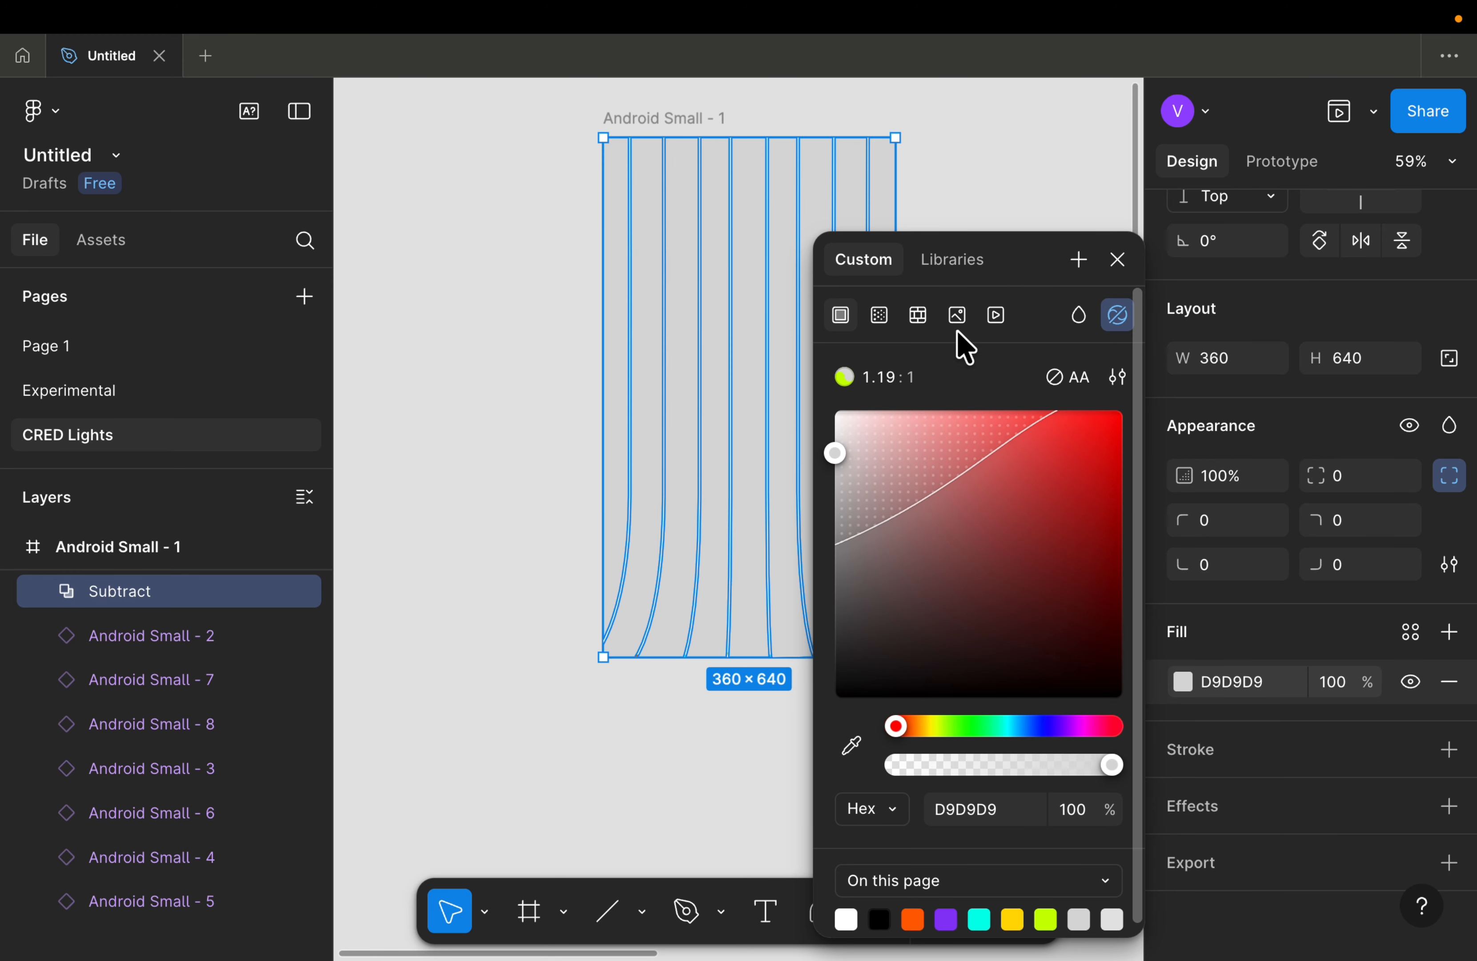
click(886, 316)
scroll(696, 479, right, 2)
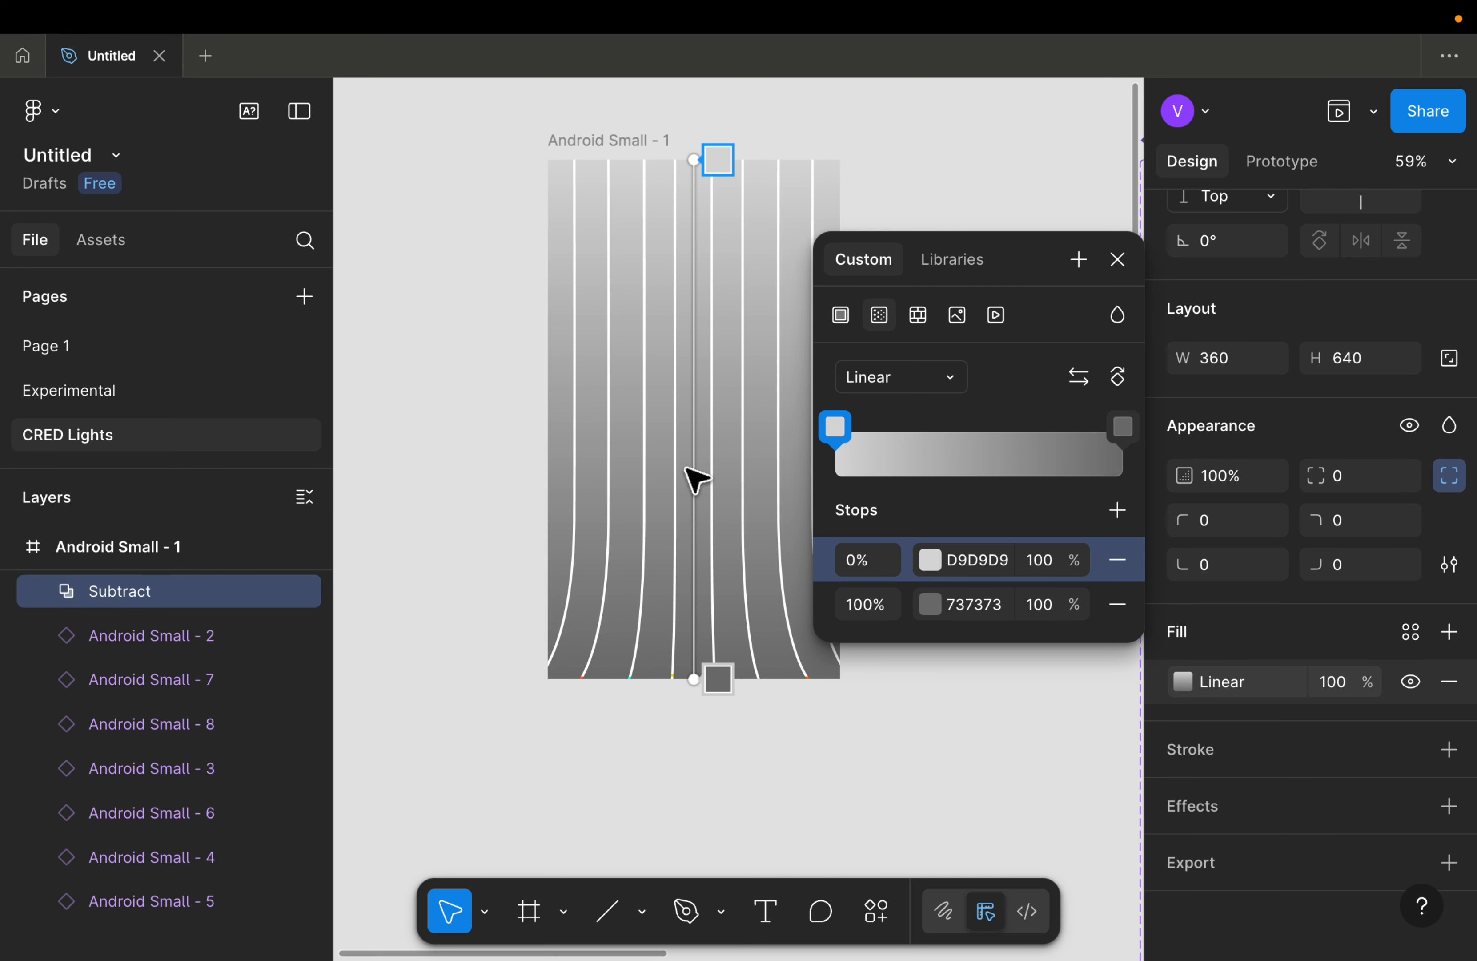
click(931, 560)
drag(608, 509, 324, 774)
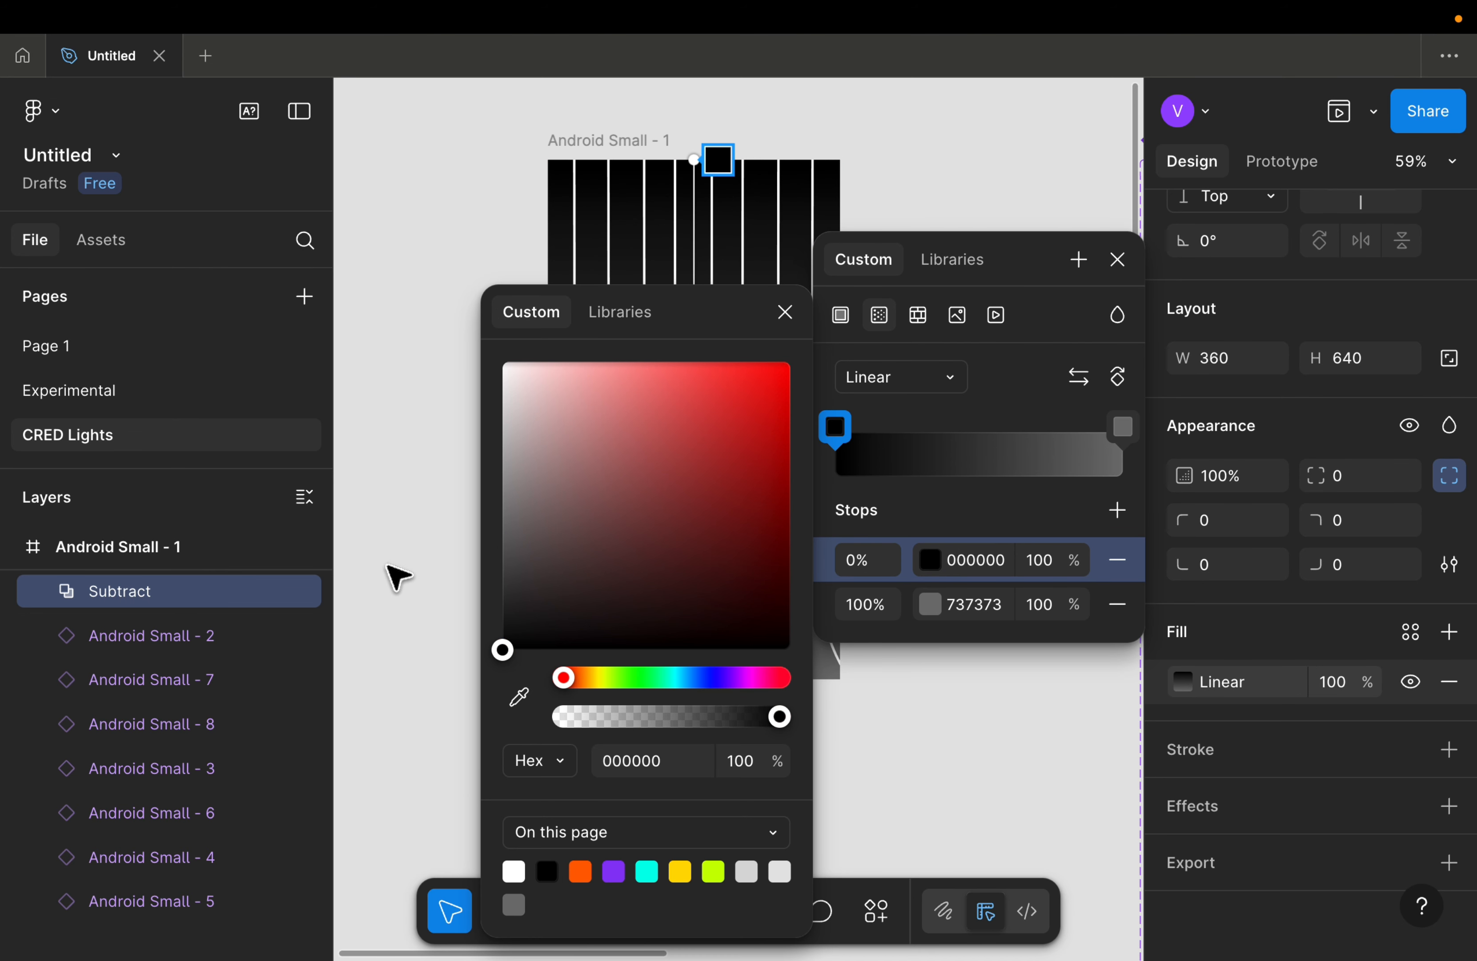
Step: Set the gradient's 100% stop to the dark purple-grey 312D3C and close the colour pickers
scroll(396, 577, down, 3)
click(1122, 426)
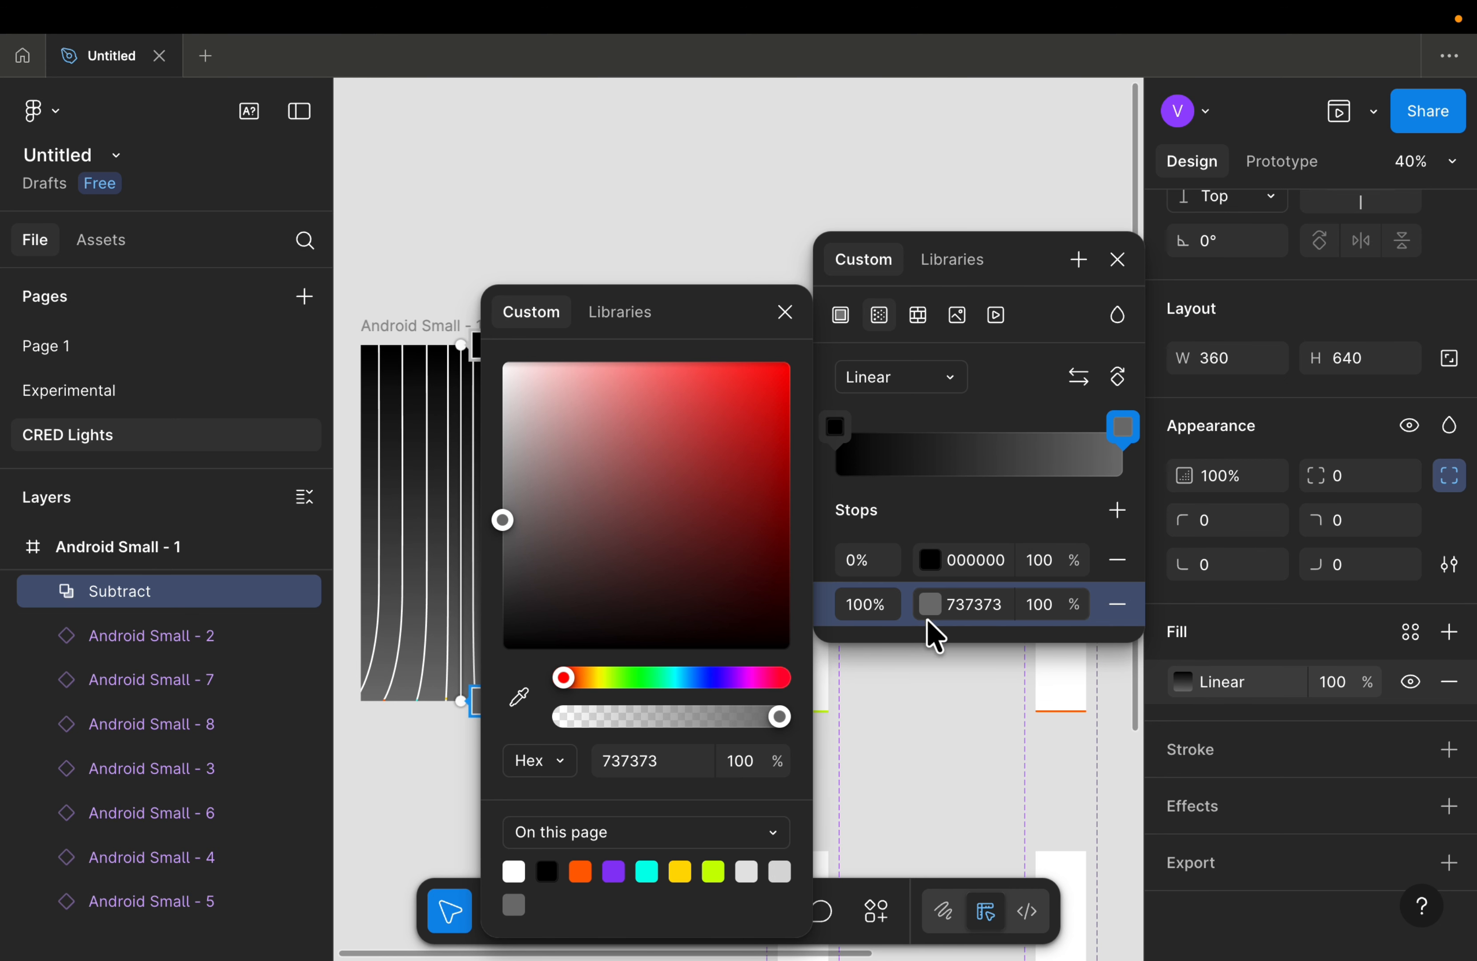
click(574, 582)
scroll(389, 660, down, 2)
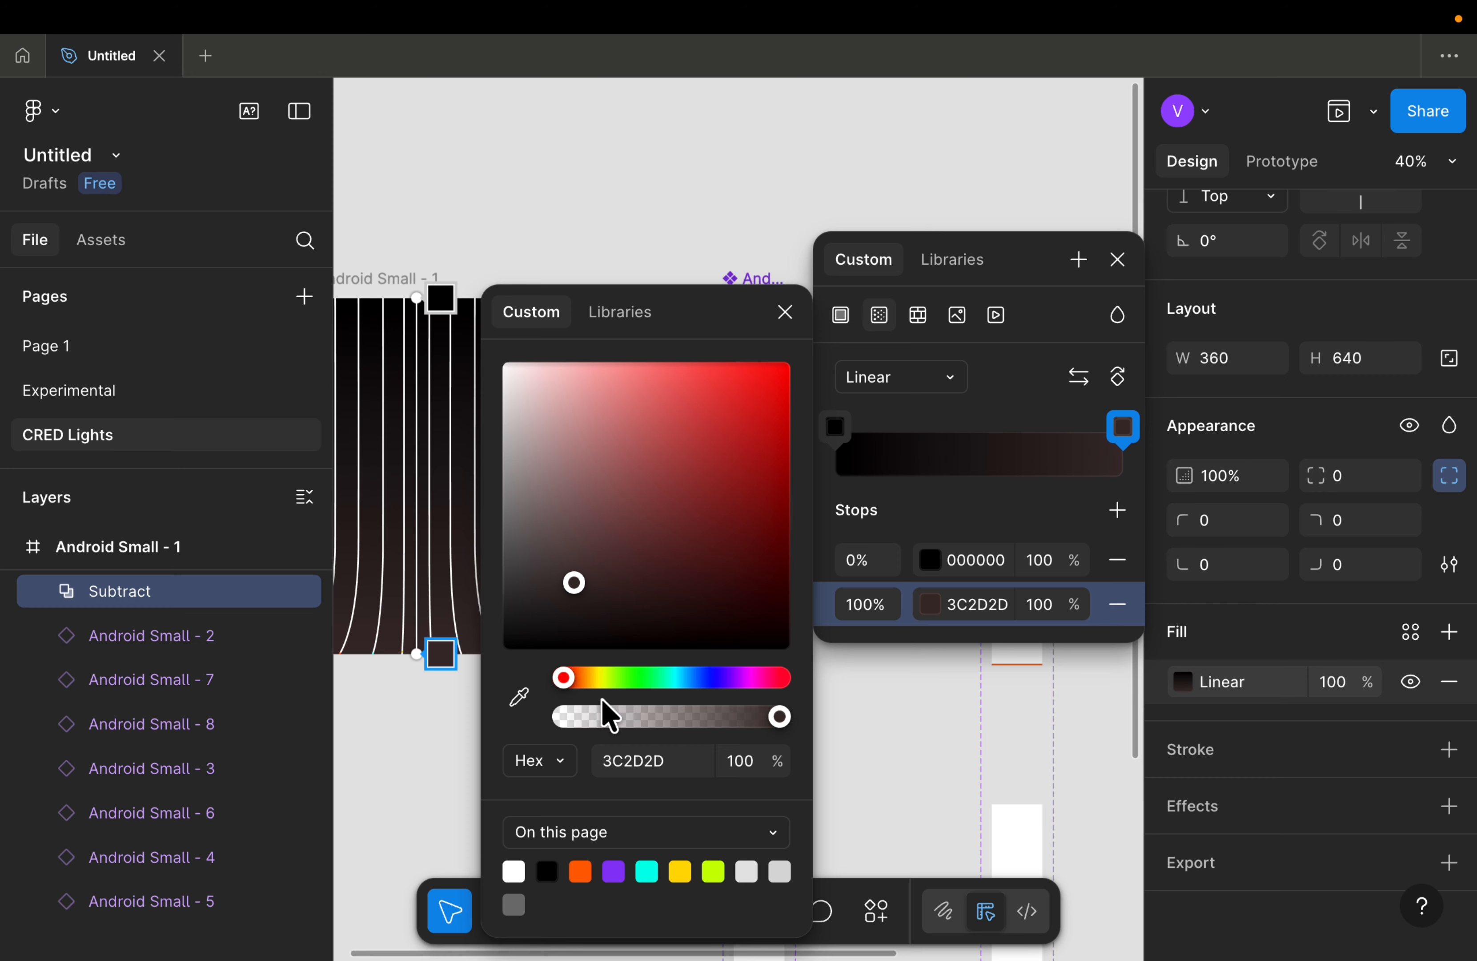
drag(591, 677, 721, 692)
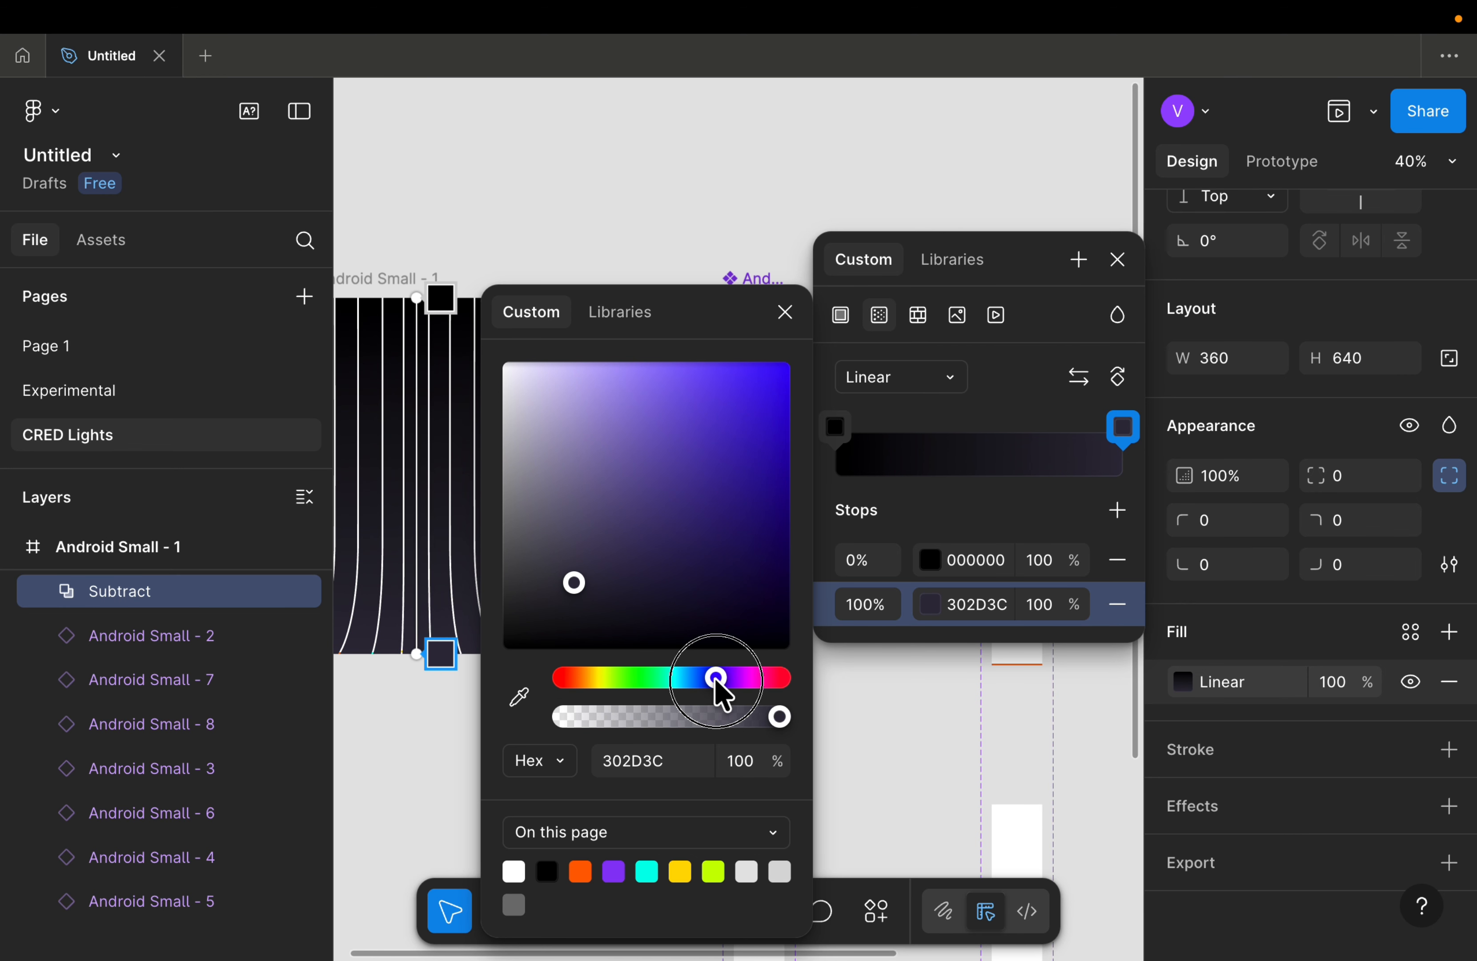
click(837, 427)
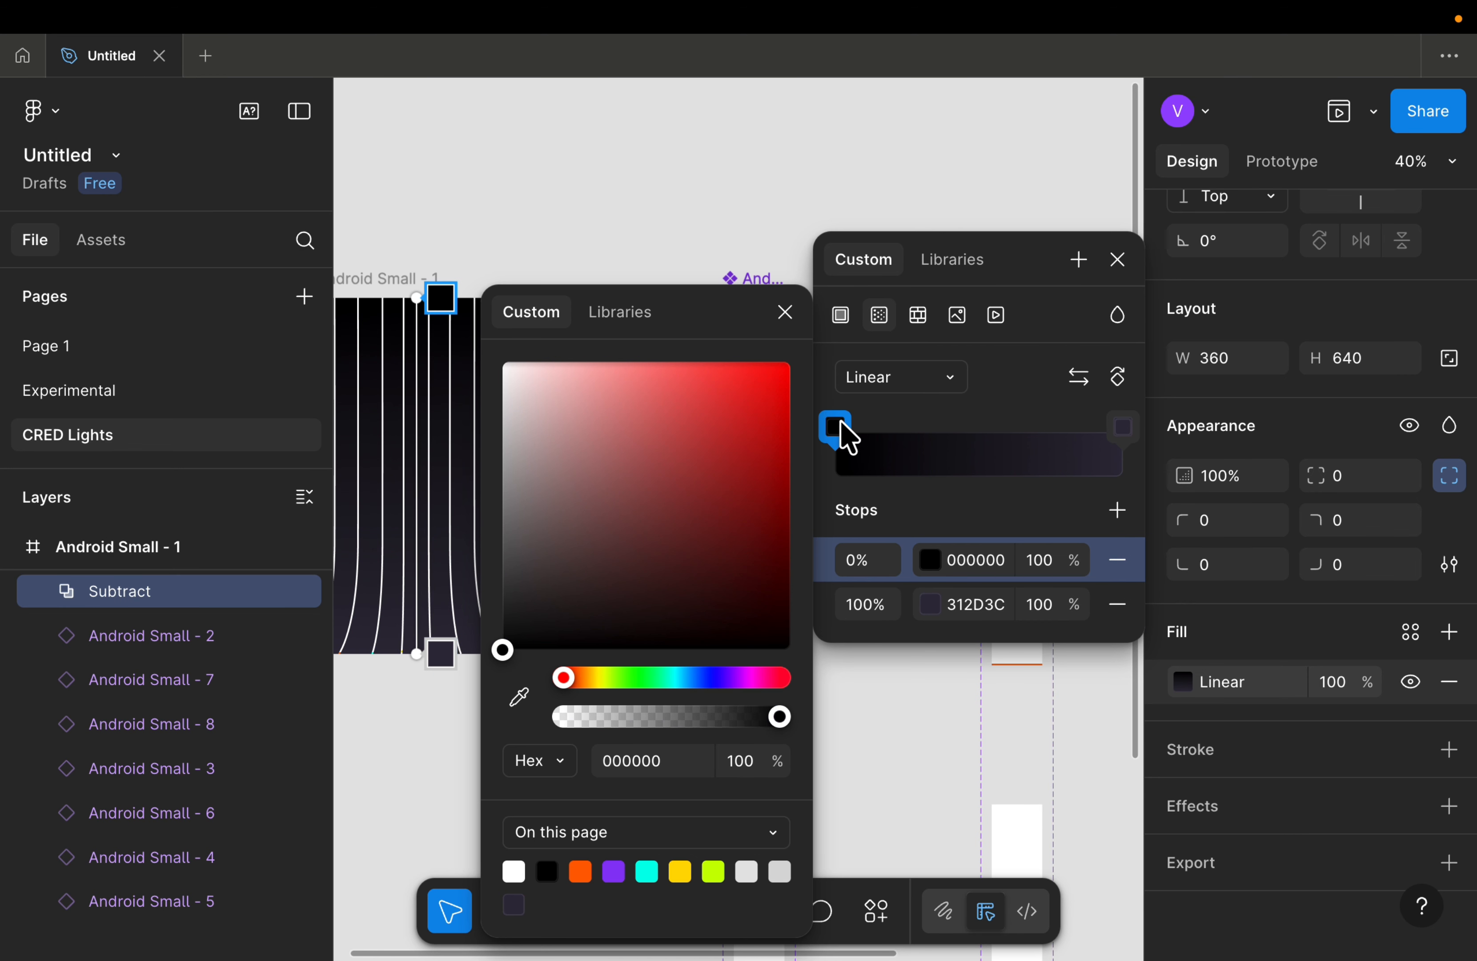
click(450, 677)
scroll(445, 675, left, 4)
scroll(465, 662, up, 5)
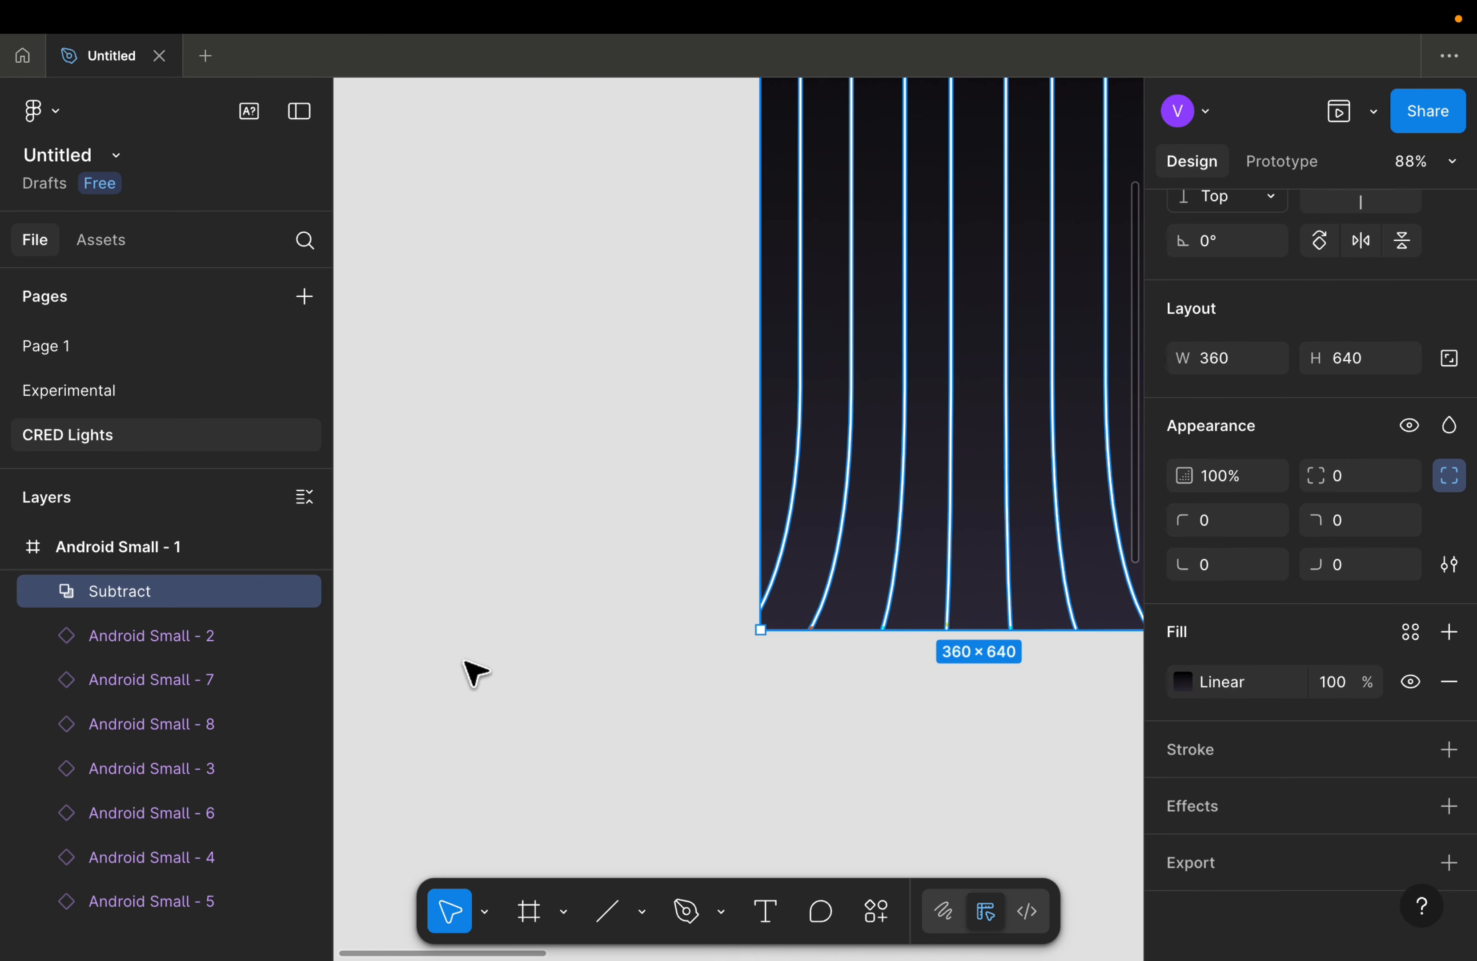
scroll(860, 302, up, 4)
click(535, 327)
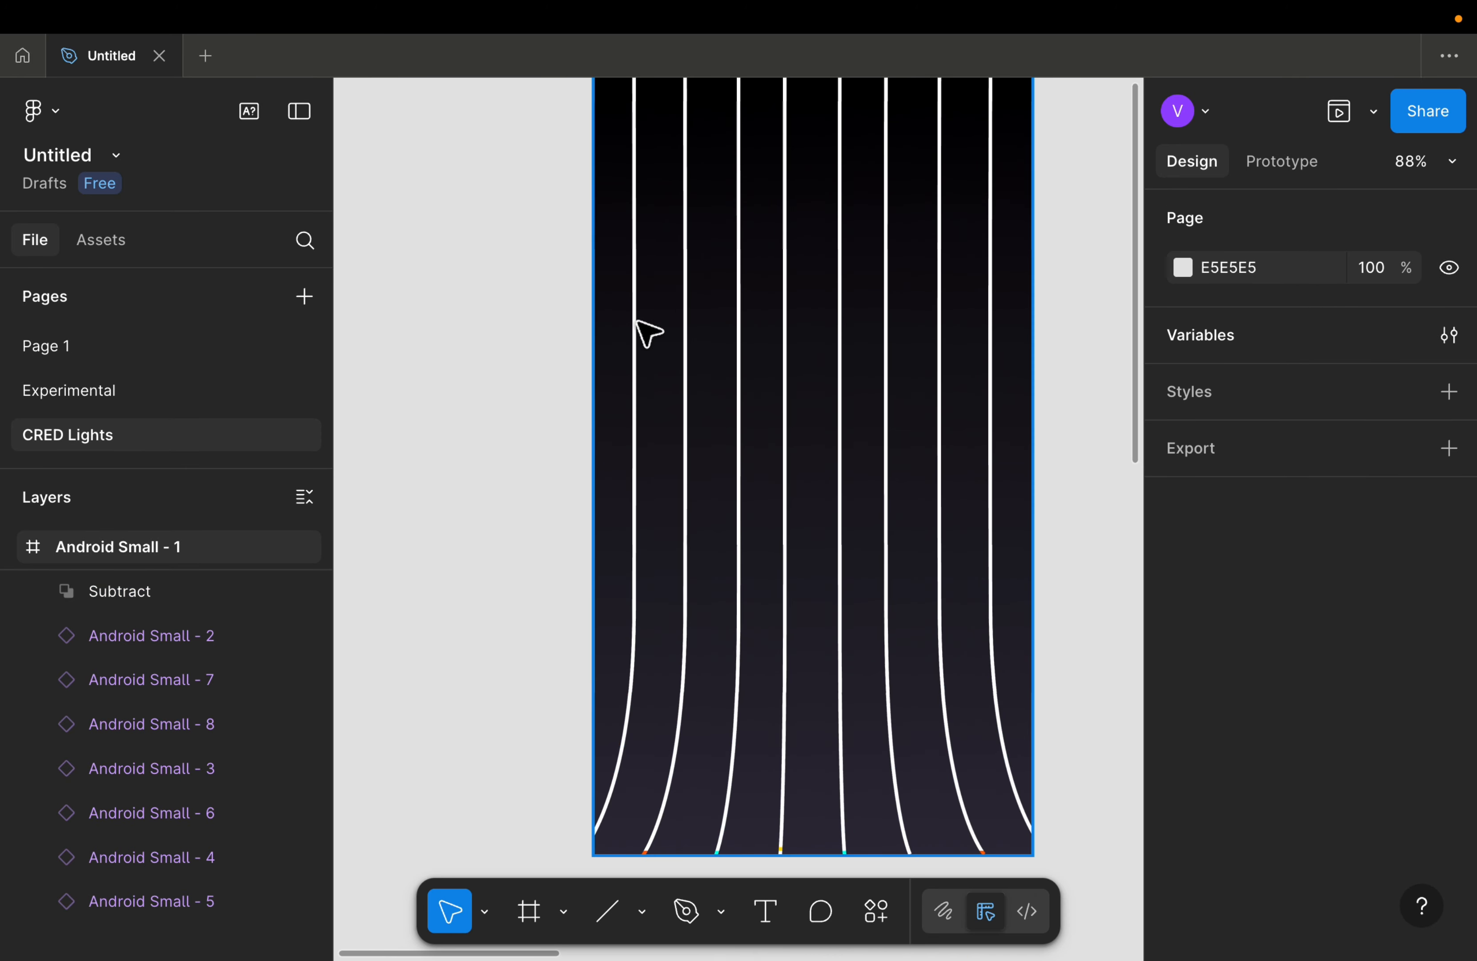
scroll(637, 322, down, 4)
scroll(638, 323, right, 8)
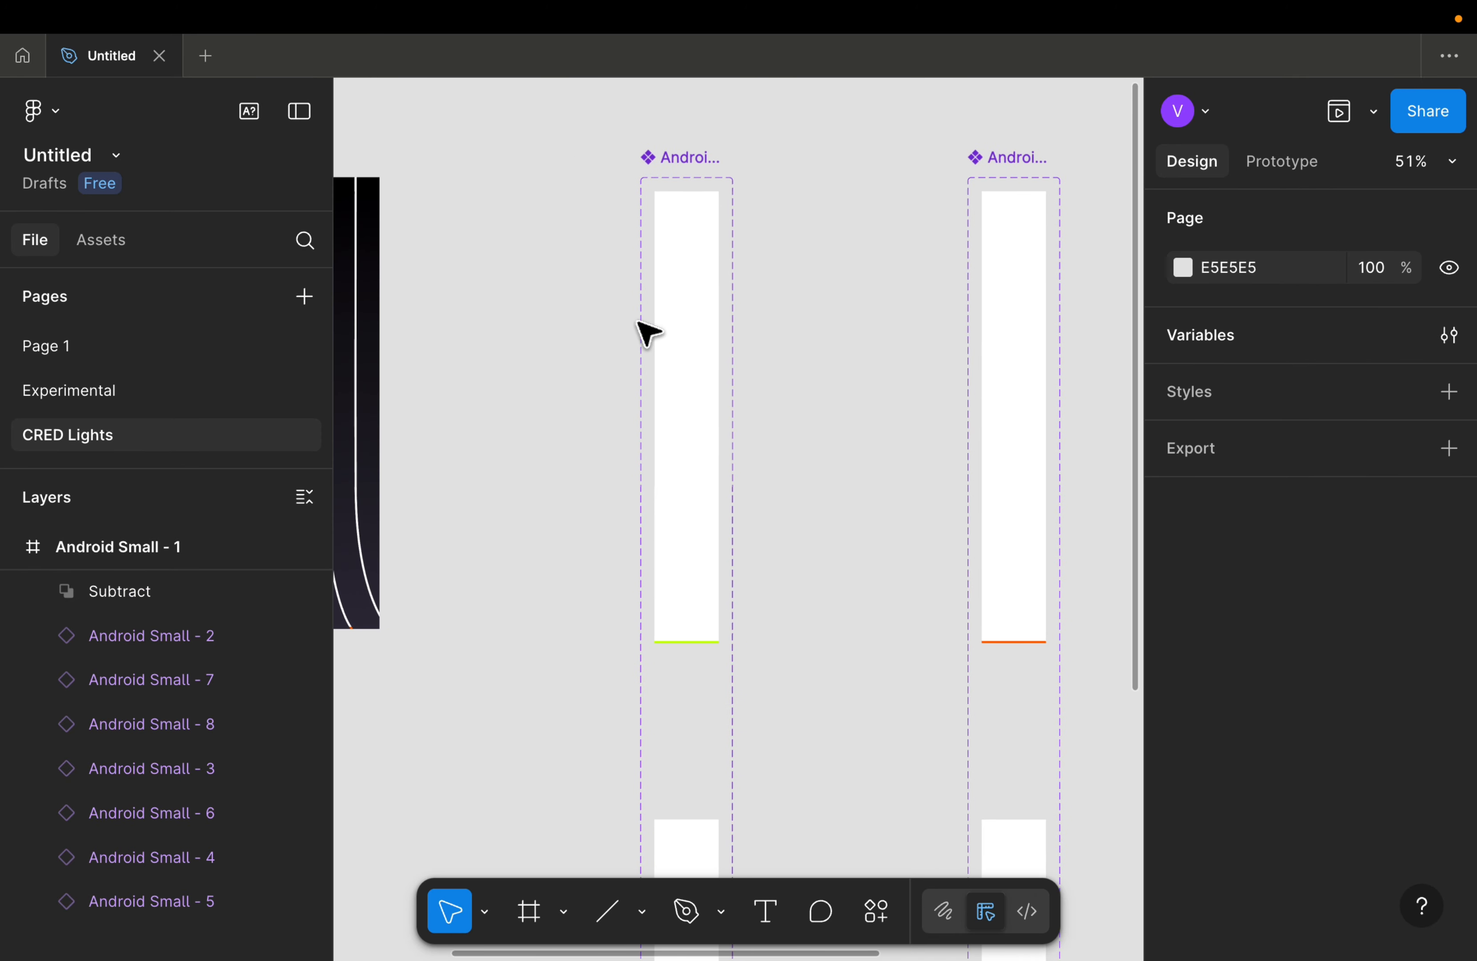
Step: Set the white fill of both Android Small - 2 variants to 0% opacity by multi-editing them together
scroll(649, 334, down, 3)
click(663, 350)
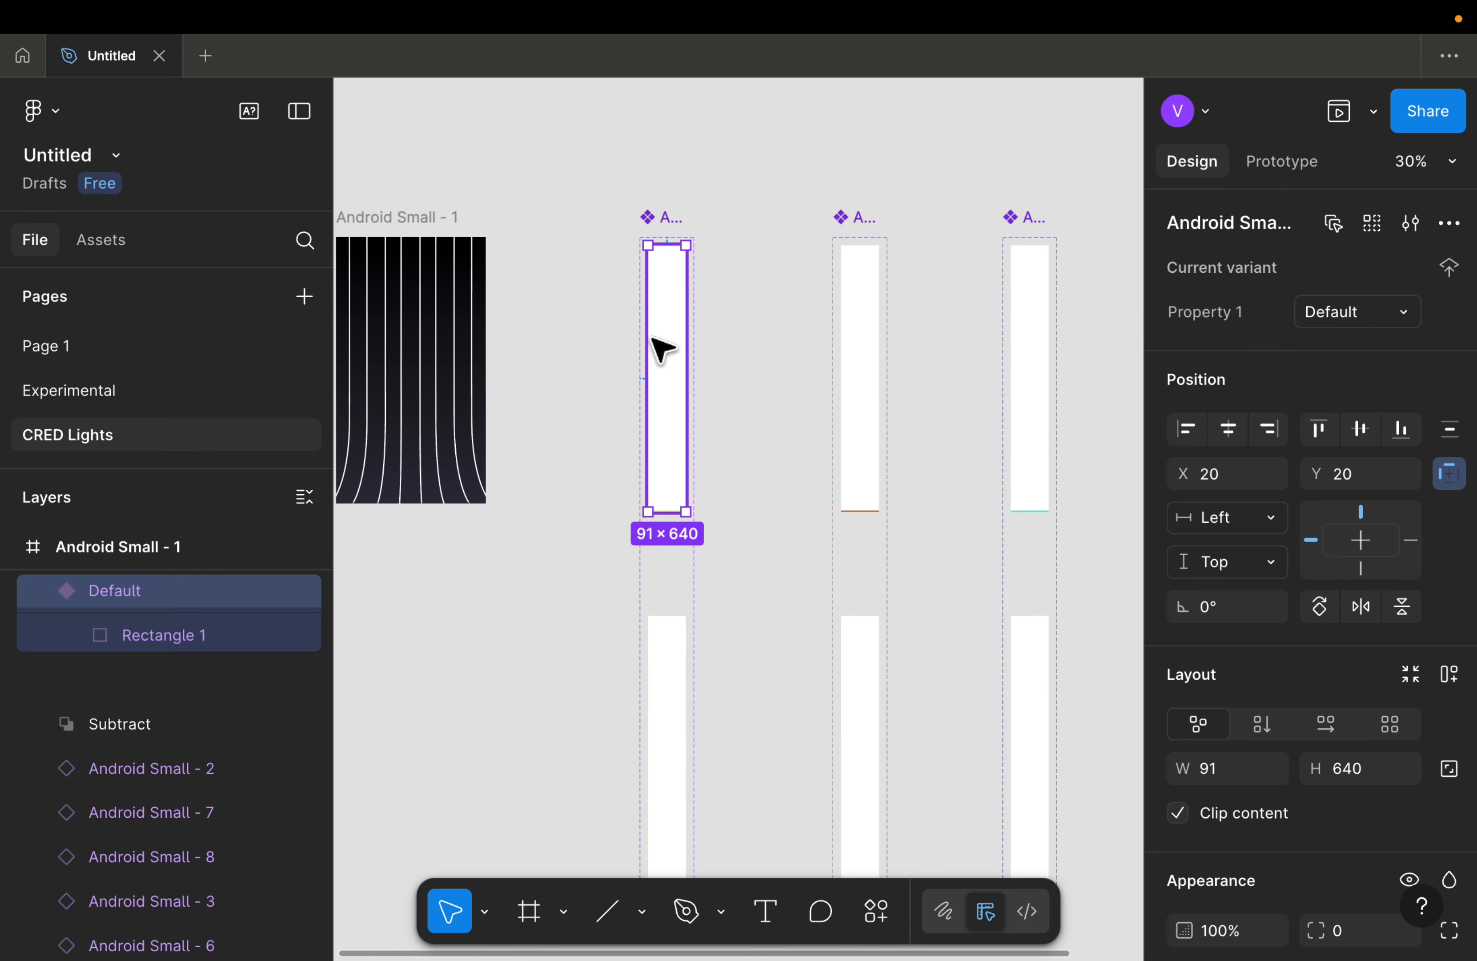
click(874, 333)
click(997, 325)
scroll(841, 387, down, 2)
scroll(841, 387, left, 1)
click(683, 340)
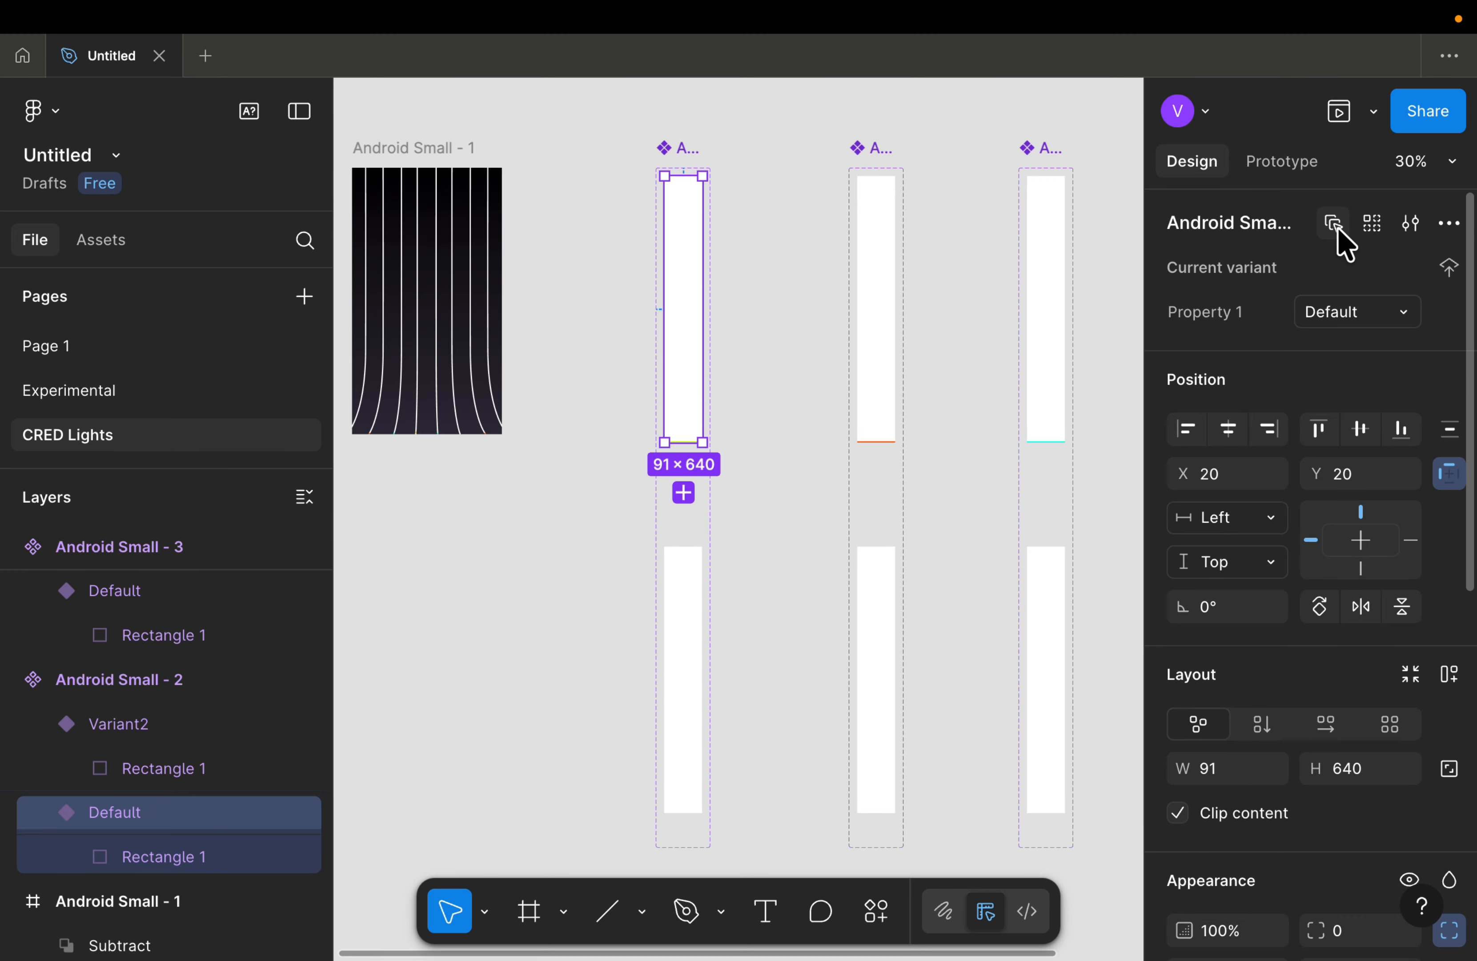
click(1338, 229)
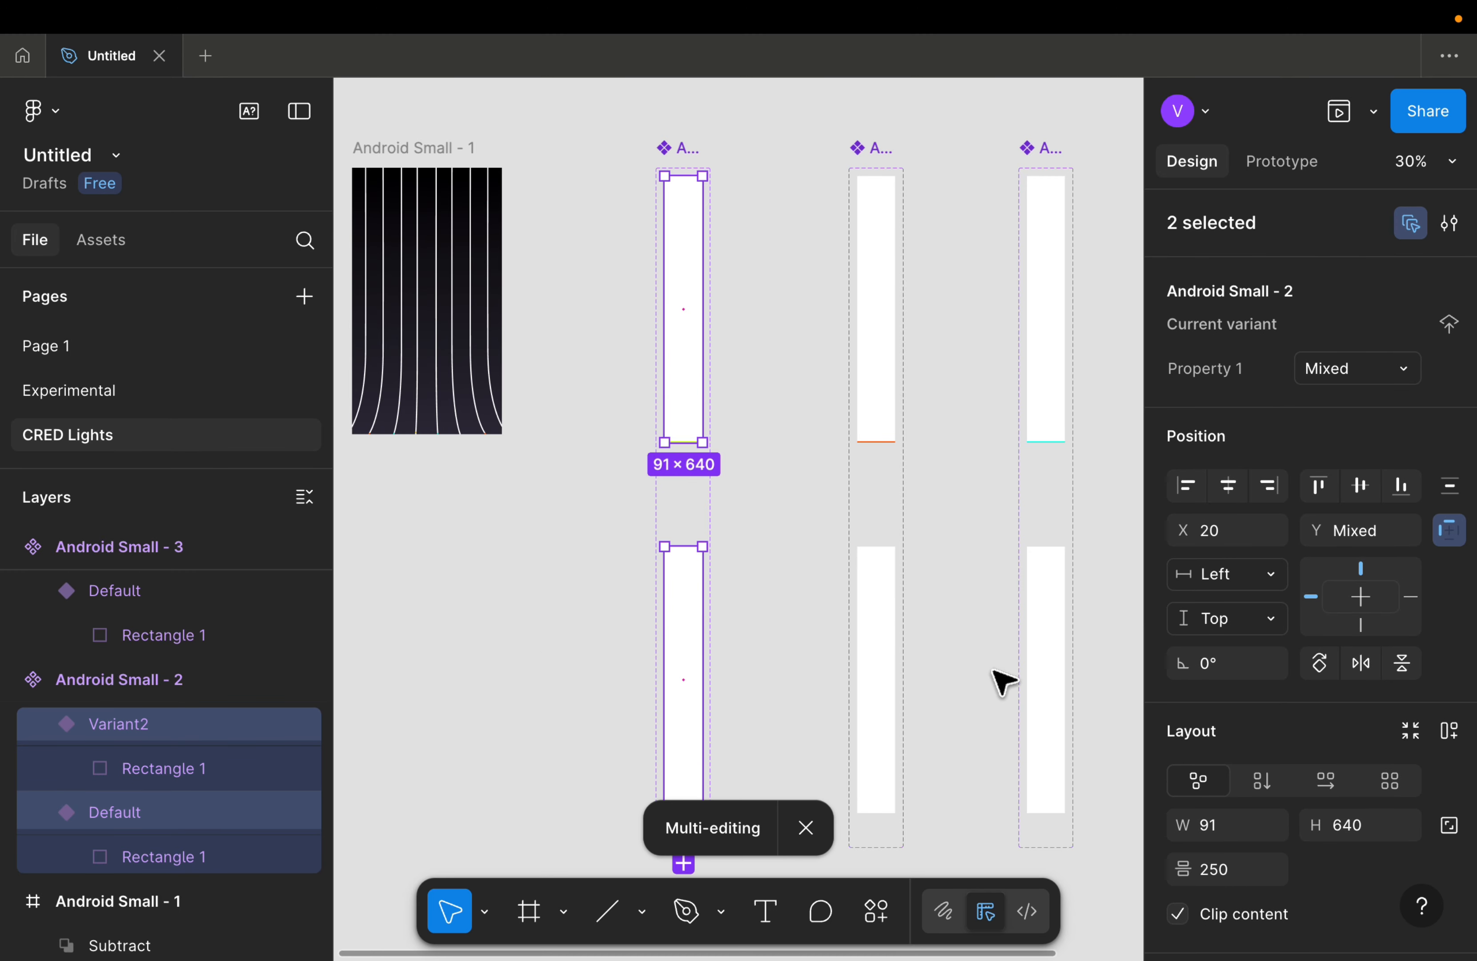
scroll(1392, 703, down, 10)
scroll(1276, 268, up, 10)
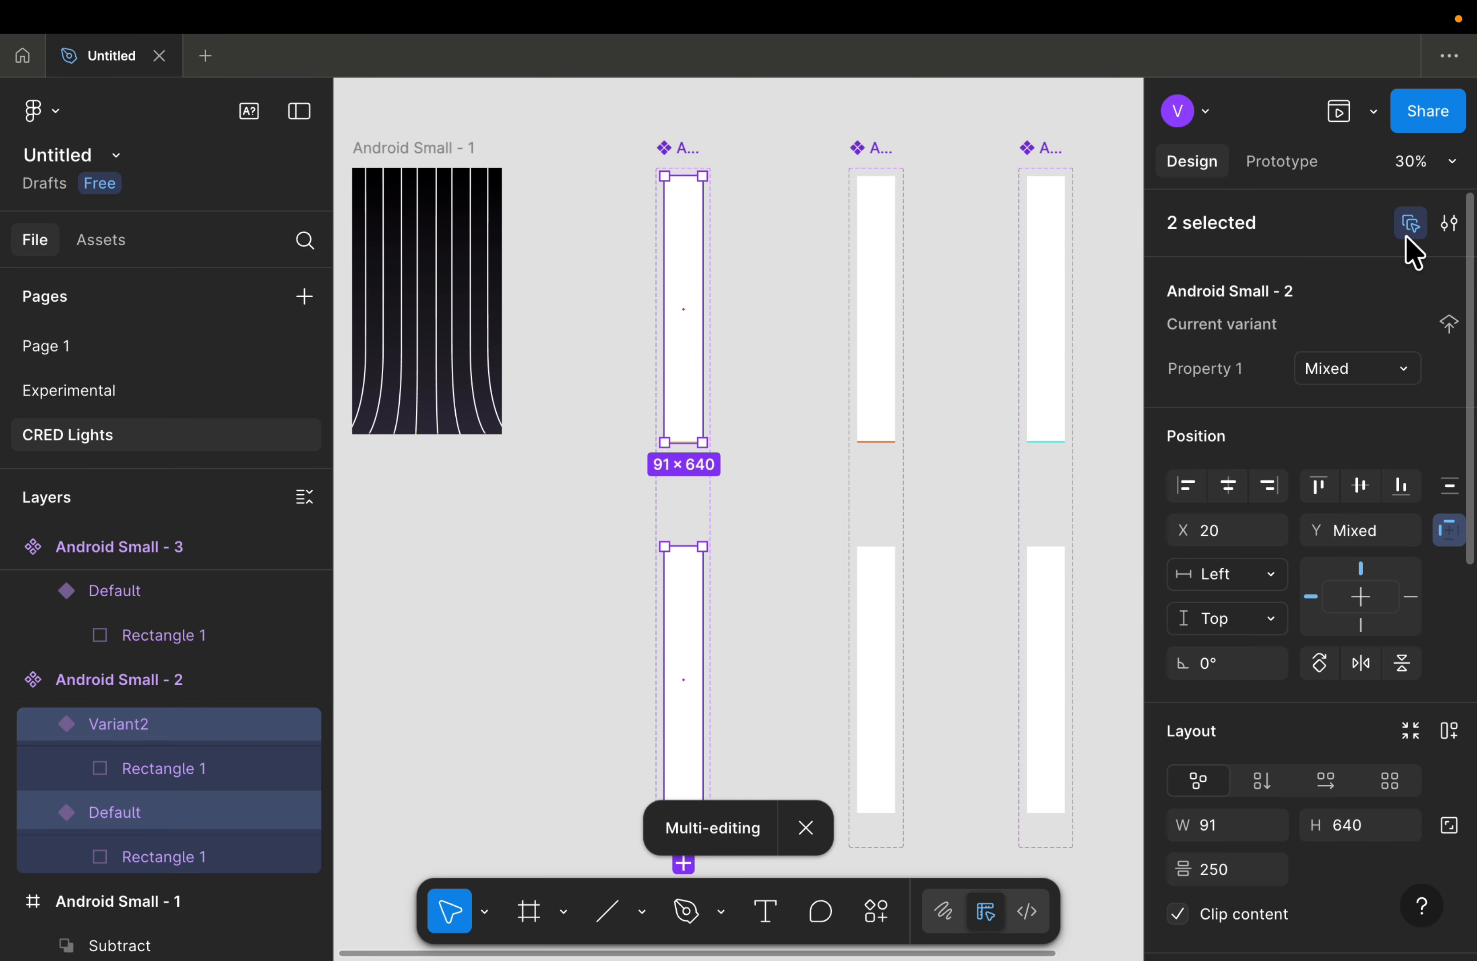
scroll(1339, 532, down, 10)
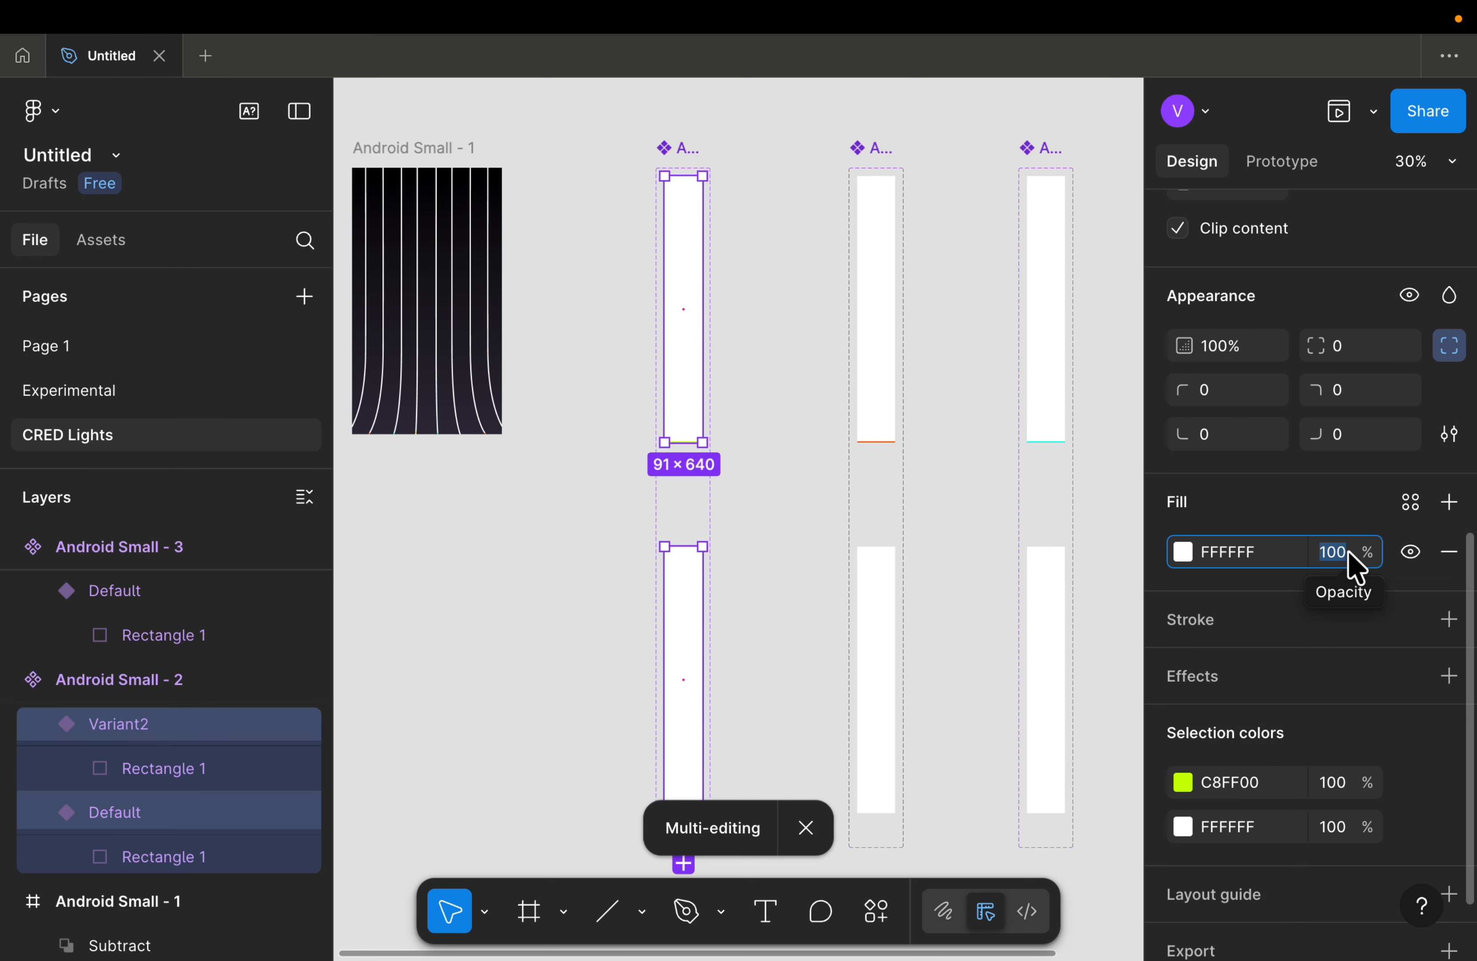
text(0)
key(Return)
Step: Set the white fill of both Android Small - 3 variants, with the orange rectangle, to 0% opacity
click(881, 290)
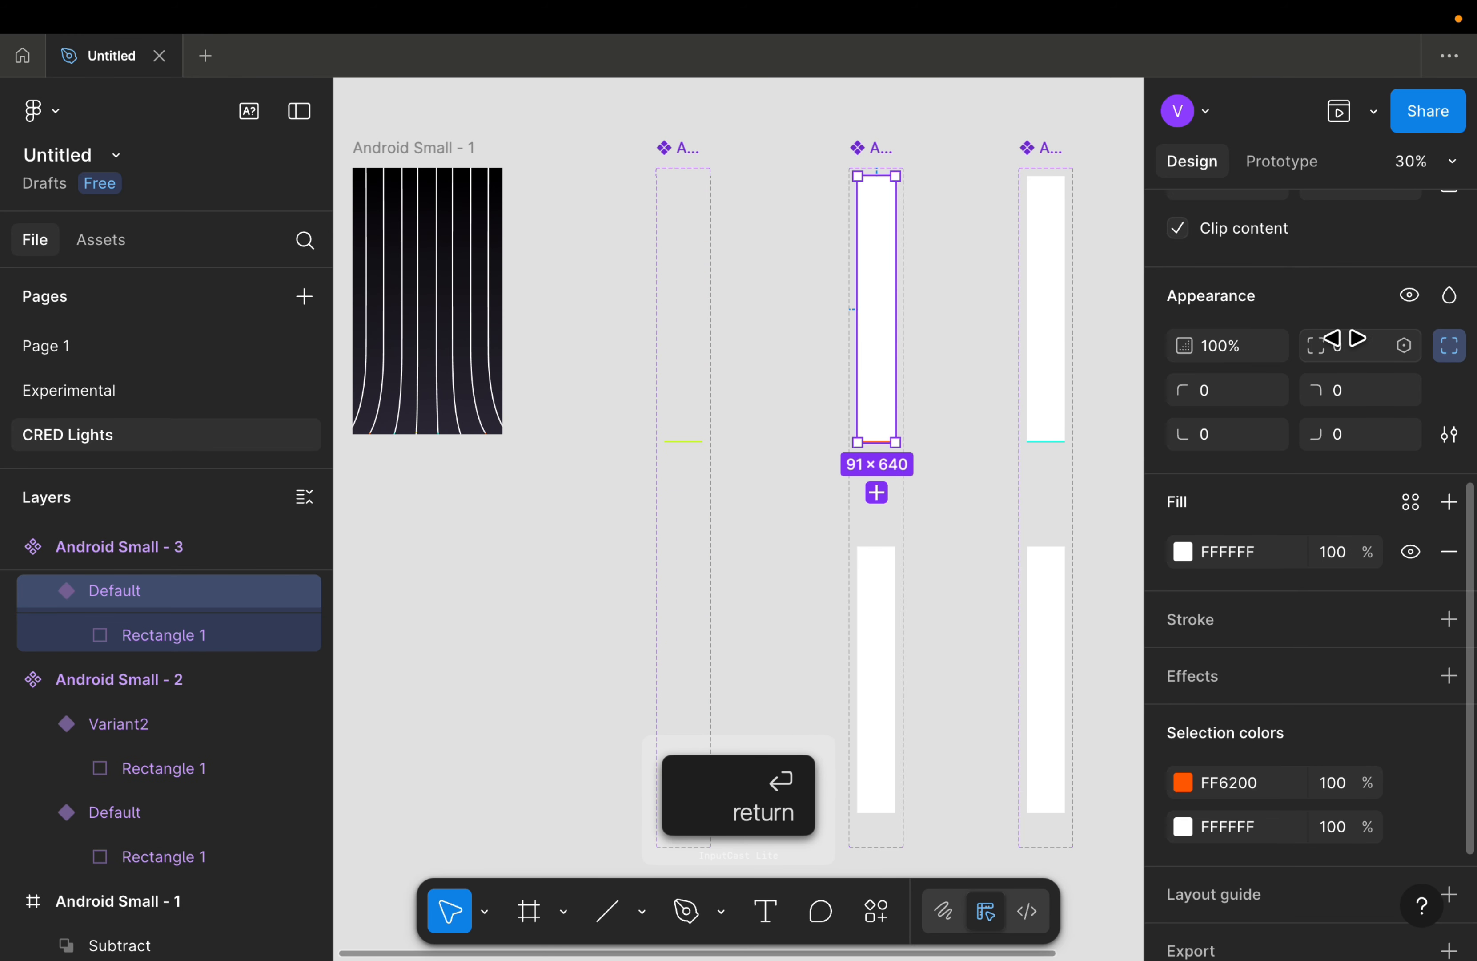
scroll(1344, 339, up, 10)
click(1335, 224)
scroll(923, 403, right, 5)
scroll(923, 402, down, 4)
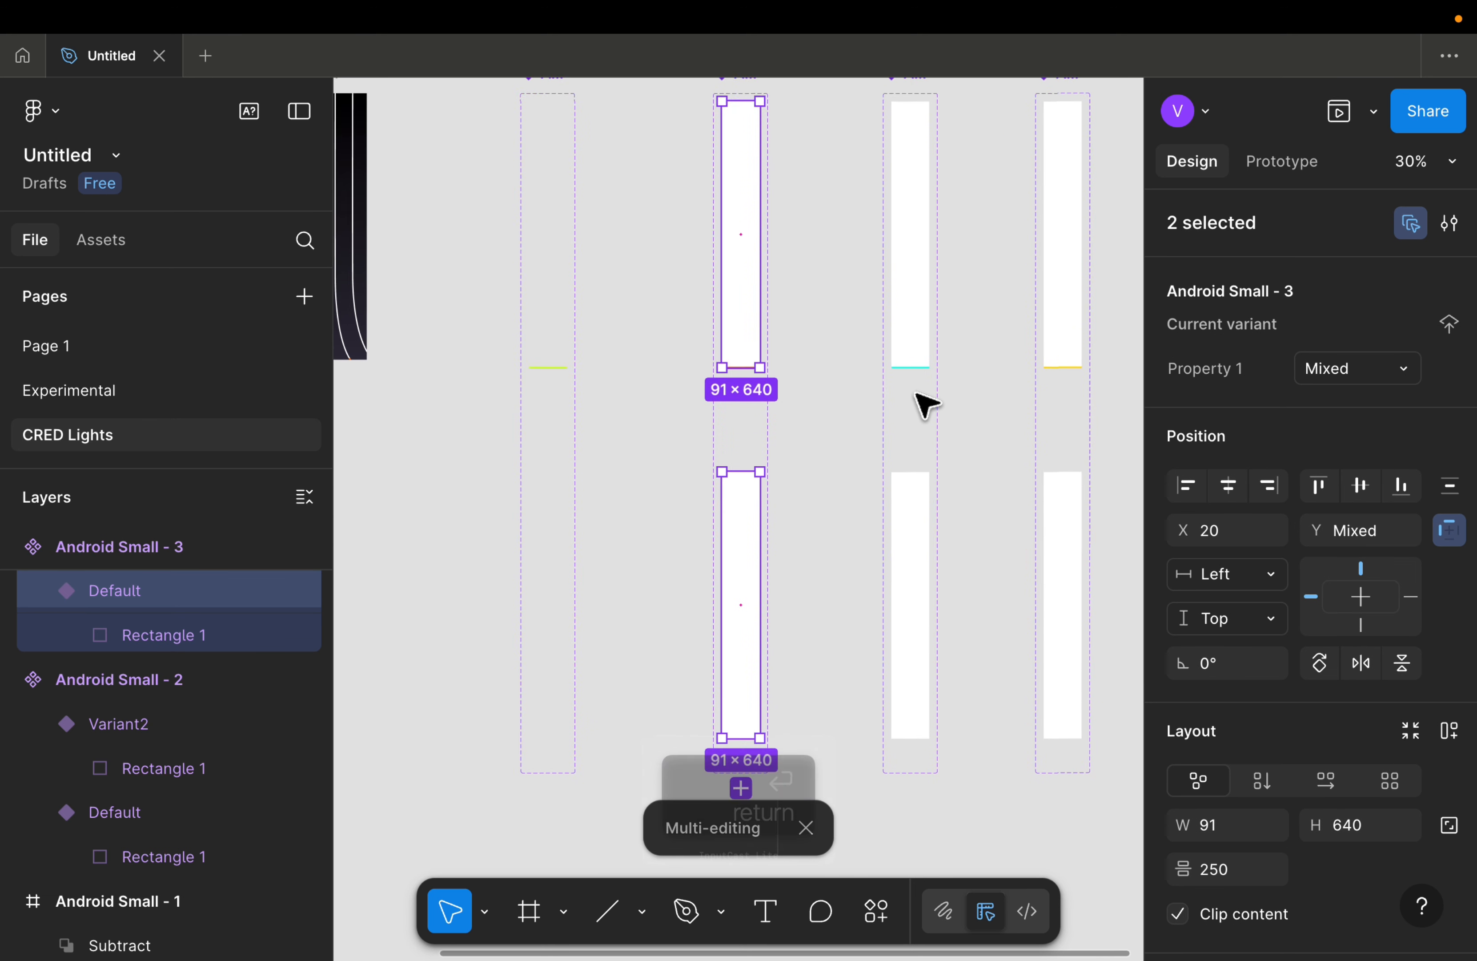
scroll(1379, 644, down, 8)
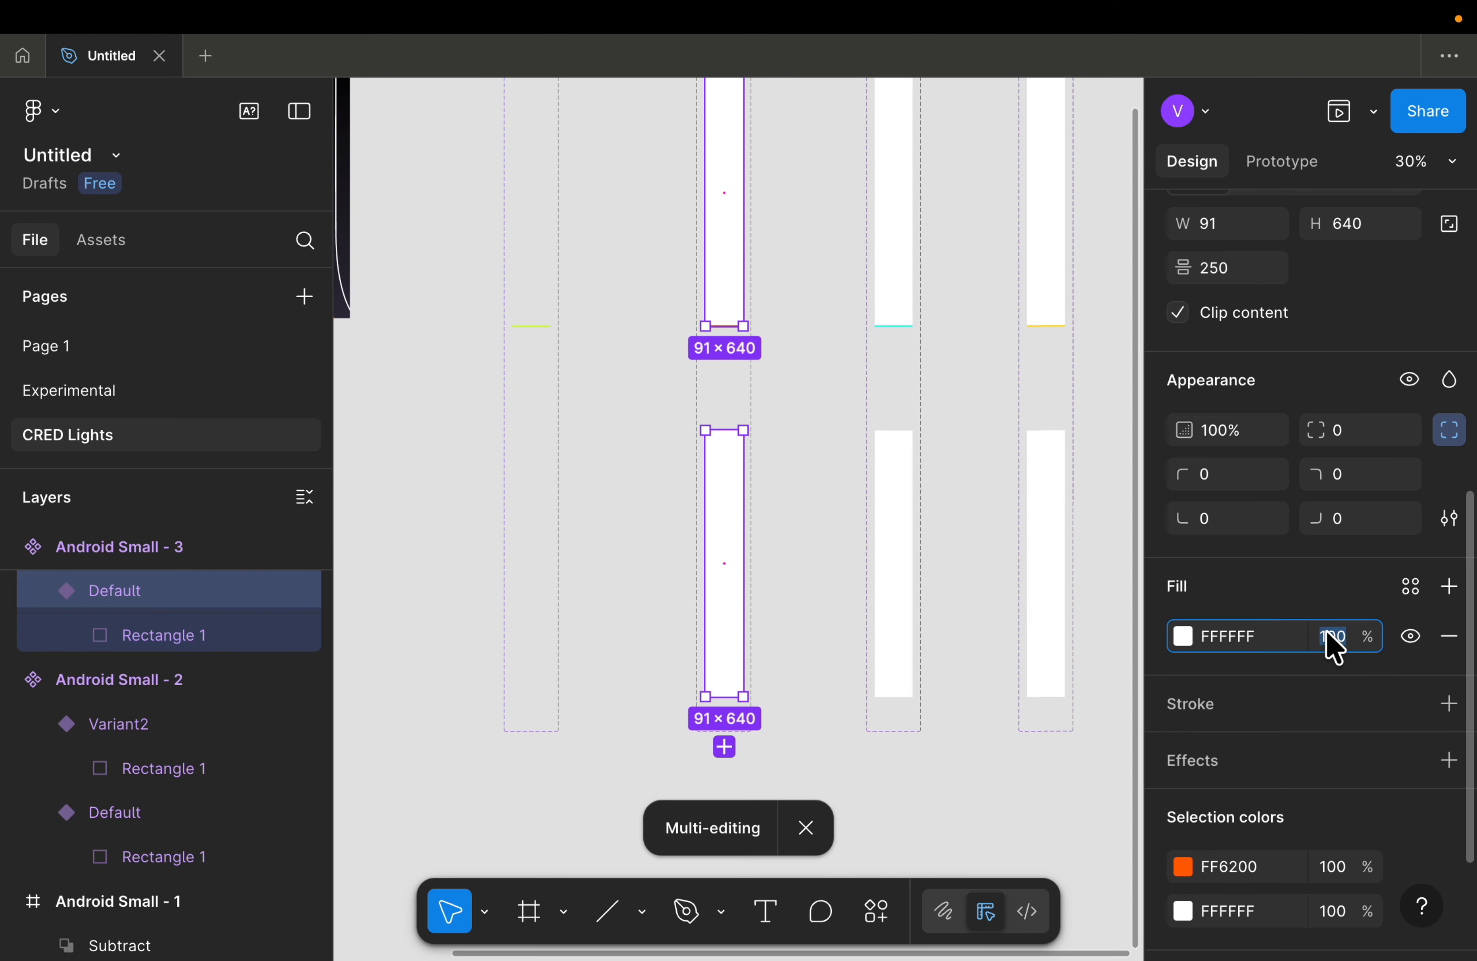
text(0)
key(Return)
Step: Set the white fill of both Android Small - 4 variants, with the cyan rectangle, to 0% opacity
click(915, 256)
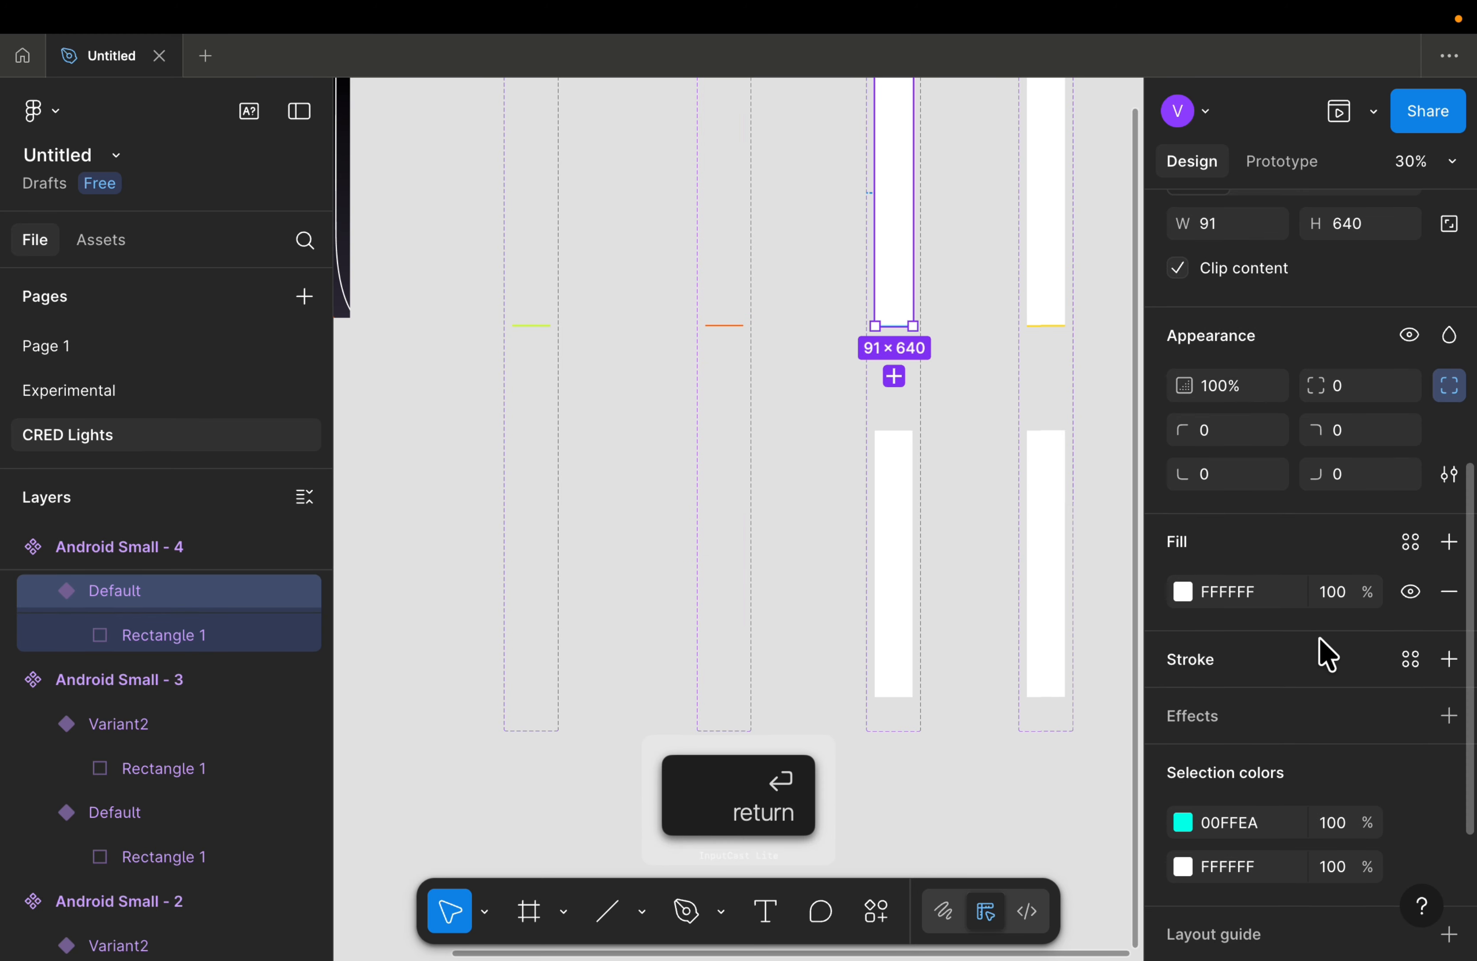
scroll(1204, 429, up, 8)
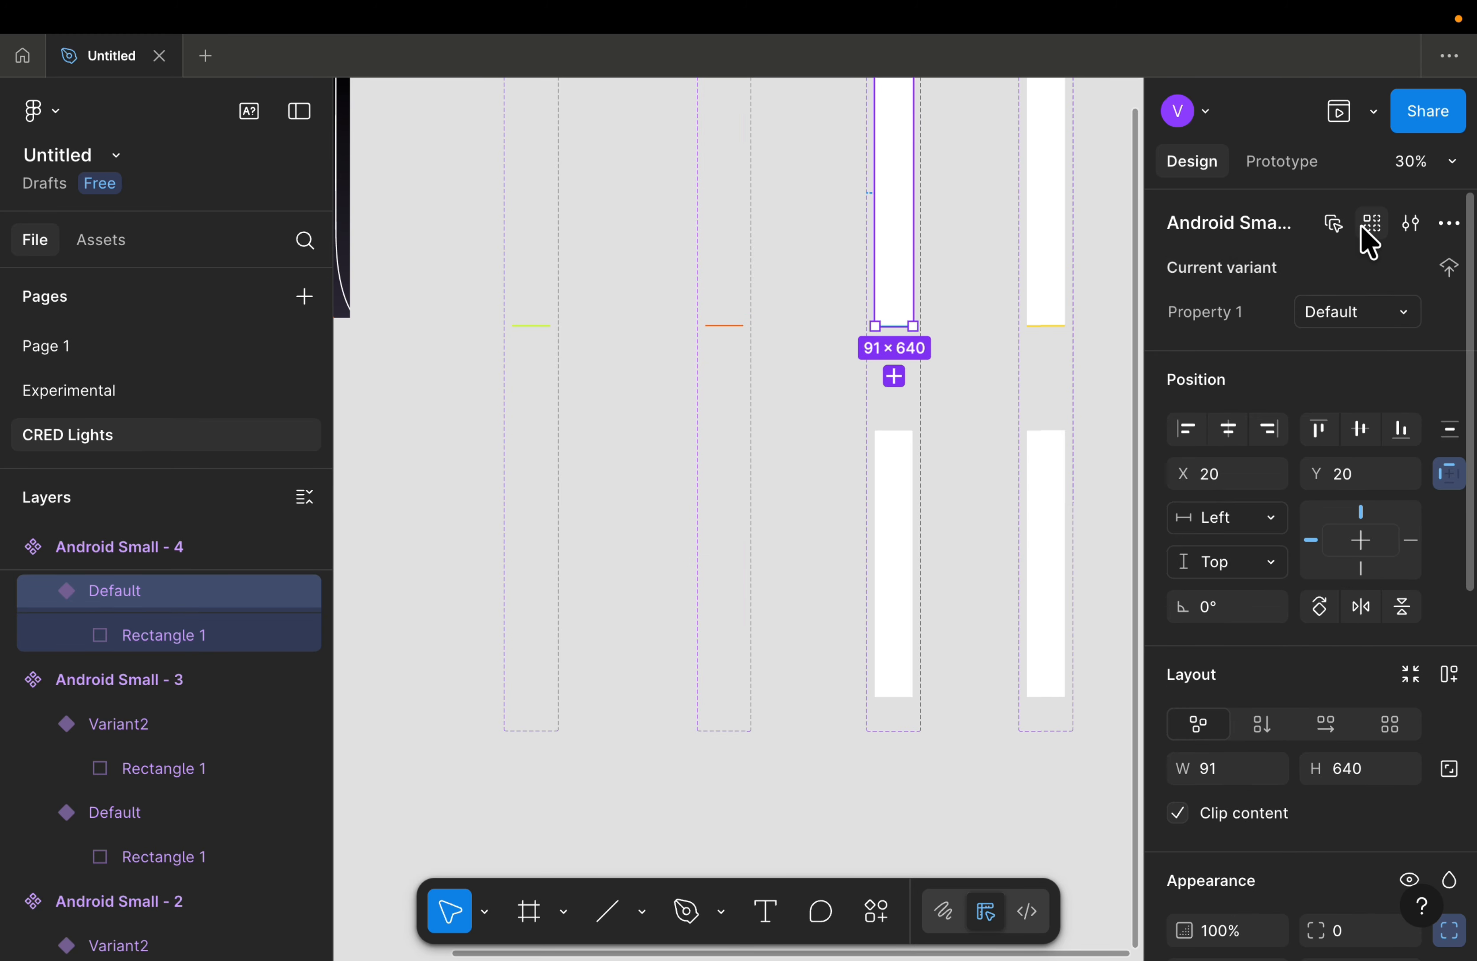
click(1341, 226)
scroll(1339, 492, down, 4)
scroll(1349, 656, down, 6)
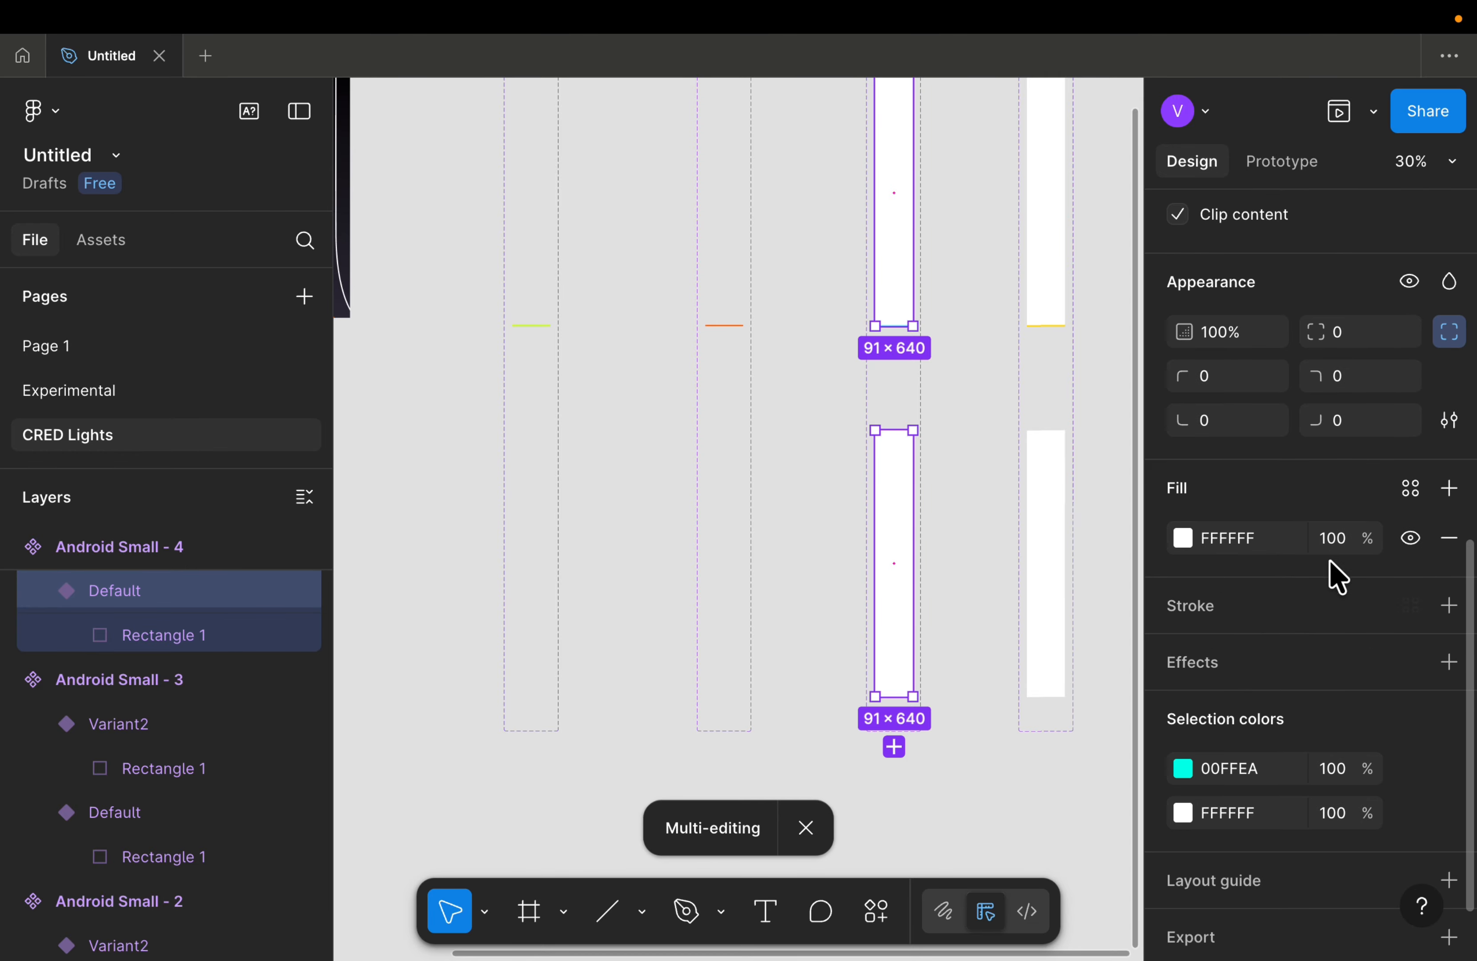
text(0)
key(Return)
Step: Set the white fill of both Android Small - 5 variants, with the yellow rectangle, to 0% opacity
scroll(953, 465, up, 2)
scroll(953, 465, right, 2)
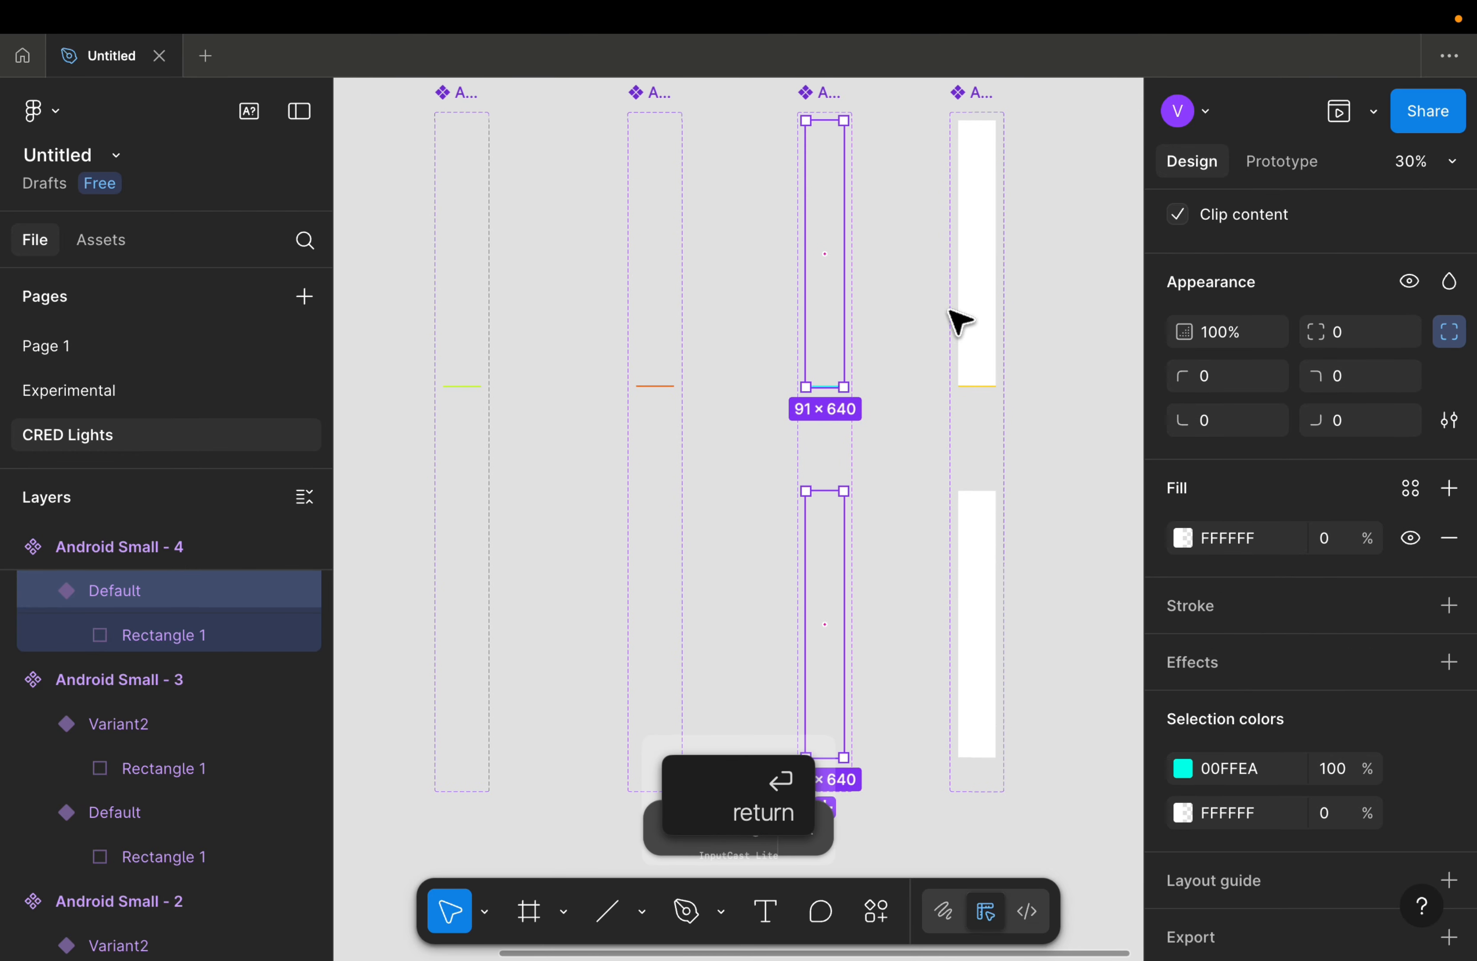
click(968, 311)
click(967, 310)
key(super+alt+a)
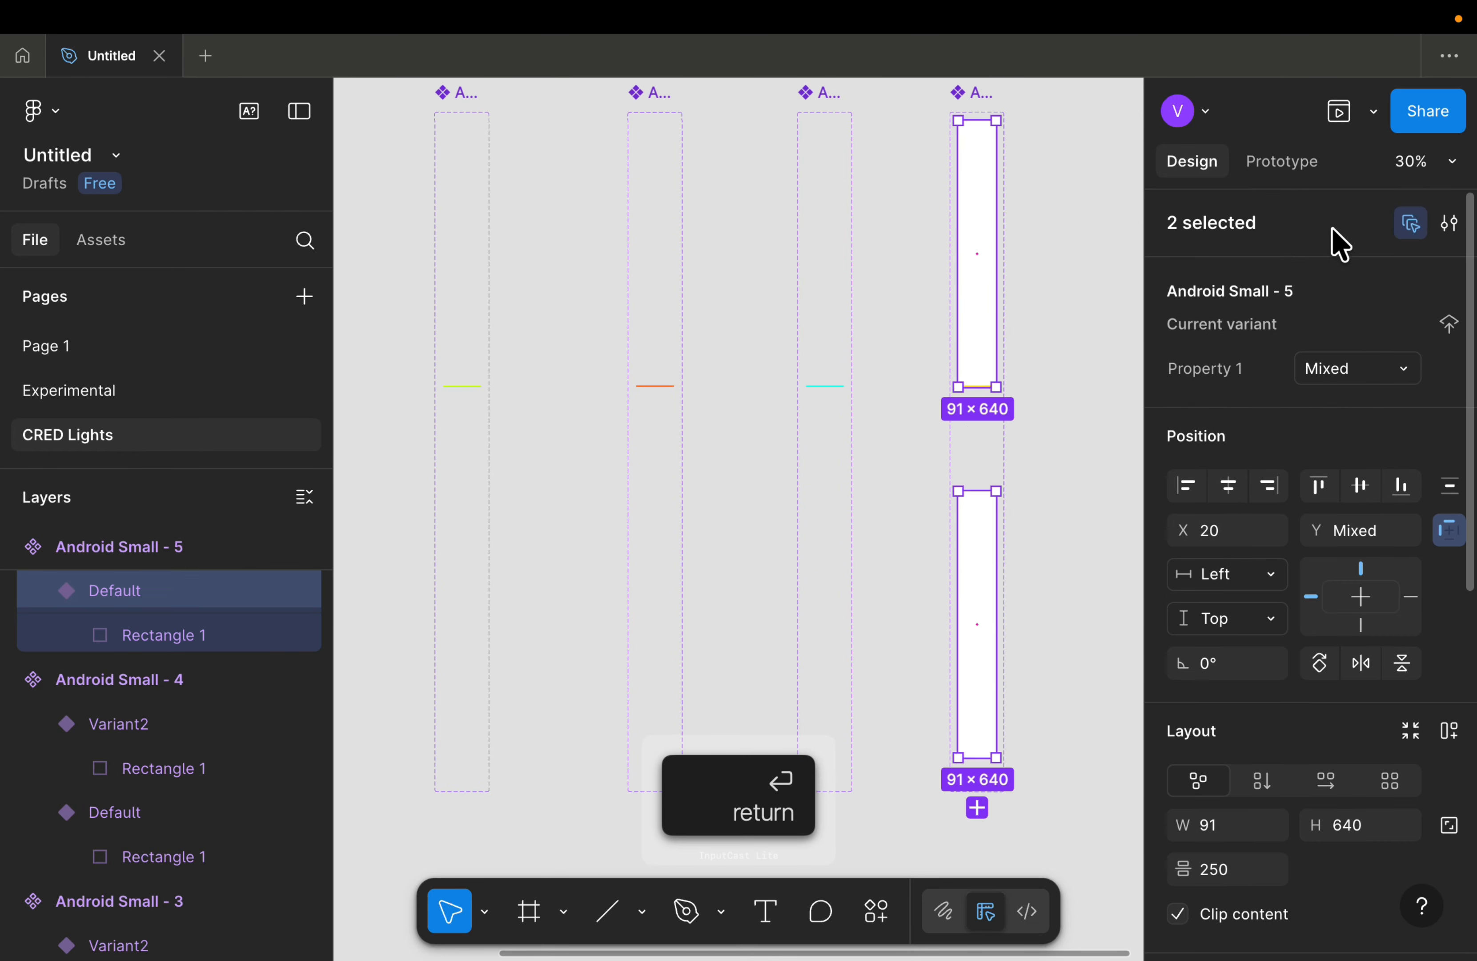
scroll(1332, 241, down, 8)
text(0)
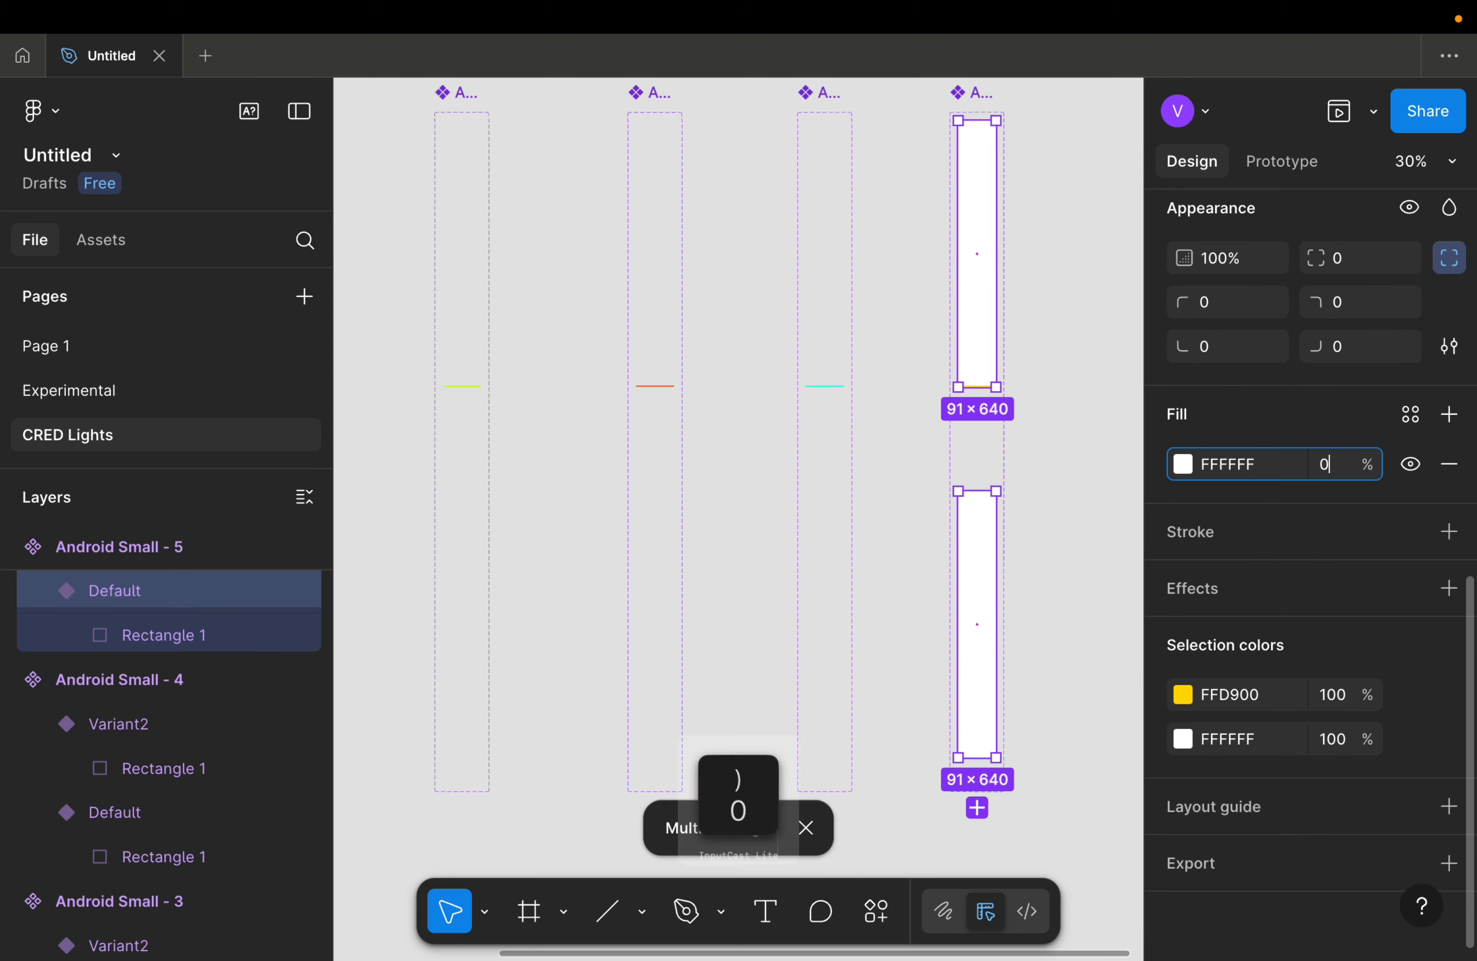
key(Return)
Step: Lower the Android Small - 1 frame's fill opacity, trying 0% and settling on 19%
scroll(927, 459, down, 5)
click(815, 282)
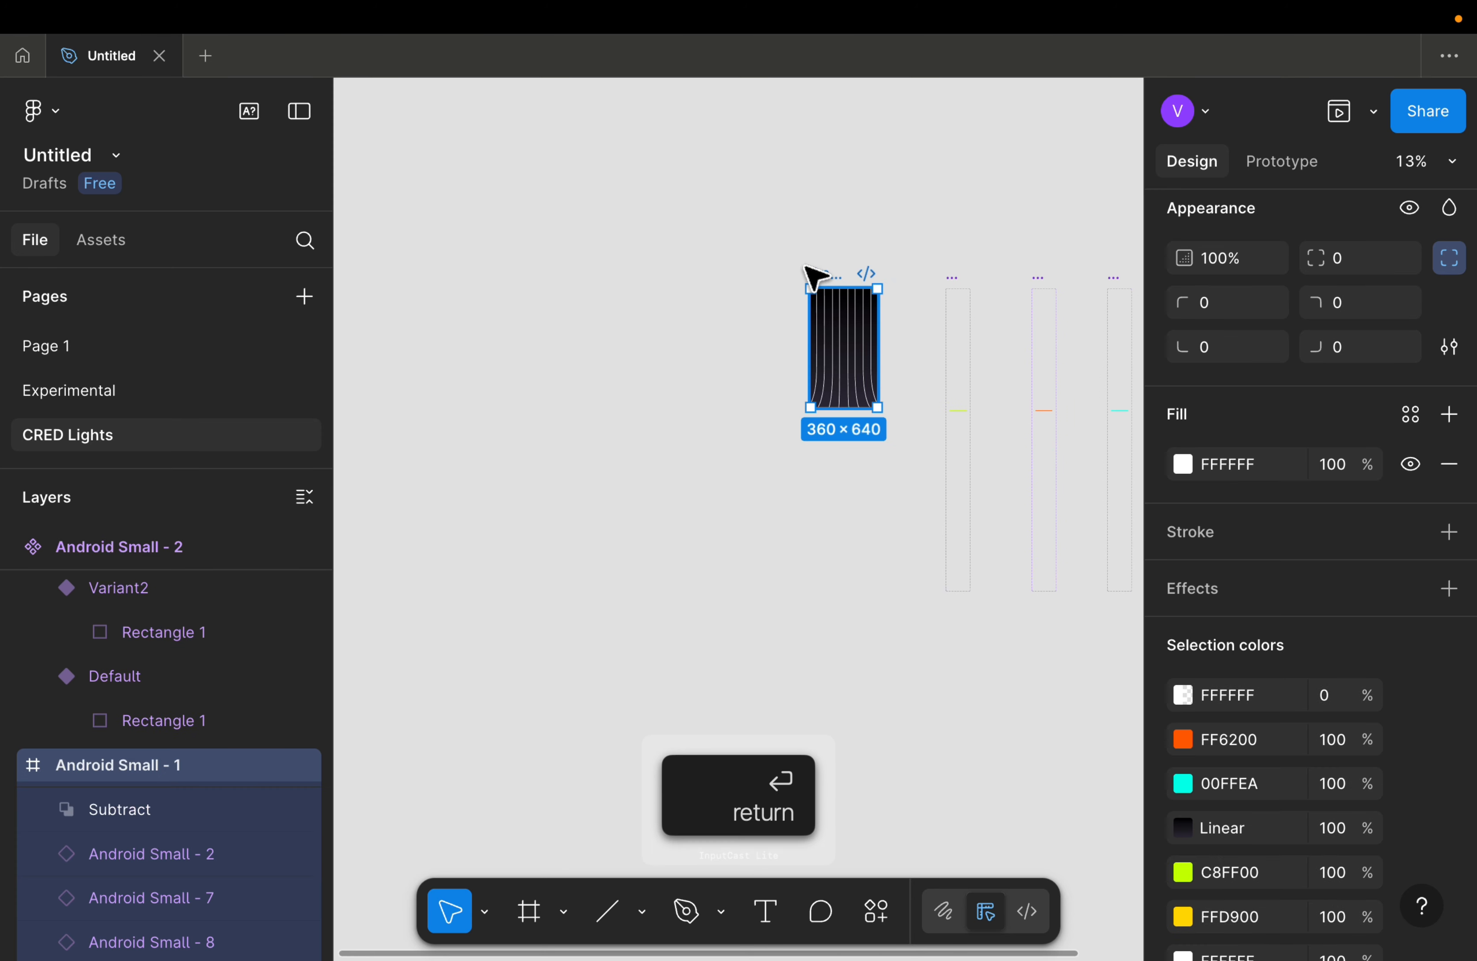
key(shift+2)
scroll(815, 278, down, 3)
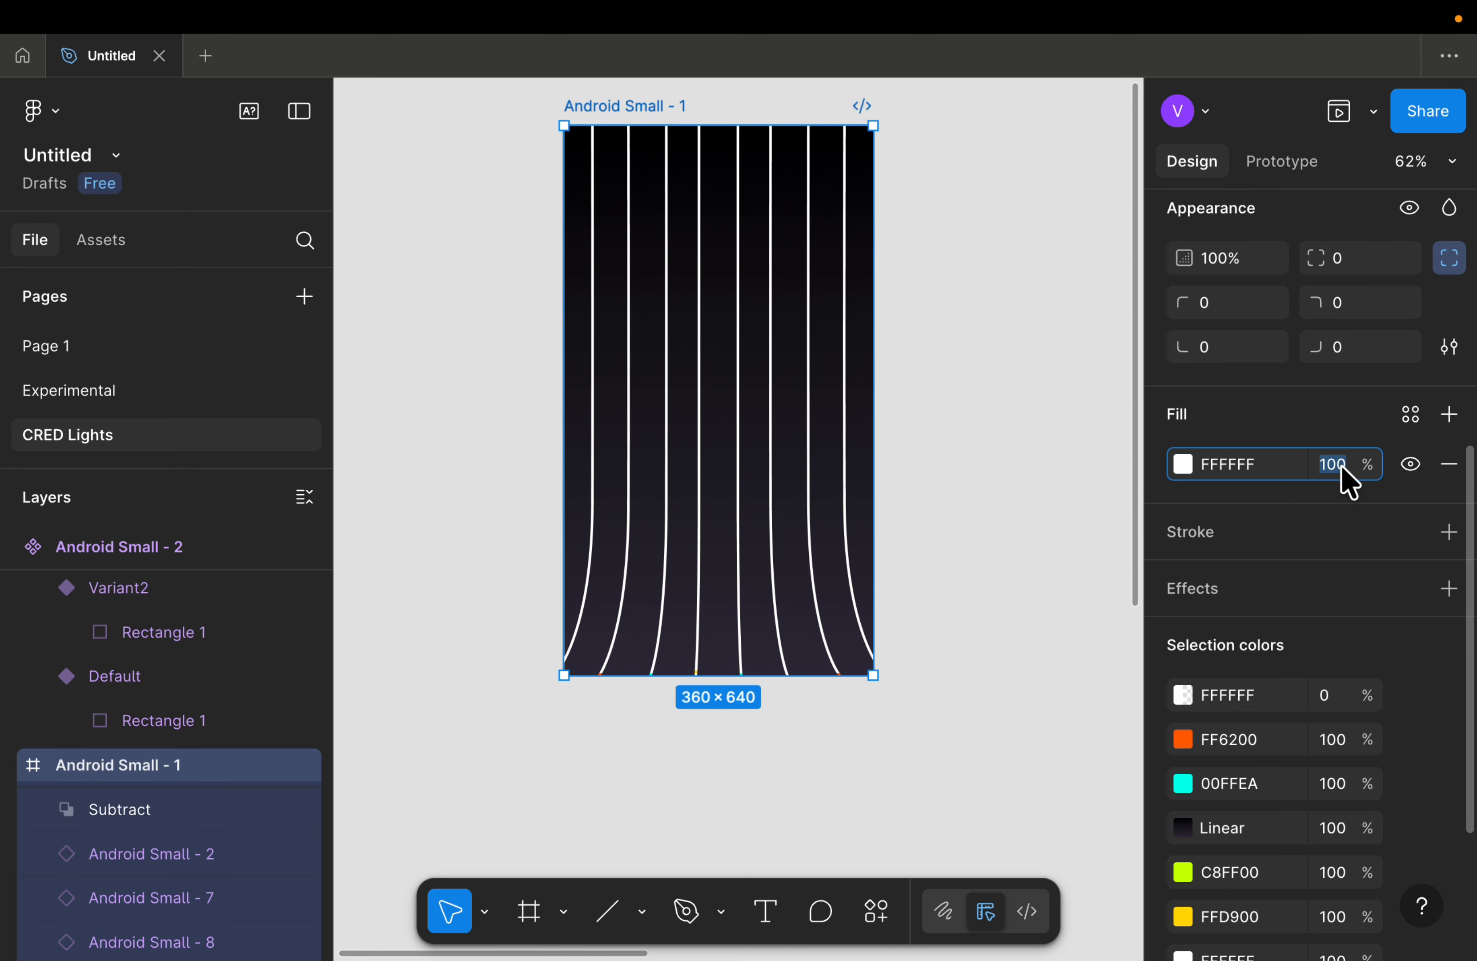
text(0)
key(Return)
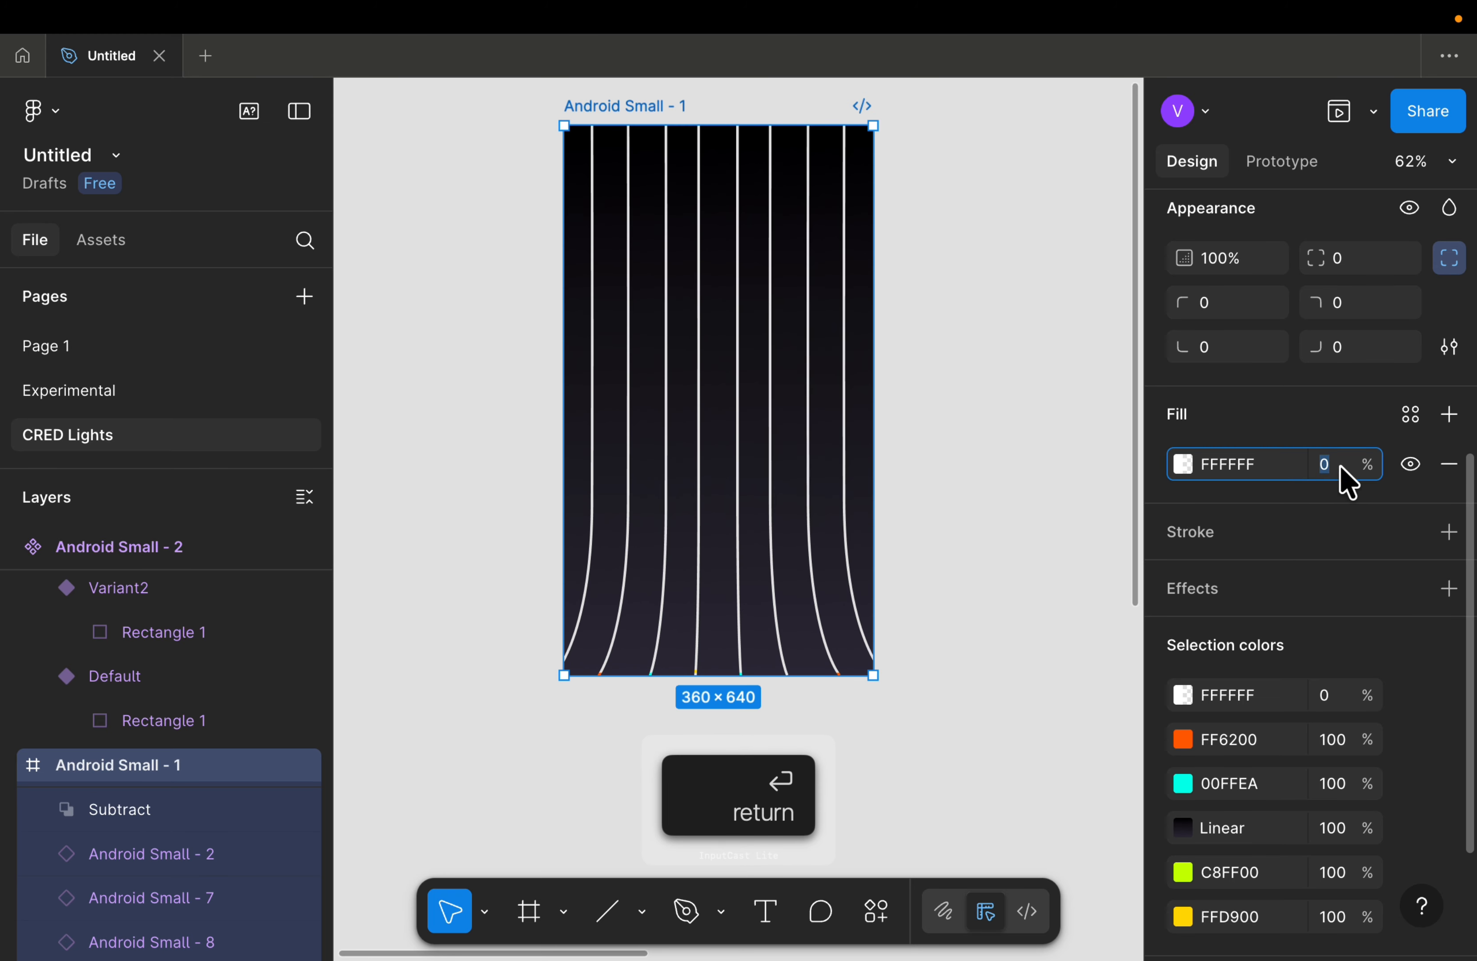
text(1)
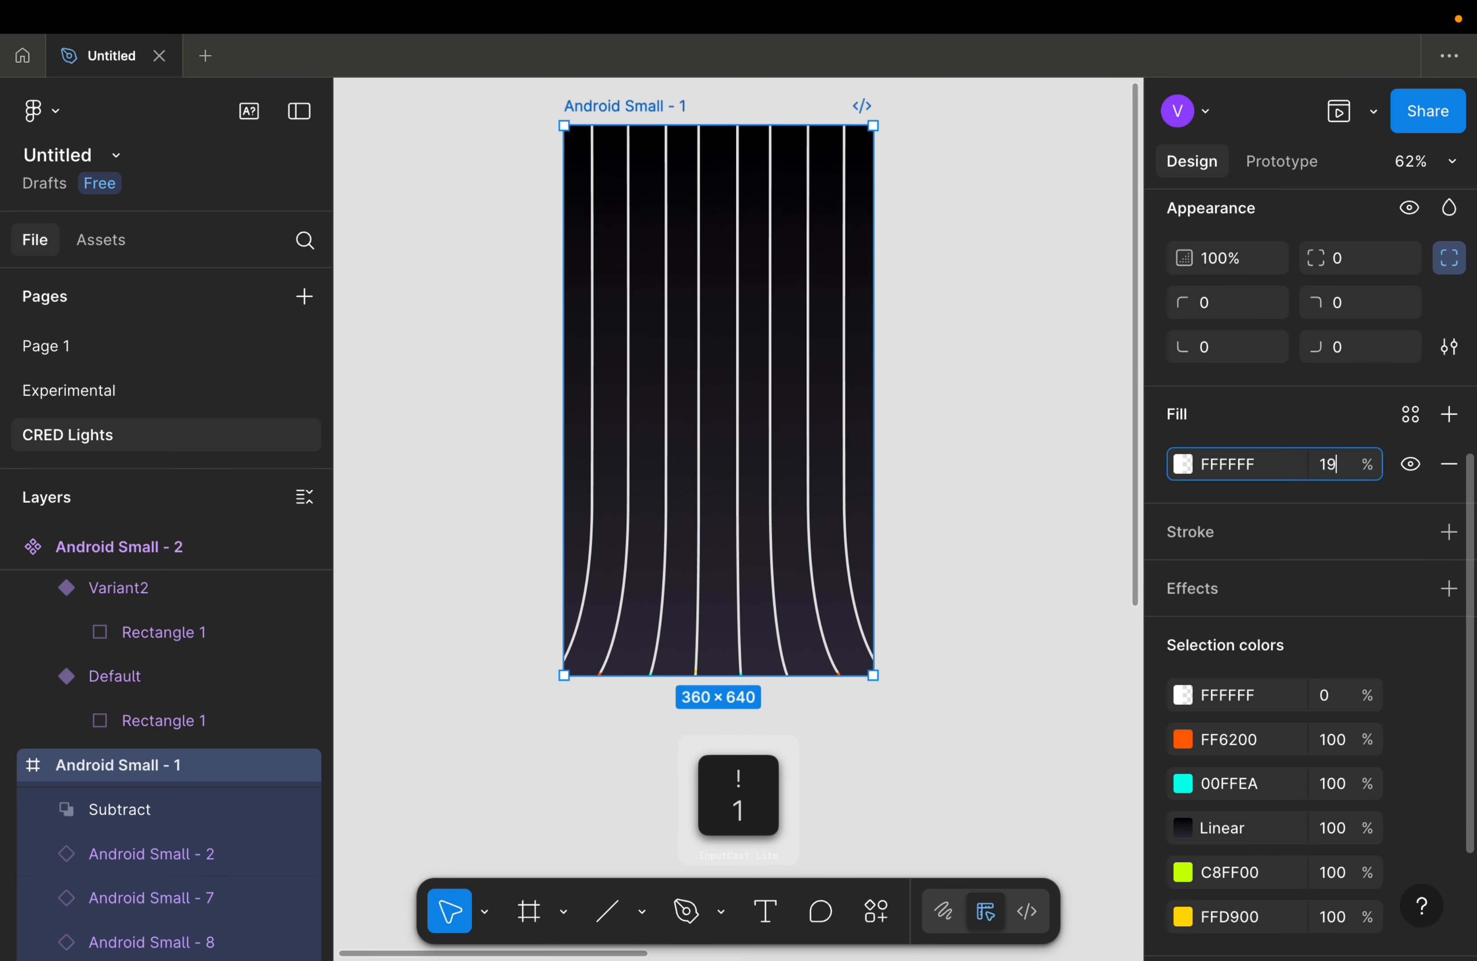
text(9)
key(Return)
Step: Change the Android Small - 1 frame's fill colour to black (000000) and close the colour picker
click(1184, 465)
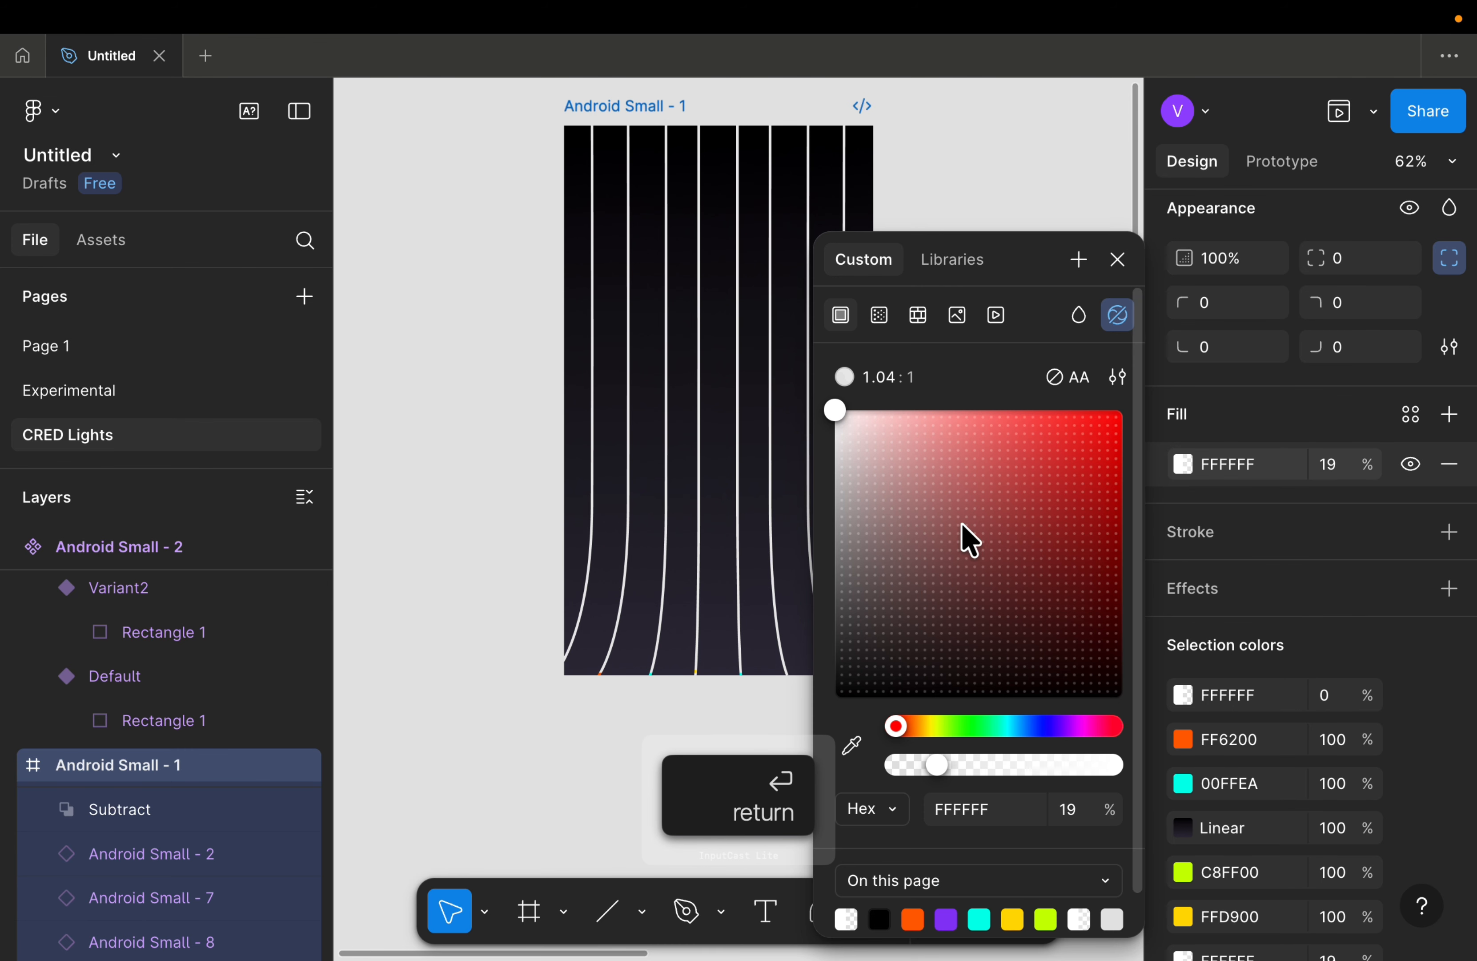
drag(966, 537, 528, 727)
scroll(522, 725, down, 2)
scroll(523, 726, down, 2)
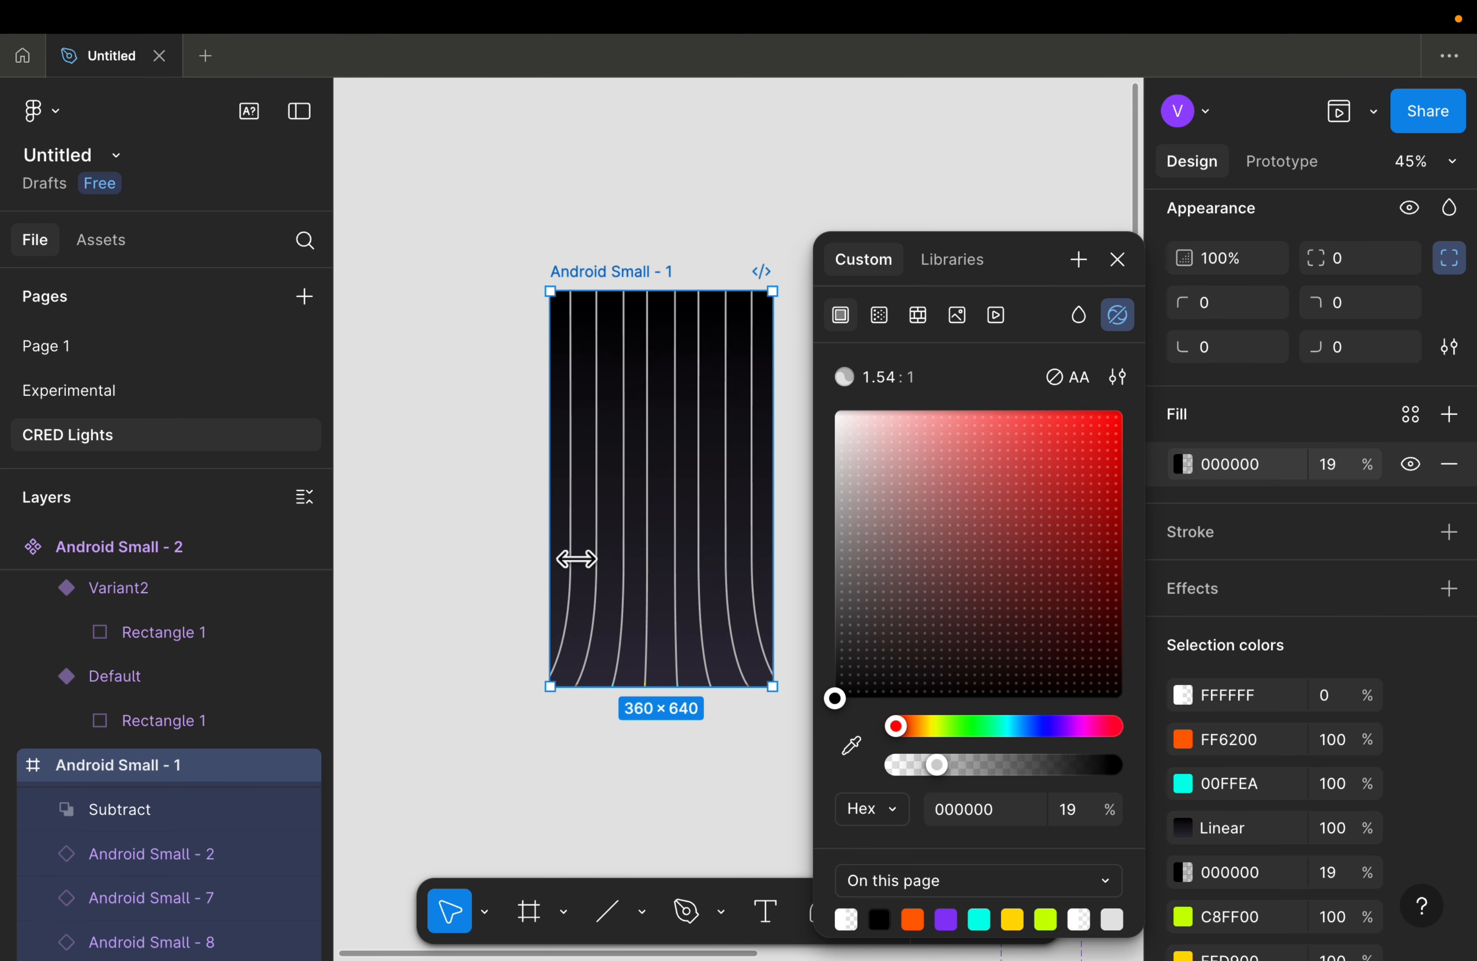
click(610, 535)
Step: Review the Android Small - 1 frame's fill and selection colours, and examine the slits on the canvas
scroll(611, 535, right, 5)
scroll(617, 537, down, 3)
scroll(614, 536, right, 5)
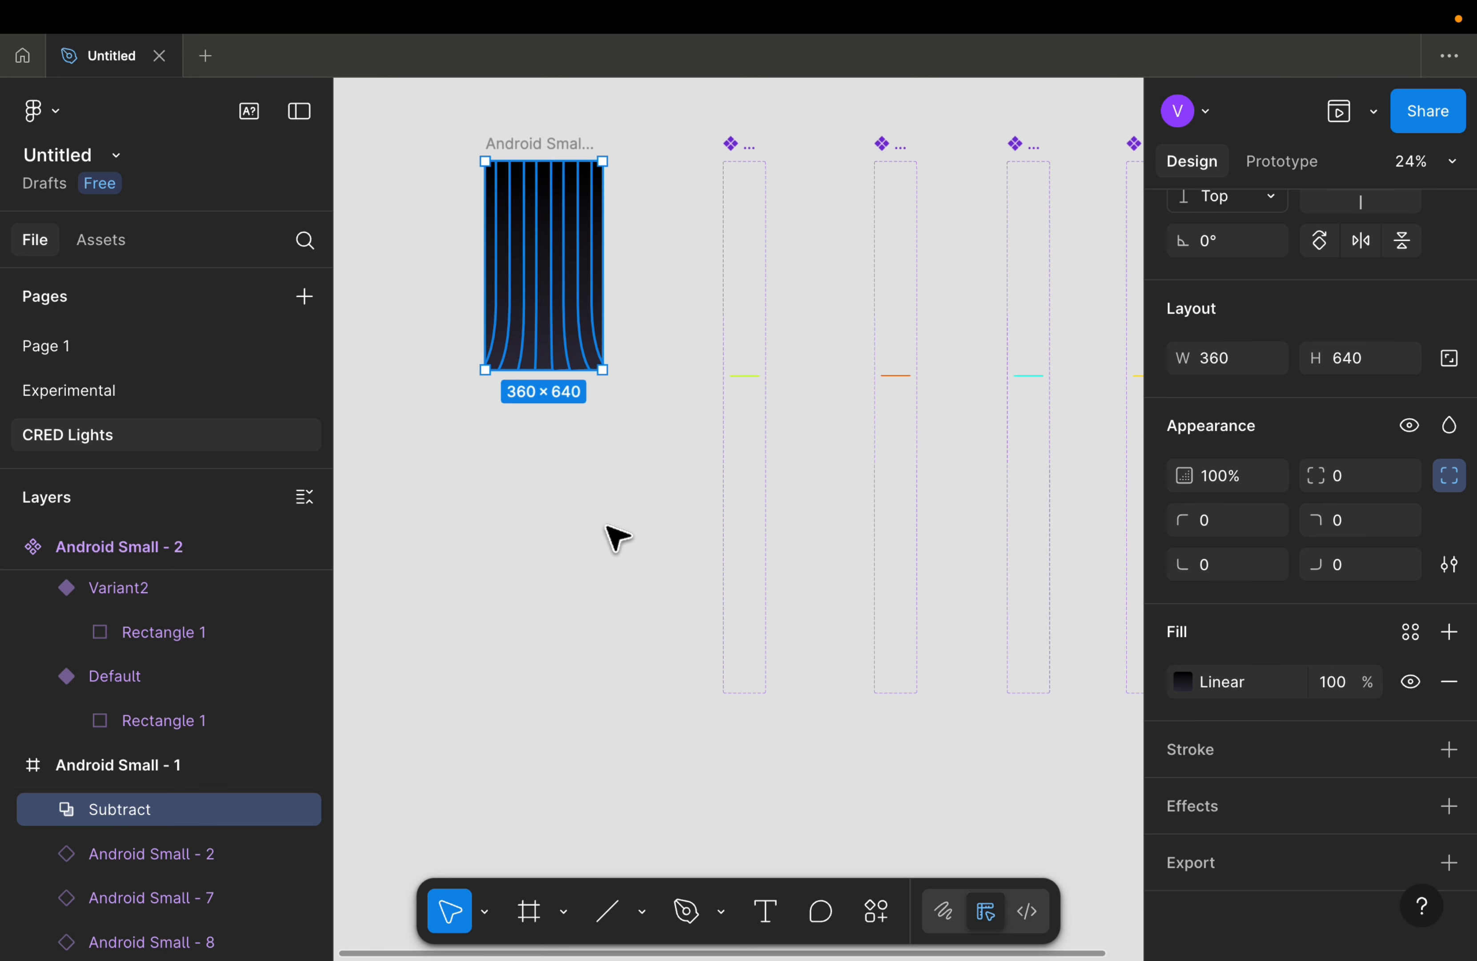
click(554, 502)
scroll(554, 502, right, 2)
click(171, 766)
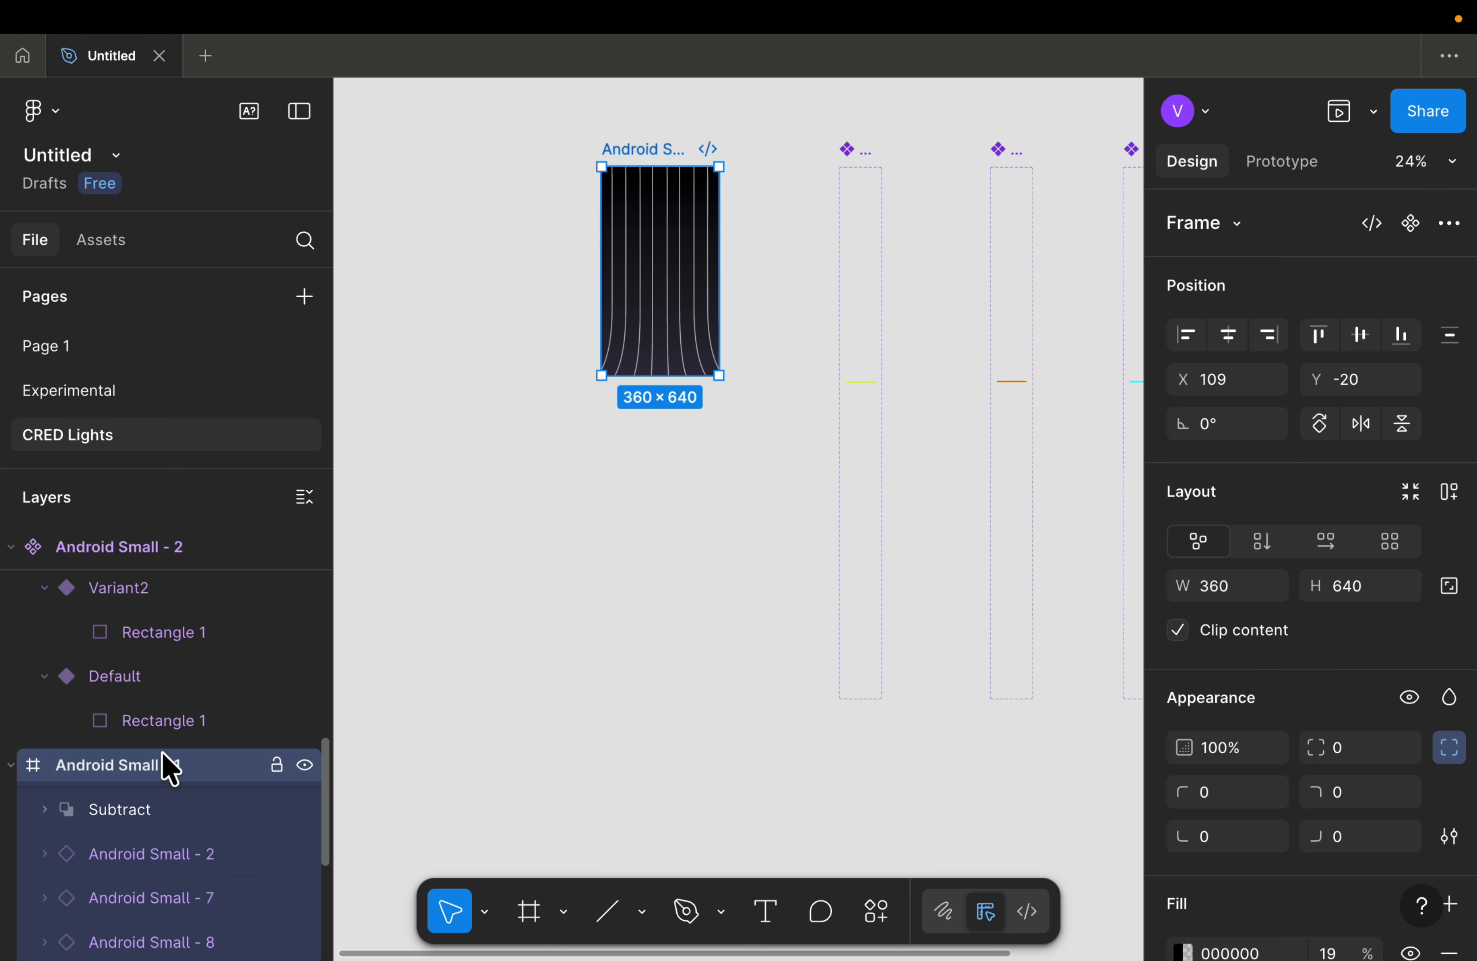
scroll(1260, 580, down, 6)
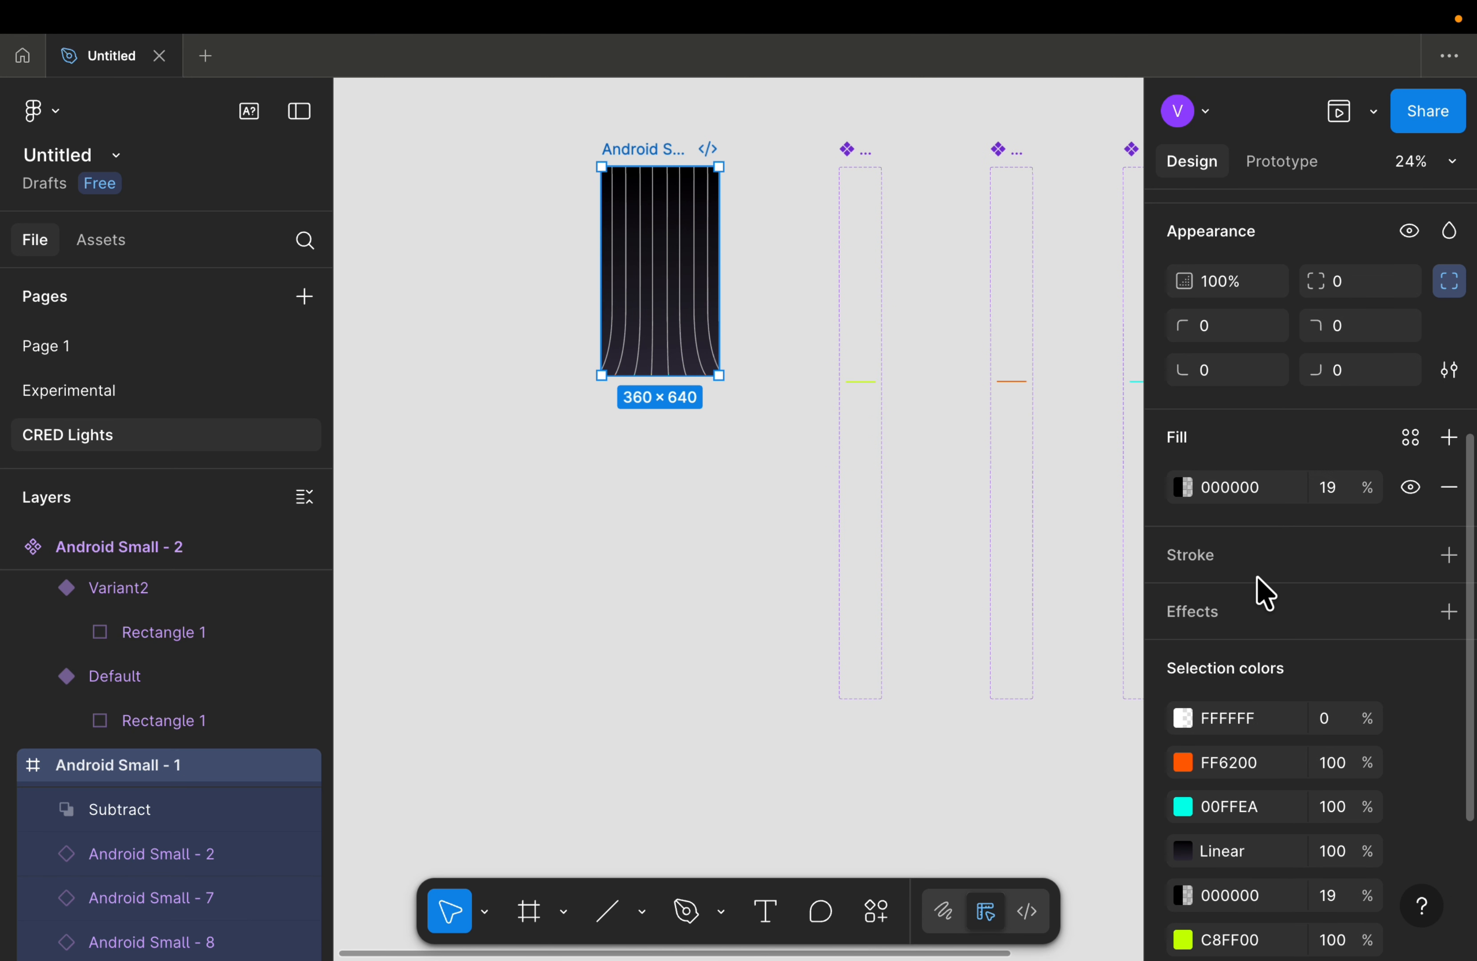
scroll(1265, 593, down, 4)
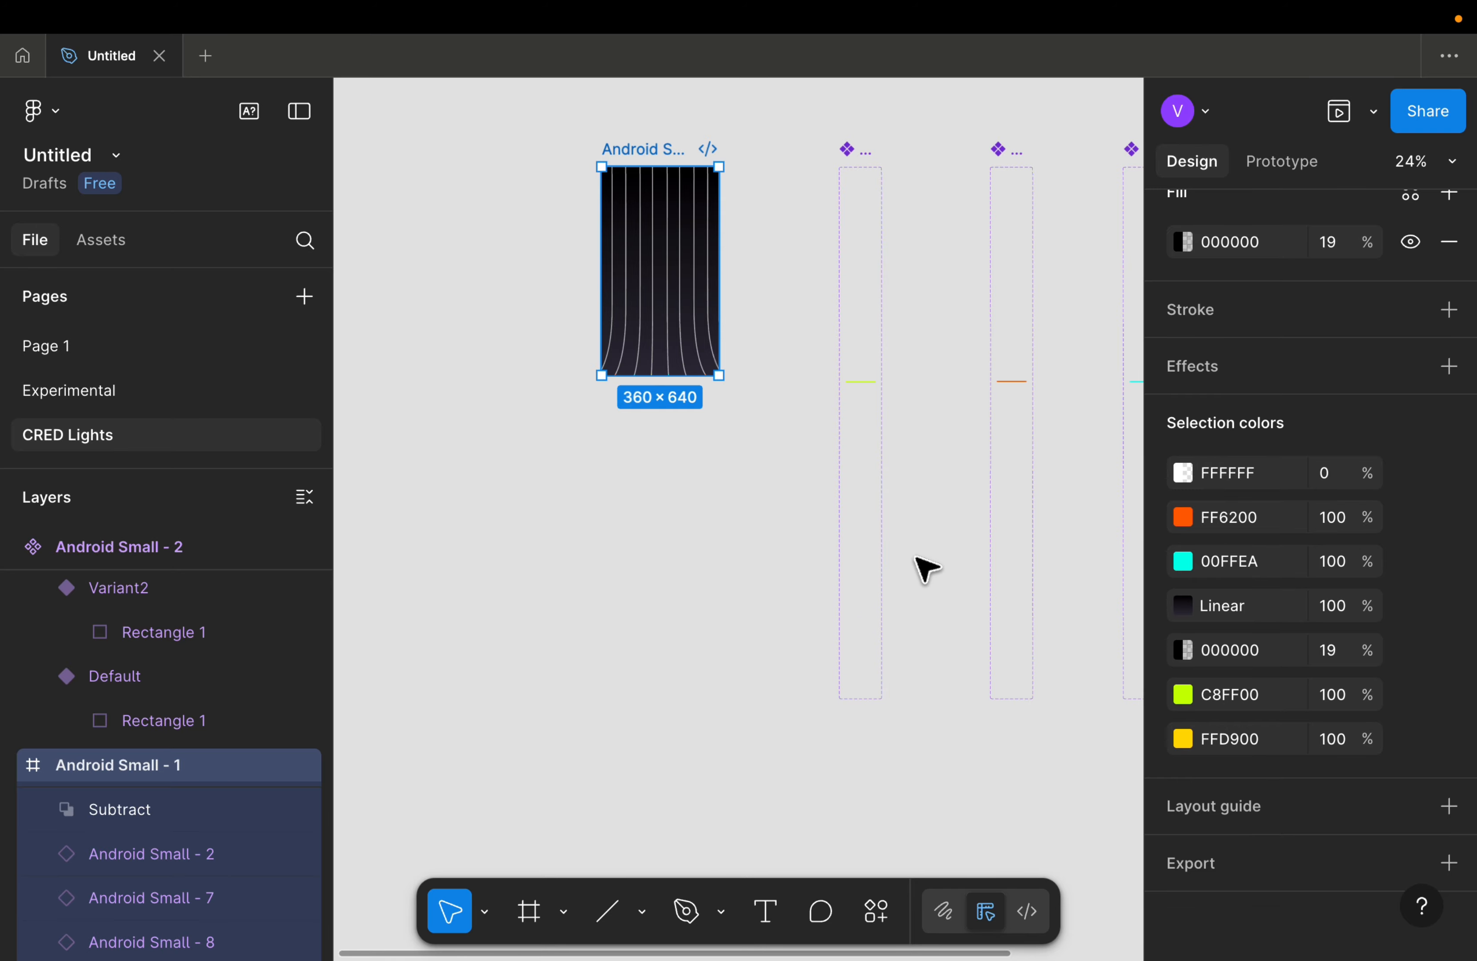
scroll(917, 568, up, 10)
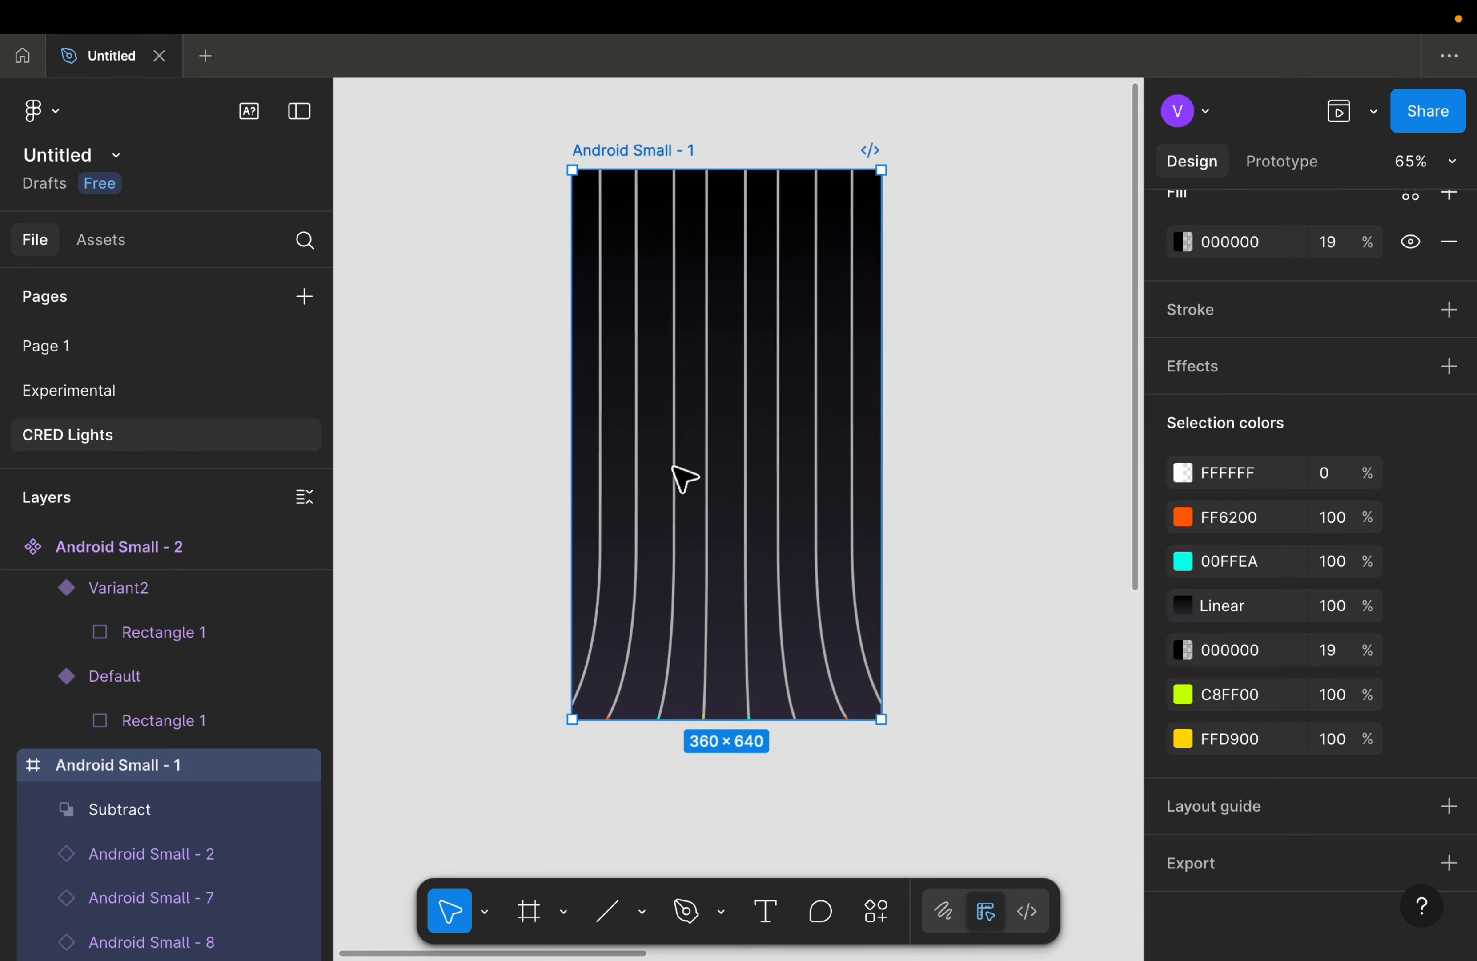
Step: Preview the Android Small - 1 frame's animation and keep the frame visible beside the preview
scroll(683, 477, down, 2)
click(1334, 119)
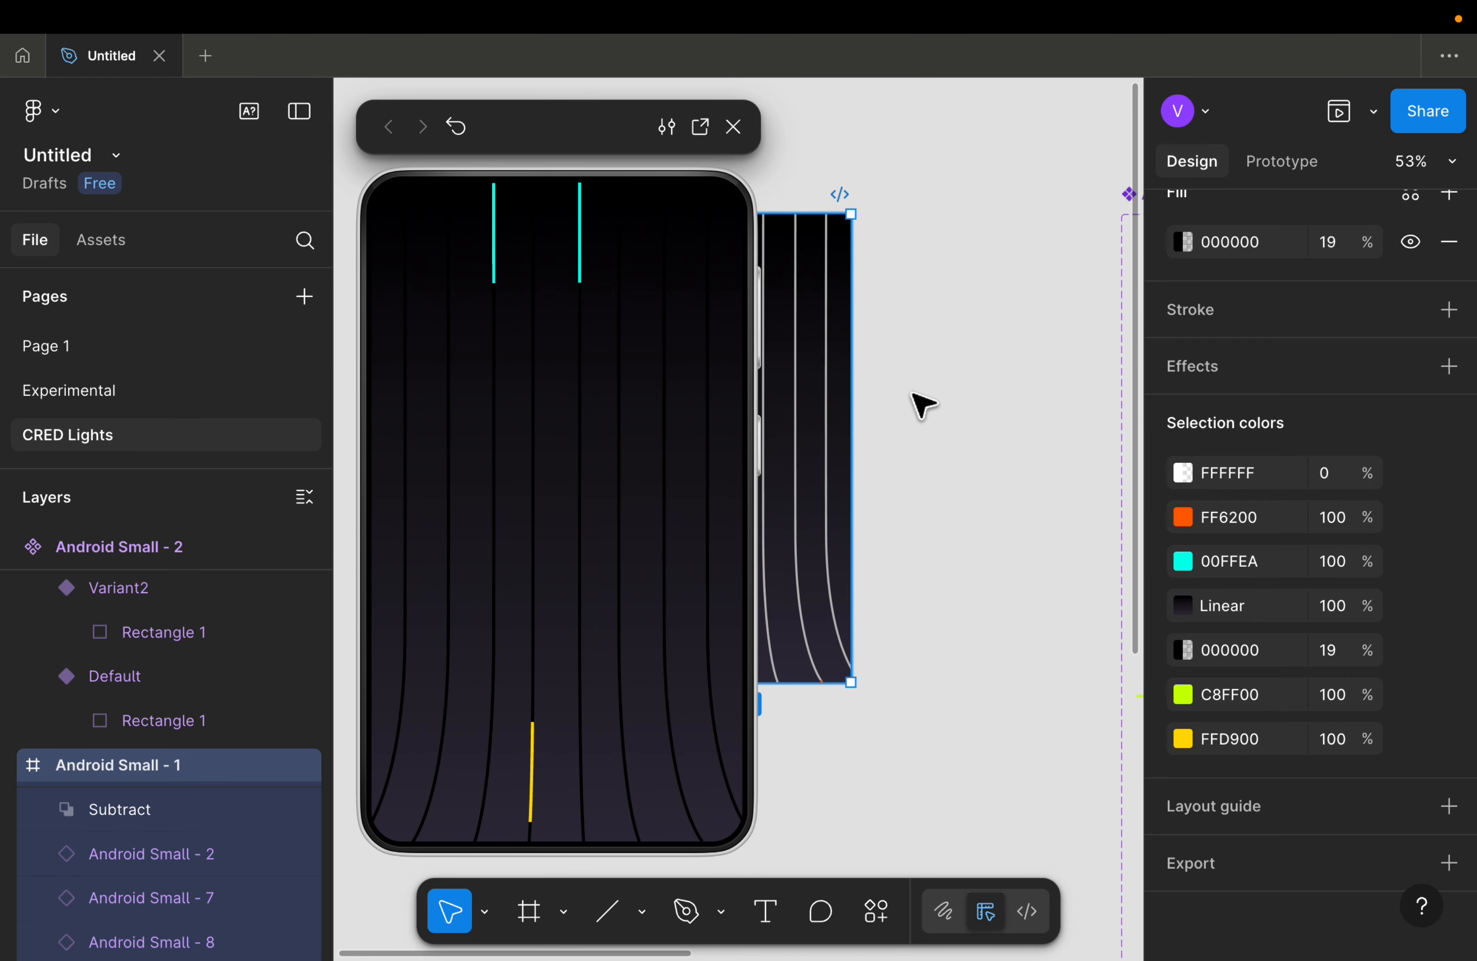
scroll(923, 404, left, 3)
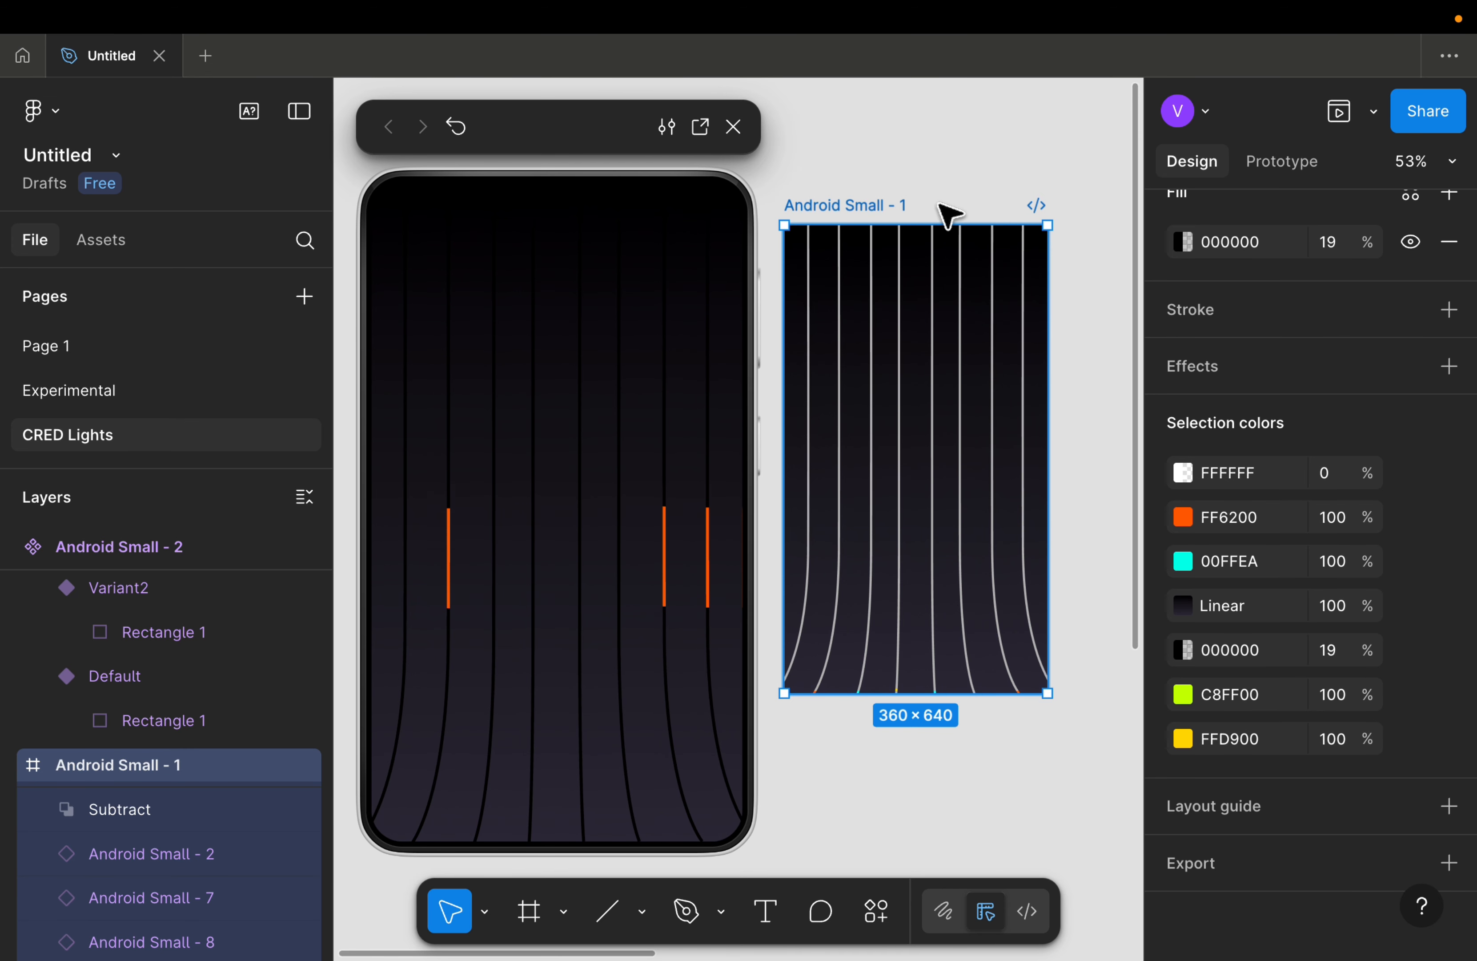
Step: Flip the Subtract shape's linear gradient so that 312D3C is the 0% stop and 000000 the 100% stop
click(902, 362)
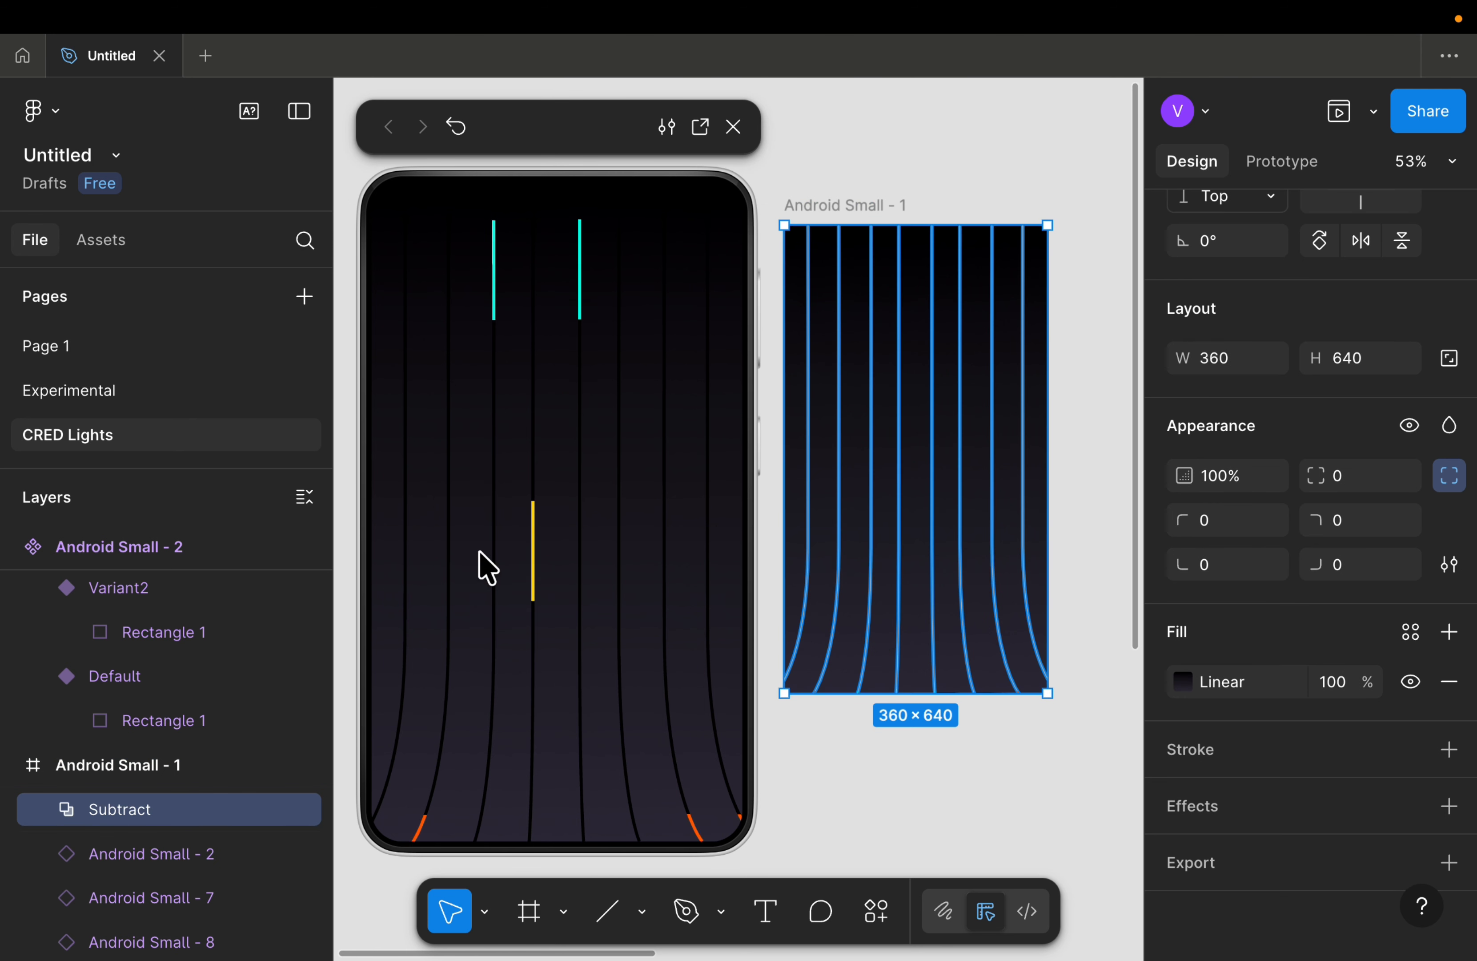
click(1180, 682)
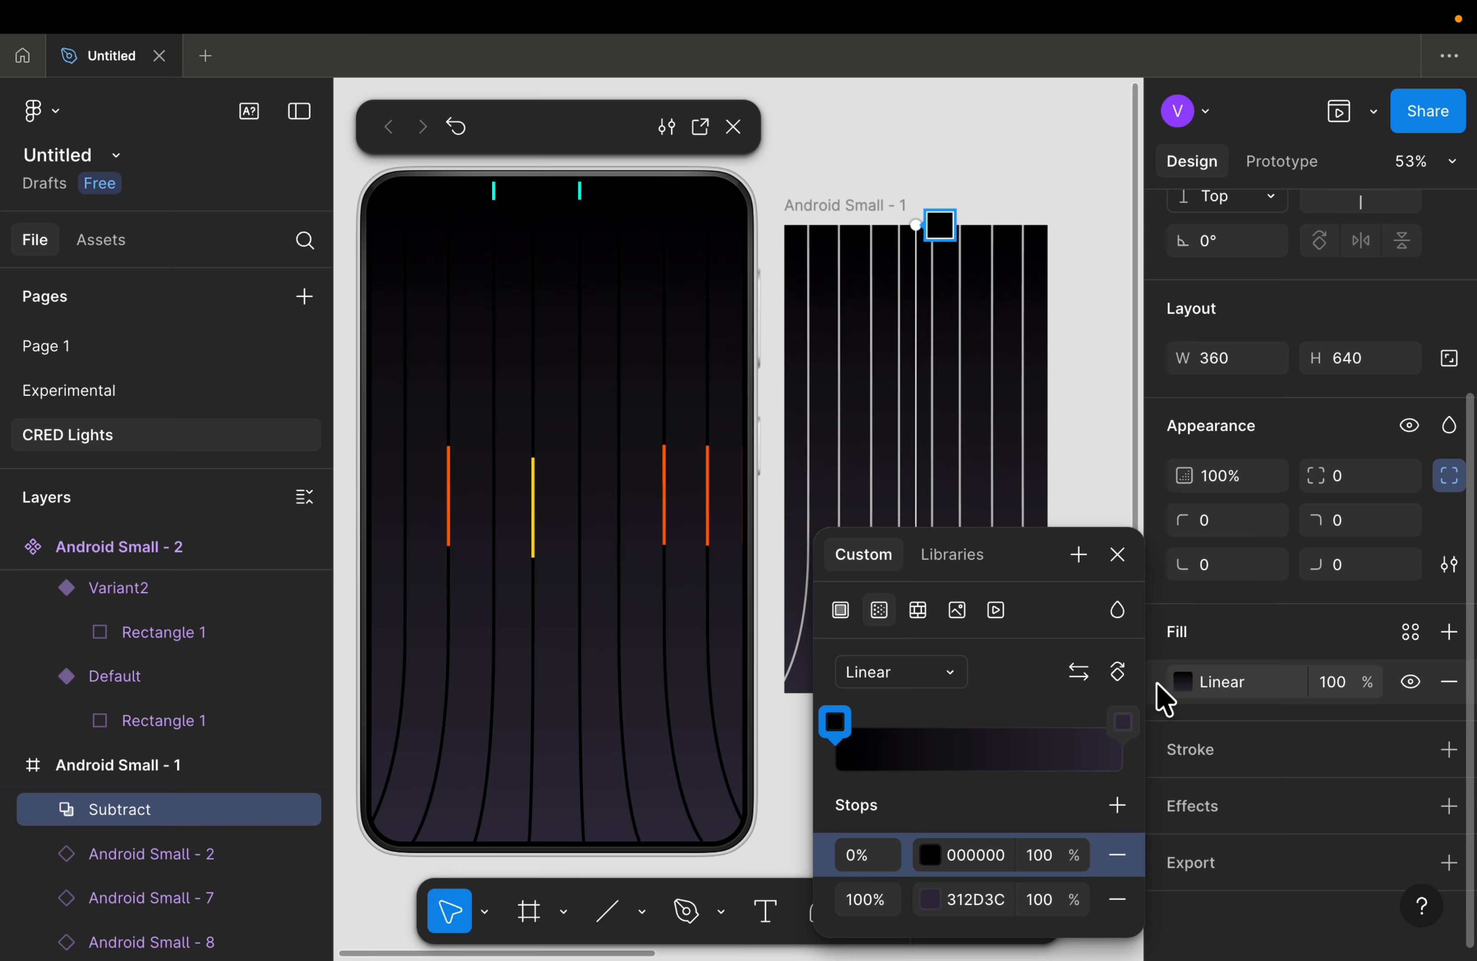
click(1080, 672)
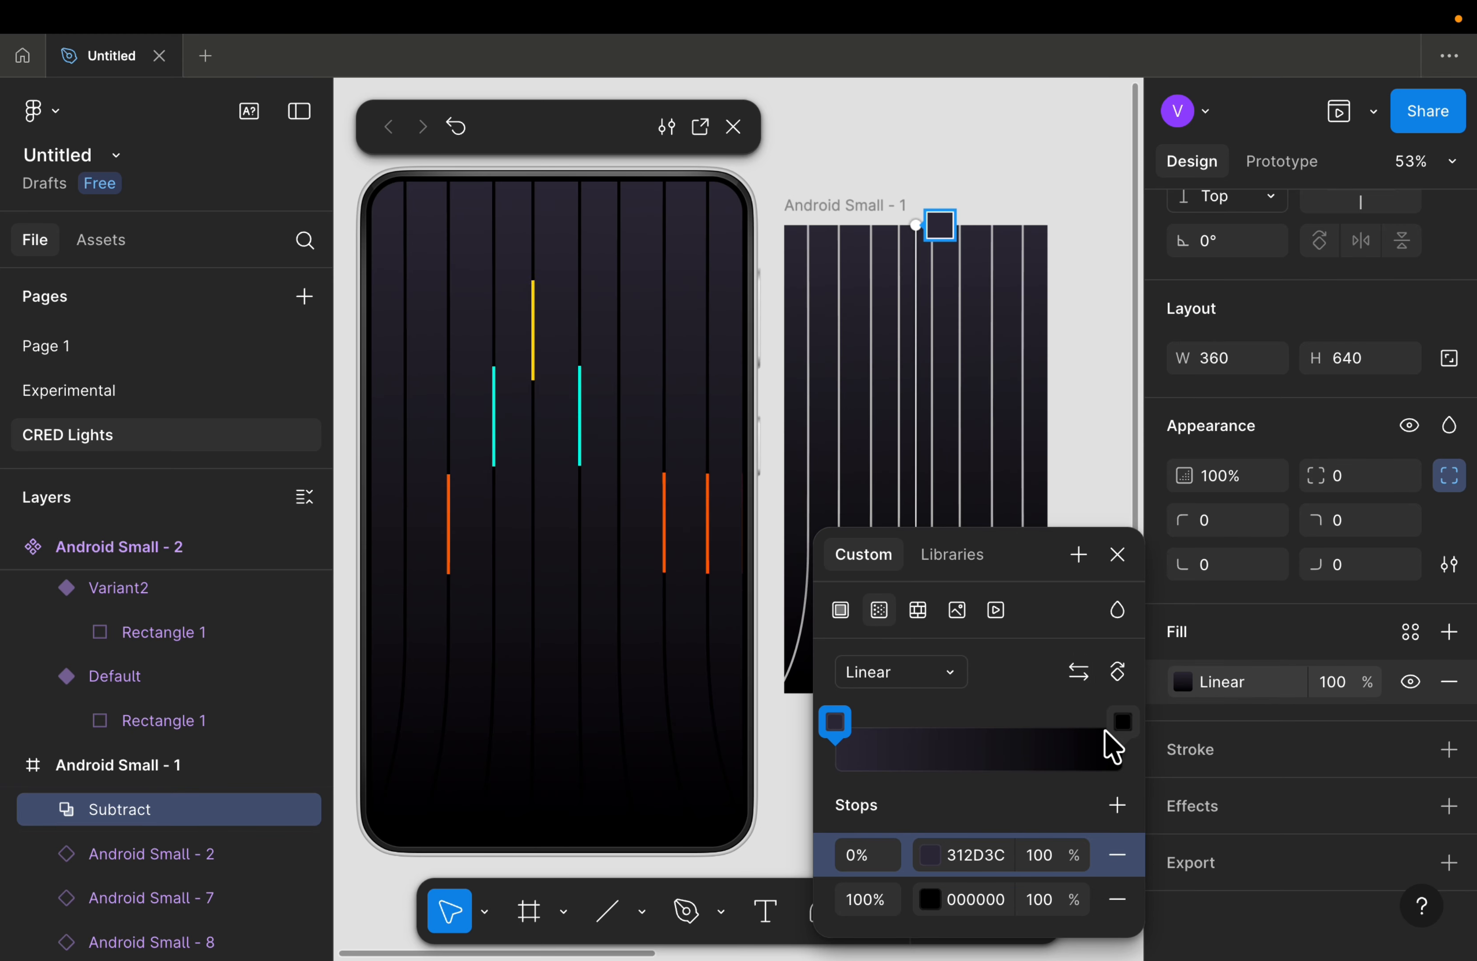
Step: Set the 100% stop of the Subtract shape's gradient to 1A1A1A and close the colour picker
click(1122, 723)
click(975, 899)
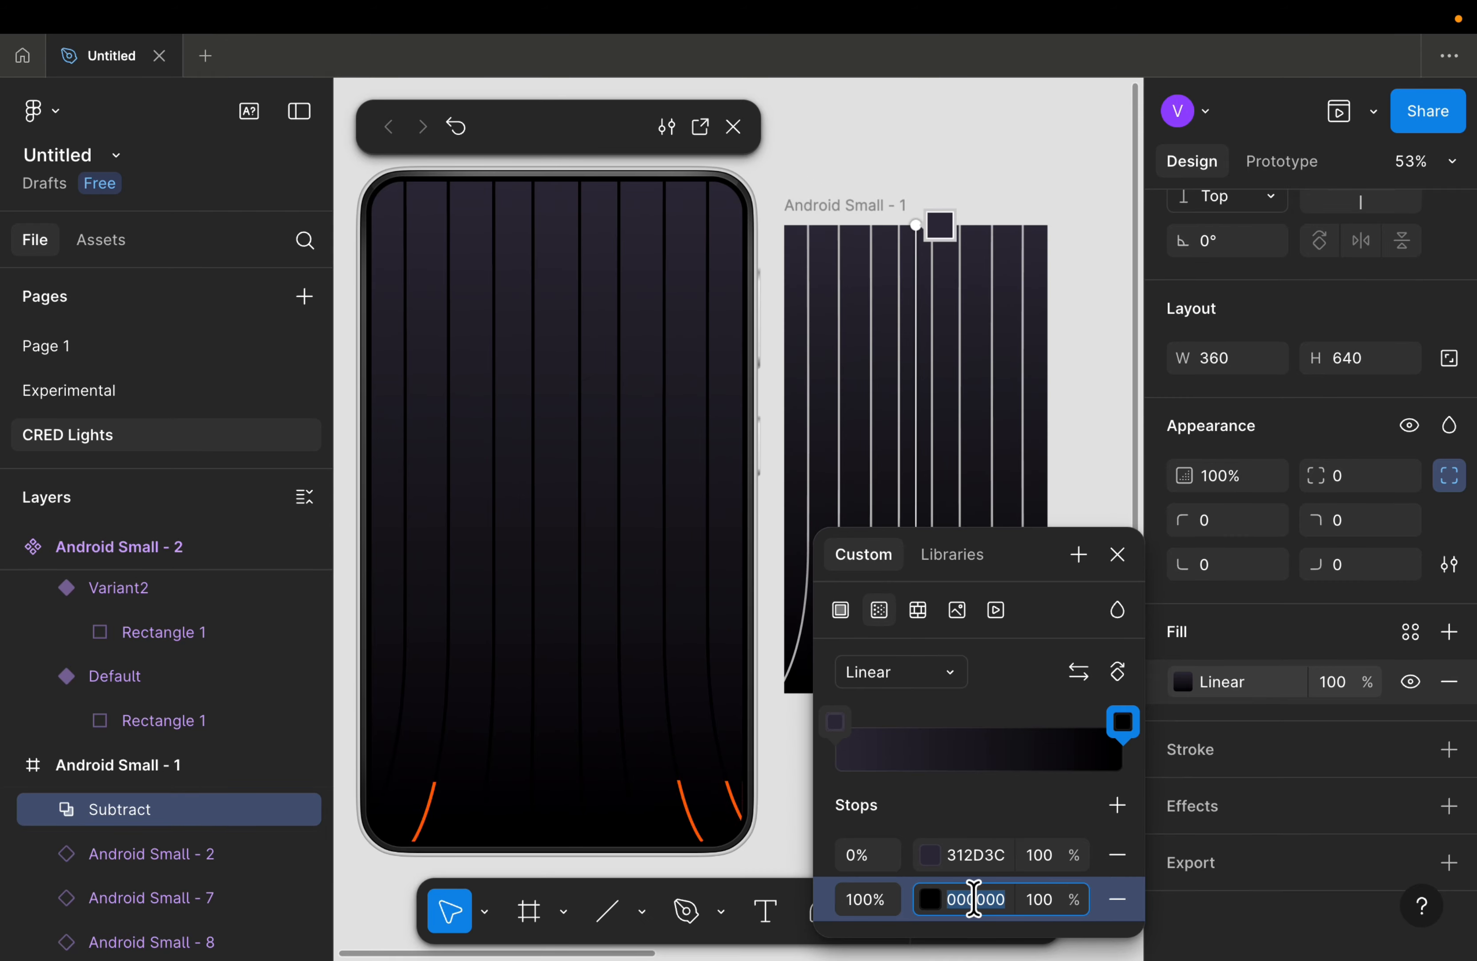
text(1)
key(BackSpace)
text(1a1)
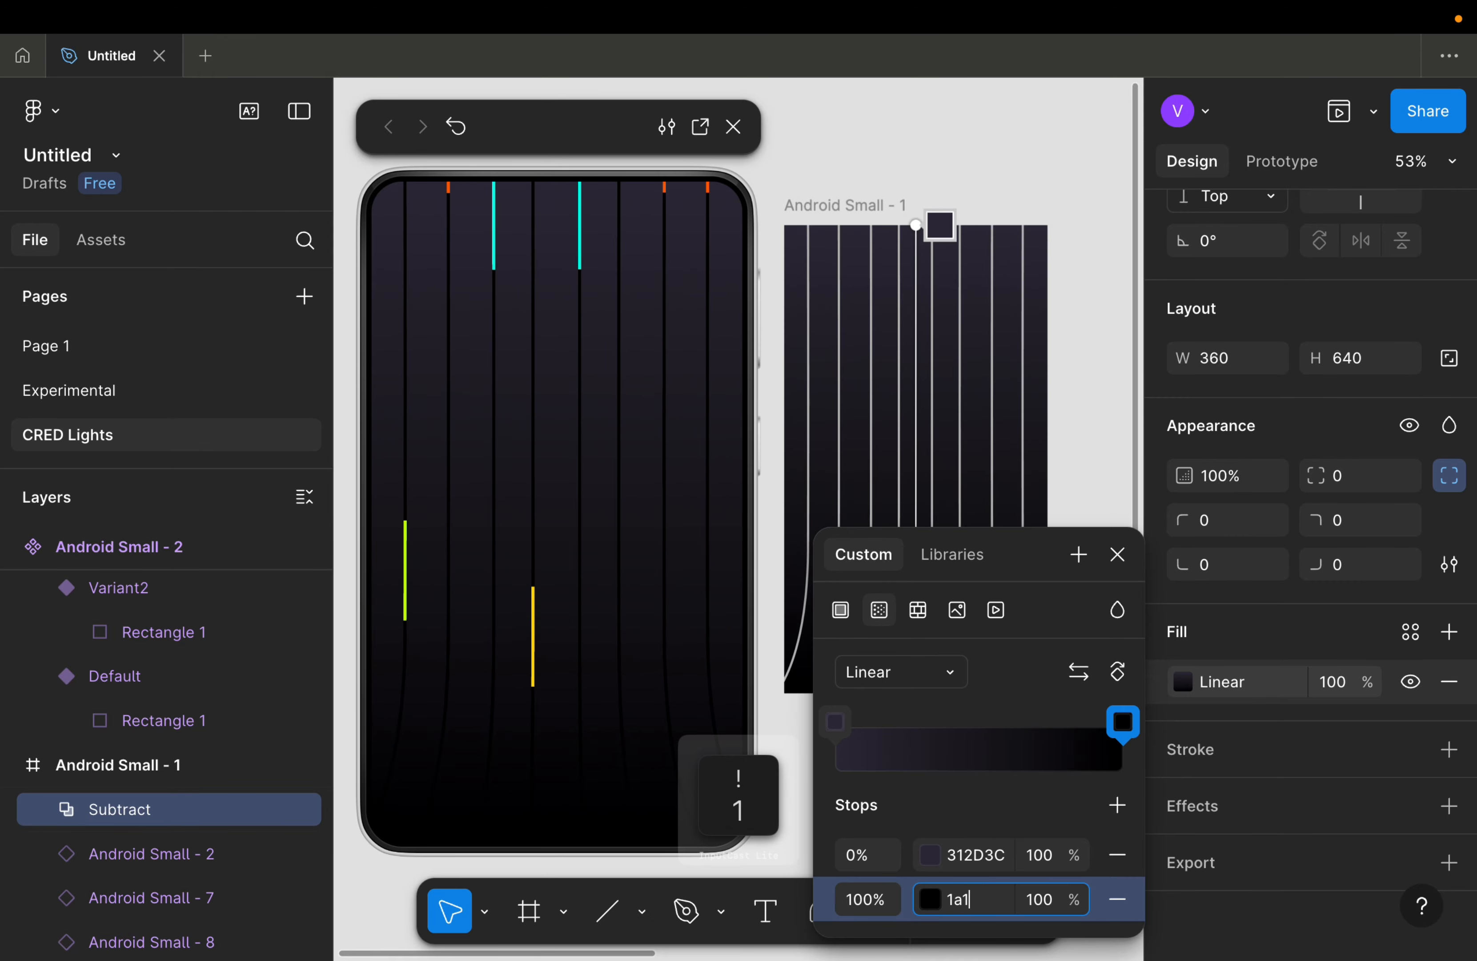
text(a1a)
key(Return)
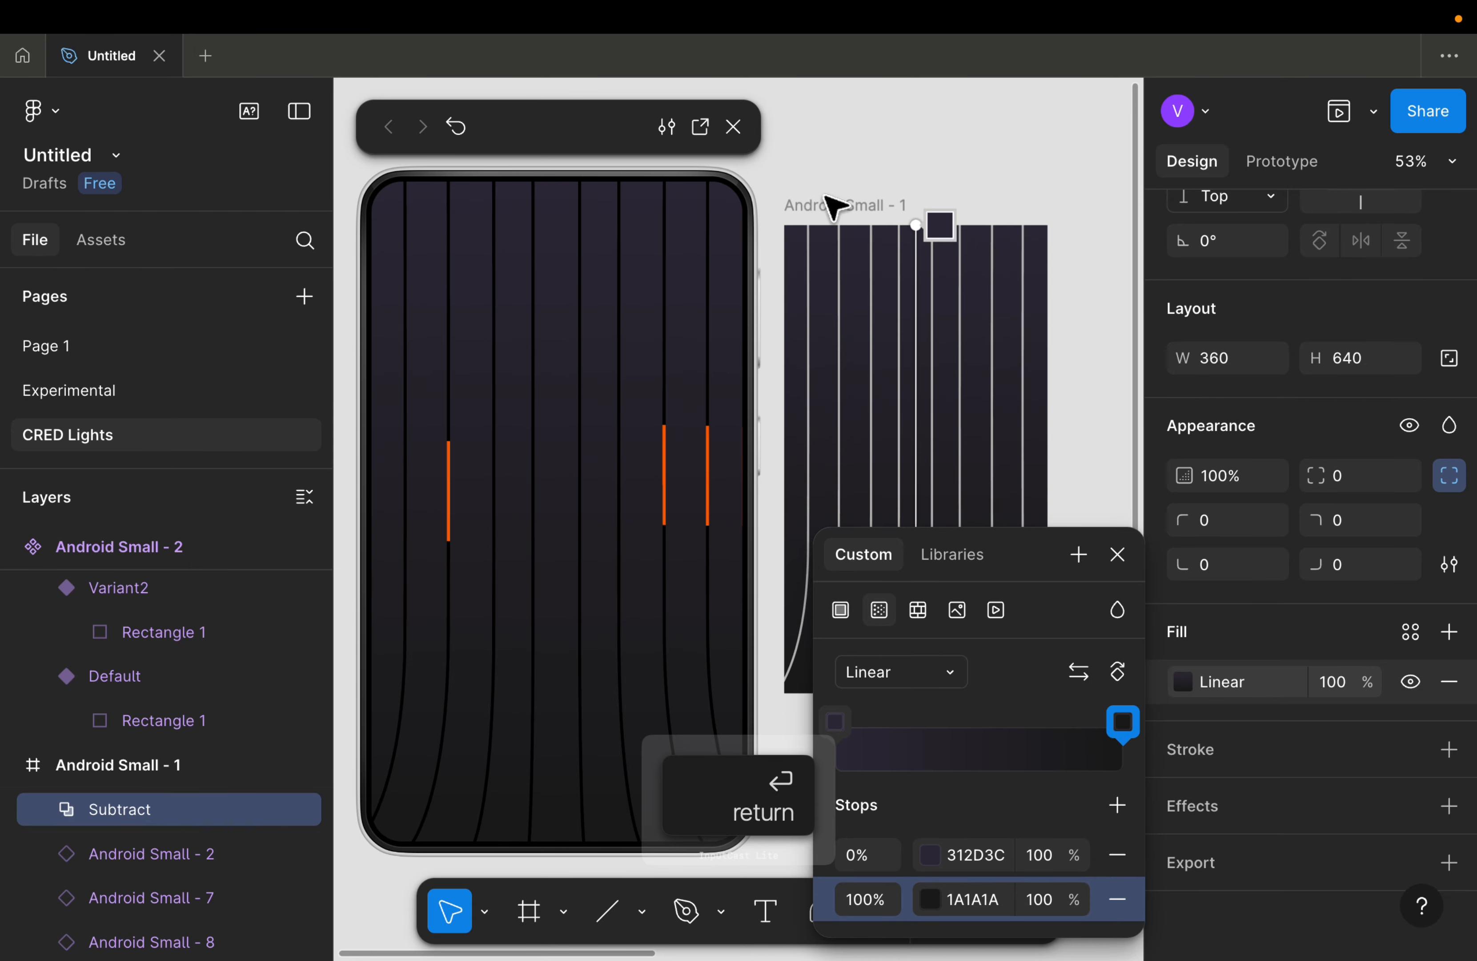
key(Escape)
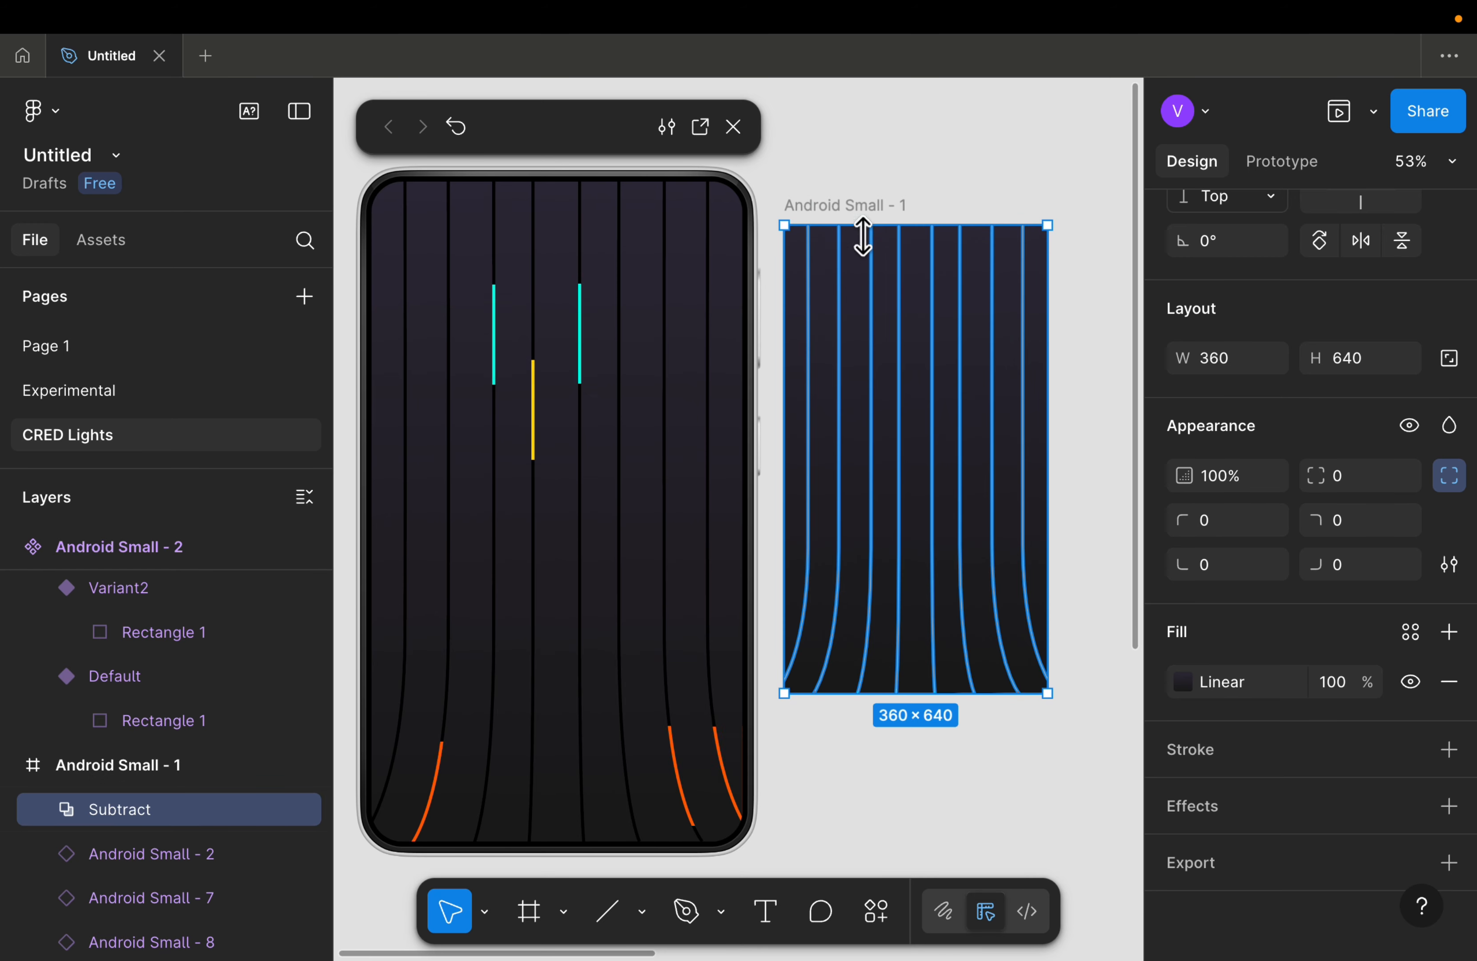
Step: Set the Android Small - 1 frame's fill to white FFFFFF at 10% opacity
click(100, 772)
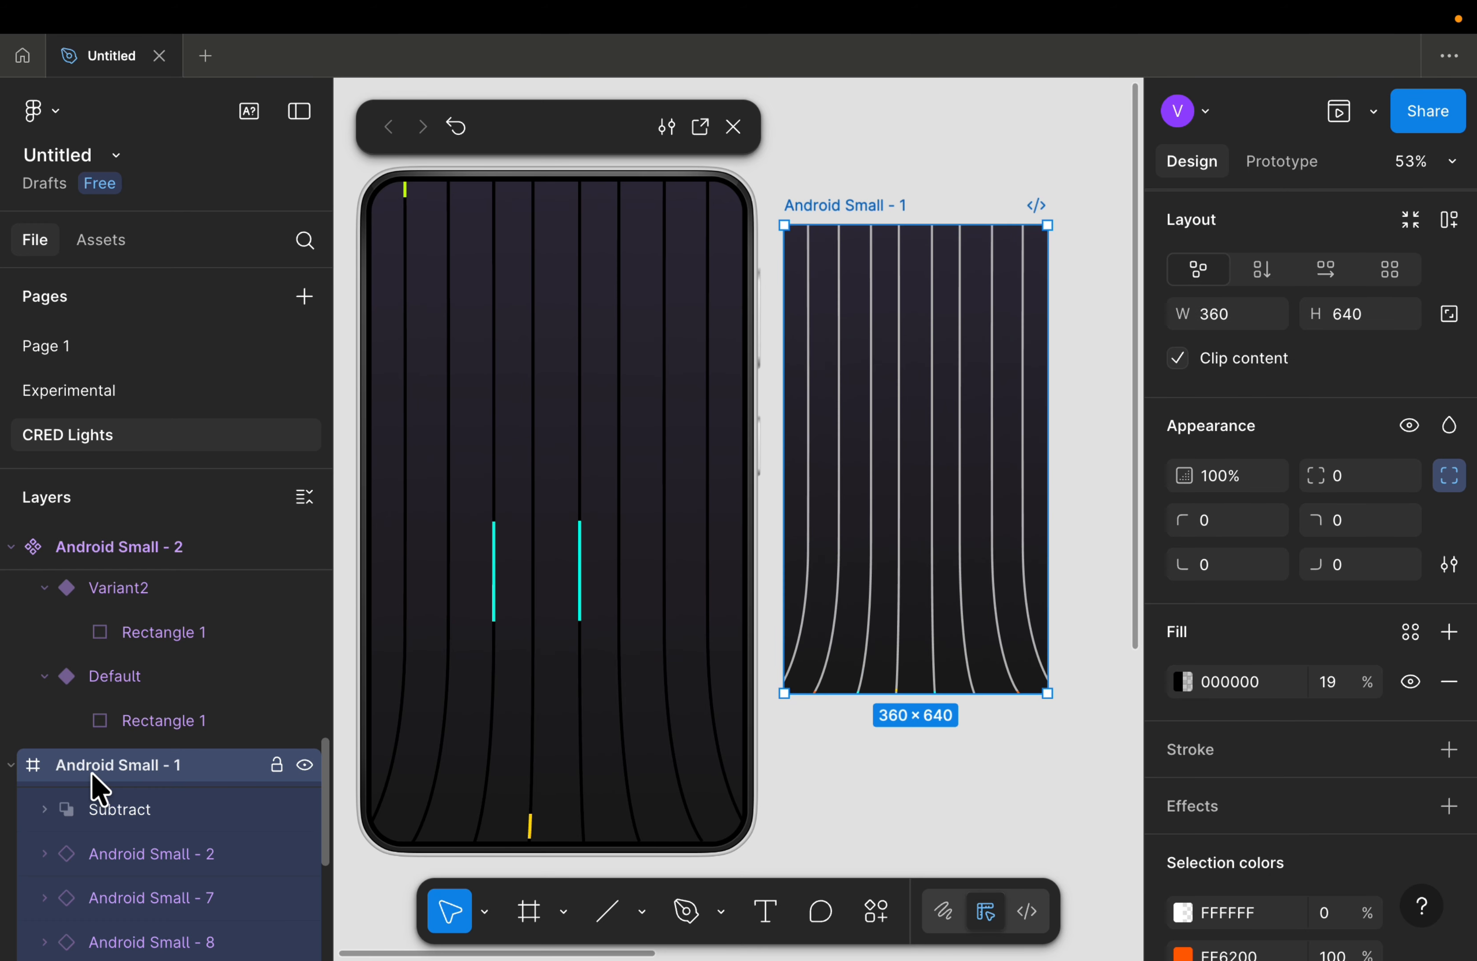
click(1182, 685)
click(1083, 449)
drag(1080, 499, 830, 362)
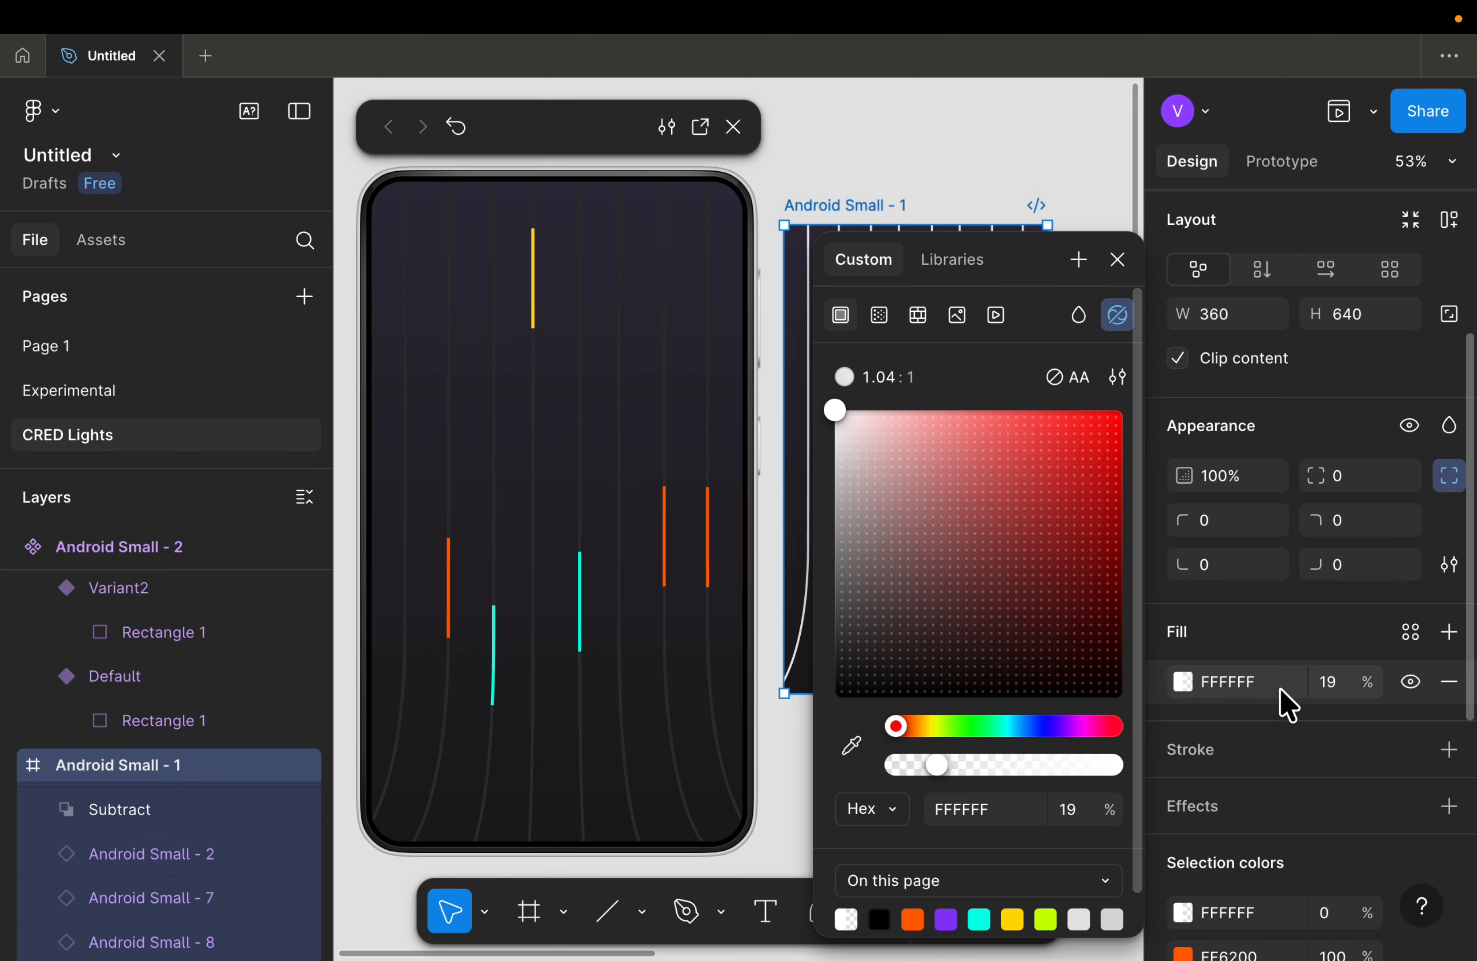
click(1327, 684)
text(10)
key(Return)
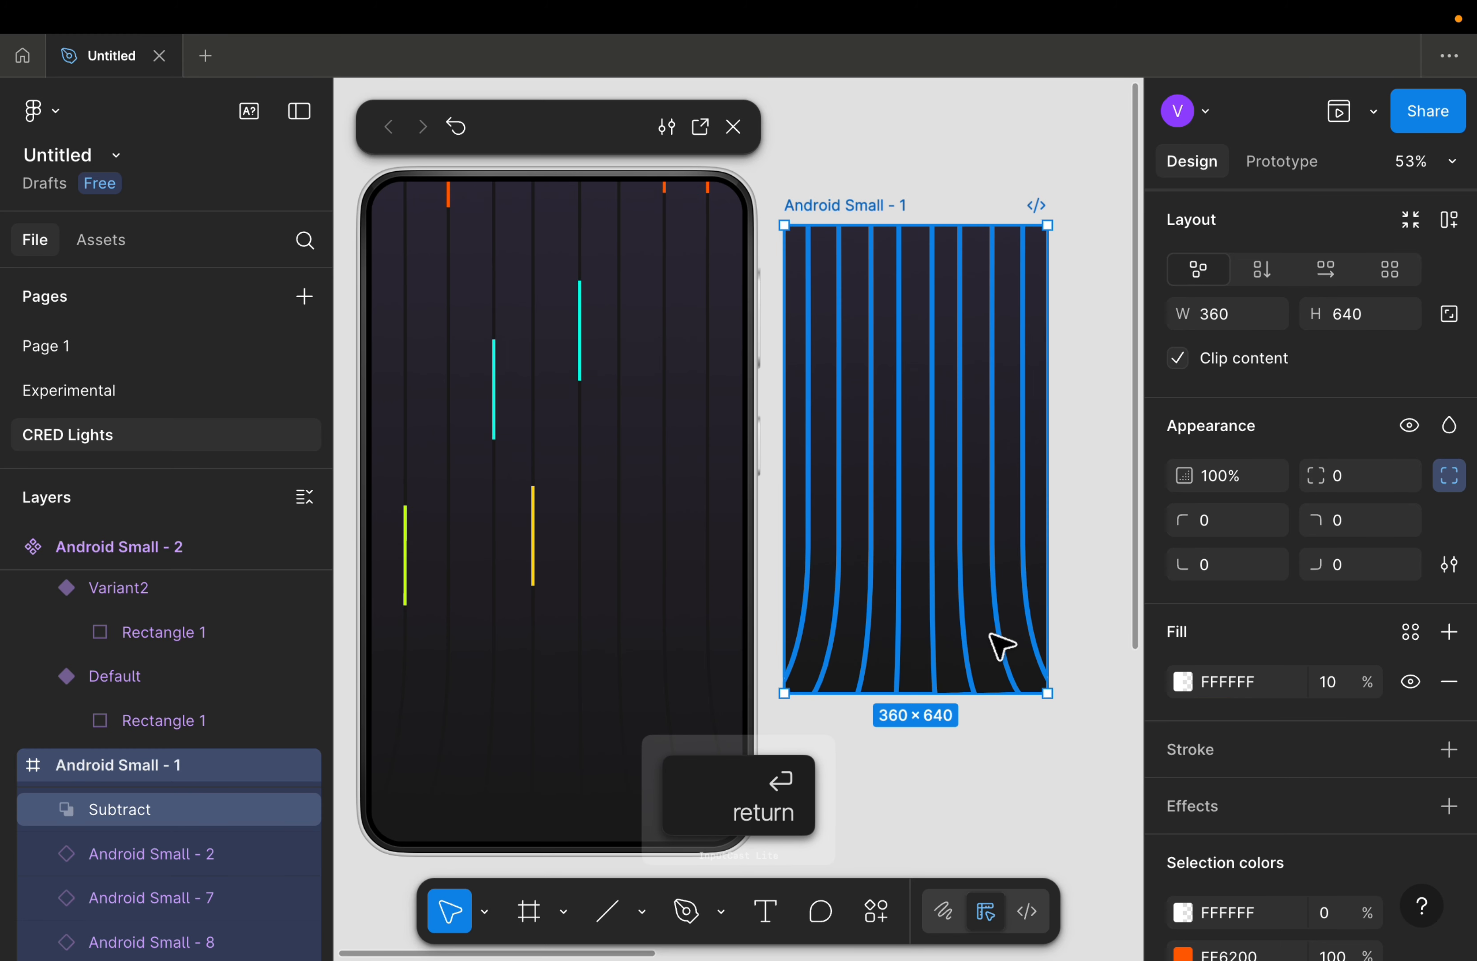
scroll(1247, 742, down, 5)
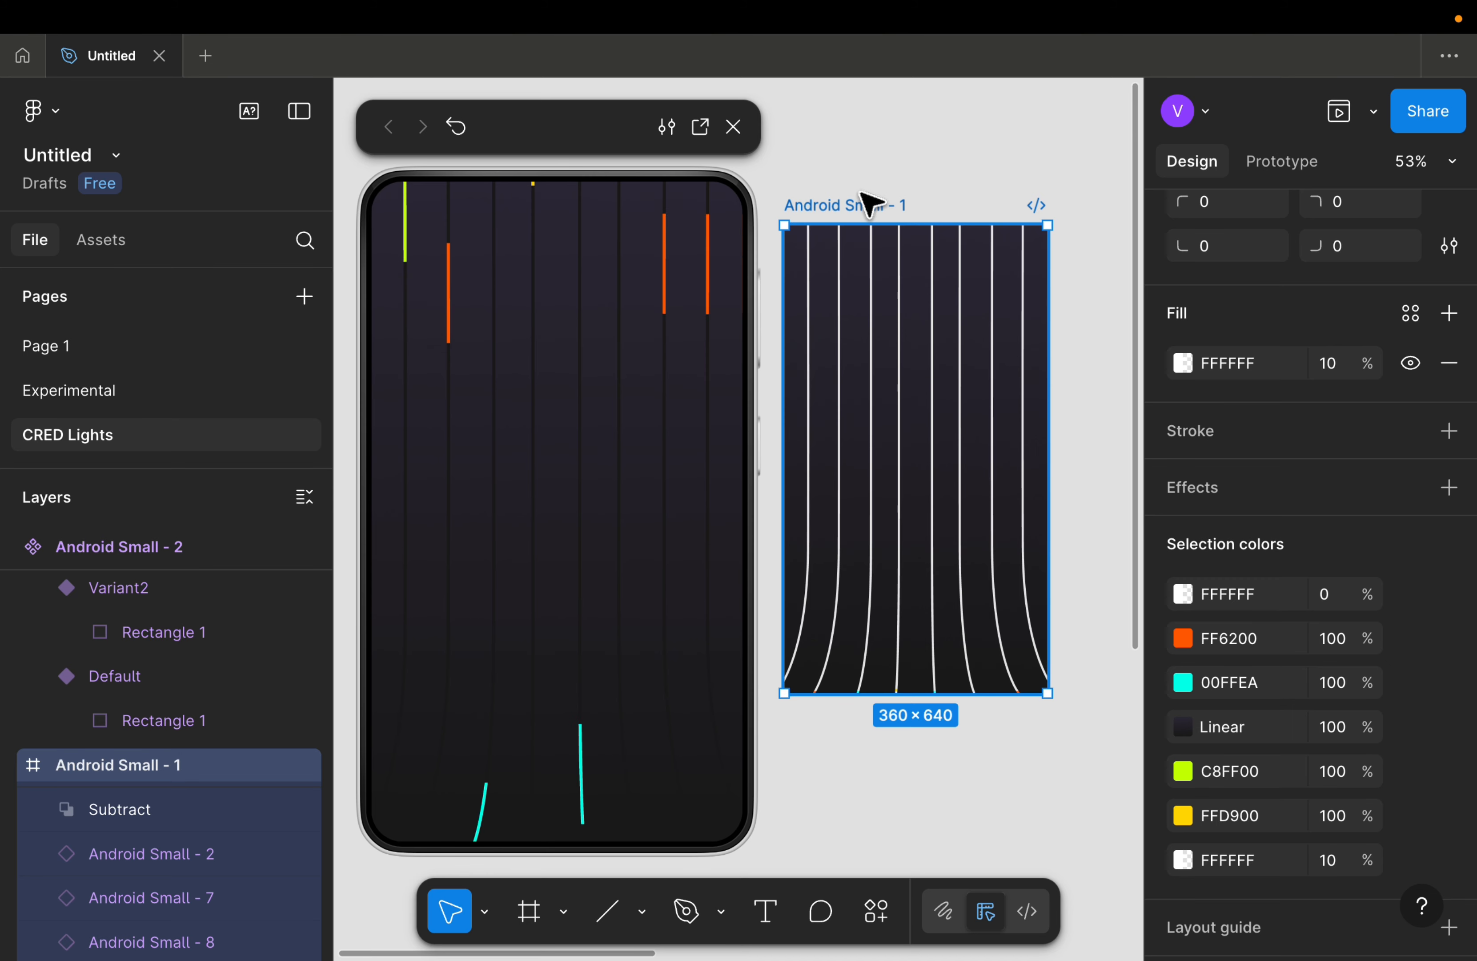
Step: Change the Subtract shape's gradient fill from linear to radial
click(132, 813)
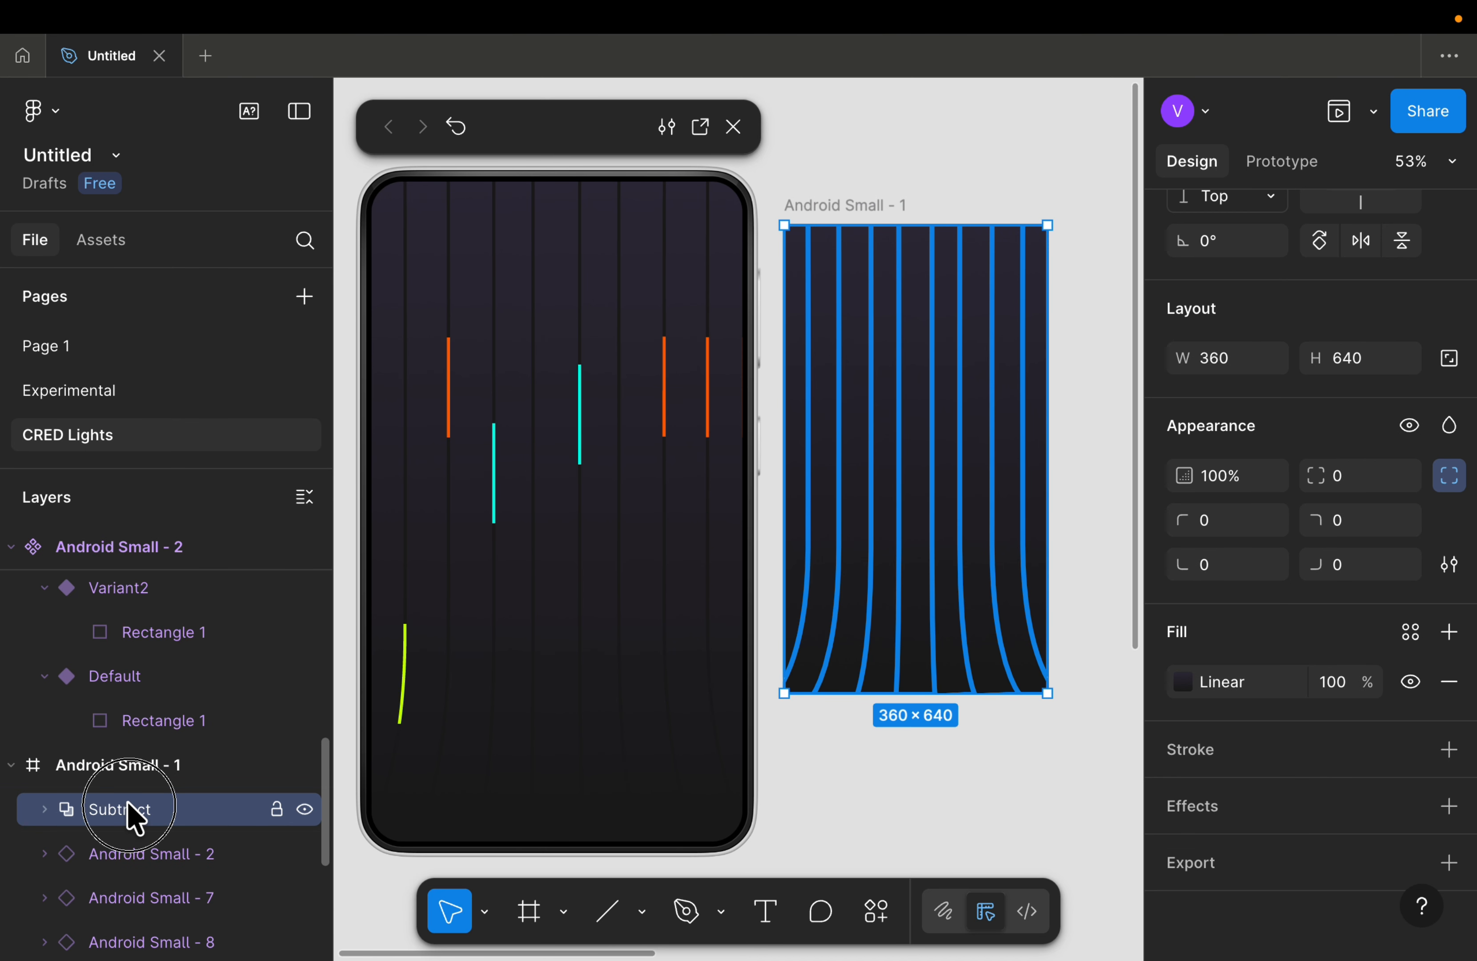
click(1183, 681)
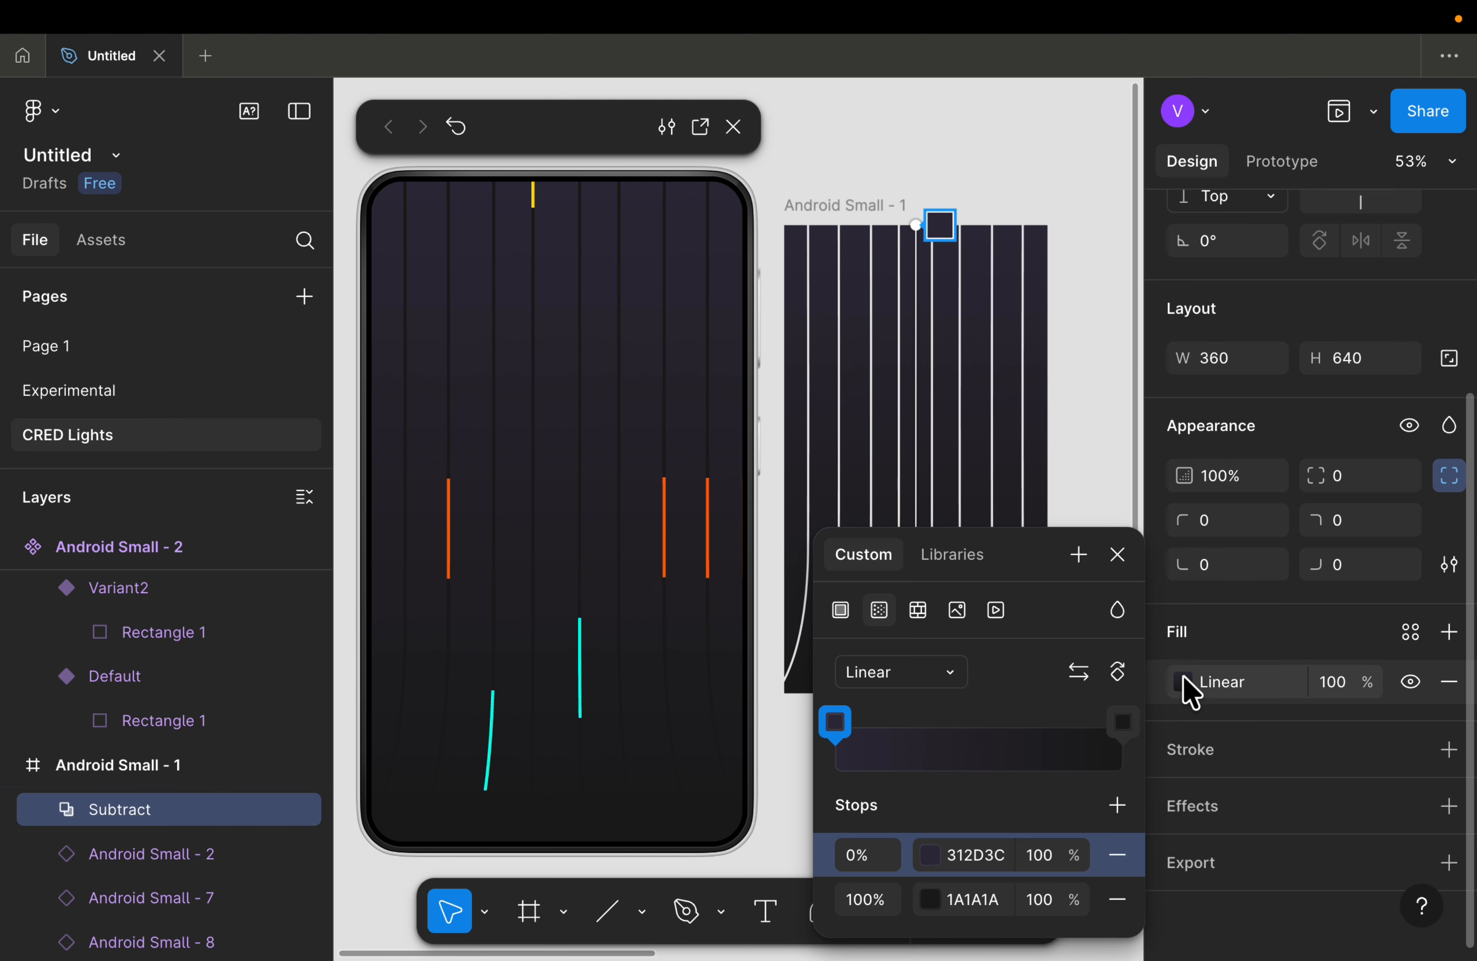
click(907, 677)
click(904, 703)
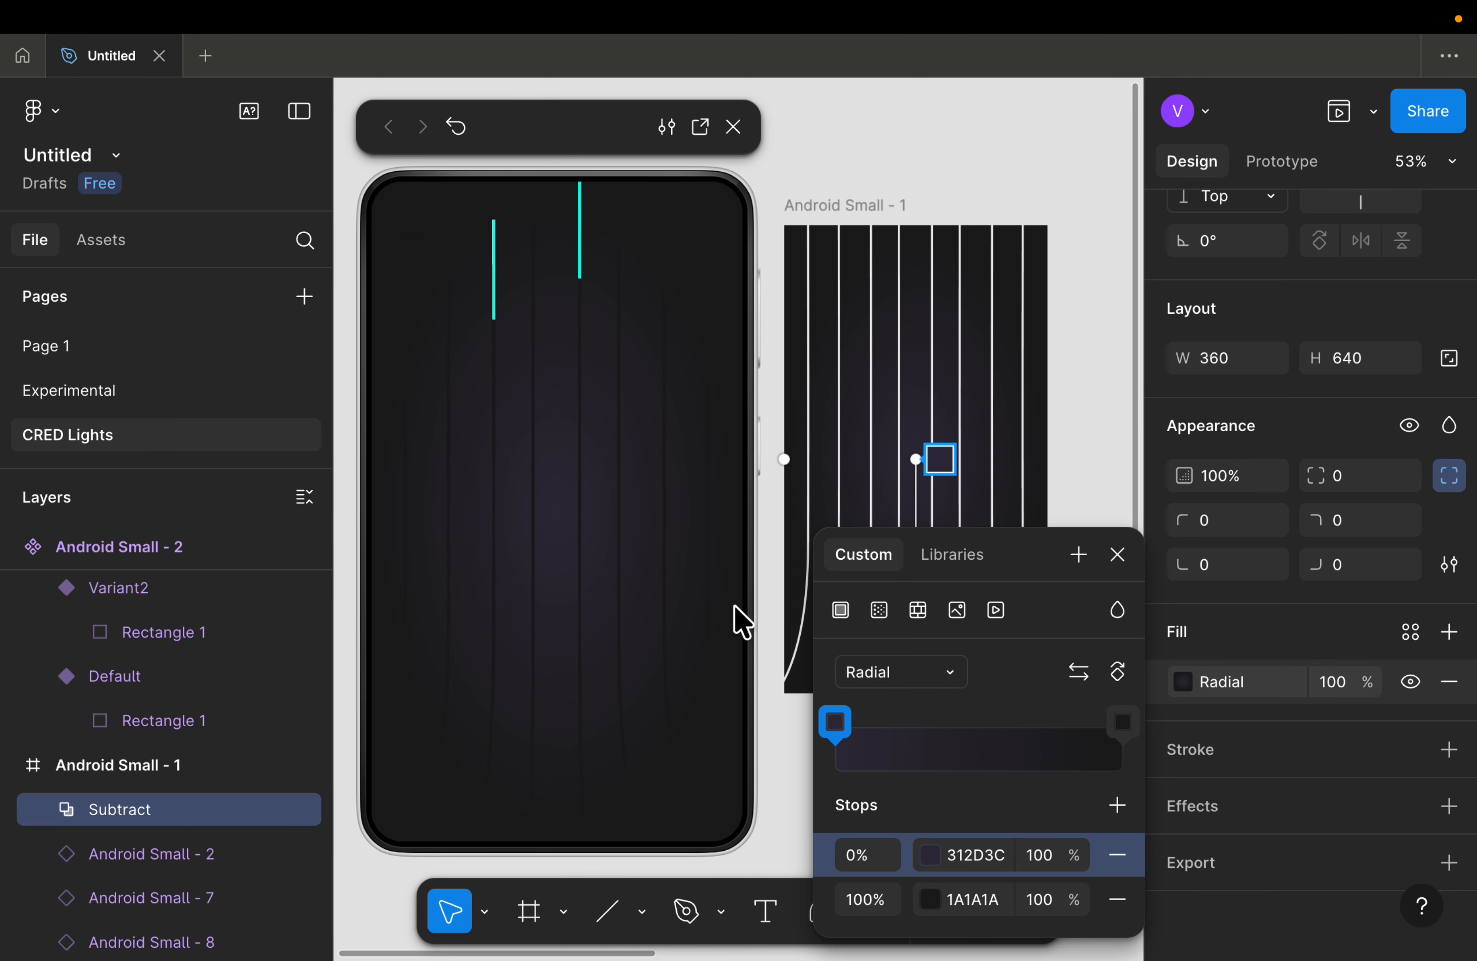
Step: Reposition the Subtract shape's radial gradient with its centre near the shape's bottom and its outer stop on the top edge, and close the colour picker
scroll(956, 377, down, 3)
ctrl+scroll(954, 369, down, 5)
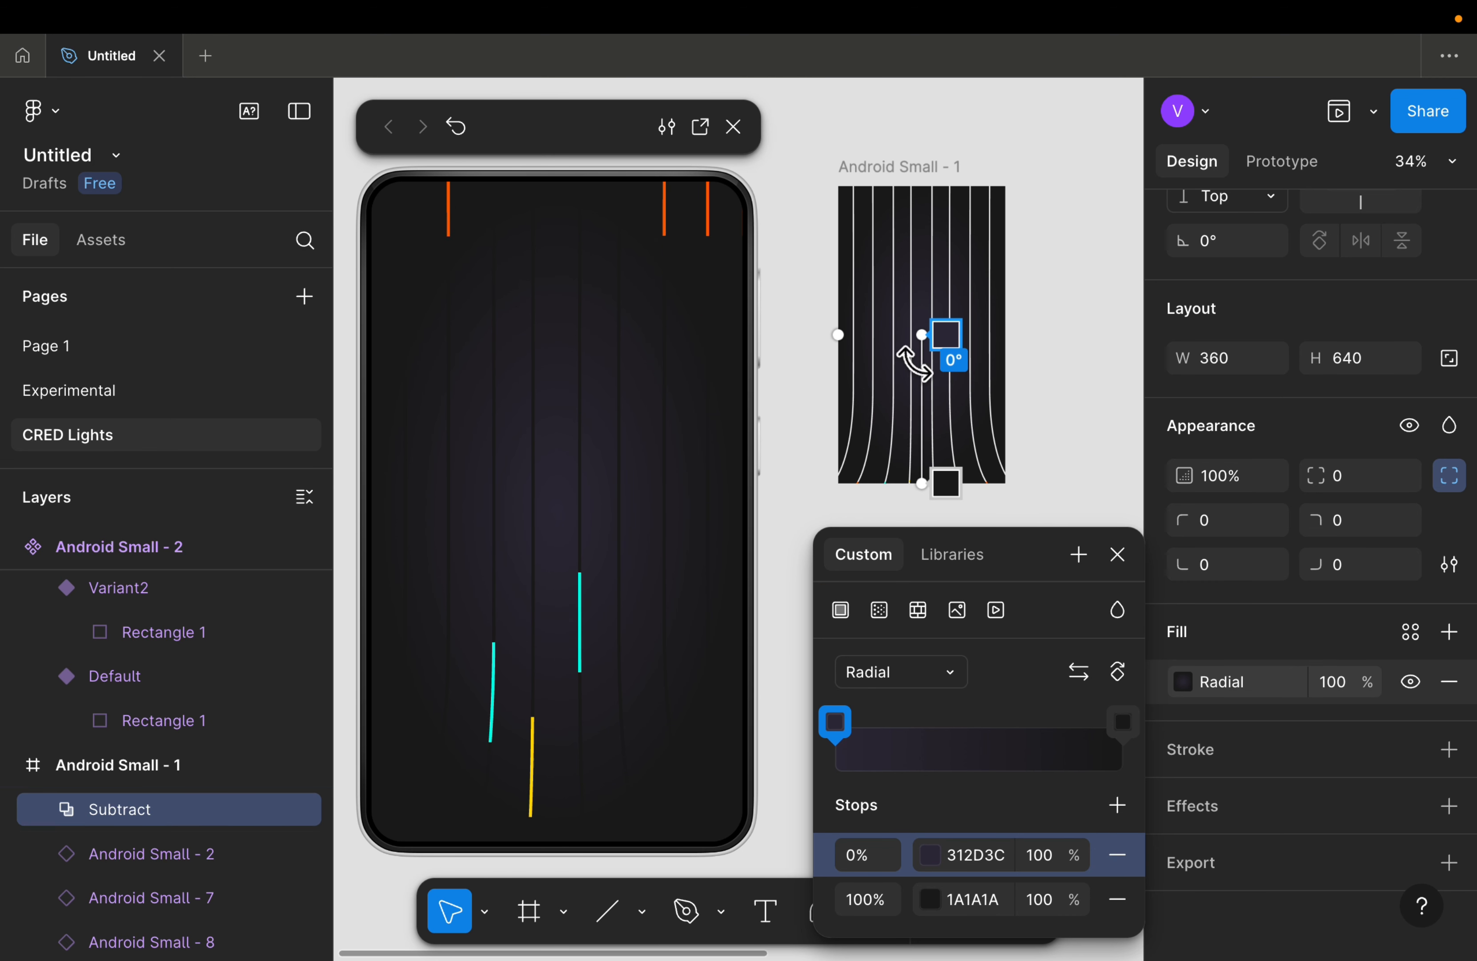
drag(927, 335, 922, 188)
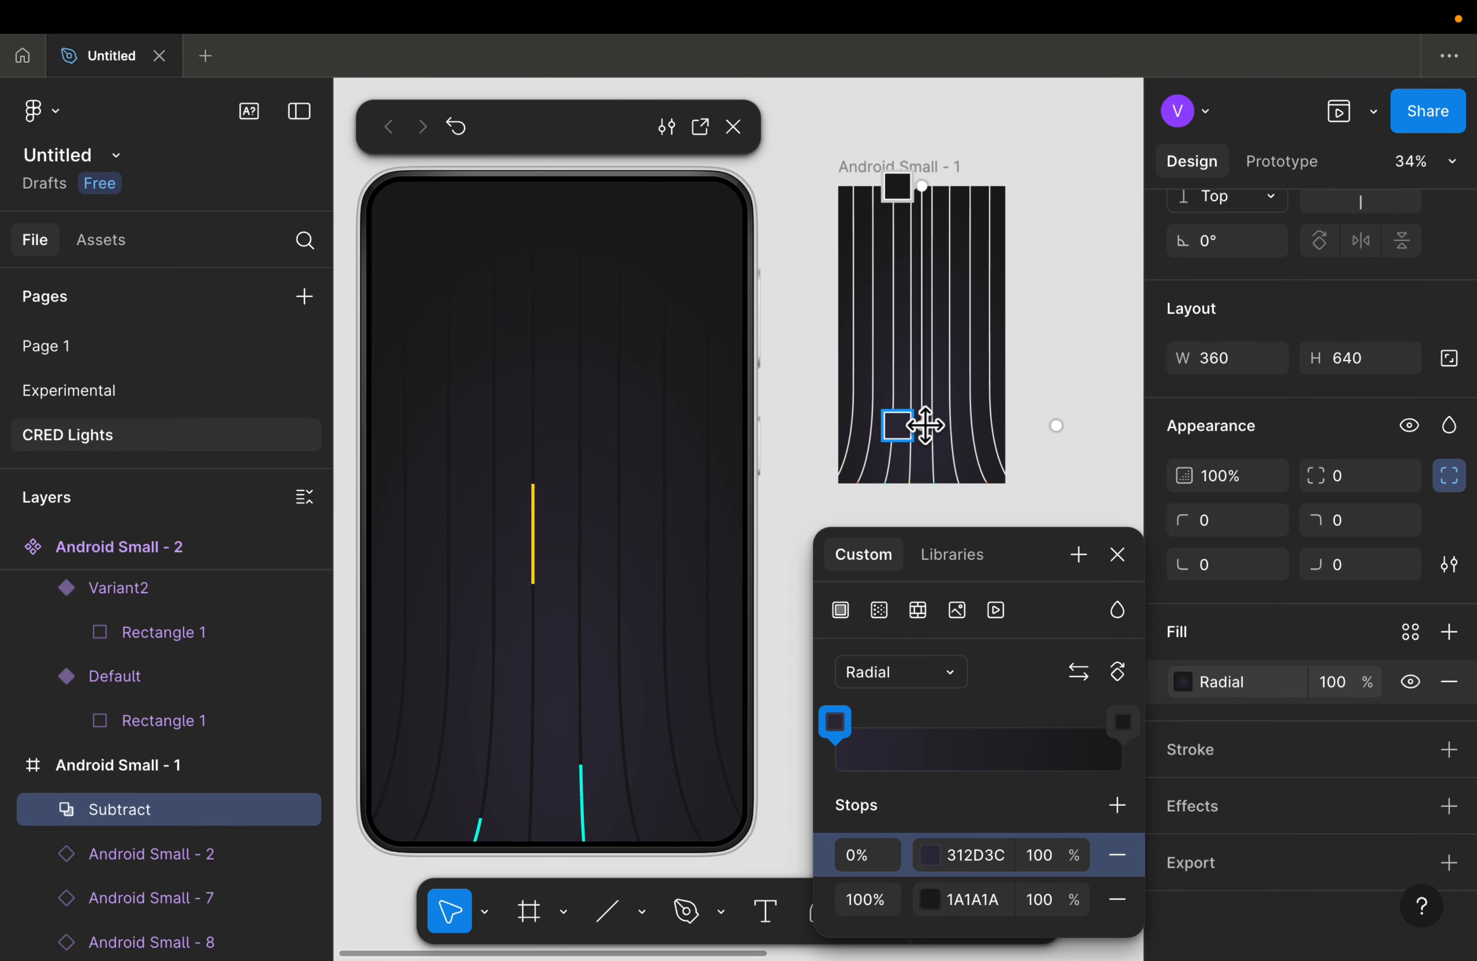
mouse_move(1056, 425)
mouse_down()
mouse_move(1108, 423)
mouse_move(956, 420)
mouse_move(1057, 420)
mouse_up()
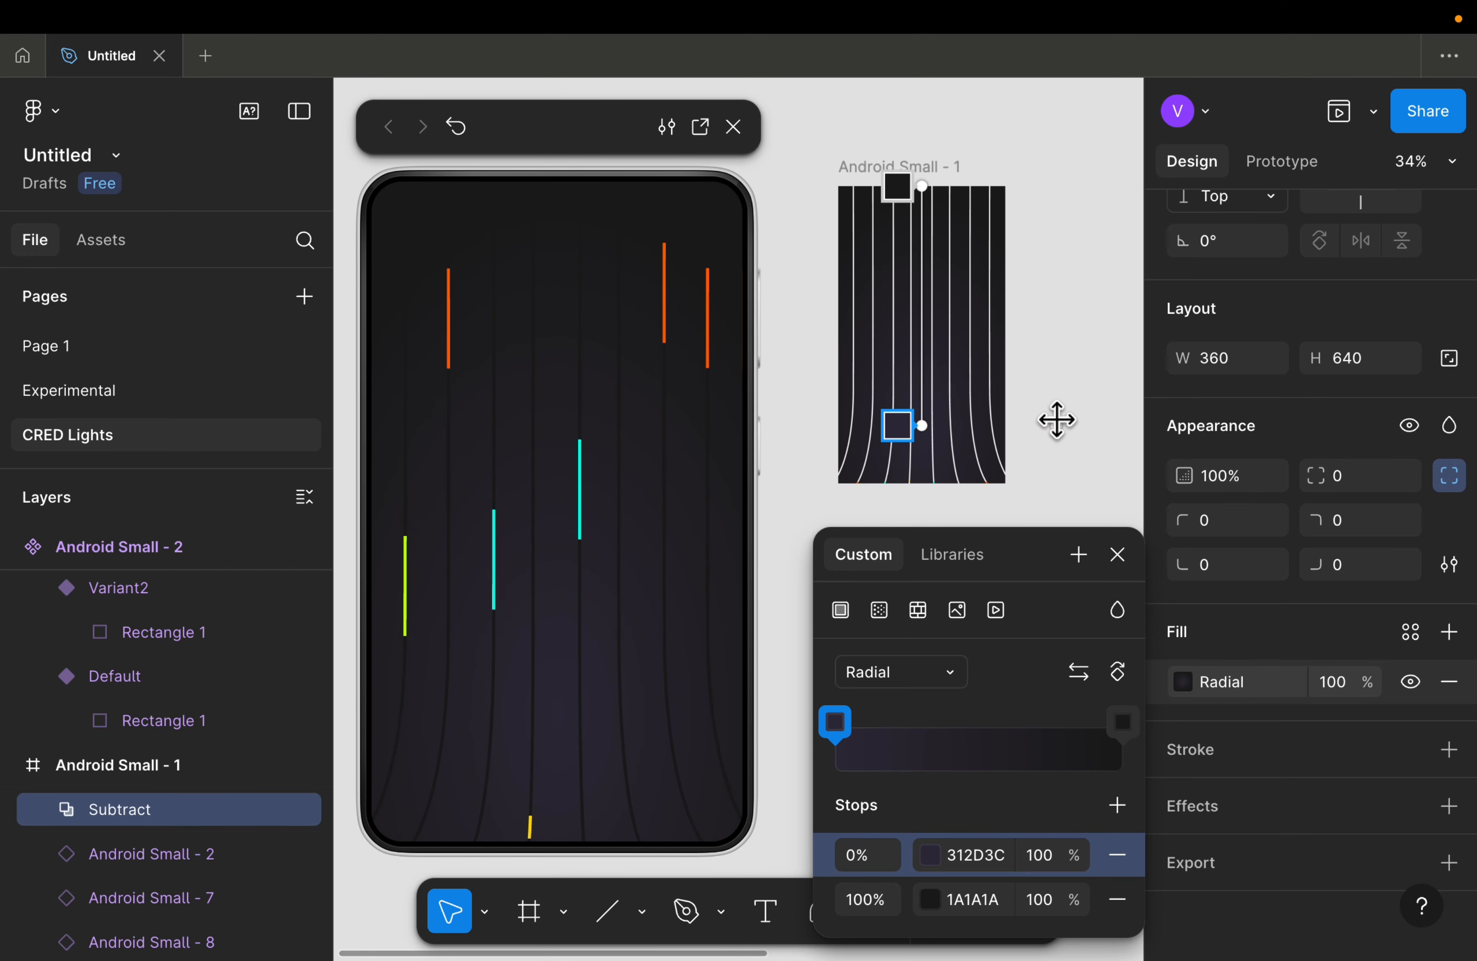
scroll(937, 504, down, 3)
ctrl+scroll(936, 504, down, 3)
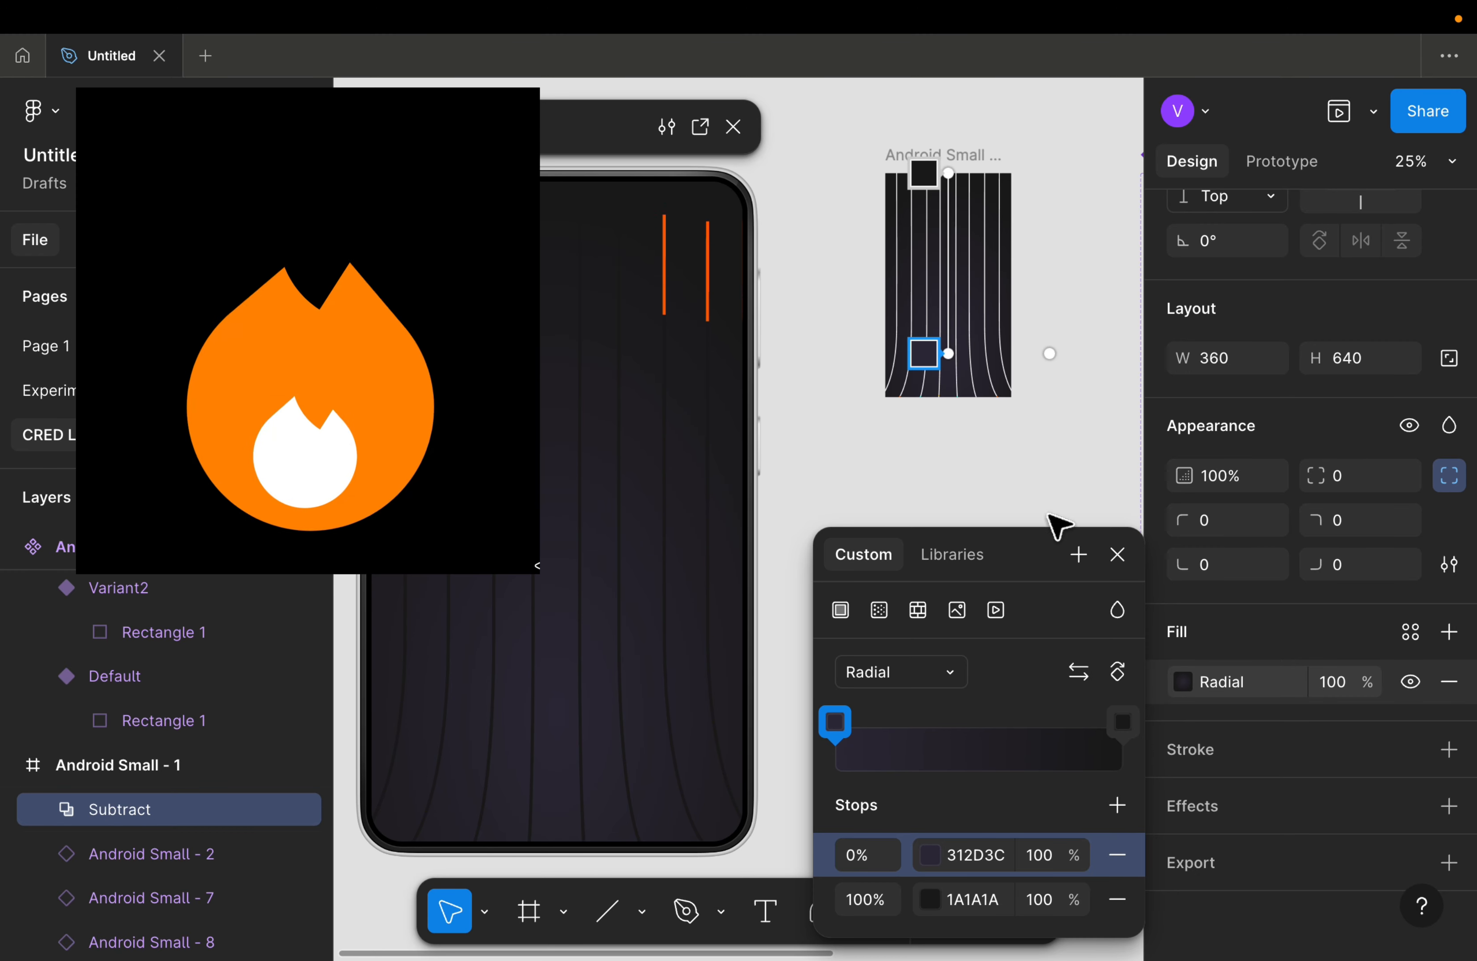
click(1117, 554)
scroll(983, 566, left, 1)
click(985, 567)
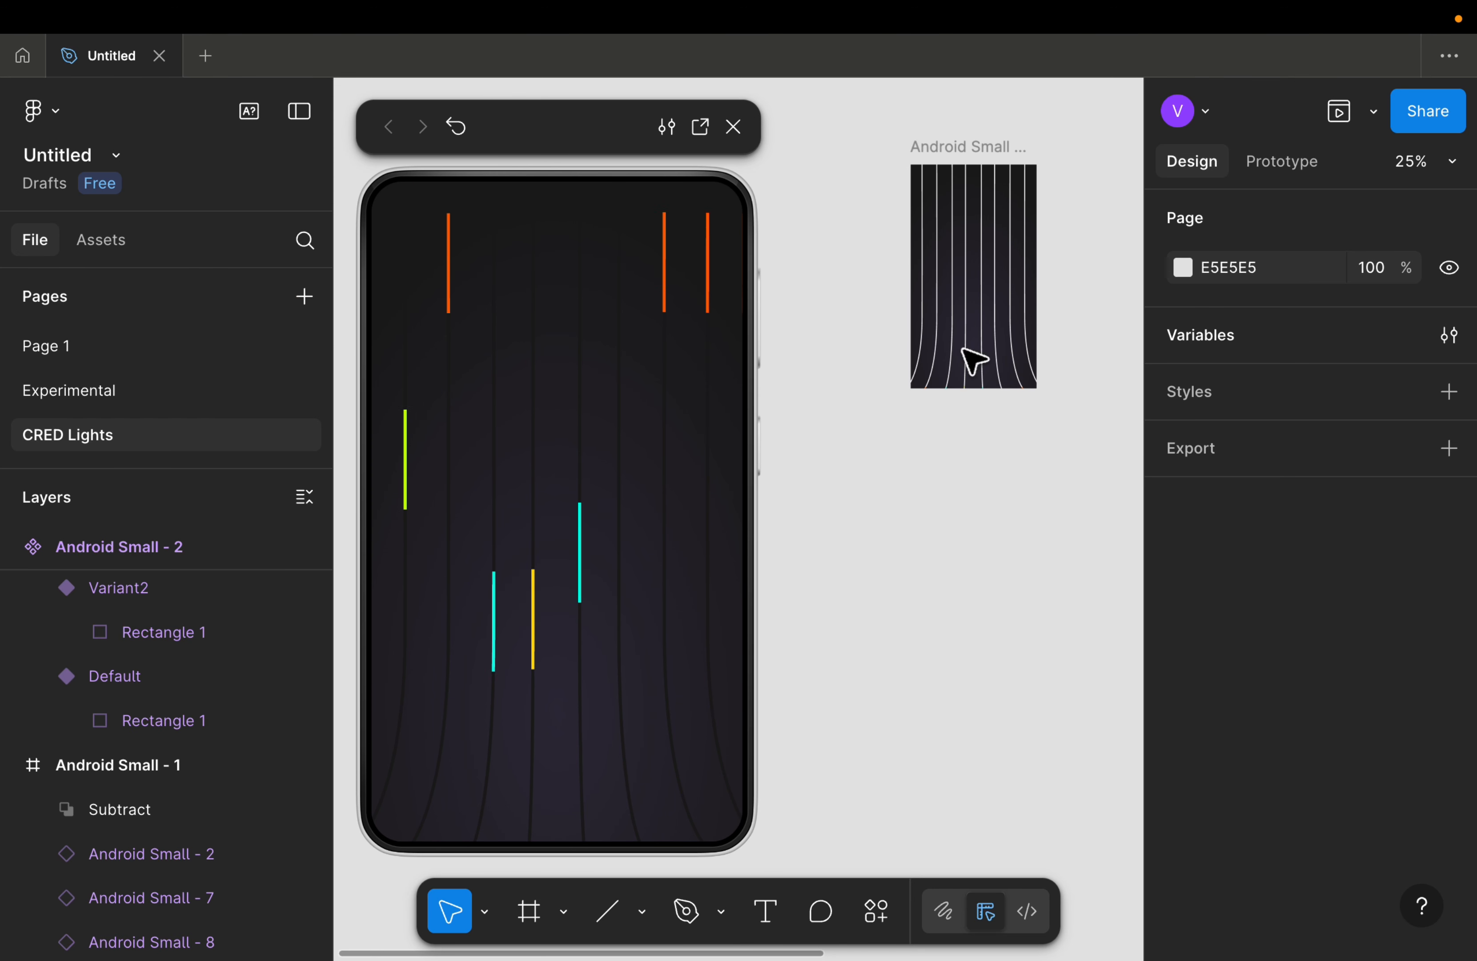
scroll(1012, 90, down, 12)
scroll(885, 398, up, 5)
scroll(885, 398, down, 5)
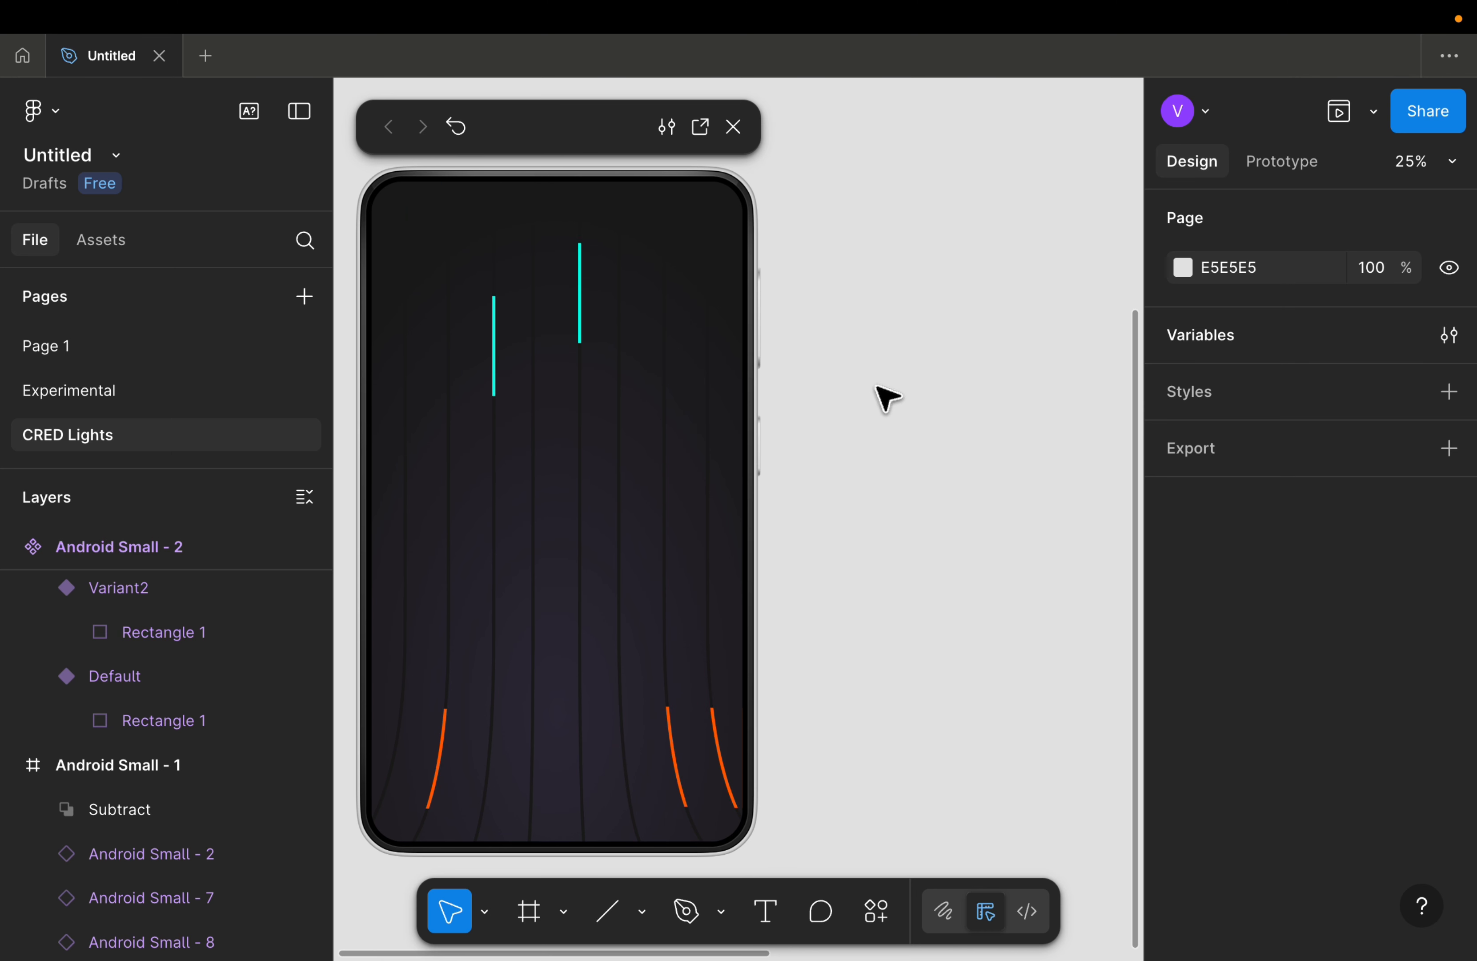
key(Escape)
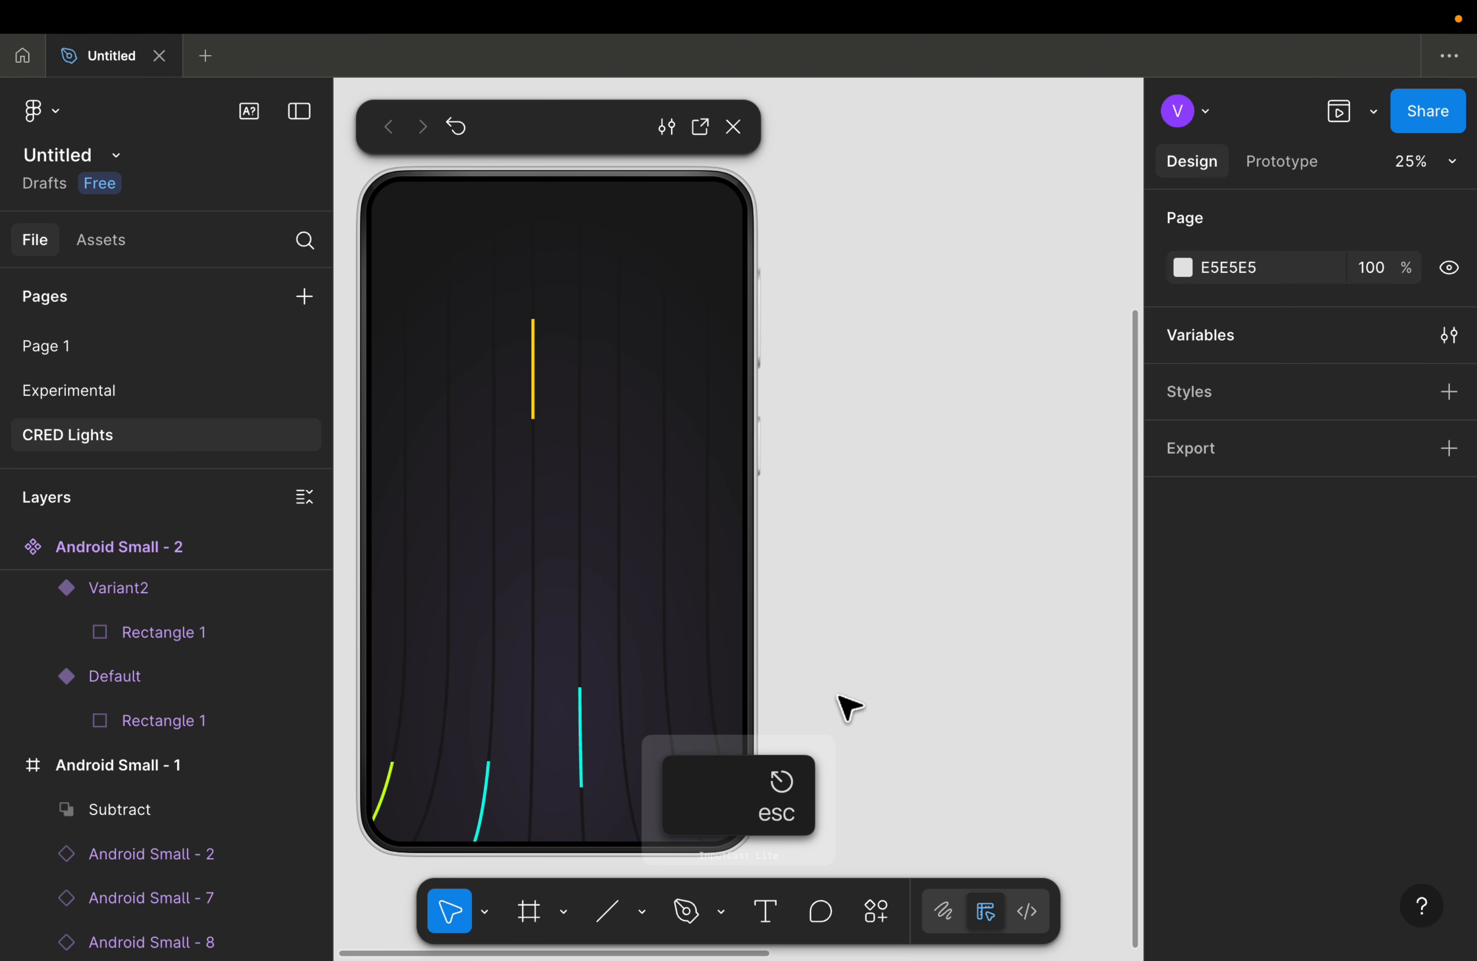
mouse_move(1453, 16)
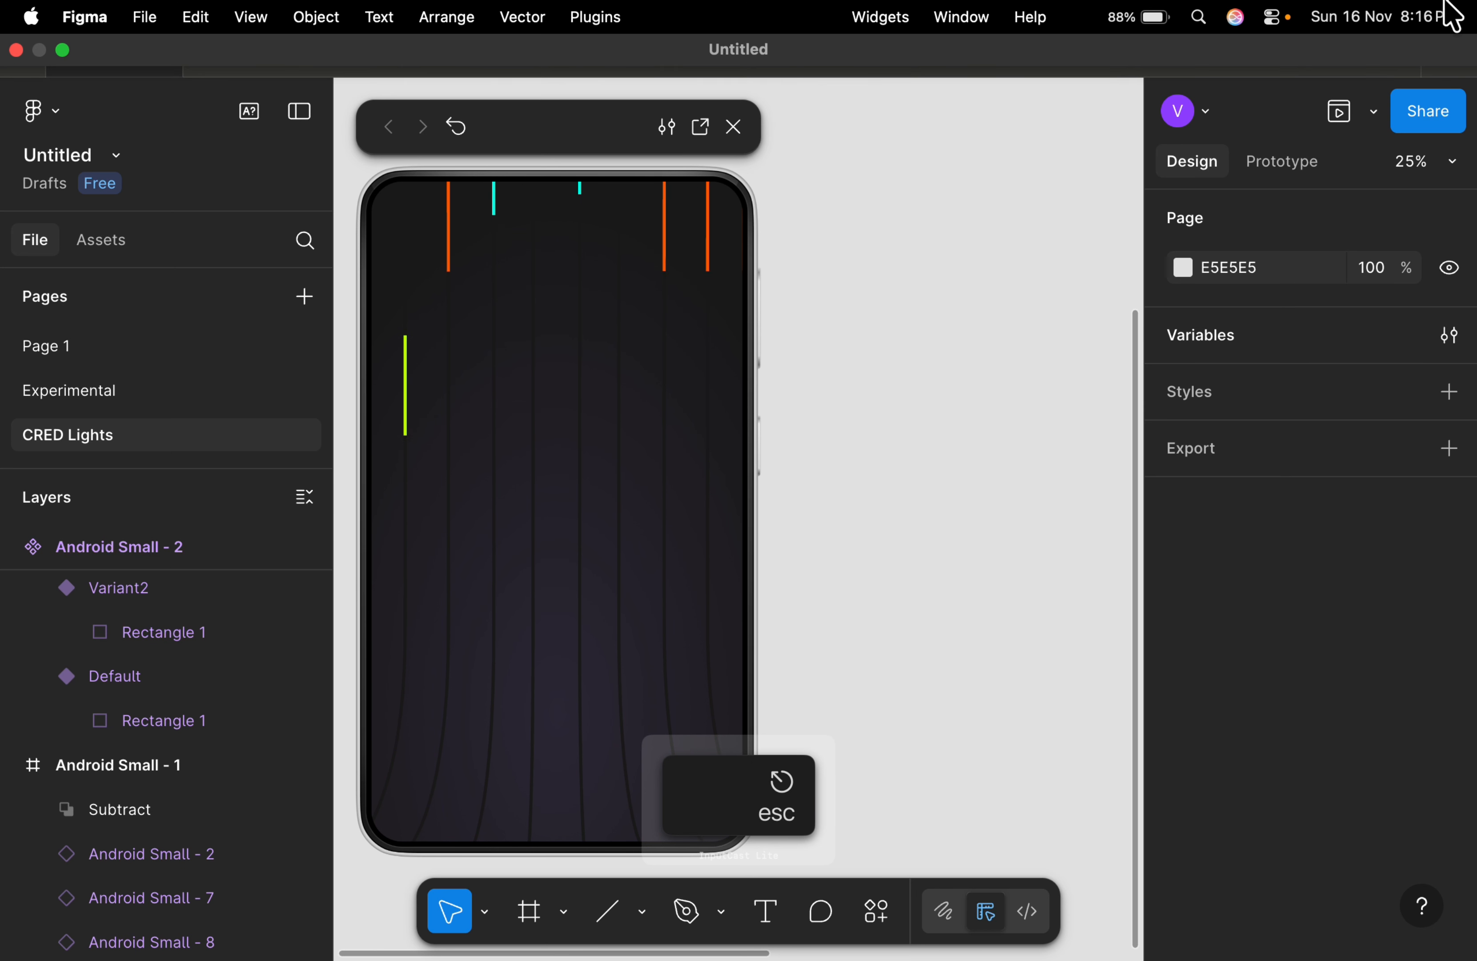